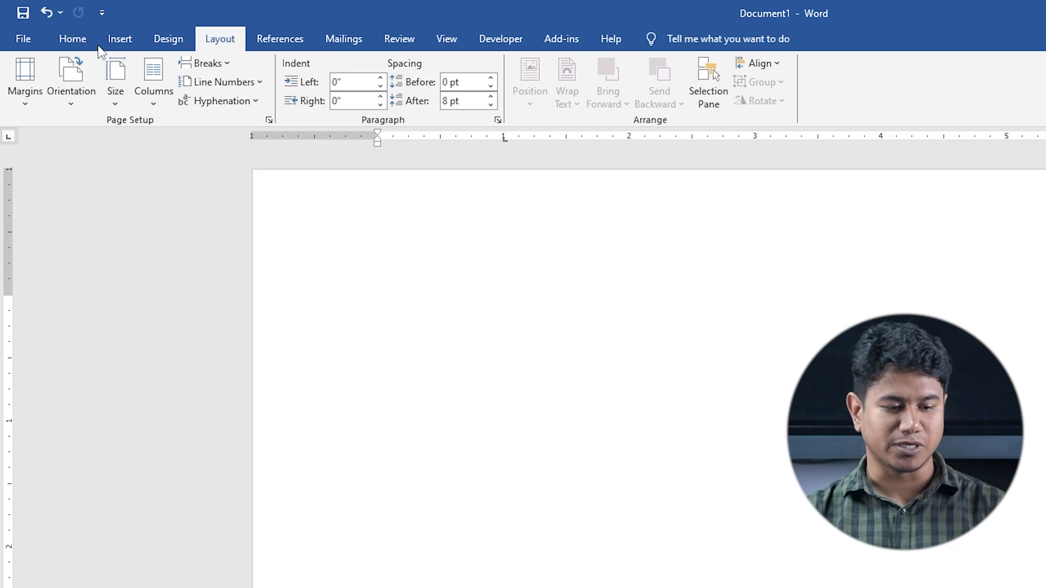
- Set the page size to A4 and apply the Normal margins of 1" on all sides
{"action": "left_click", "coordinate": [123, 98]}
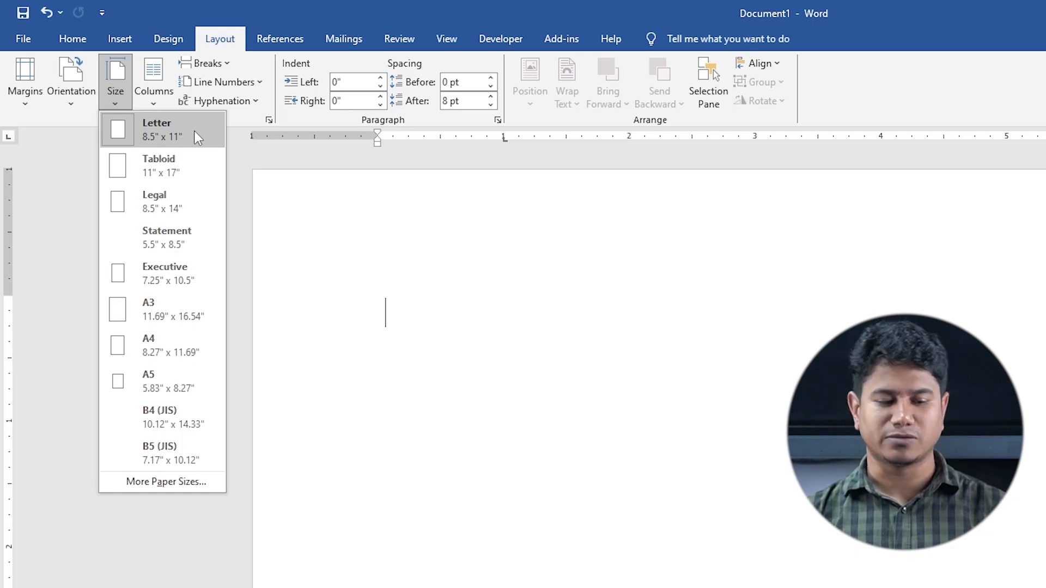
{"action": "left_click", "coordinate": [164, 342]}
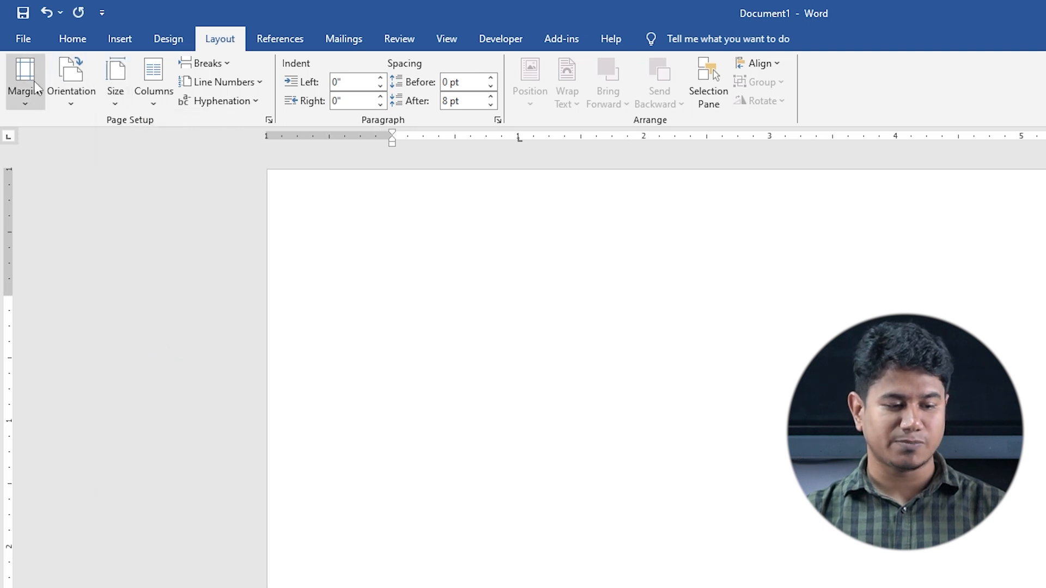
{"action": "left_click", "coordinate": [27, 96]}
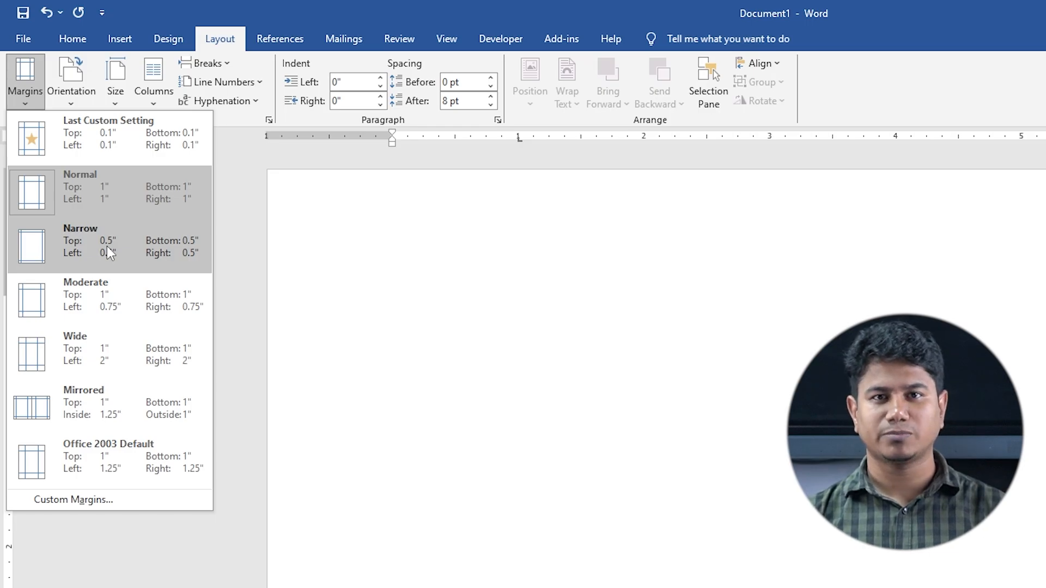
{"action": "left_click", "coordinate": [83, 195]}
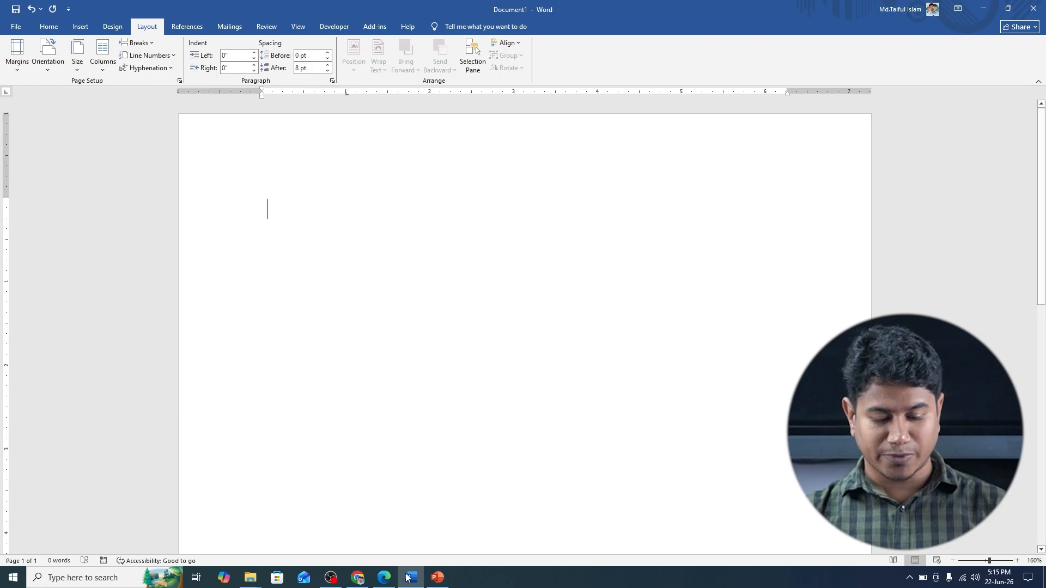
- Switch to the resume PDF in Edge and examine its header, section headings and overall layout
{"action": "left_click", "coordinate": [384, 577]}
{"action": "scroll", "coordinate": [439, 430], "scroll_direction": "up", "scroll_amount": 10}
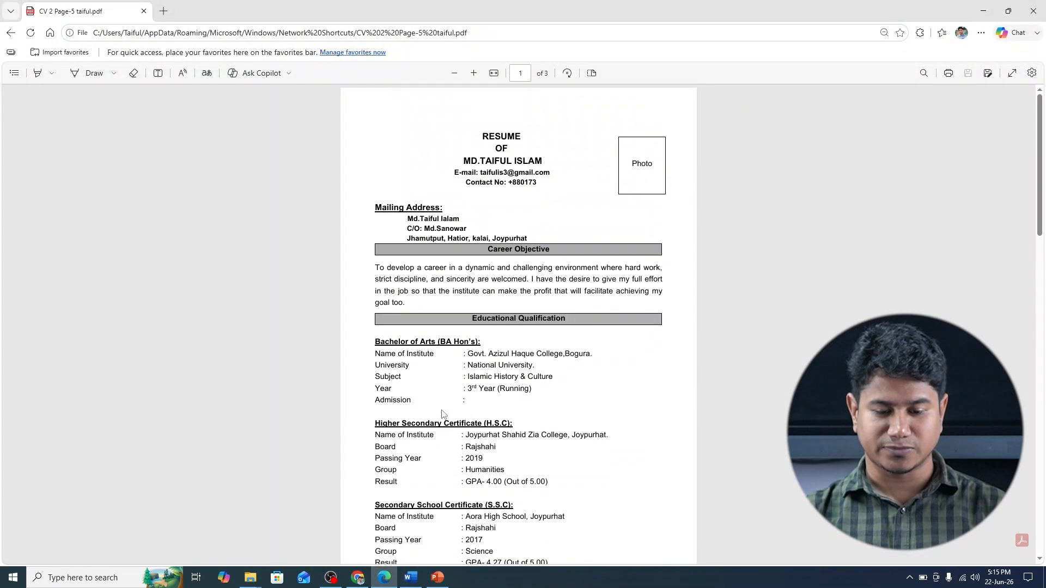
{"action": "scroll", "coordinate": [516, 291], "scroll_direction": "up", "scroll_amount": 3, "text": "ctrl"}
{"action": "scroll", "coordinate": [491, 315], "scroll_direction": "up", "scroll_amount": 1}
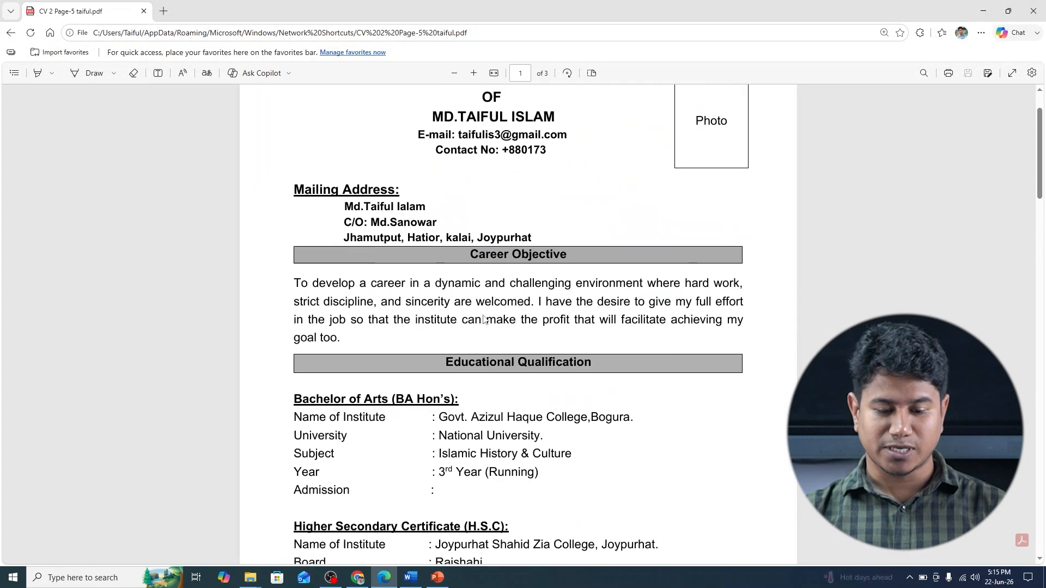
{"action": "scroll", "coordinate": [480, 305], "scroll_direction": "up", "scroll_amount": 2}
{"action": "scroll", "coordinate": [474, 297], "scroll_direction": "down", "scroll_amount": 10}
{"action": "scroll", "coordinate": [471, 289], "scroll_direction": "down", "scroll_amount": 2}
{"action": "scroll", "coordinate": [471, 288], "scroll_direction": "up", "scroll_amount": 12}
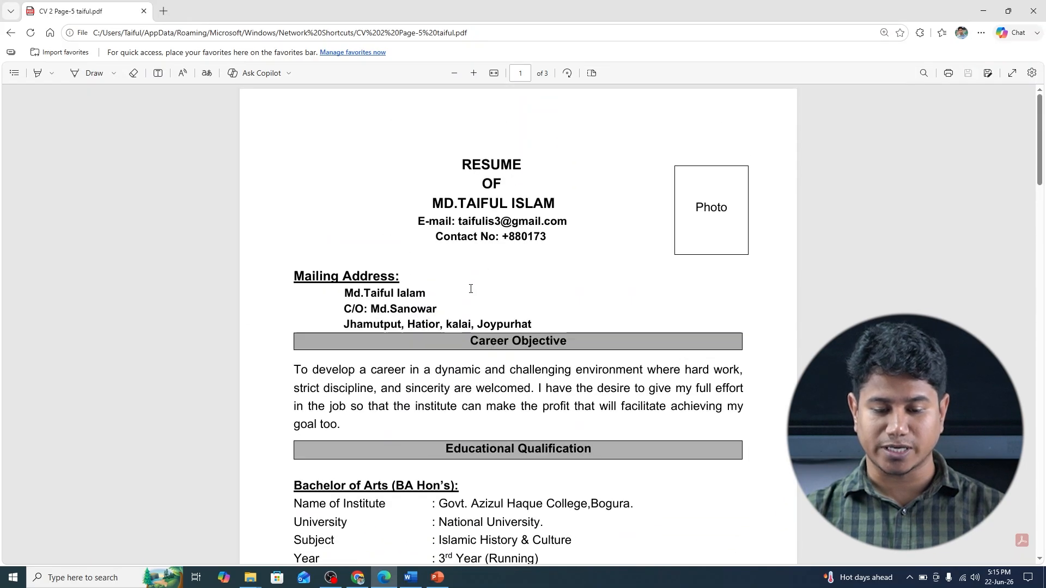
{"action": "scroll", "coordinate": [434, 272], "scroll_direction": "down", "scroll_amount": 12}
{"action": "scroll", "coordinate": [430, 278], "scroll_direction": "down", "scroll_amount": 8}
{"action": "scroll", "coordinate": [430, 281], "scroll_direction": "up", "scroll_amount": 6}
{"action": "scroll", "coordinate": [431, 282], "scroll_direction": "up", "scroll_amount": 12}
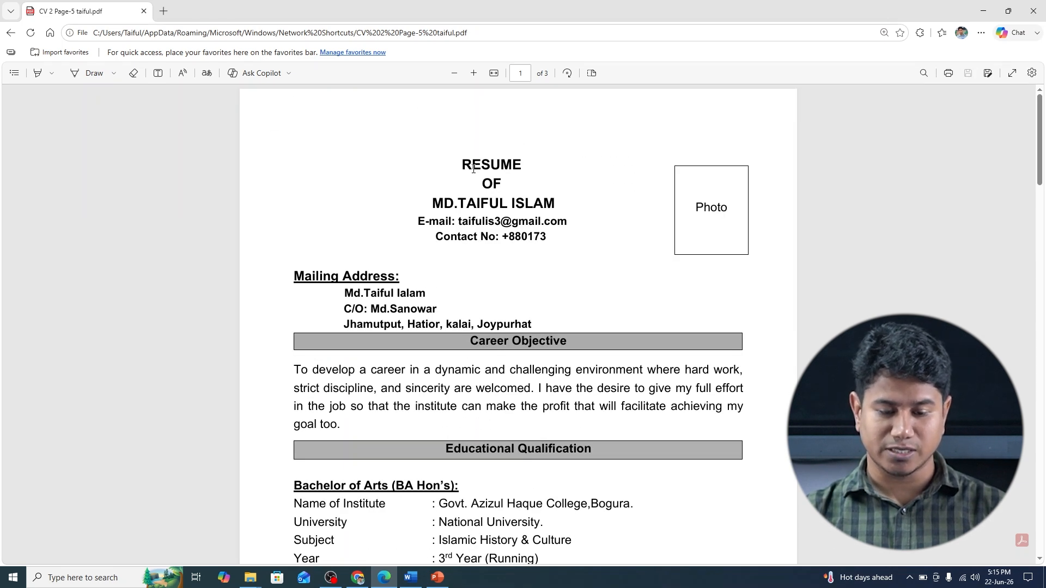
- Copy the resume's header block, from the title through the contact number, and paste it into the blank Word document
{"action": "left_click_drag", "start_coordinate": [459, 163], "coordinate": [562, 243]}
{"action": "key", "text": "ctrl+c"}
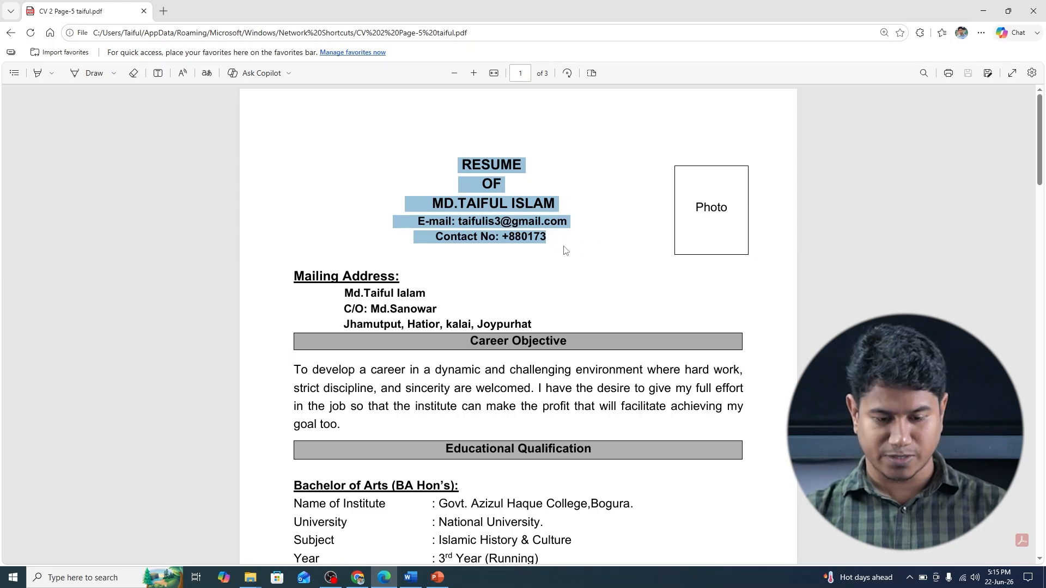
{"action": "left_click", "coordinate": [411, 578]}
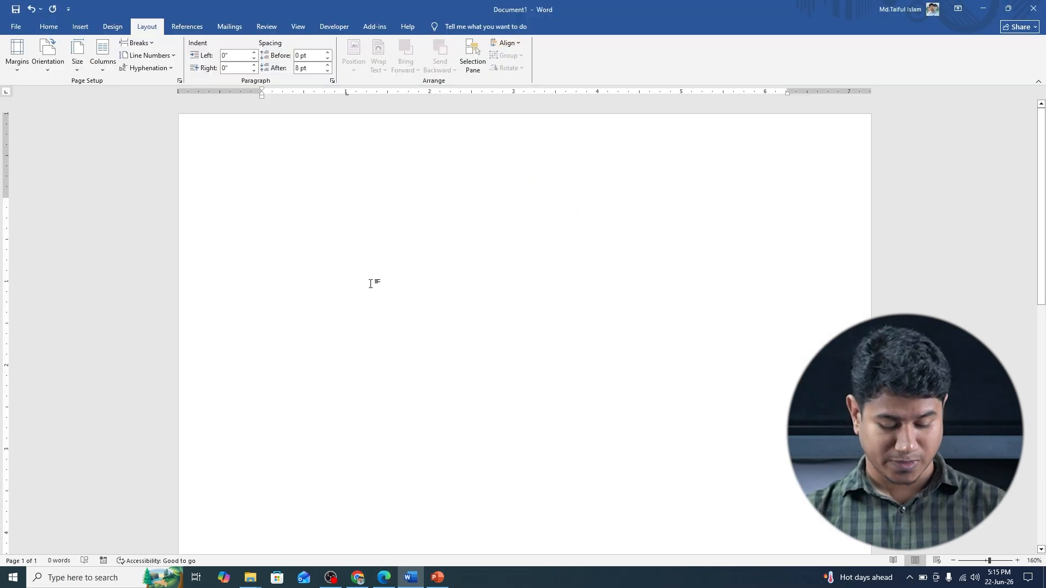
{"action": "key", "text": "ctrl+v"}
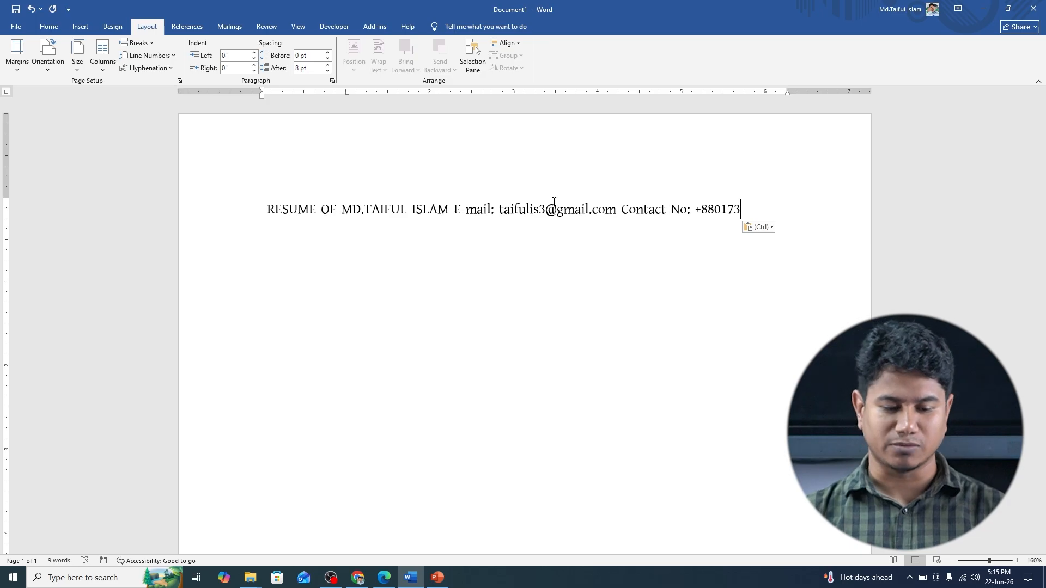
- Split the pasted header into separate lines for RESUME, OF, name, e-mail and contact number, and remove the leading space before RESUME
{"action": "left_click", "coordinate": [323, 211]}
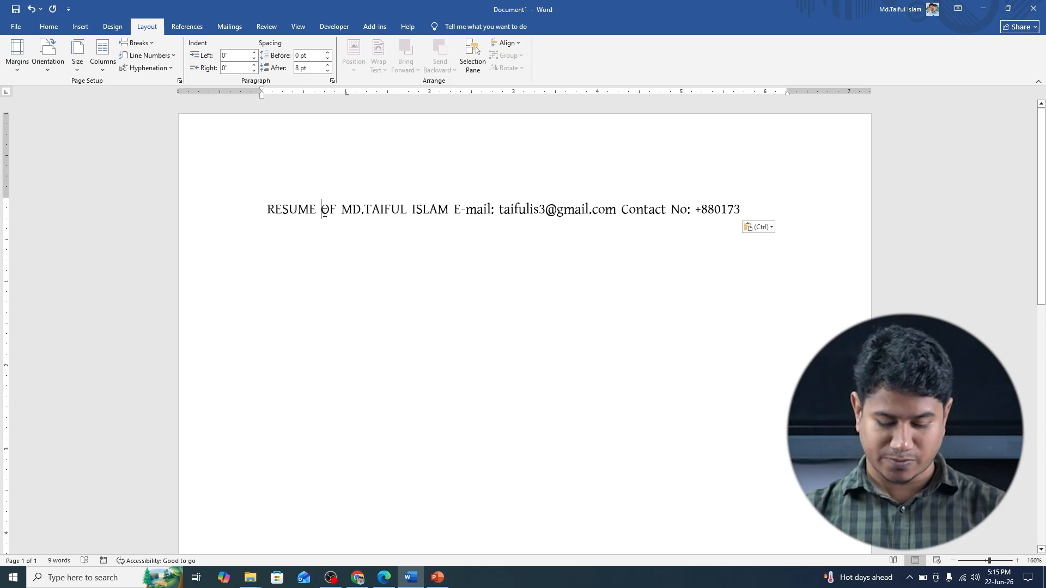
{"action": "key", "text": "Return"}
{"action": "left_click", "coordinate": [283, 243]}
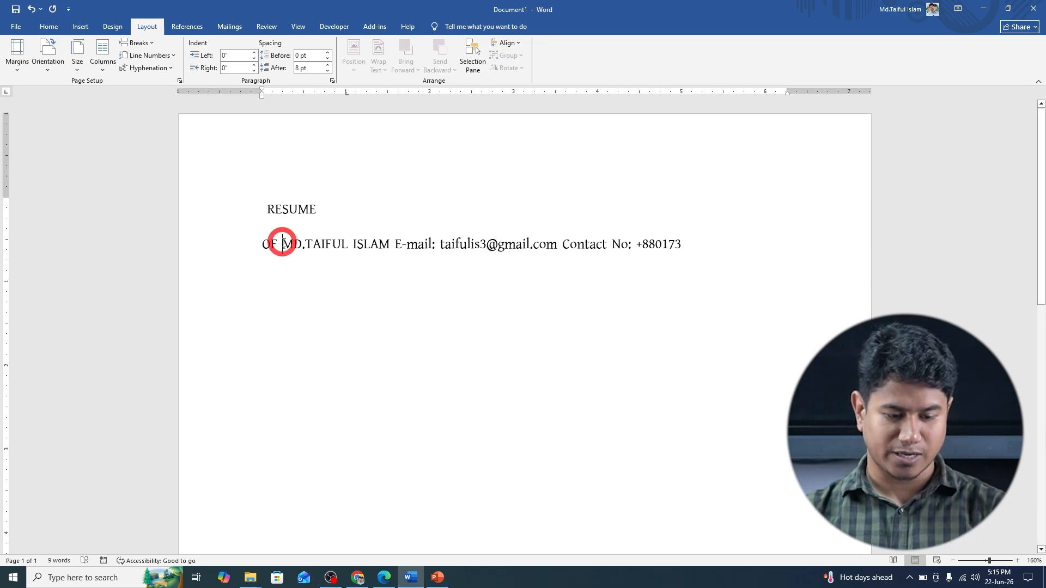
{"action": "key", "text": "Return"}
{"action": "left_click", "coordinate": [373, 280]}
{"action": "key", "text": "Return"}
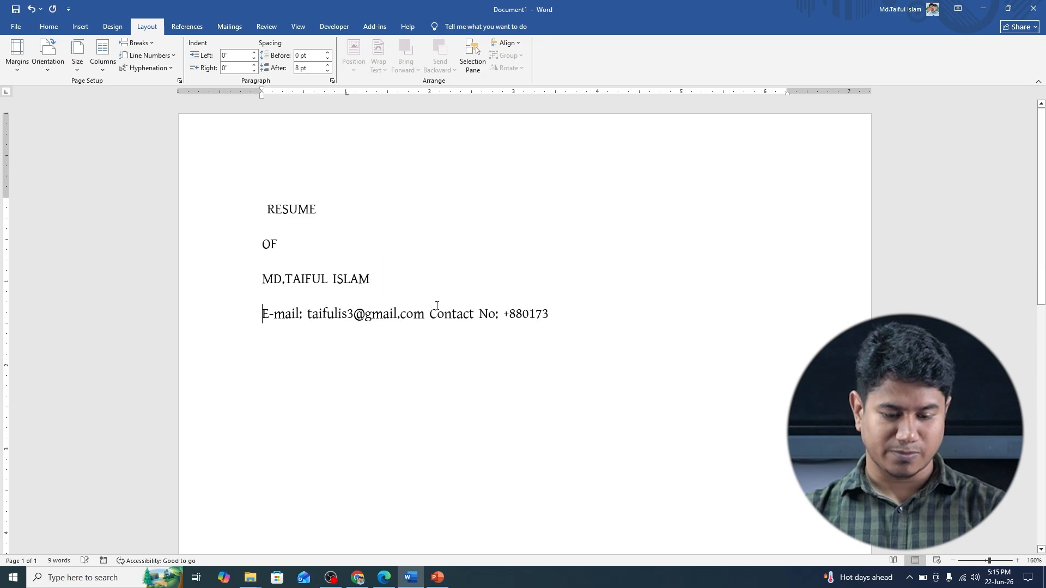
{"action": "left_click", "coordinate": [428, 314]}
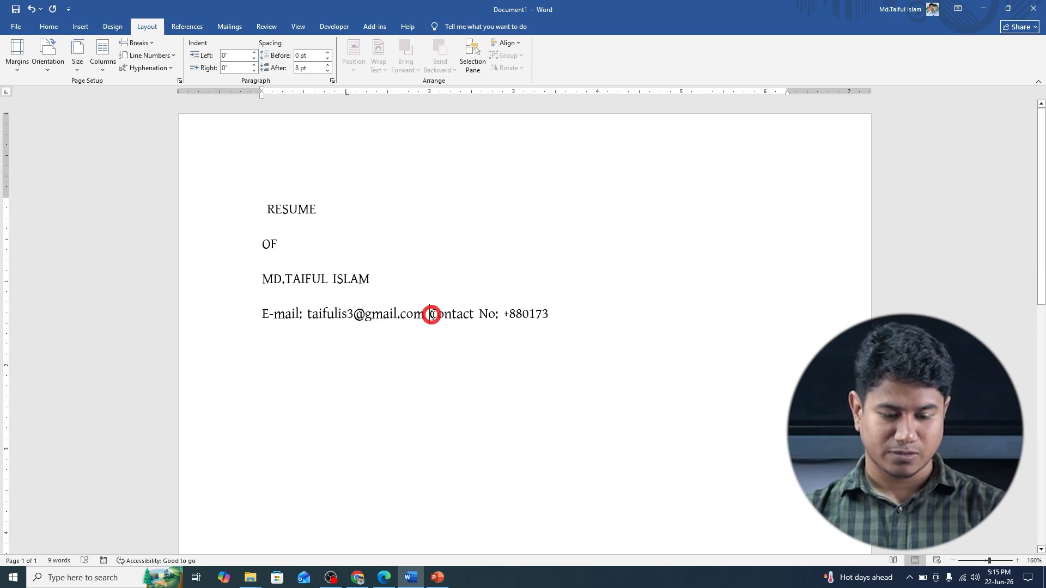
{"action": "key", "text": "Return"}
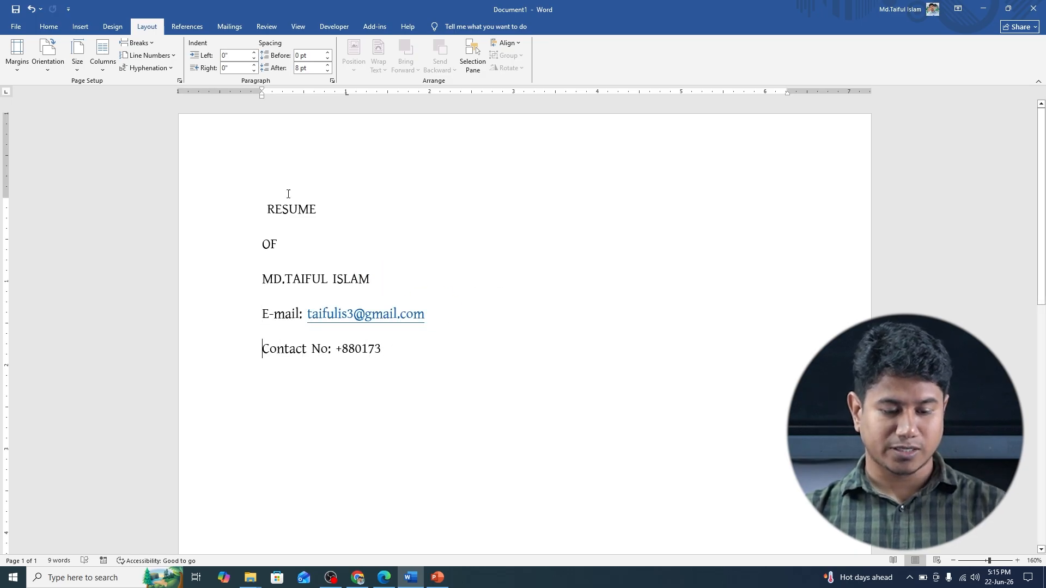
{"action": "left_click", "coordinate": [266, 210]}
{"action": "key", "text": "BackSpace"}
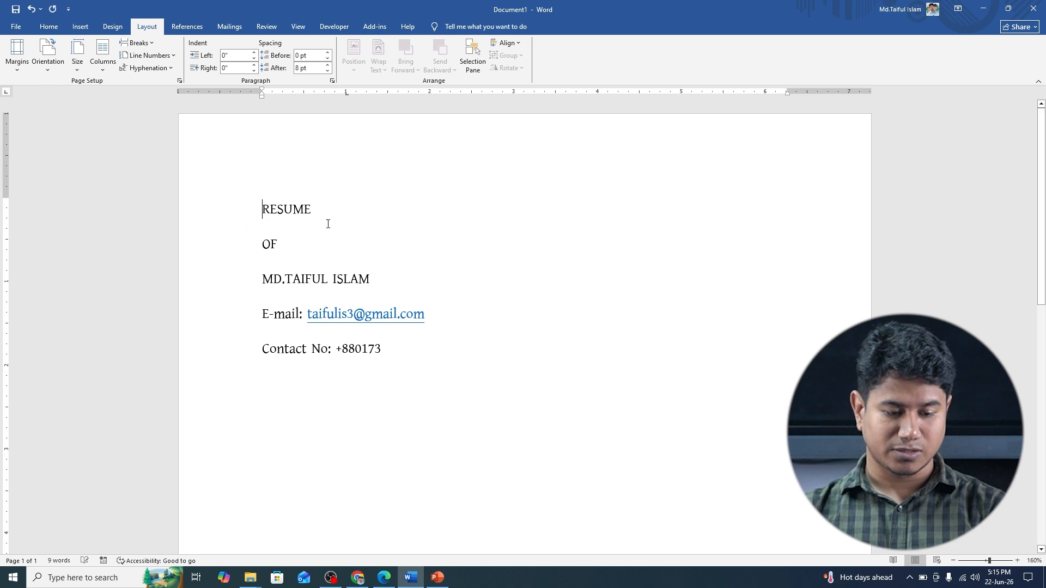
- Give the five header lines 1.0 line spacing without space after paragraphs, and apply the Times New Roman font
{"action": "left_click_drag", "start_coordinate": [390, 350], "coordinate": [276, 224]}
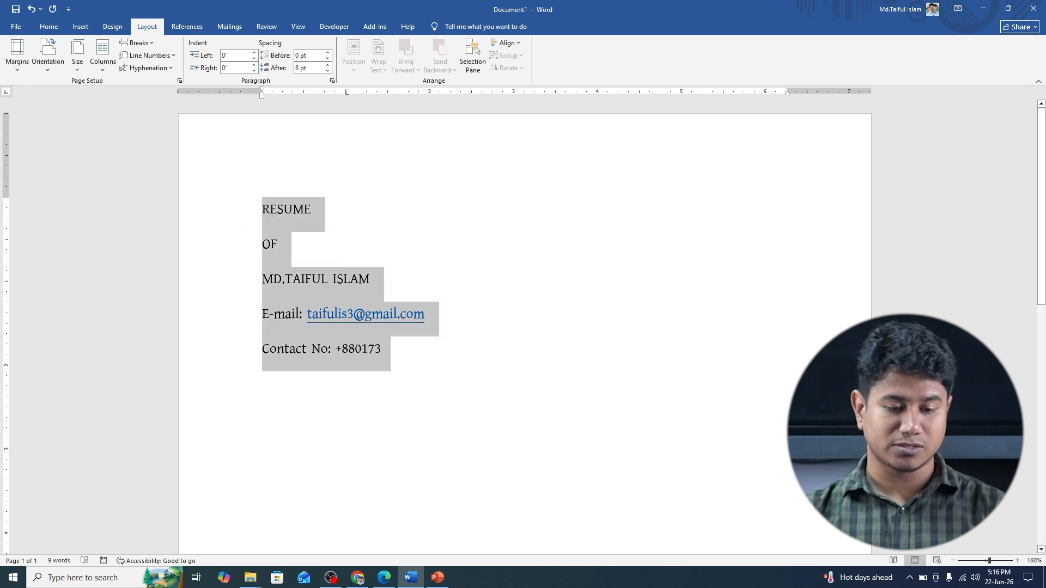
{"action": "left_click", "coordinate": [49, 27]}
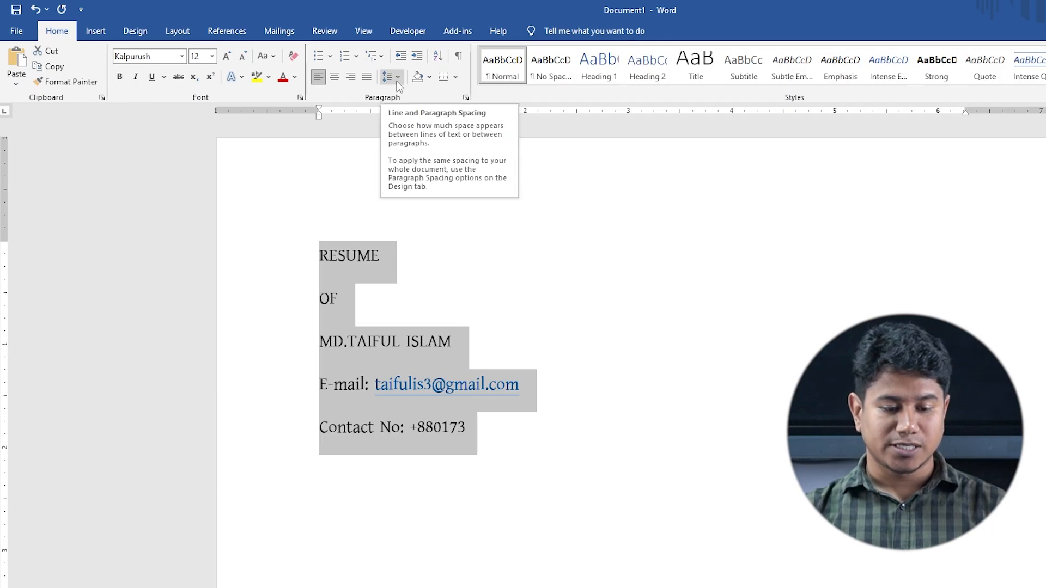
{"action": "left_click", "coordinate": [398, 76]}
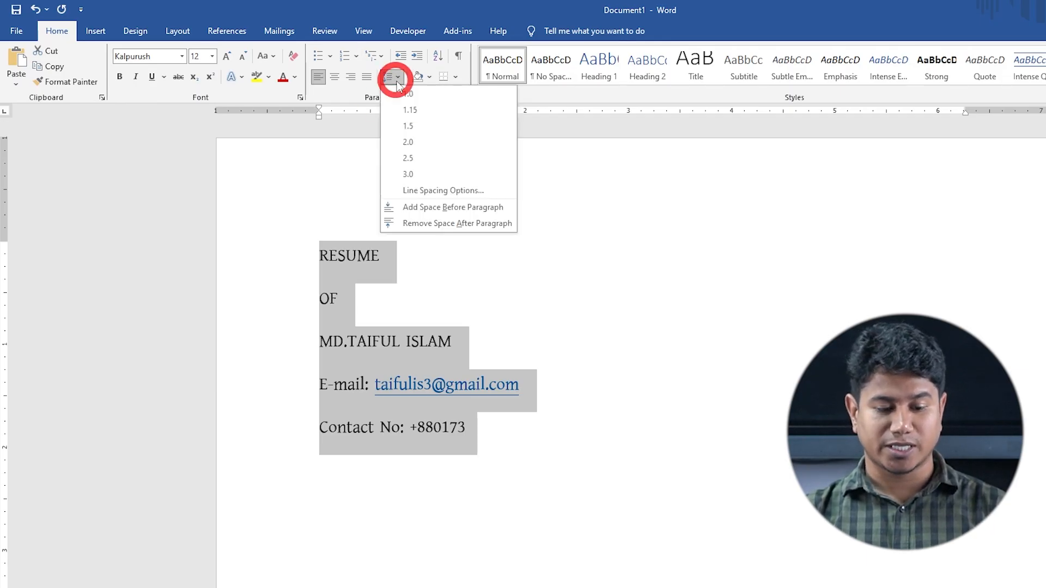
{"action": "left_click", "coordinate": [450, 223]}
{"action": "left_click", "coordinate": [398, 78]}
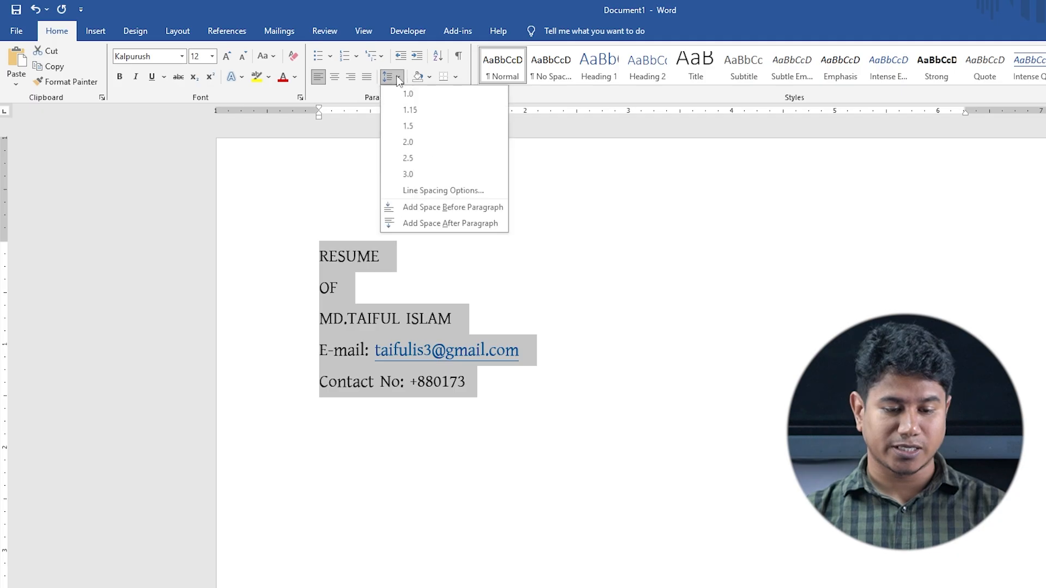
{"action": "left_click", "coordinate": [411, 92]}
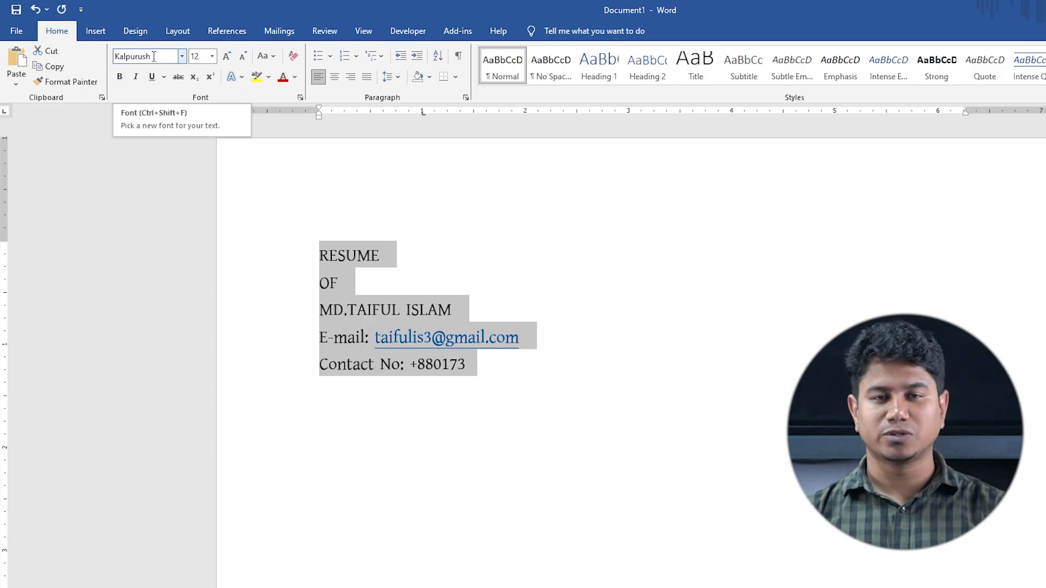
{"action": "key", "text": "ctrl+z"}
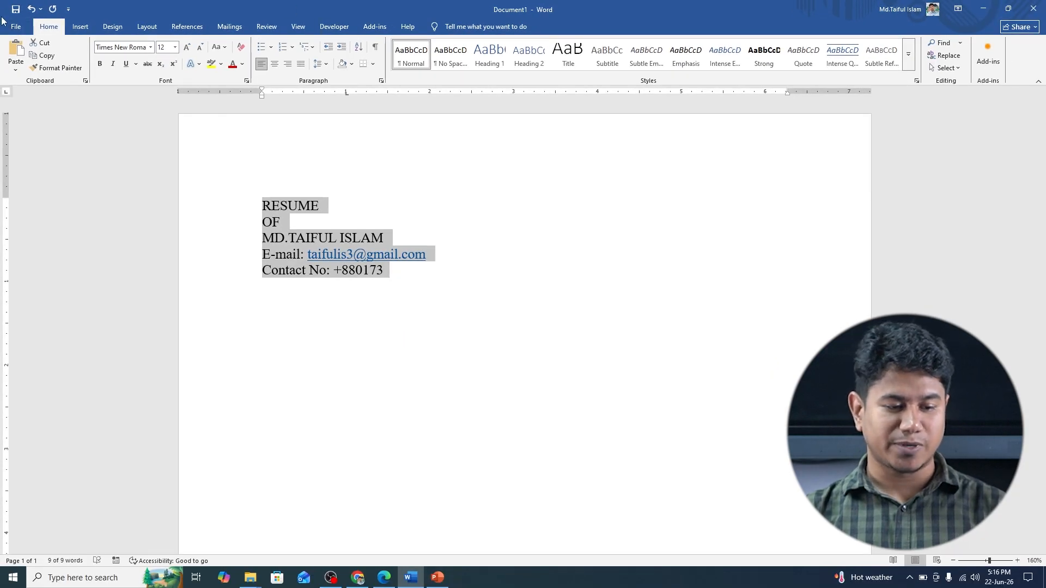
- Open the keyboard shortcut customization in the Word options and choose the Fonts category
{"action": "left_click", "coordinate": [16, 27]}
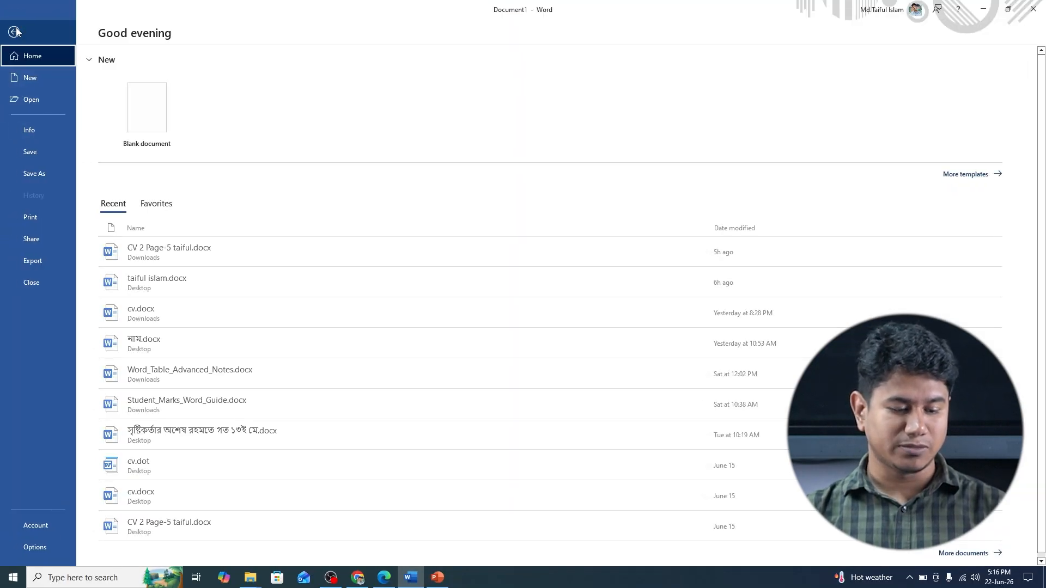
{"action": "left_click", "coordinate": [36, 547]}
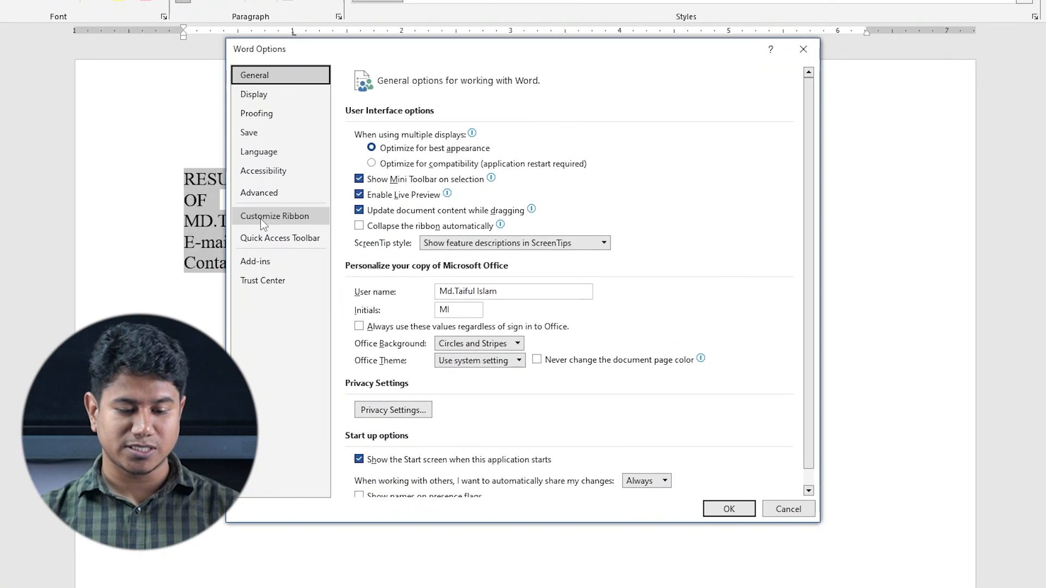
{"action": "left_click", "coordinate": [320, 235]}
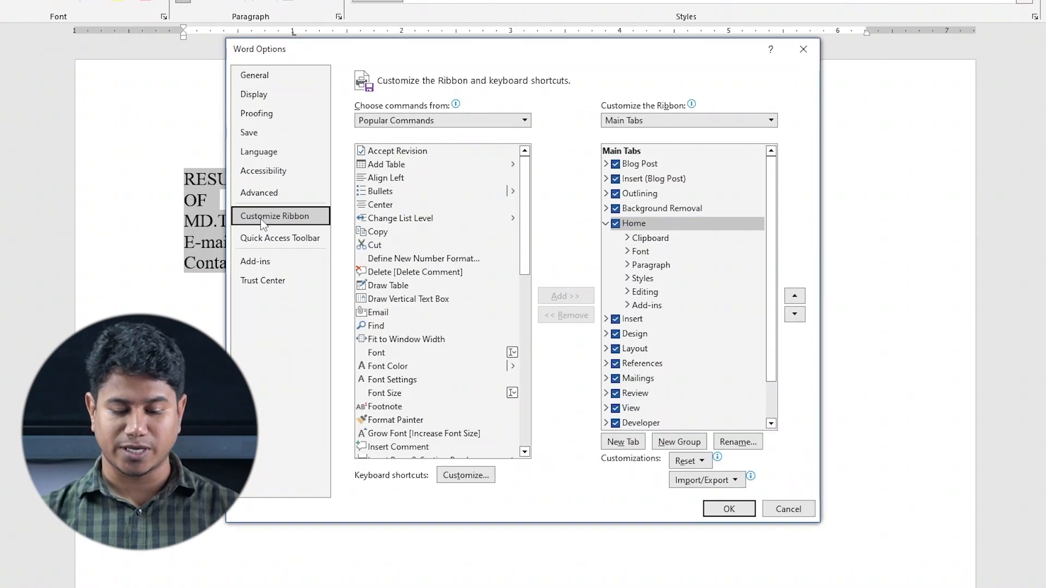
{"action": "left_click", "coordinate": [465, 476]}
{"action": "scroll", "coordinate": [532, 233], "scroll_direction": "down", "scroll_amount": 3}
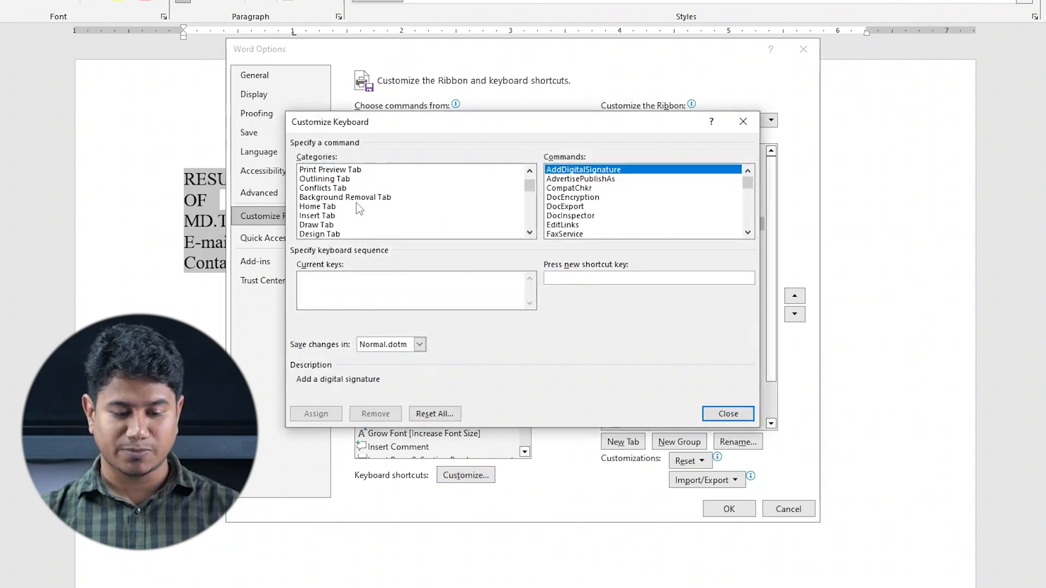
{"action": "scroll", "coordinate": [335, 217], "scroll_direction": "down", "scroll_amount": 5}
{"action": "scroll", "coordinate": [335, 216], "scroll_direction": "down", "scroll_amount": 10}
{"action": "left_click", "coordinate": [384, 208]}
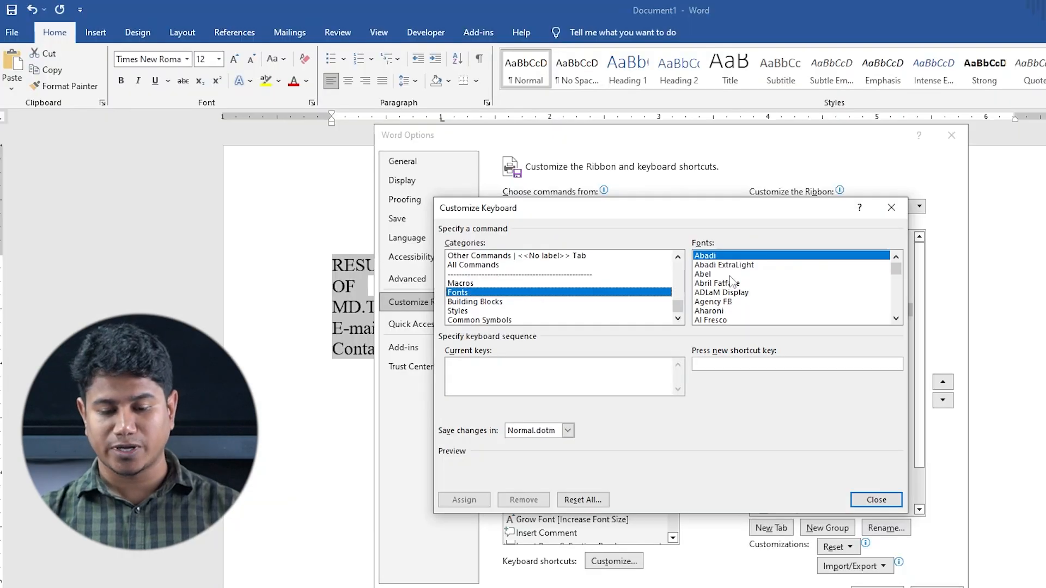
- Find and select Times New Roman in the list of fonts available for shortcuts
{"action": "left_click", "coordinate": [732, 283]}
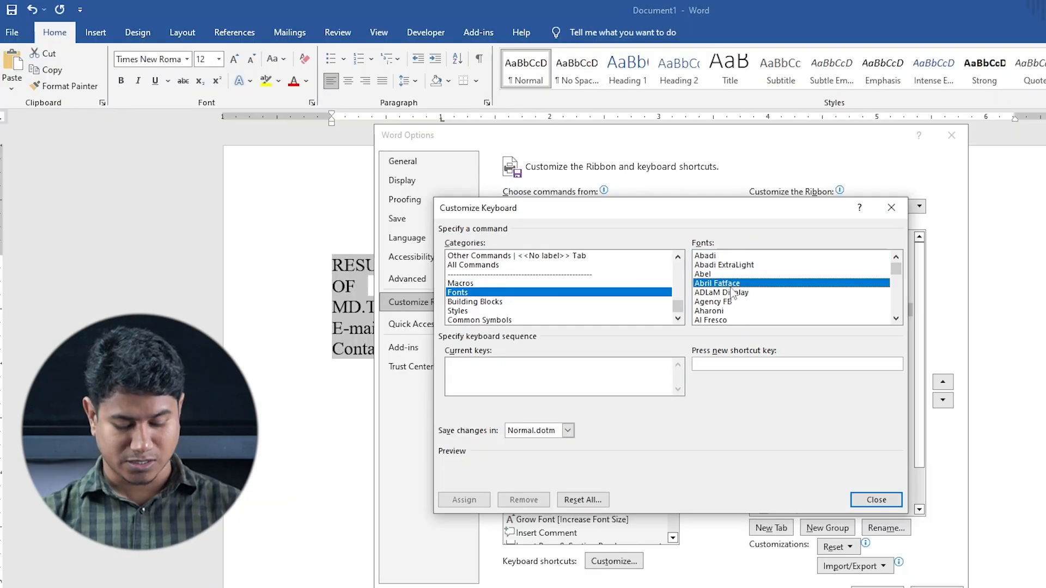
{"action": "type", "text": "te"}
{"action": "key", "text": "Down"}
{"action": "key", "text": "Down"}
{"action": "key", "text": "Down"}
{"action": "key", "text": "Down"}
{"action": "key", "text": "Down"}
{"action": "key", "text": "Down"}
{"action": "key", "text": "Down"}
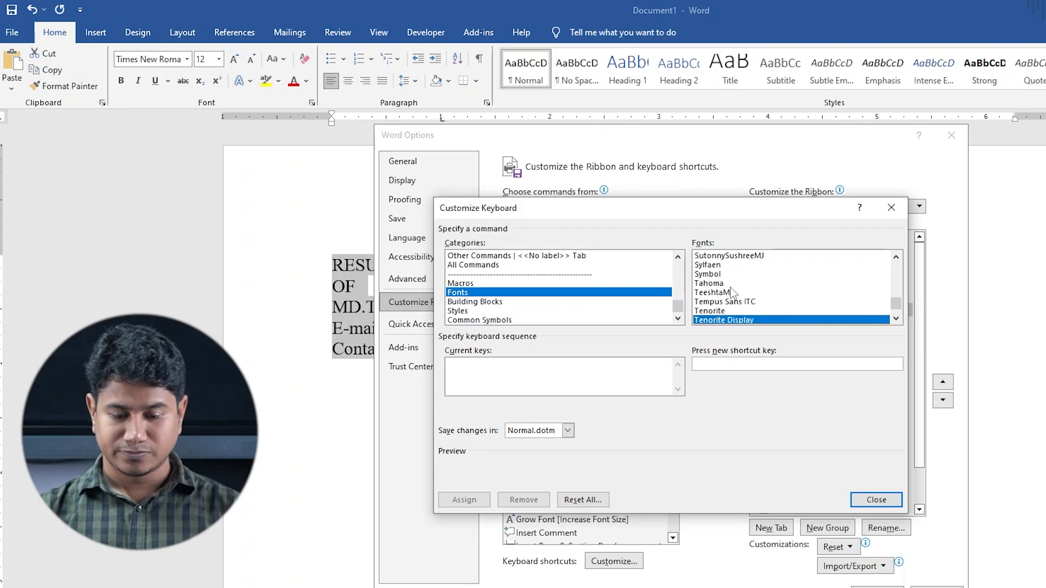
{"action": "key", "text": "Down"}
{"action": "key", "text": "Down"}
{"action": "key", "text": "Down"}
{"action": "key", "text": "Down"}
{"action": "key", "text": "Down"}
{"action": "key", "text": "Down"}
{"action": "key", "text": "Down"}
{"action": "key", "text": "Down"}
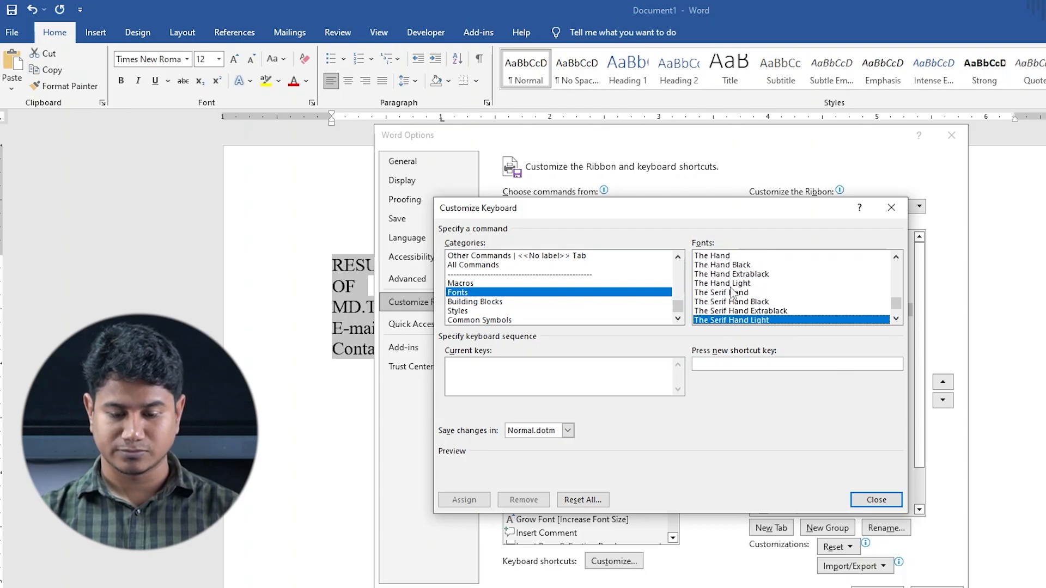
{"action": "left_click", "coordinate": [742, 302]}
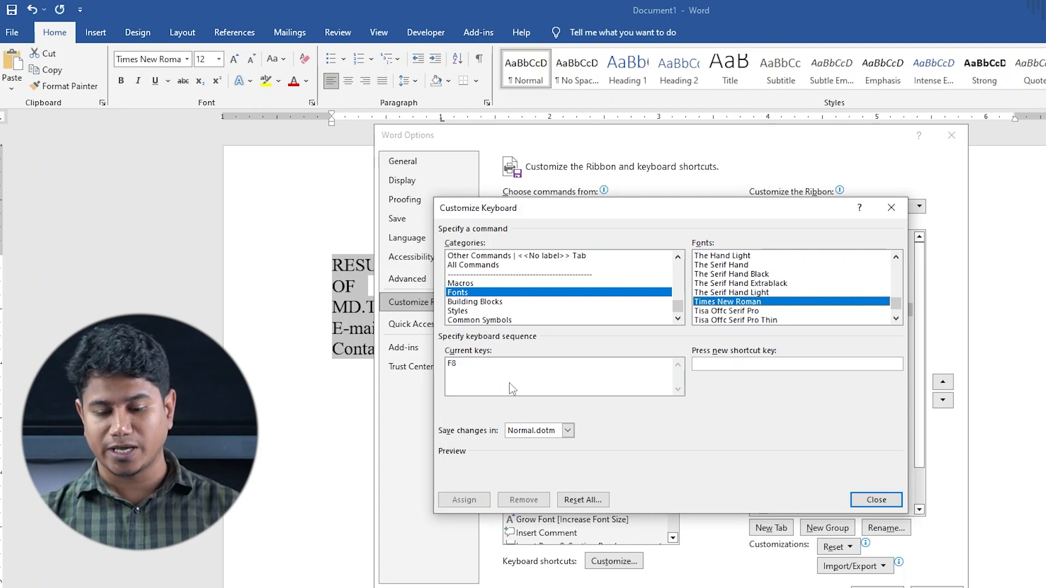
- Assign F8 as the shortcut key for the Times New Roman font
{"action": "left_click", "coordinate": [720, 365]}
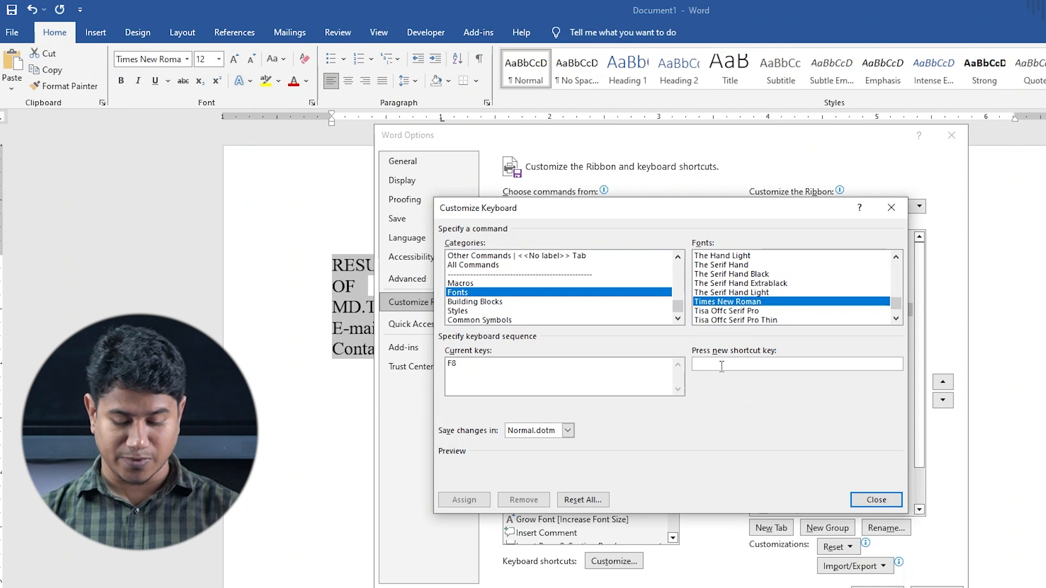
{"action": "key", "text": "F8"}
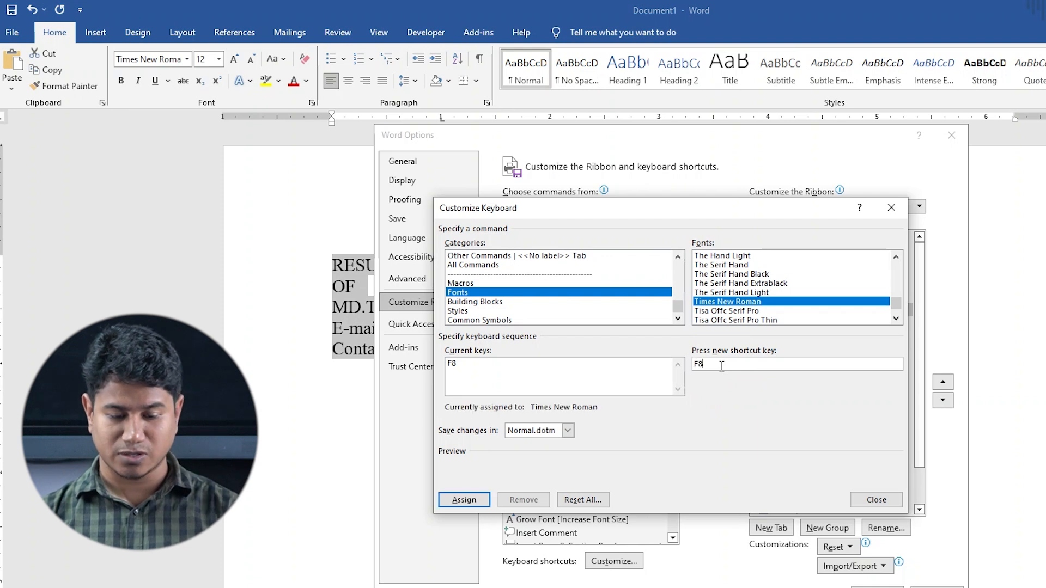
{"action": "left_click", "coordinate": [464, 500]}
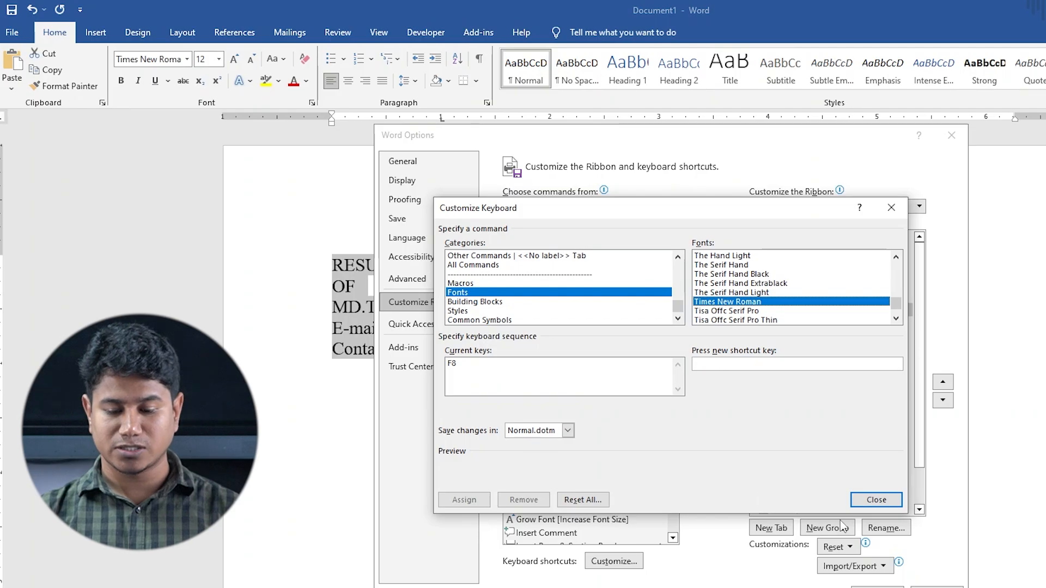
- Close the shortcut customization and Word options, and test switching between the Kalpurush and Times New Roman fonts after the contact number
{"action": "left_click", "coordinate": [876, 499]}
{"action": "left_click", "coordinate": [936, 587]}
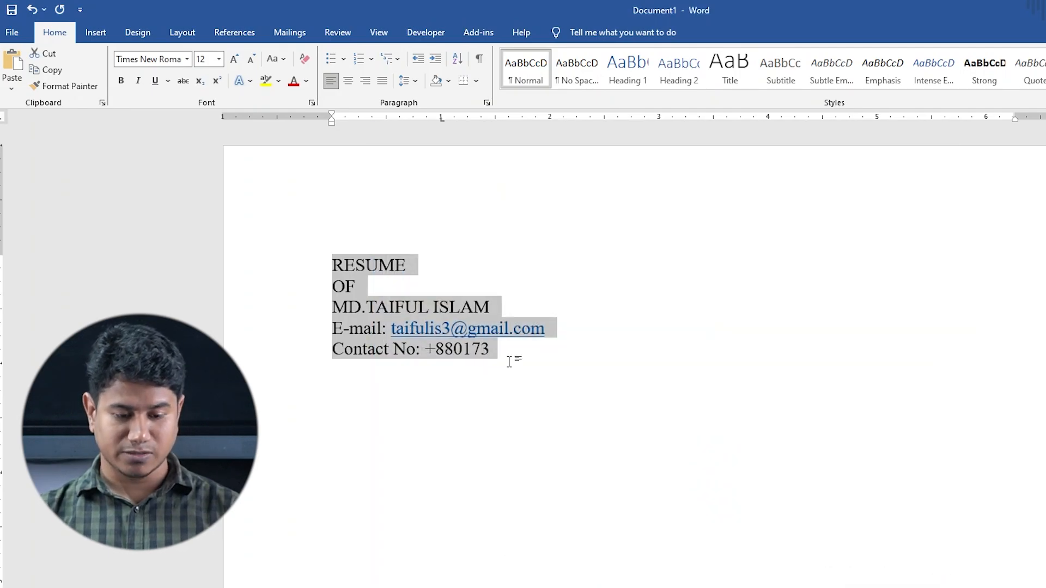
{"action": "left_click", "coordinate": [509, 361]}
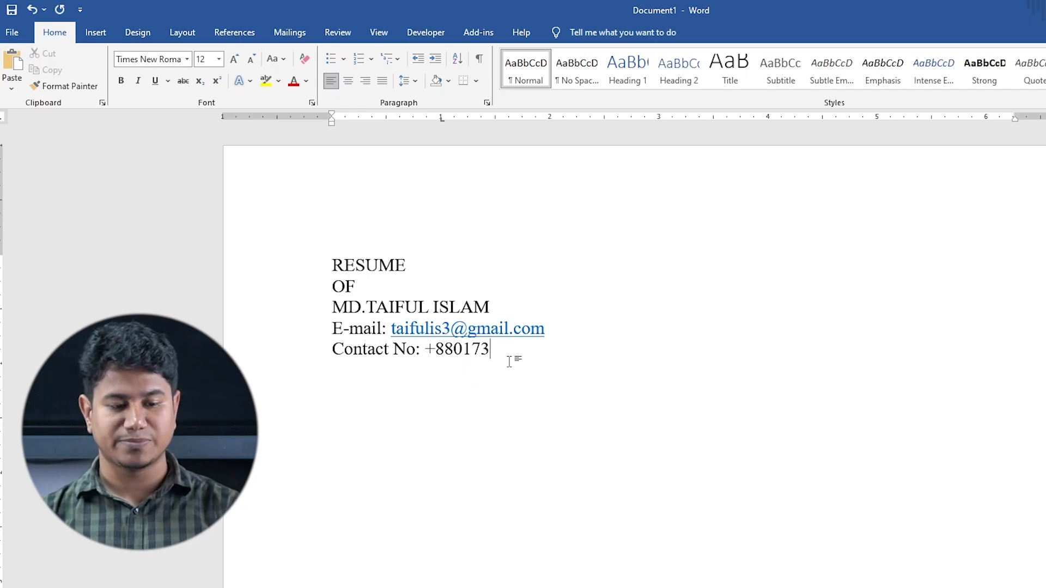
{"action": "key", "text": "F12"}
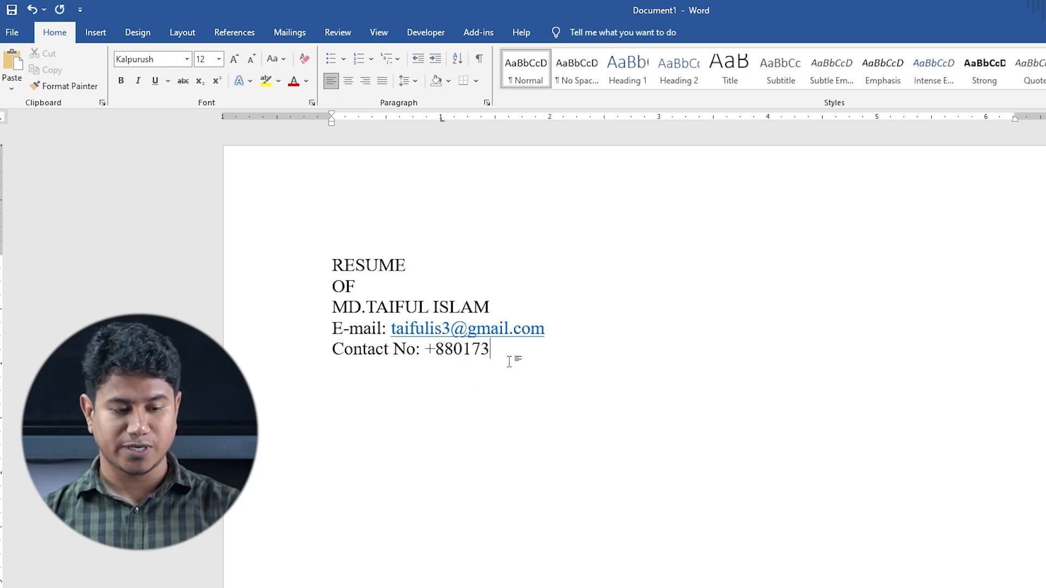
{"action": "key", "text": "F12"}
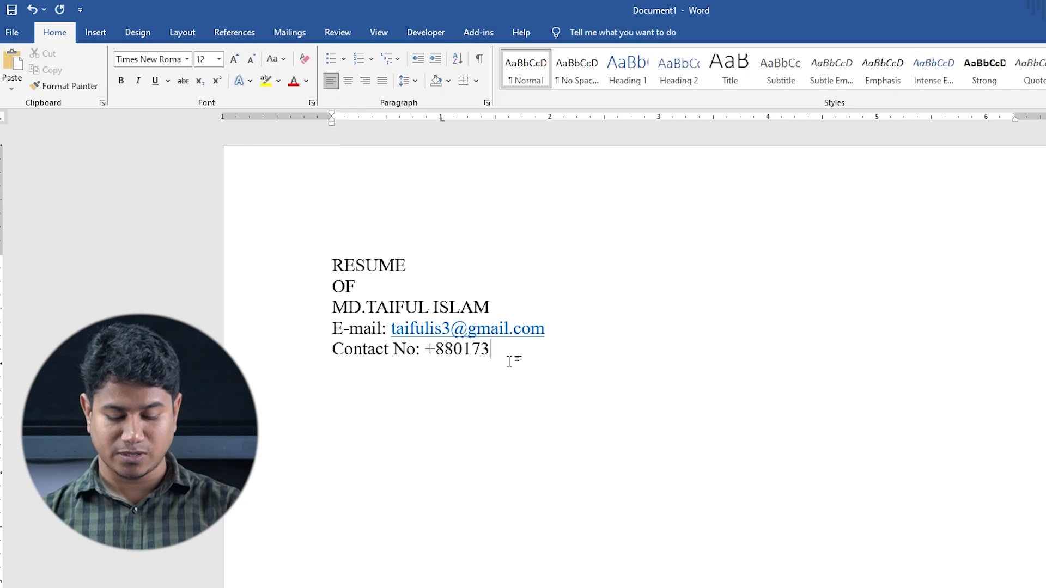
{"action": "key", "text": "ctrl+alt+b"}
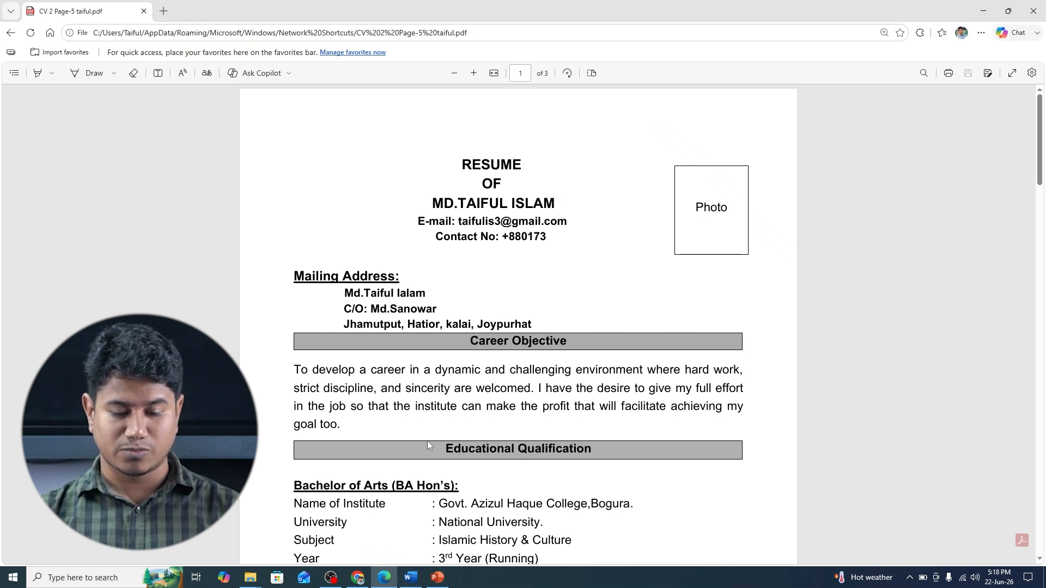
- Return to the Word document and make the five header lines bold and centred
{"action": "left_click", "coordinate": [410, 578]}
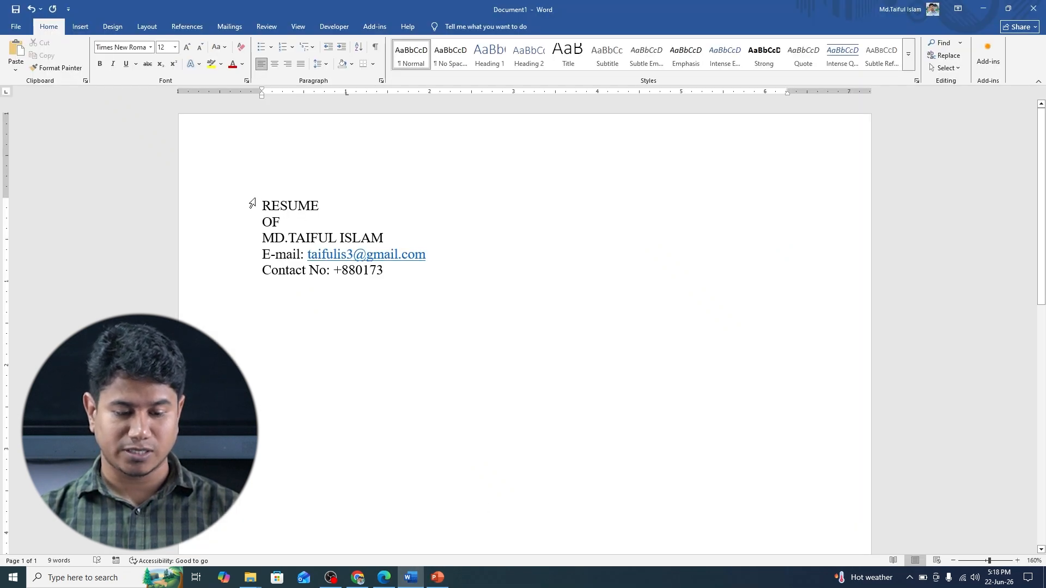
{"action": "left_click_drag", "start_coordinate": [252, 205], "coordinate": [376, 273]}
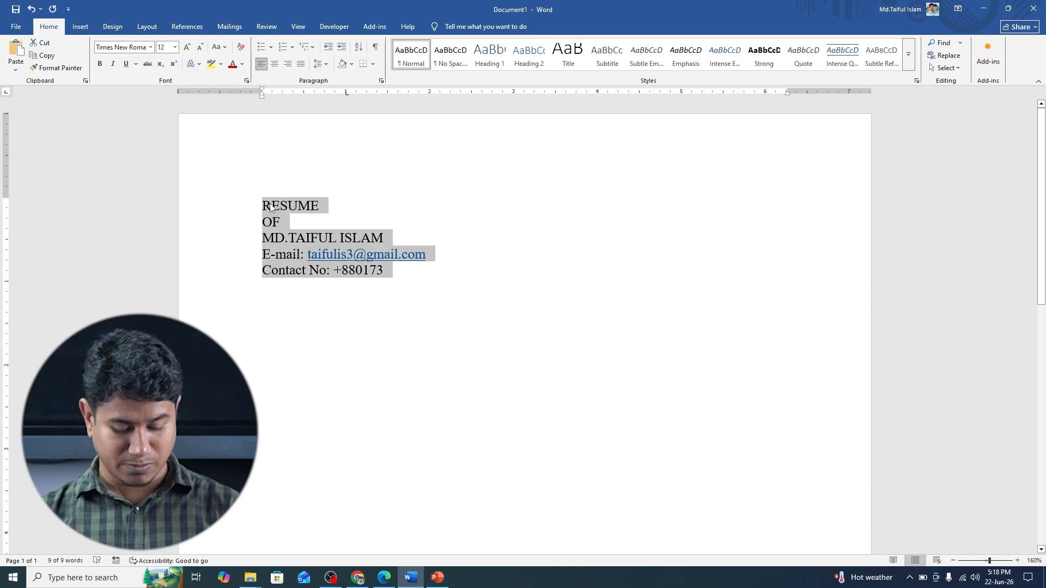
{"action": "key", "text": "ctrl+b"}
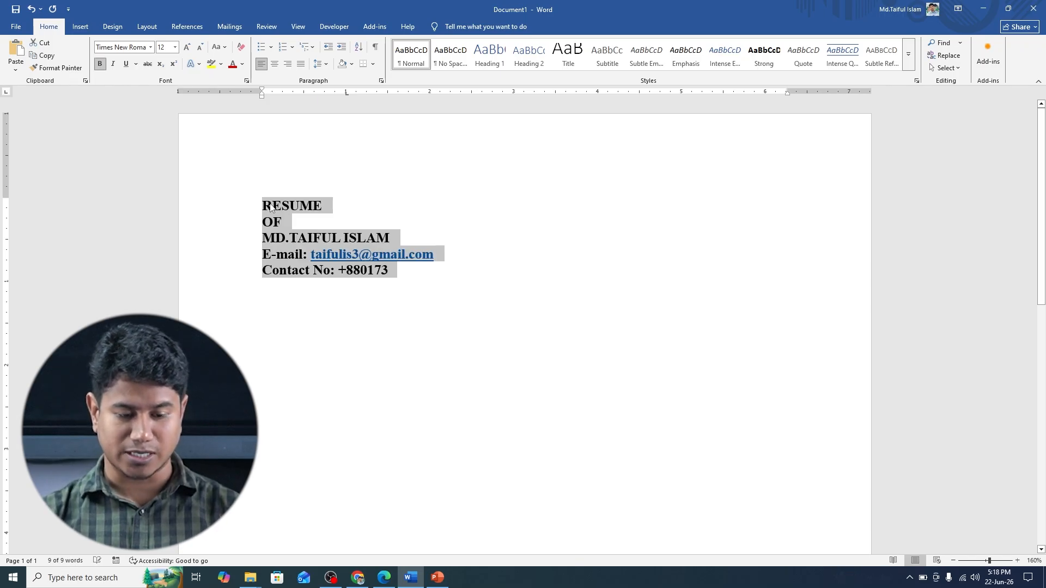
{"action": "left_click", "coordinate": [329, 218]}
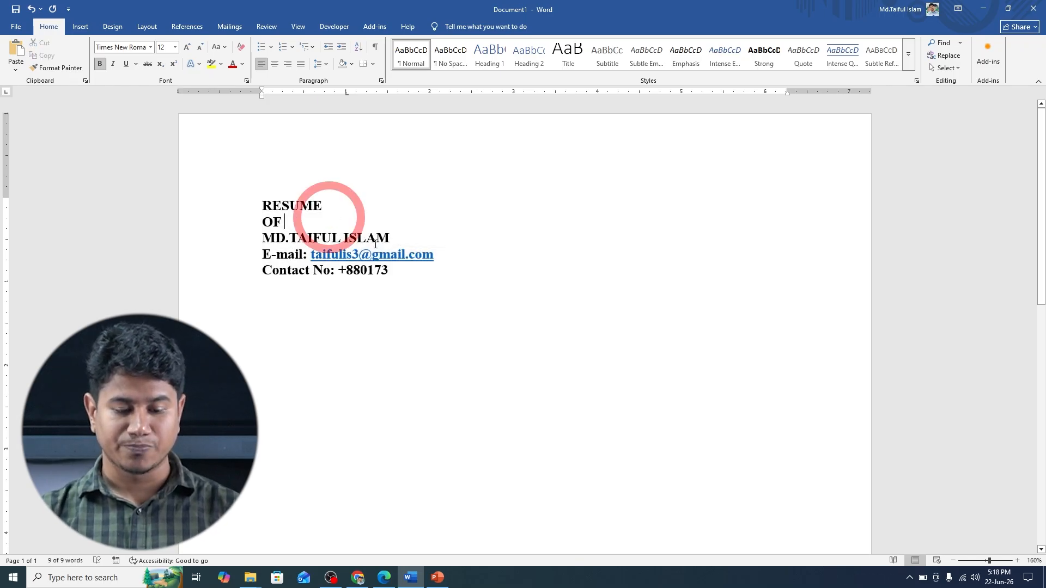
{"action": "left_click_drag", "start_coordinate": [390, 270], "coordinate": [275, 205]}
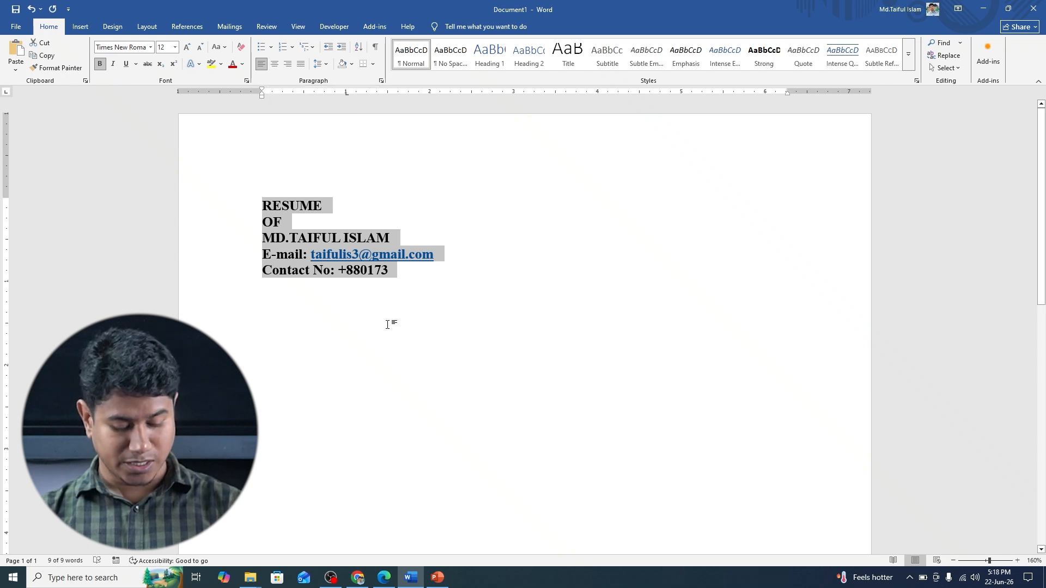
{"action": "key", "text": "ctrl+e"}
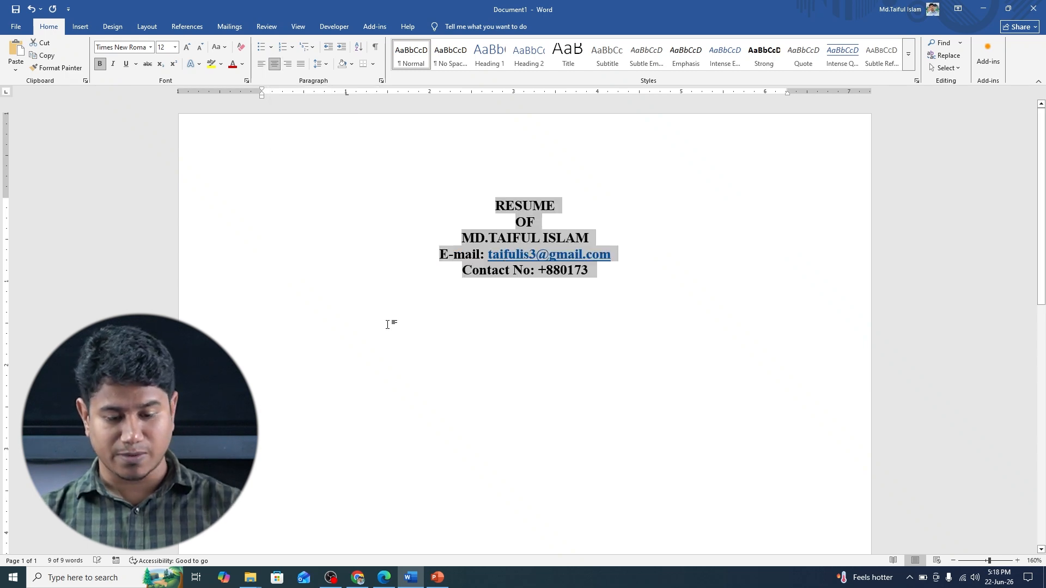
- Try font size 16 on the first three header lines, RESUME through the name, and settle on 14
{"action": "left_click", "coordinate": [596, 238]}
{"action": "left_click_drag", "start_coordinate": [496, 205], "coordinate": [596, 240]}
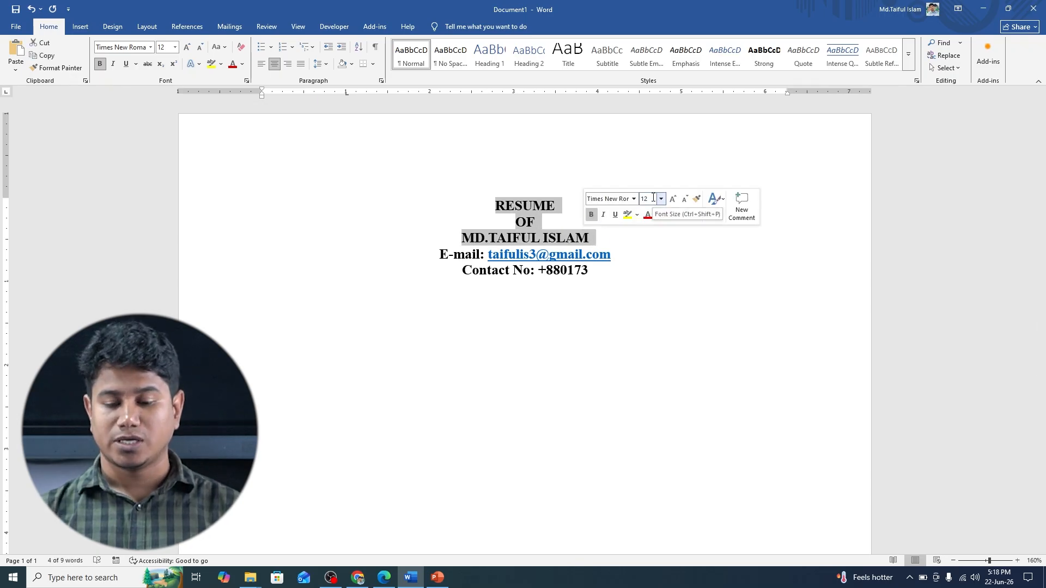
{"action": "left_click", "coordinate": [646, 198]}
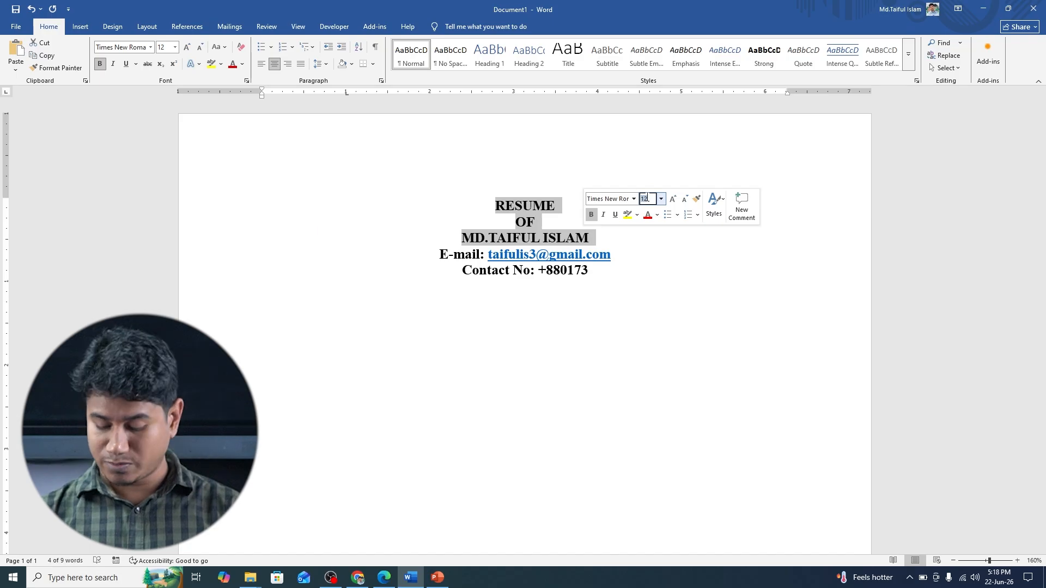
{"action": "type", "text": "16"}
{"action": "key", "text": "Return"}
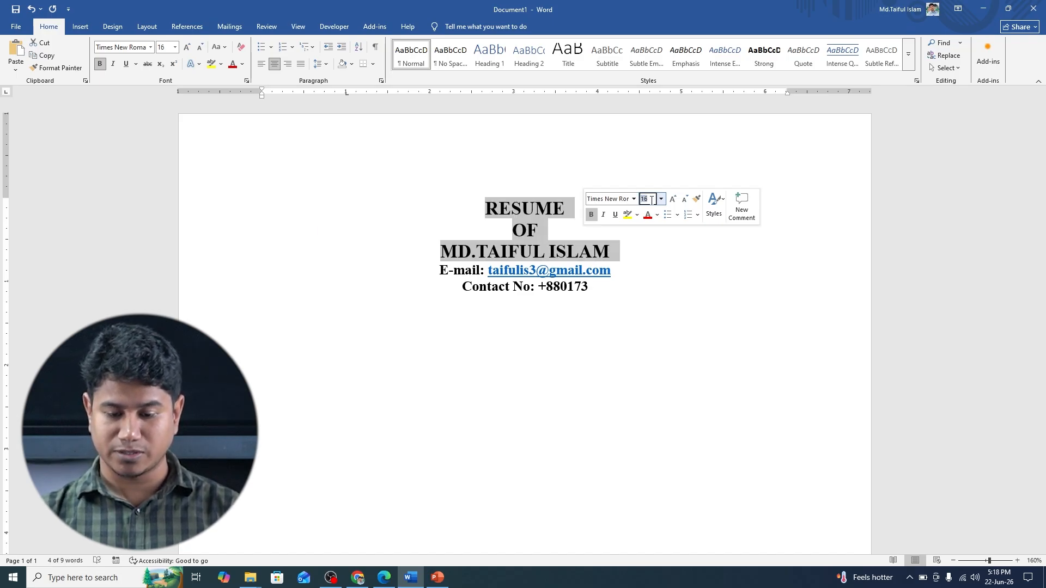
{"action": "type", "text": "14"}
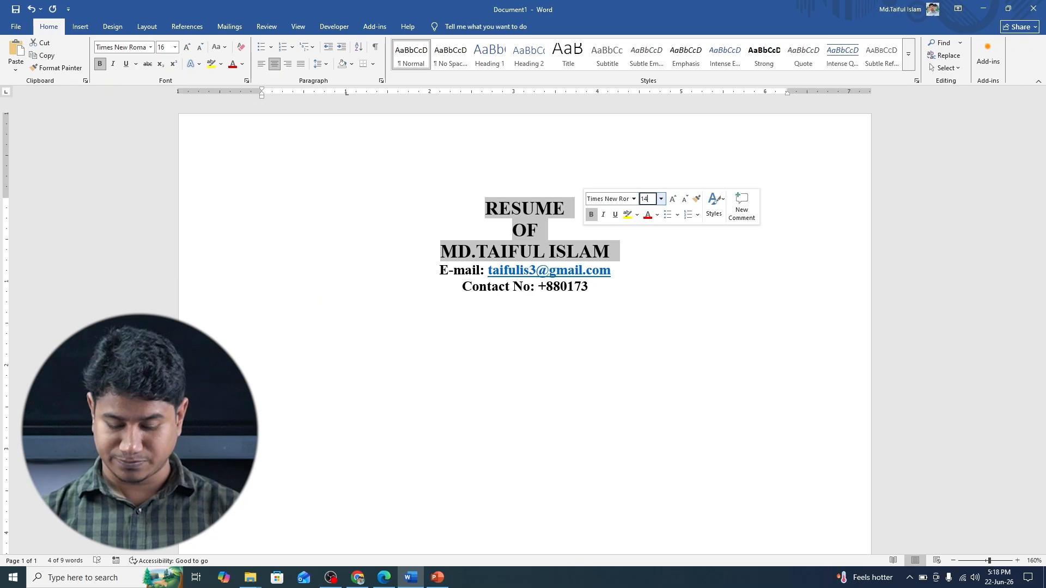
{"action": "key", "text": "Return"}
{"action": "left_click", "coordinate": [604, 299]}
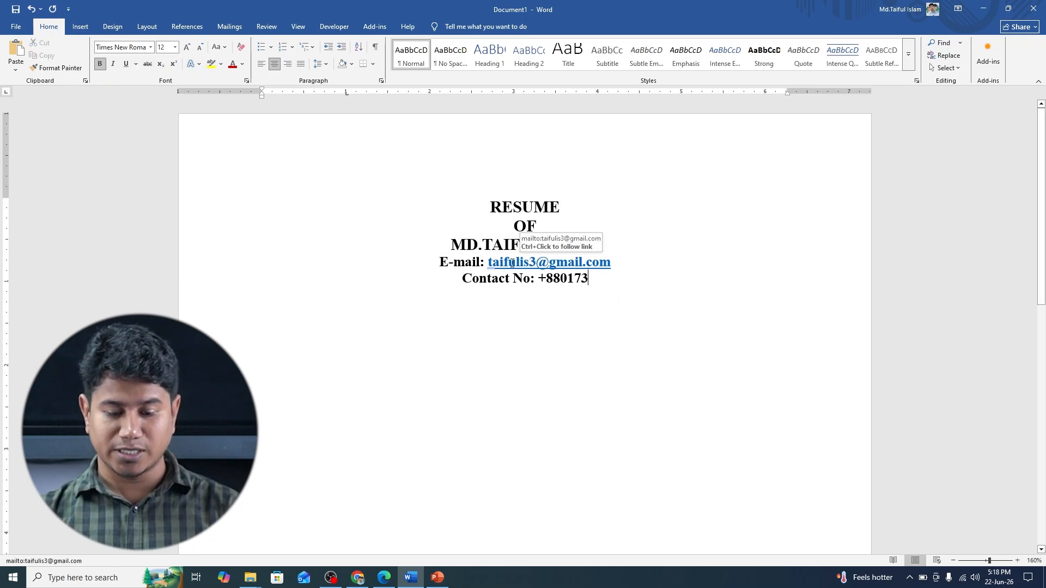
- Remove the hyperlink from the e-mail address, and enter the full e-mail address and contact number in the header
{"action": "left_click", "coordinate": [490, 263]}
{"action": "left_click_drag", "start_coordinate": [489, 264], "coordinate": [611, 263]}
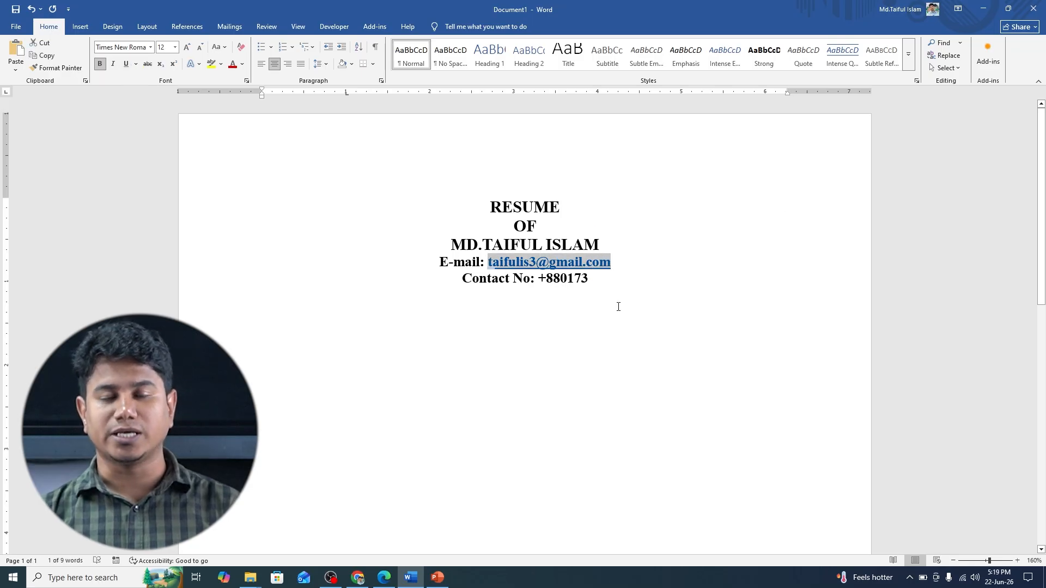
{"action": "left_click", "coordinate": [576, 263]}
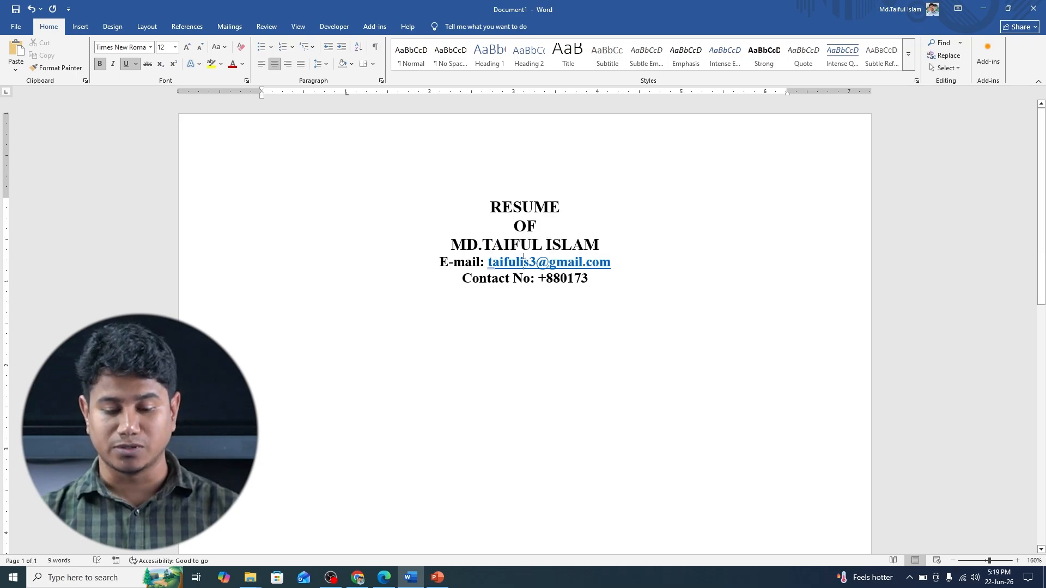
{"action": "left_click", "coordinate": [622, 287]}
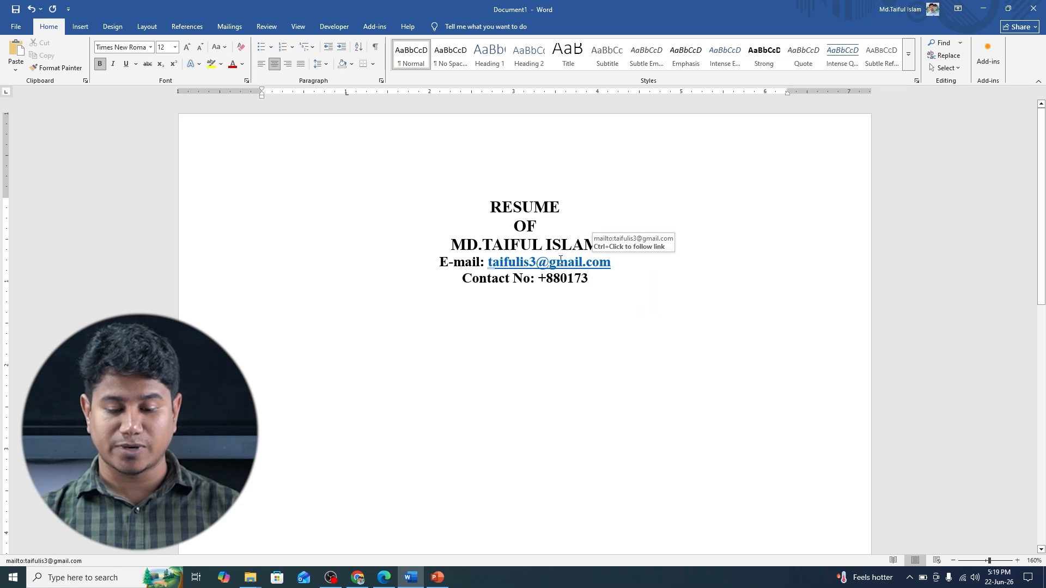
{"action": "right_click", "coordinate": [560, 262]}
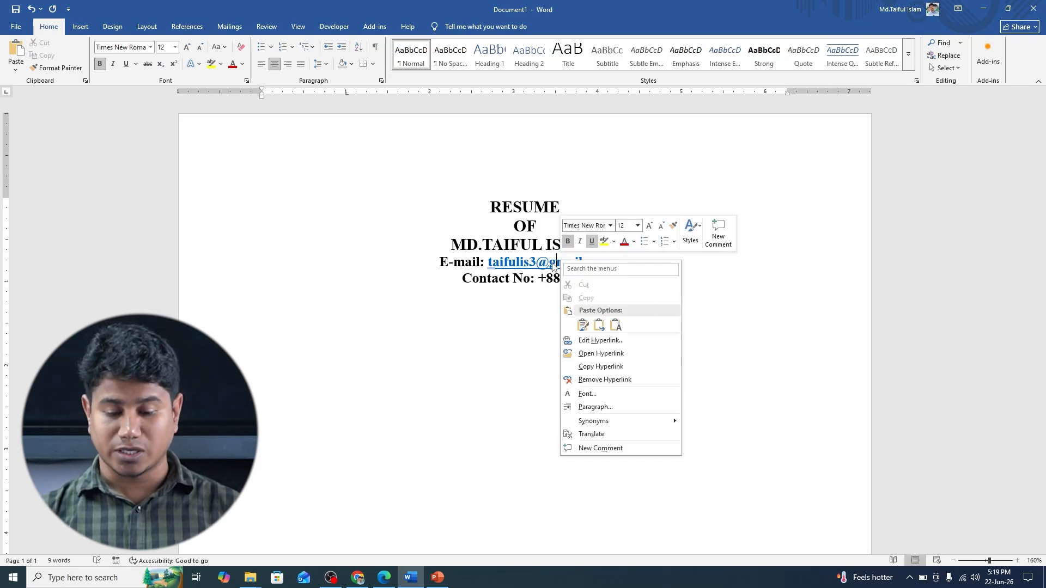
{"action": "left_click", "coordinate": [602, 381]}
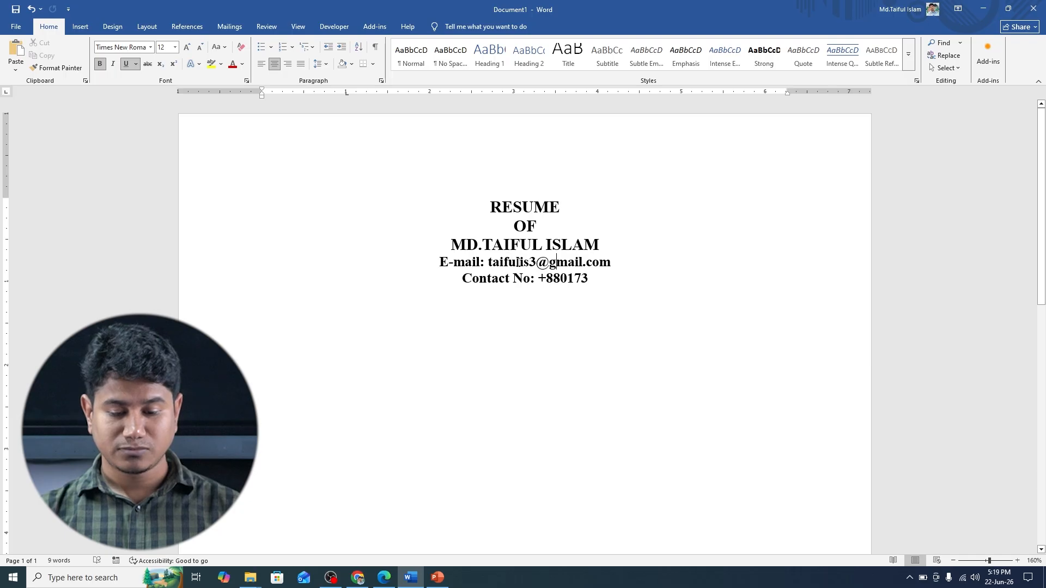
{"action": "left_click", "coordinate": [520, 262]}
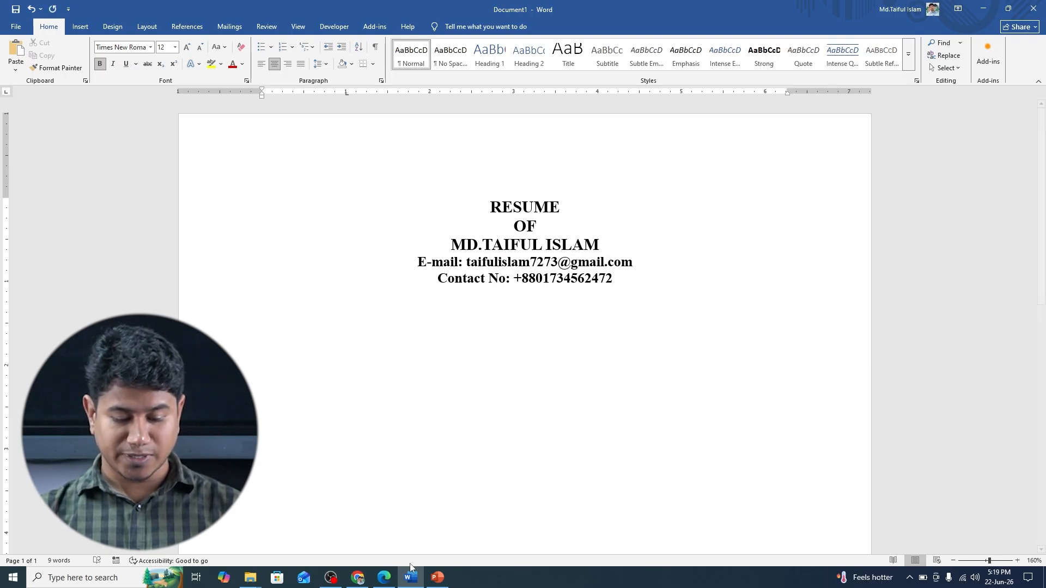
- Check the header against the PDF resume, and start a left-aligned line below the contact number in Word
{"action": "left_click", "coordinate": [384, 578]}
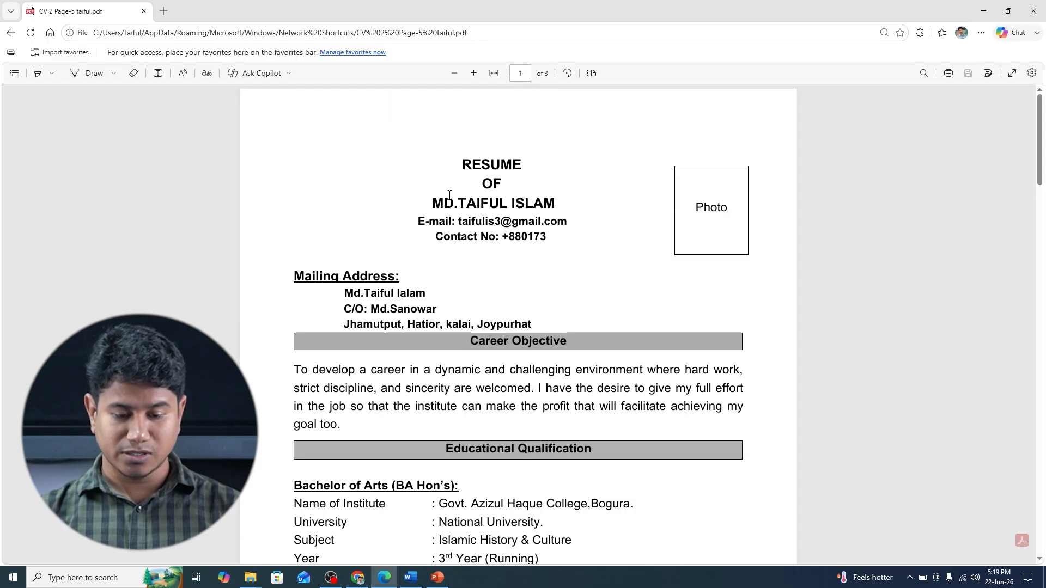
{"action": "left_click", "coordinate": [411, 578]}
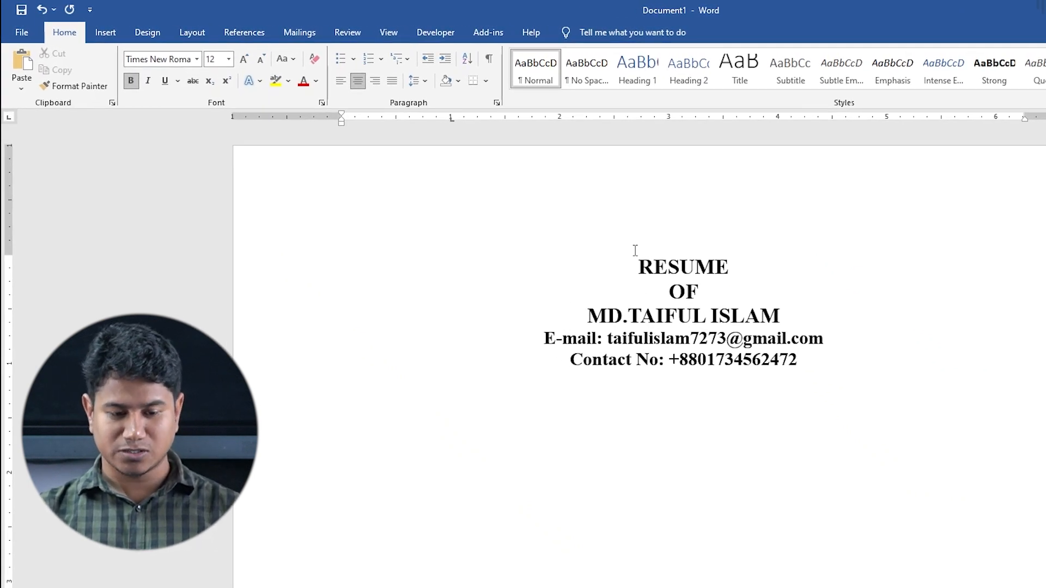
{"action": "left_click", "coordinate": [342, 87]}
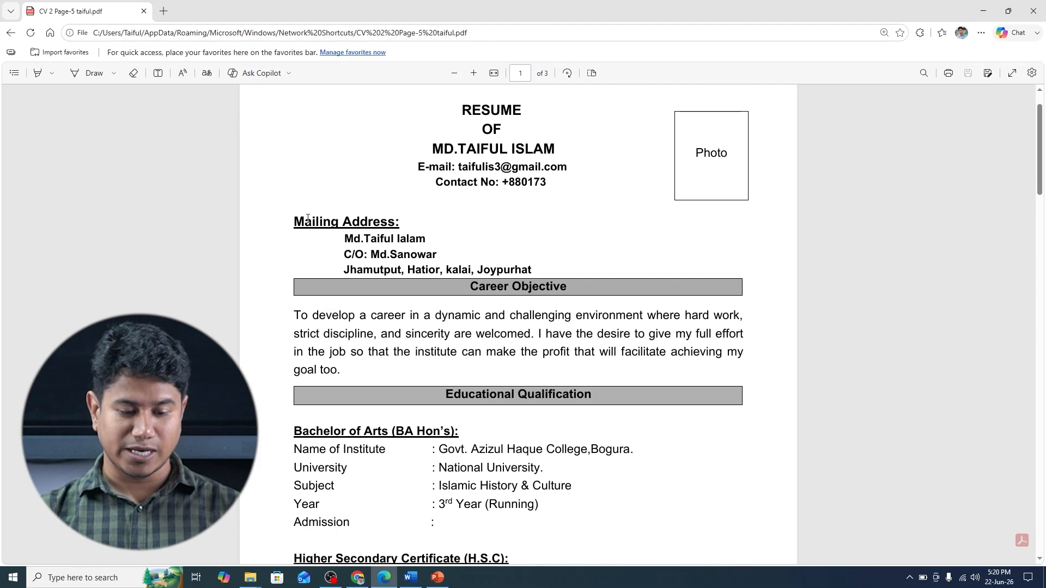
- Copy the whole mailing address block from the PDF and paste it below the contact number in Word, in Times New Roman
{"action": "left_click_drag", "start_coordinate": [291, 220], "coordinate": [540, 271]}
{"action": "key", "text": "ctrl+c"}
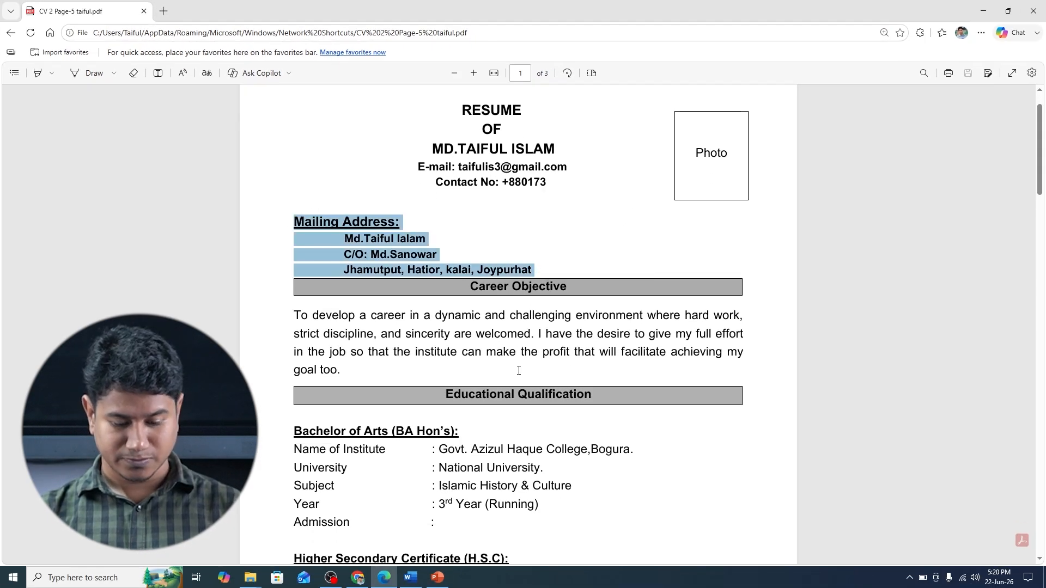
{"action": "left_click", "coordinate": [411, 578]}
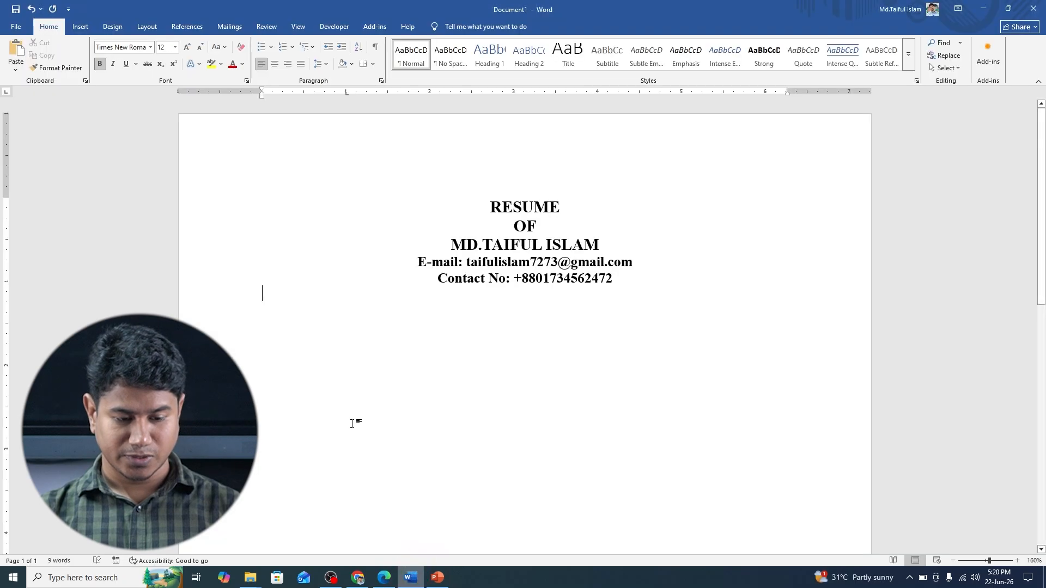
{"action": "key", "text": "ctrl+v"}
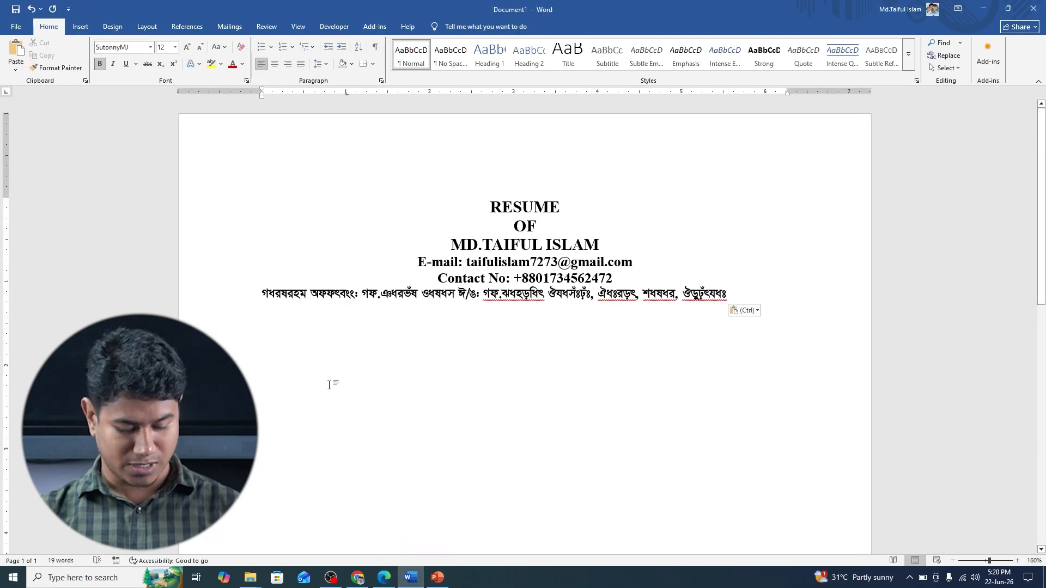
{"action": "key", "text": "ctrl+z"}
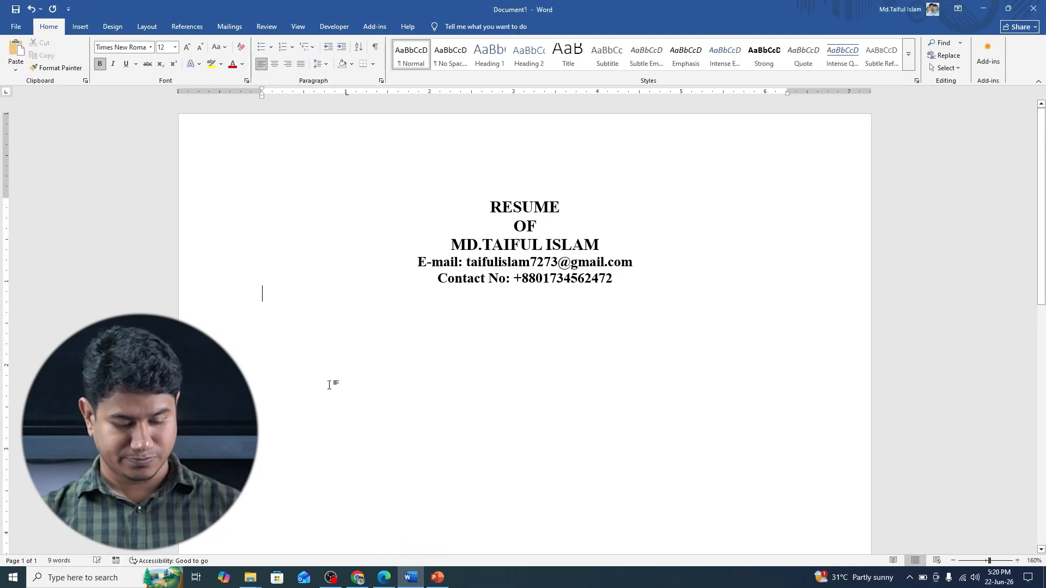
{"action": "key", "text": "ctrl+v"}
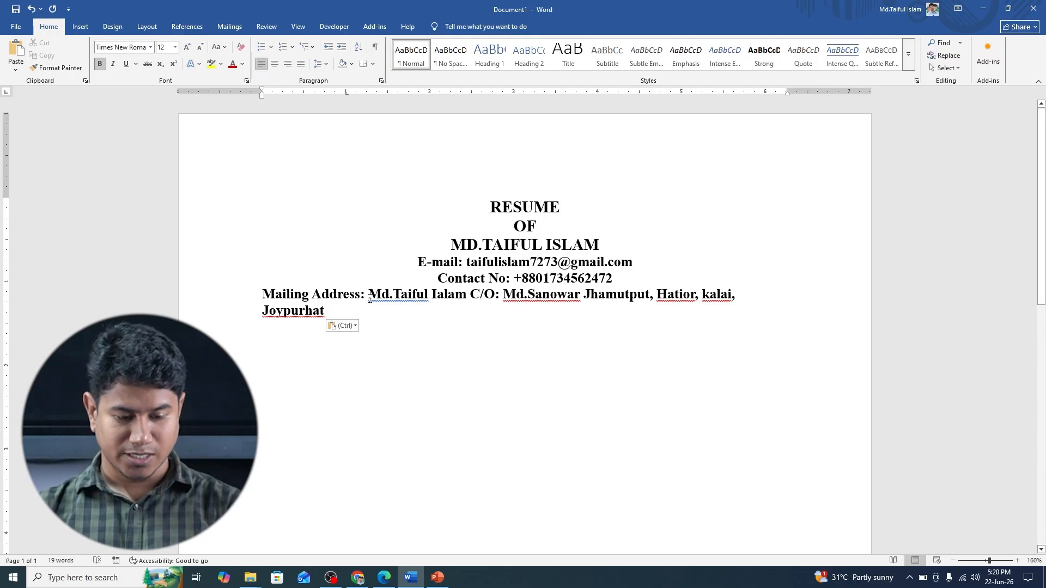
- Break the pasted mailing address into four lines: the heading, the name, the C/O line and the locality line
{"action": "left_click", "coordinate": [368, 295]}
{"action": "key", "text": "Return"}
{"action": "left_click", "coordinate": [365, 313]}
{"action": "key", "text": "Return"}
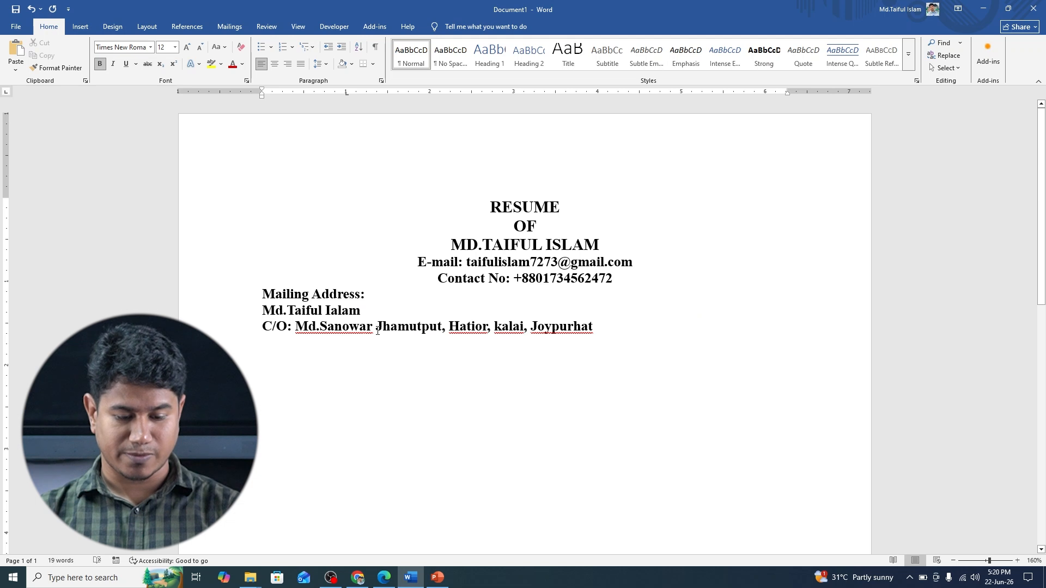
{"action": "key", "text": "Return"}
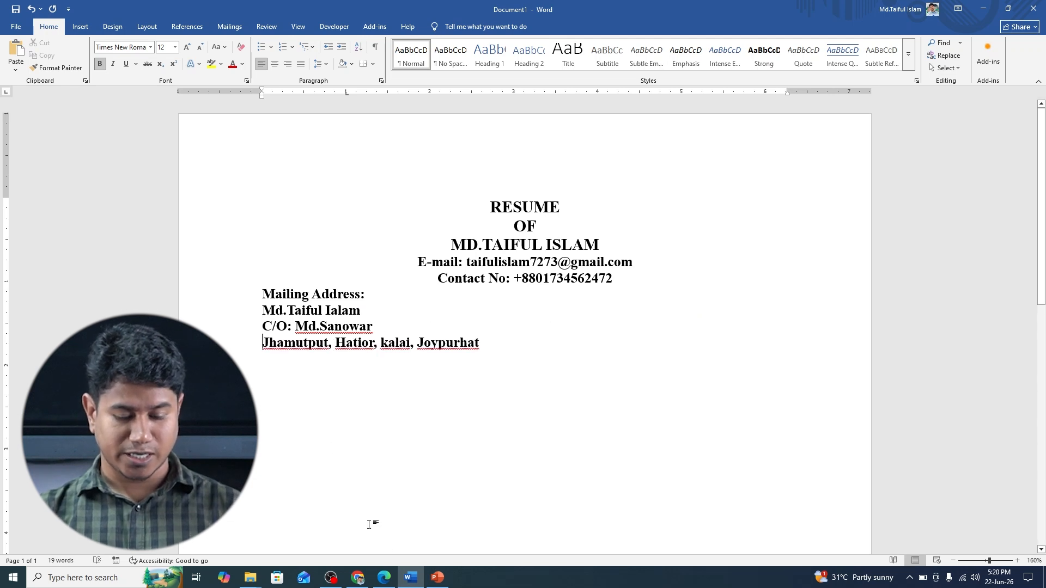
- Check the mailing address formatting in the PDF resume, and underline the "Mailing Address:" heading in Word
{"action": "left_click", "coordinate": [384, 577]}
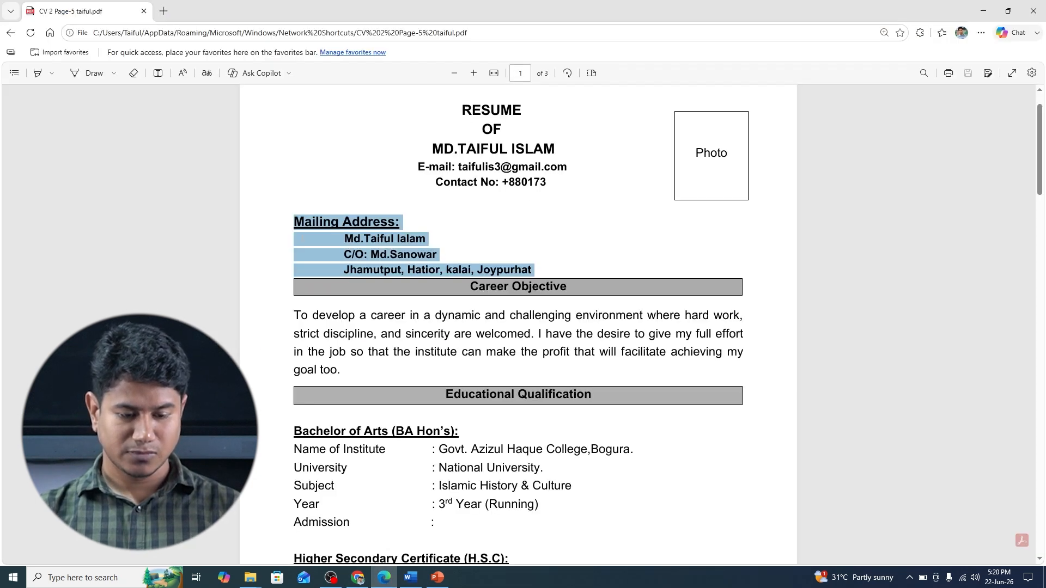
{"action": "left_click", "coordinate": [411, 577]}
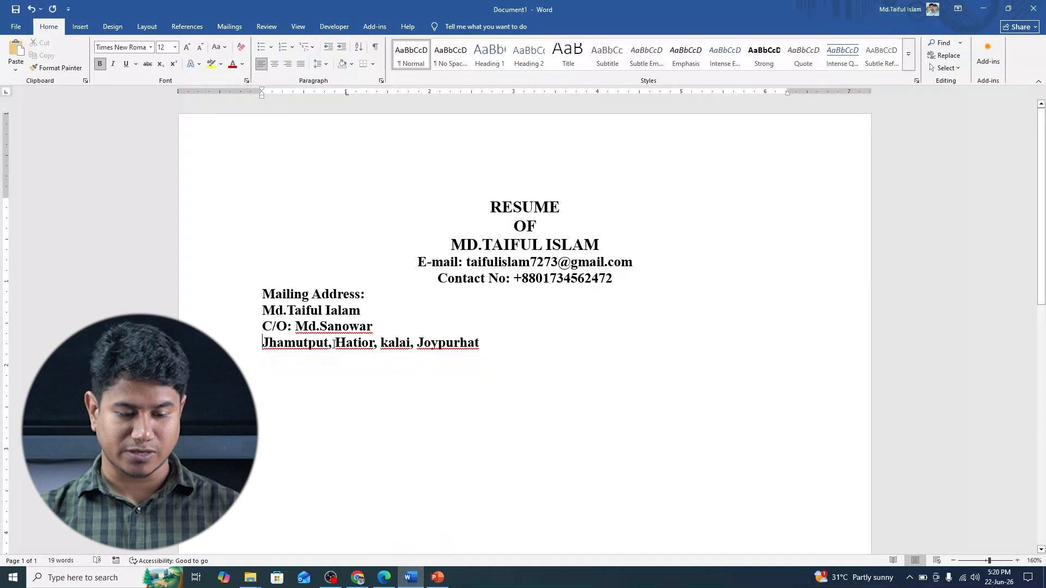
{"action": "left_click_drag", "start_coordinate": [265, 289], "coordinate": [366, 294]}
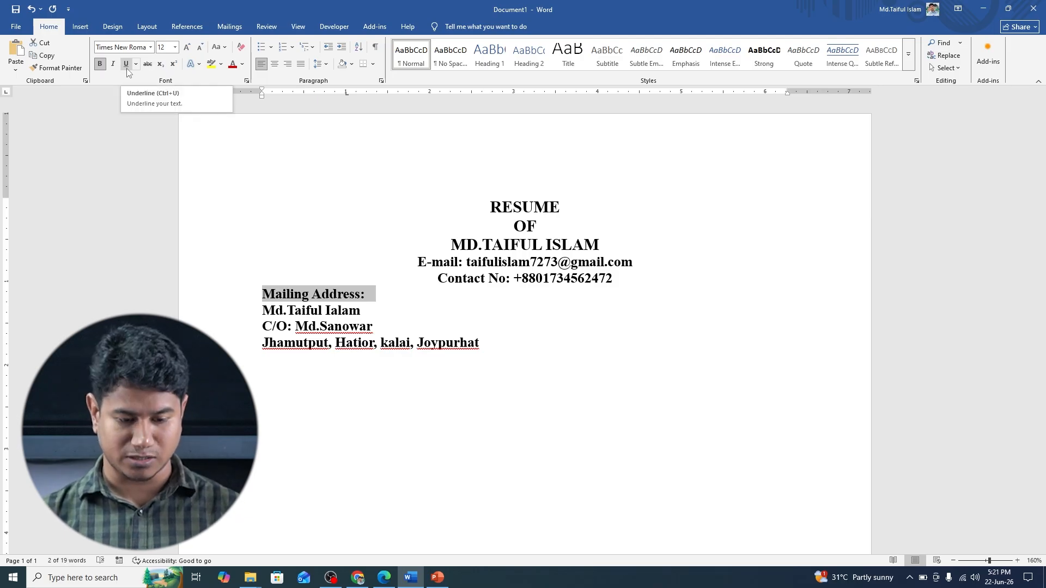
{"action": "key", "text": "ctrl+u"}
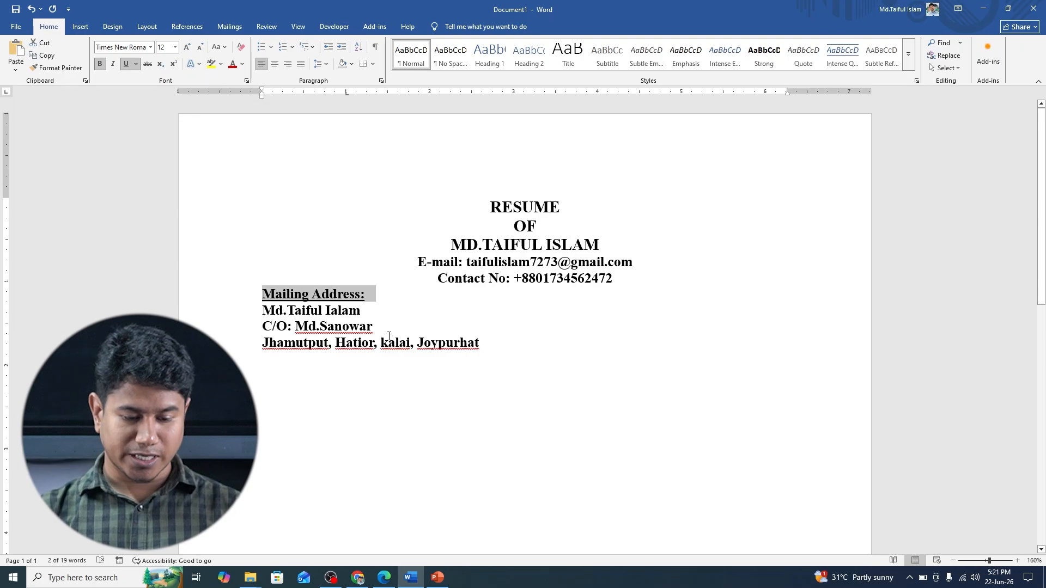
- Examine how the three address lines are indented below the heading in the PDF, and return to the start of Word's name line
{"action": "left_click", "coordinate": [357, 577]}
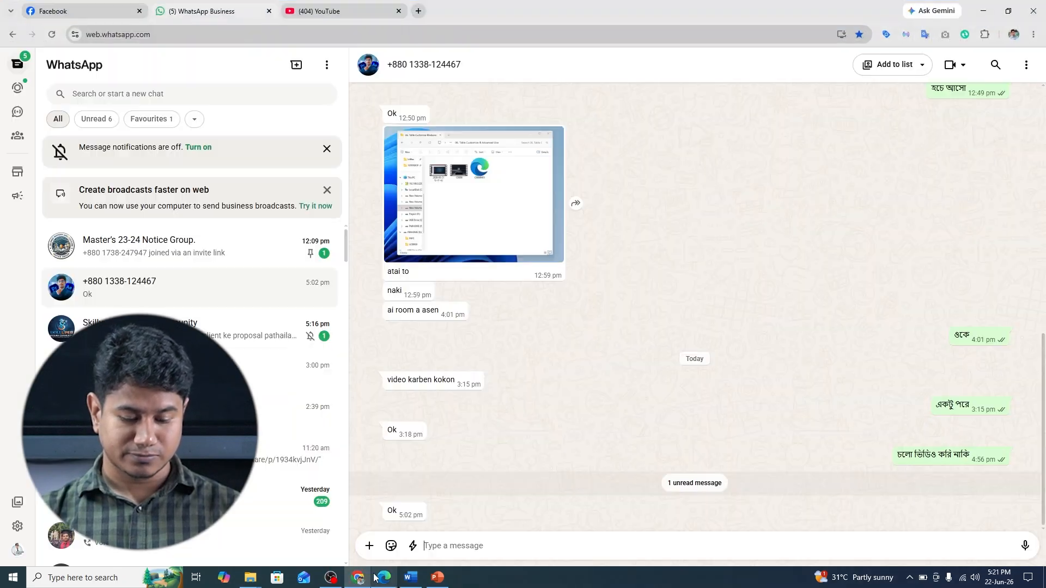
{"action": "left_click", "coordinate": [384, 577]}
{"action": "left_click", "coordinate": [334, 255]}
{"action": "left_click_drag", "start_coordinate": [345, 235], "coordinate": [533, 268]}
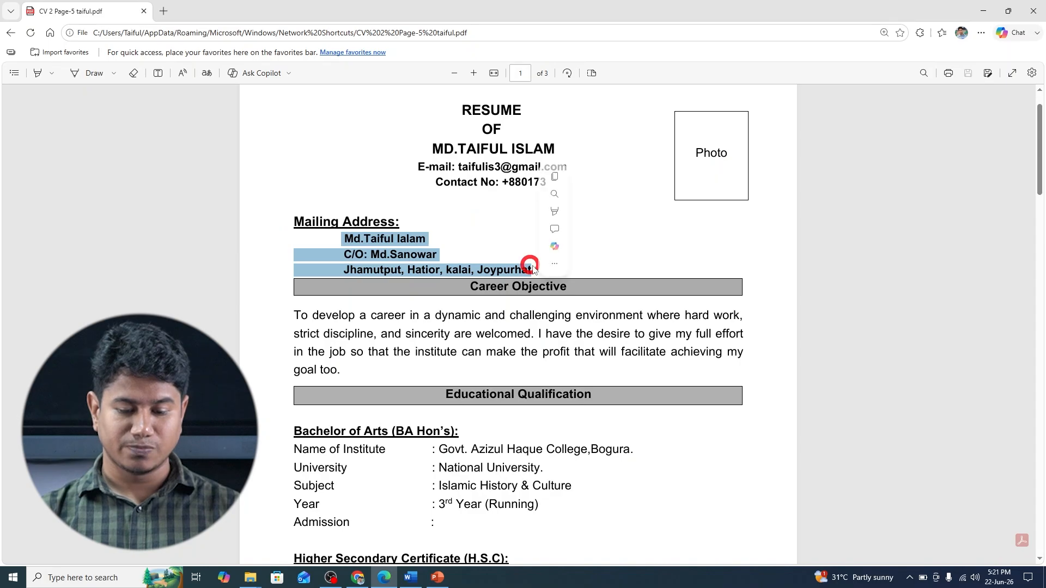
{"action": "left_click", "coordinate": [345, 242]}
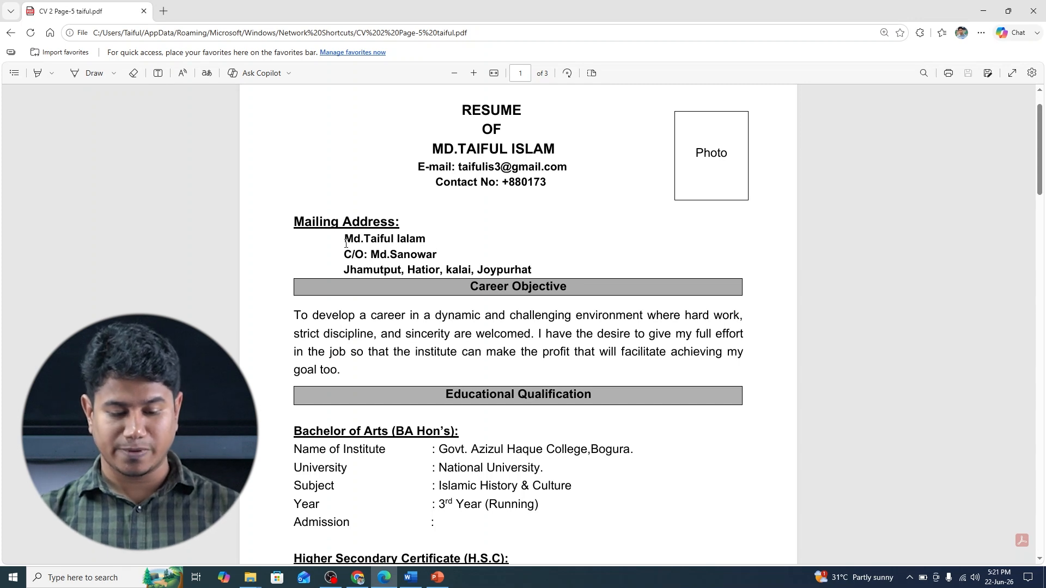
{"action": "left_click", "coordinate": [410, 577]}
{"action": "left_click", "coordinate": [263, 311]}
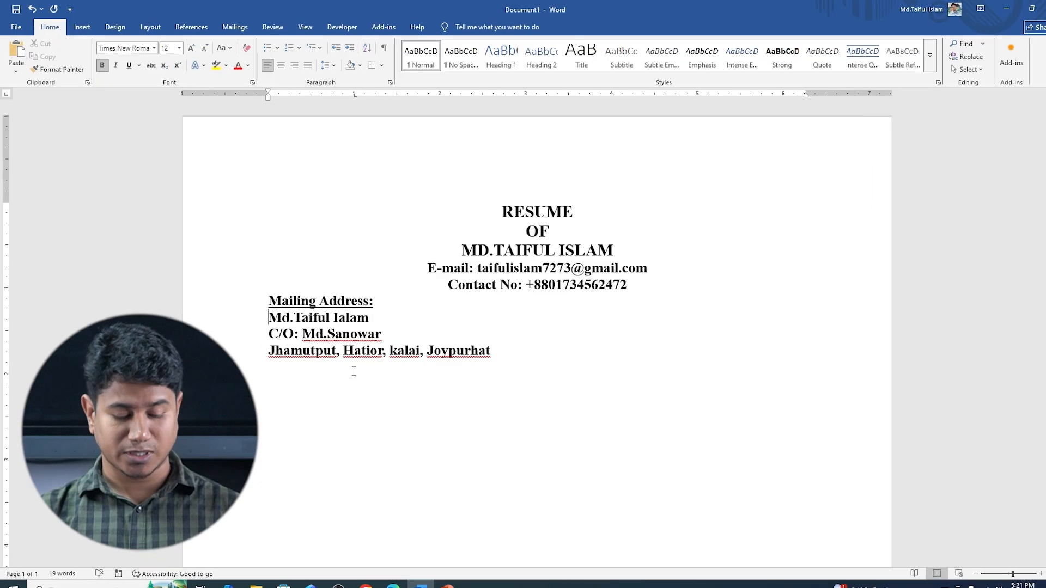
{"action": "type", "text": "-----------------"}
{"action": "key", "text": "BackSpace"}
{"action": "key", "text": "BackSpace"}
{"action": "key", "text": "BackSpace"}
{"action": "key", "text": "BackSpace"}
{"action": "key", "text": "BackSpace"}
{"action": "key", "text": "BackSpace"}
{"action": "key", "text": "BackSpace"}
{"action": "key", "text": "BackSpace"}
{"action": "key", "text": "BackSpace"}
{"action": "key", "text": "BackSpace"}
{"action": "key", "text": "BackSpace"}
{"action": "key", "text": "BackSpace"}
{"action": "key", "text": "BackSpace"}
{"action": "key", "text": "BackSpace"}
{"action": "key", "text": "BackSpace"}
{"action": "key", "text": "BackSpace"}
{"action": "key", "text": "BackSpace"}
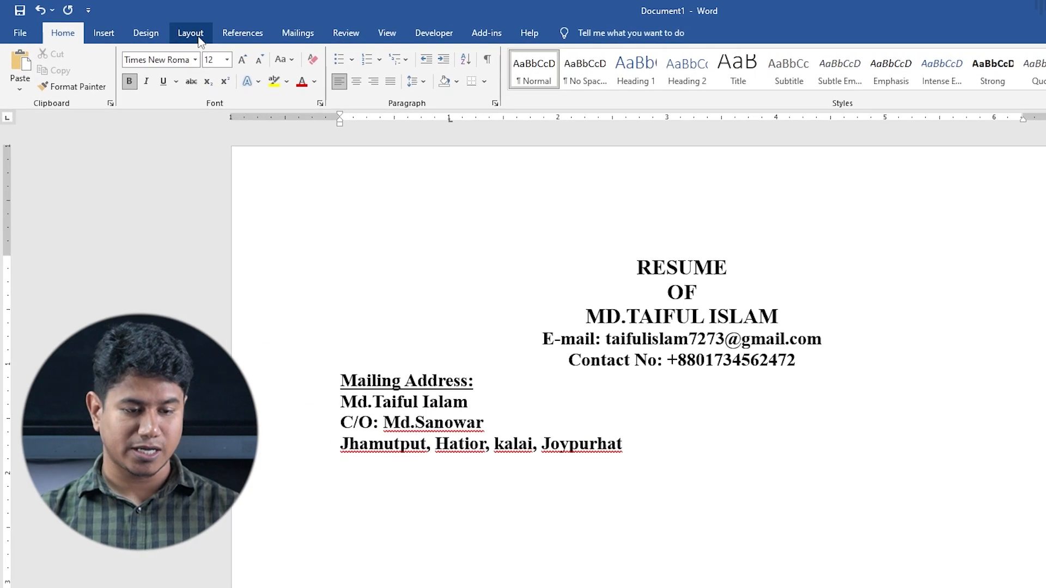
- Clear all custom tab stops from the name line under "Mailing Address:" and indent it by two default stops to 1 inch
{"action": "left_click", "coordinate": [494, 103]}
{"action": "left_click", "coordinate": [577, 430]}
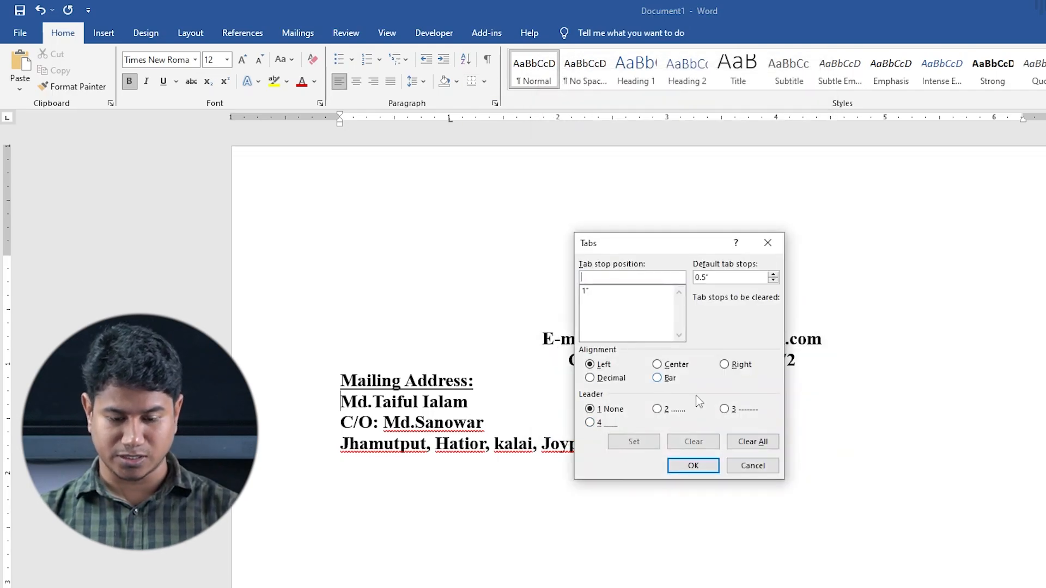
{"action": "left_click", "coordinate": [752, 441]}
{"action": "left_click", "coordinate": [693, 465]}
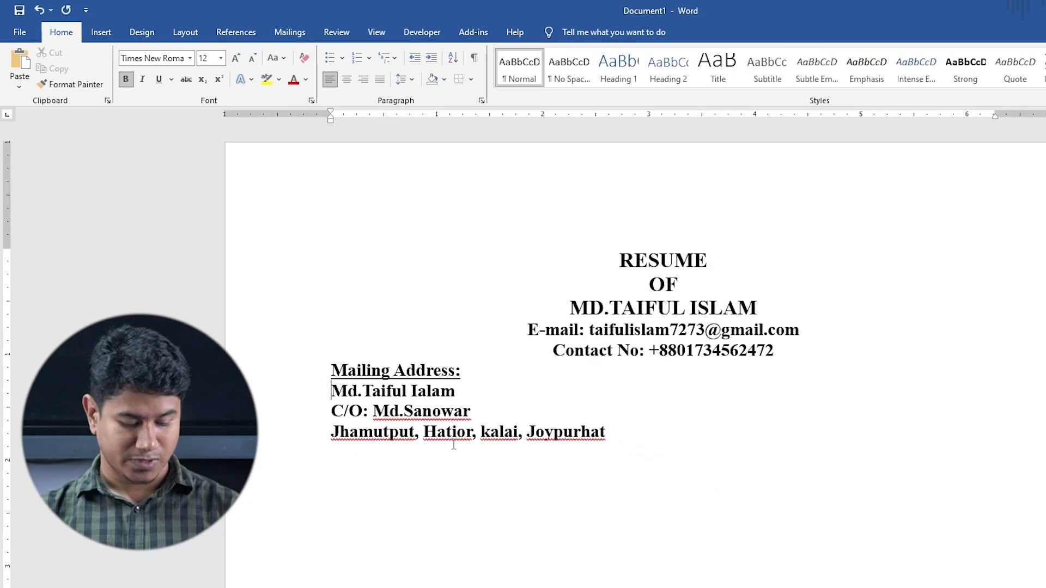
{"action": "key", "text": "Tab"}
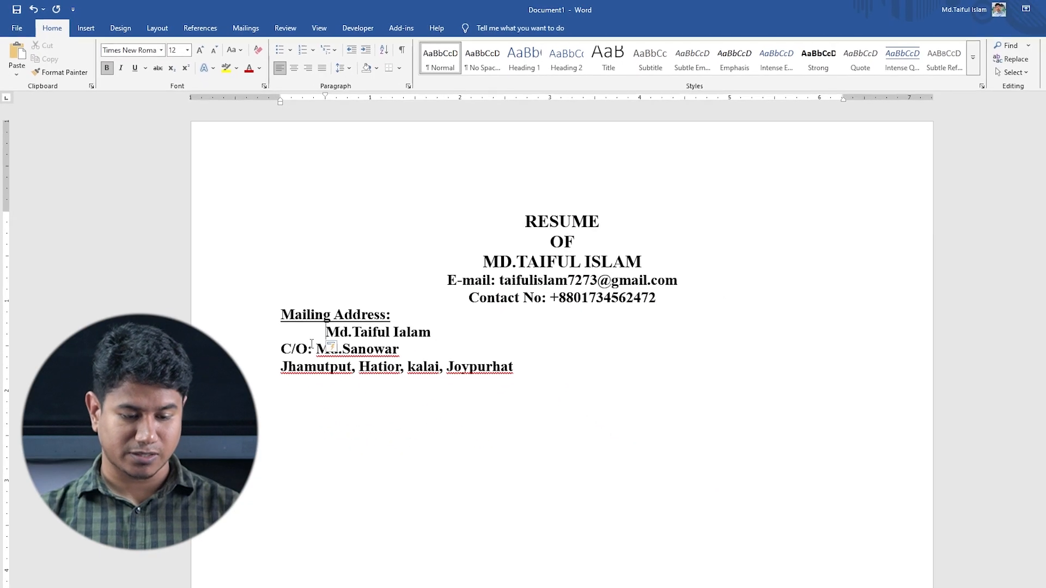
{"action": "key", "text": "Tab"}
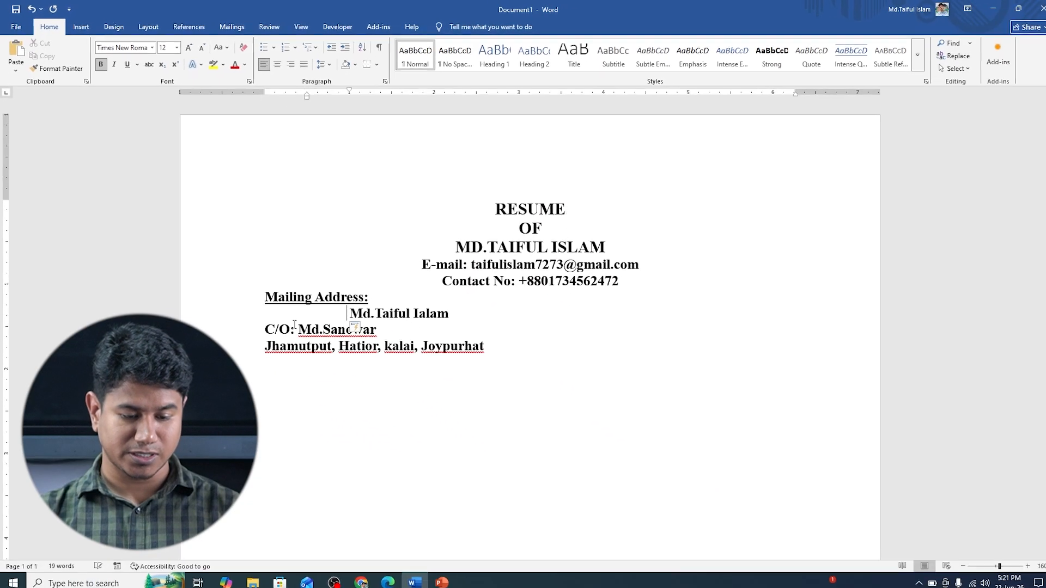
{"action": "key", "text": "Tab"}
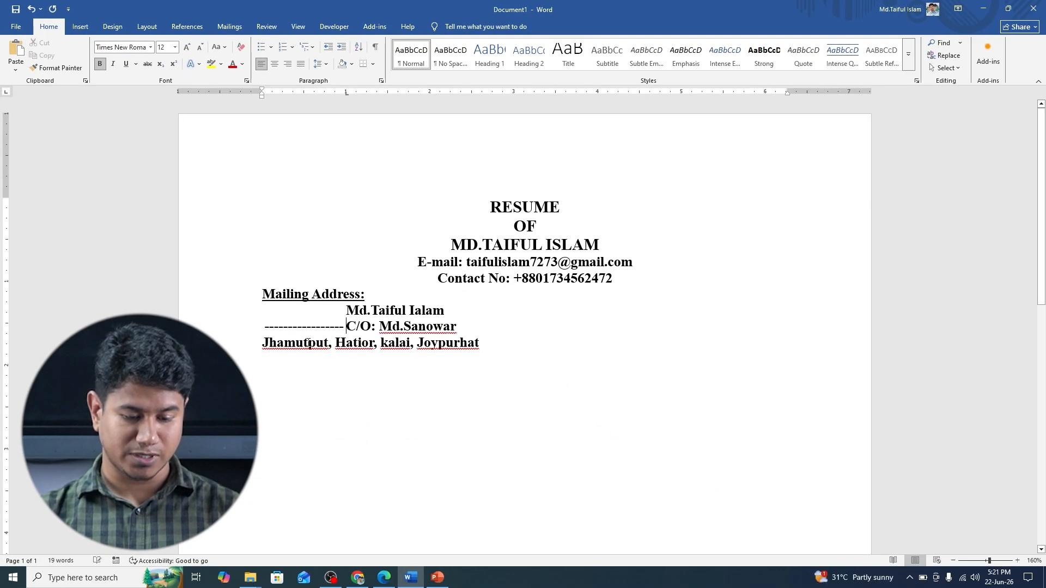
{"action": "key", "text": "BackSpace"}
{"action": "key", "text": "Tab"}
{"action": "key", "text": "Tab"}
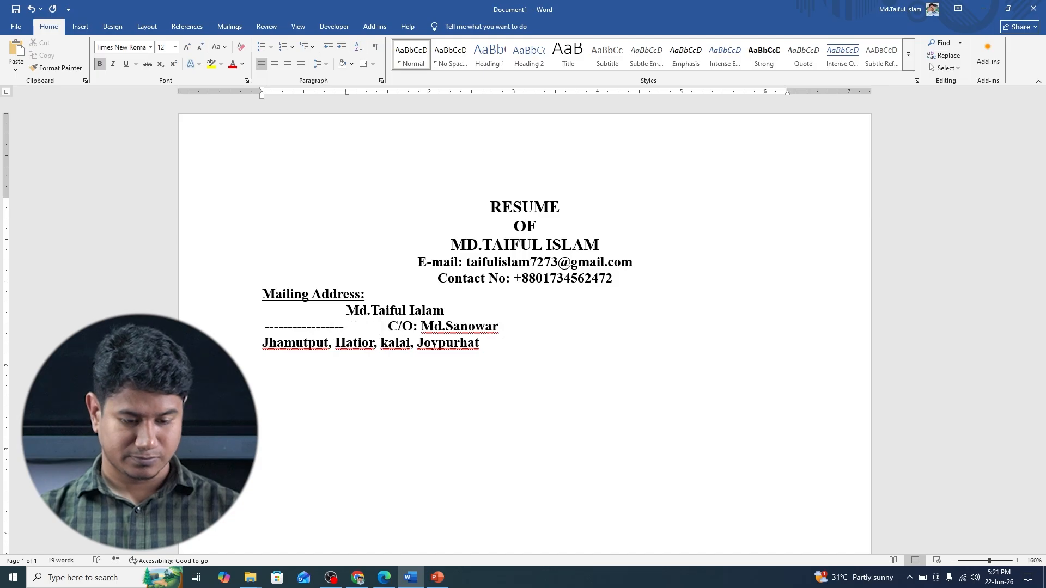
{"action": "key", "text": "BackSpace"}
{"action": "key", "text": "BackSpace"}
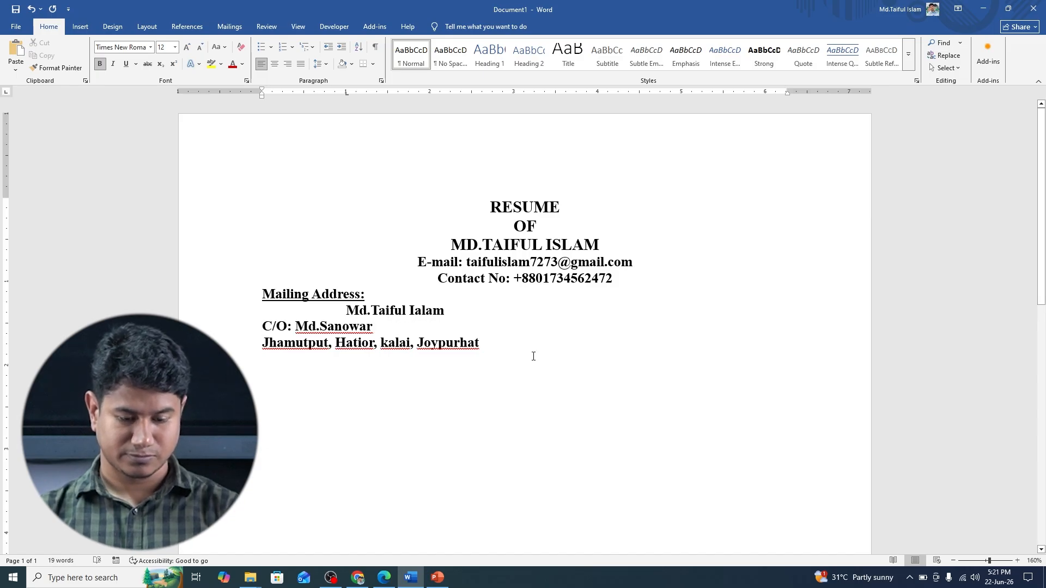
- Clear all custom tab stops from the whole mailing address block, from the heading to the locality line
{"action": "left_click_drag", "start_coordinate": [531, 354], "coordinate": [268, 295]}
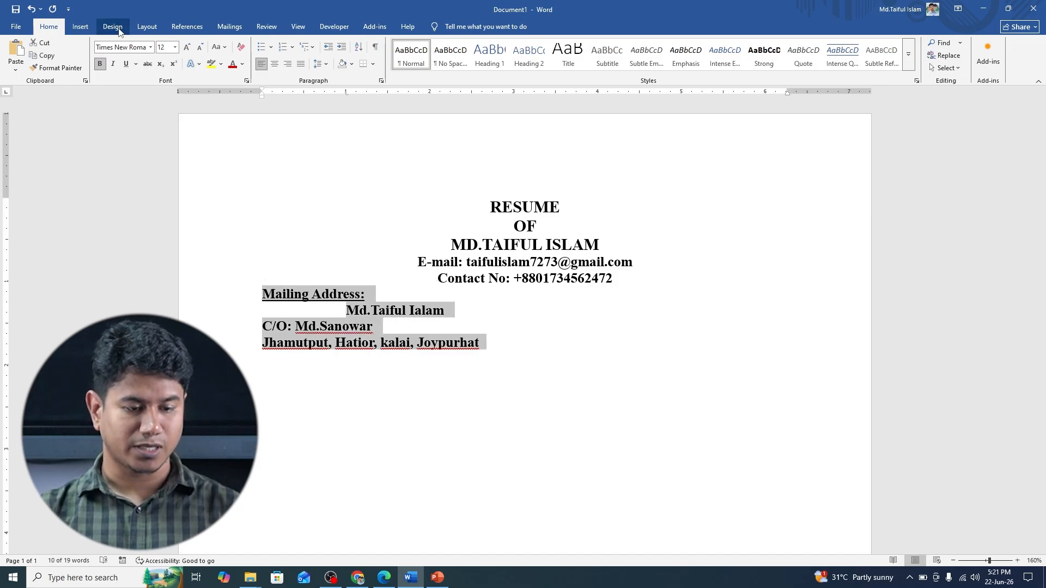
{"action": "left_click", "coordinate": [146, 26]}
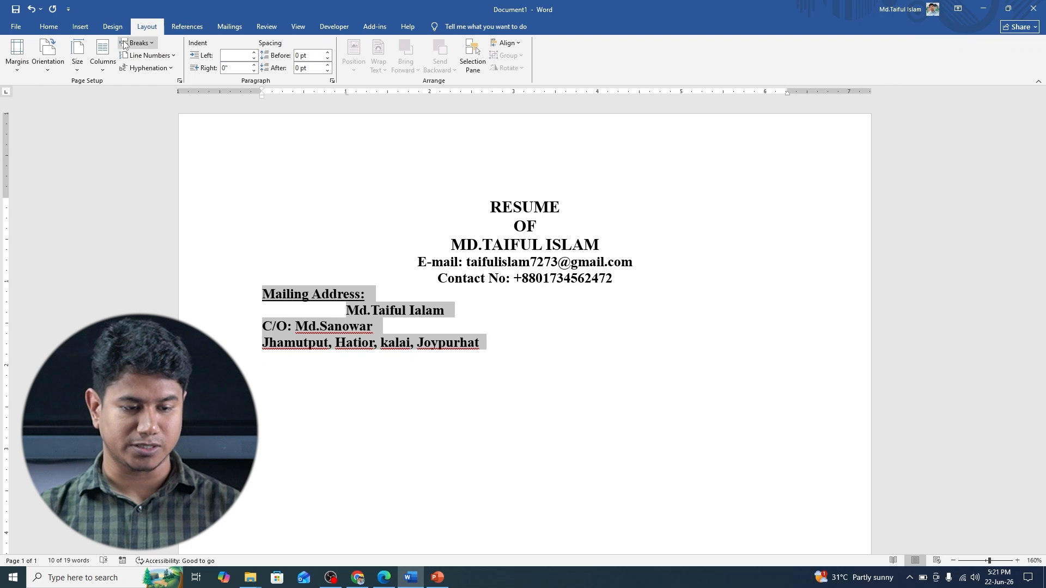
{"action": "left_click", "coordinate": [49, 27]}
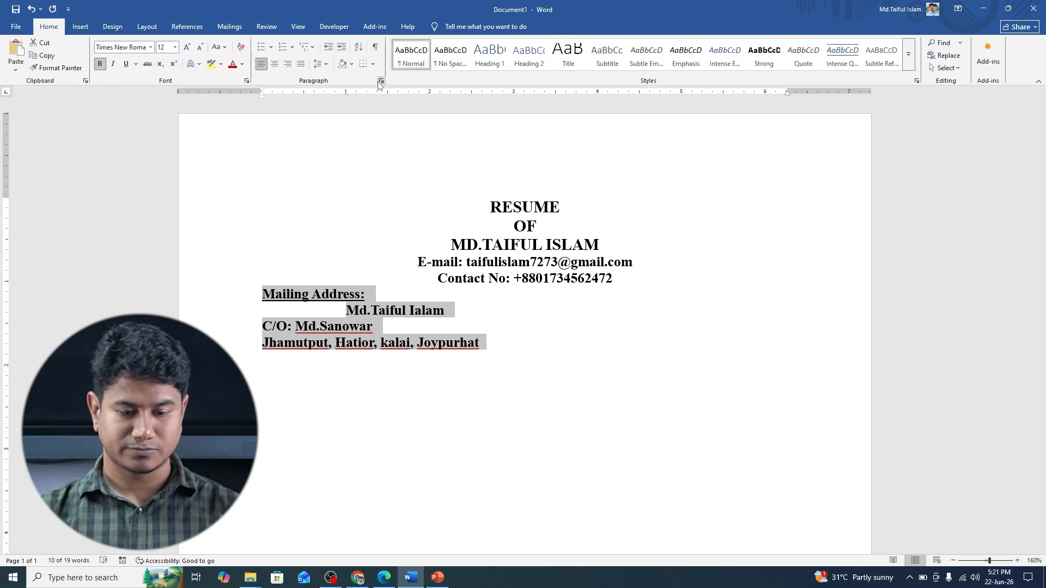
{"action": "left_click", "coordinate": [381, 81]}
{"action": "left_click", "coordinate": [434, 334]}
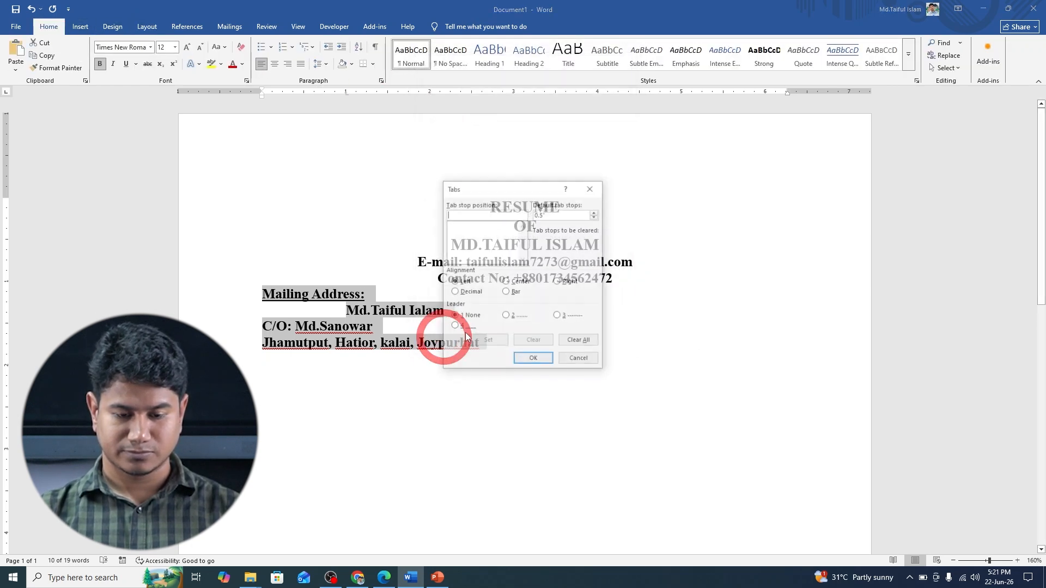
{"action": "left_click", "coordinate": [533, 360]}
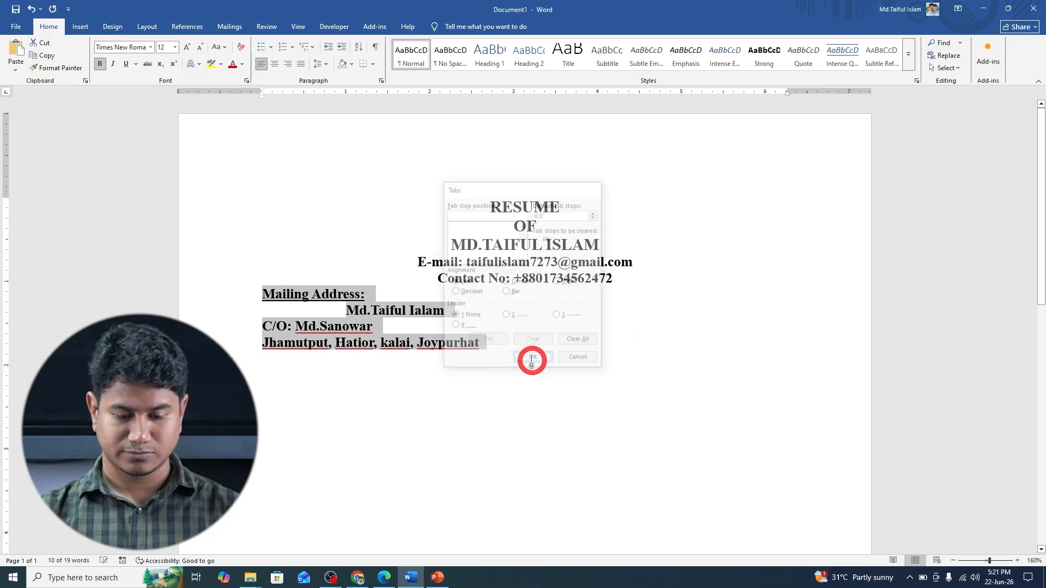
- Indent the C/O line and the locality line by two default stops each, aligning them with the name line
{"action": "left_click", "coordinate": [392, 344]}
{"action": "left_click", "coordinate": [264, 325]}
{"action": "key", "text": "Tab"}
{"action": "key", "text": "Tab"}
{"action": "left_click", "coordinate": [262, 343]}
{"action": "key", "text": "Tab"}
{"action": "key", "text": "Tab"}
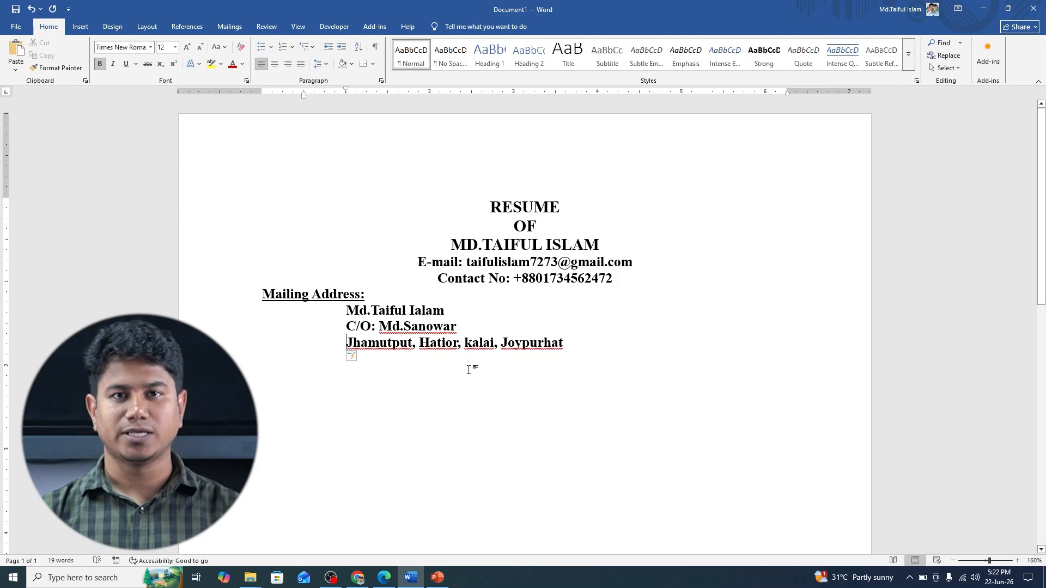
- Undo the locality line's indent, and indent the line again by two default stops
{"action": "left_click", "coordinate": [453, 343]}
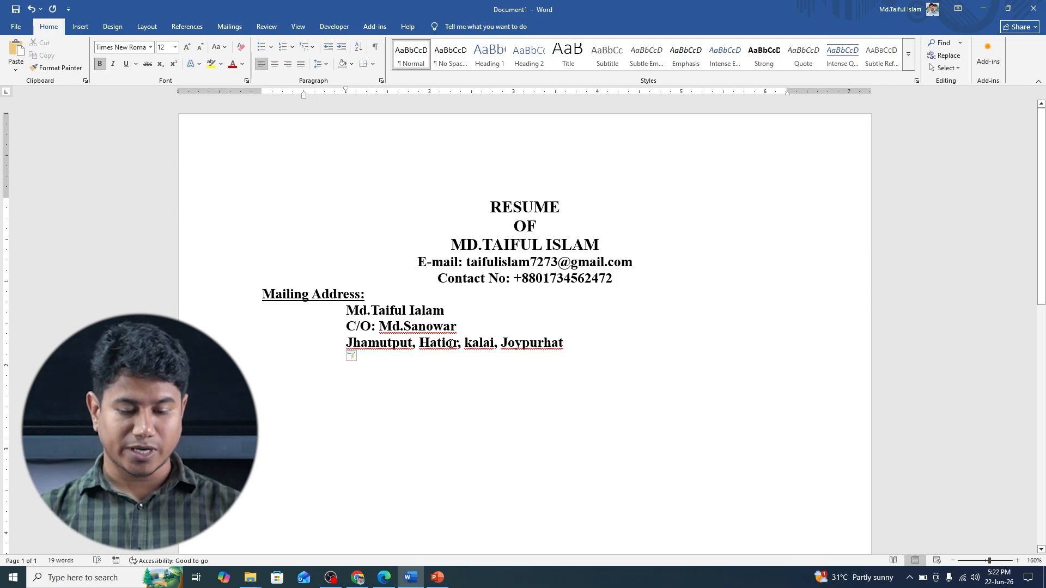
{"action": "key", "text": "ctrl+z"}
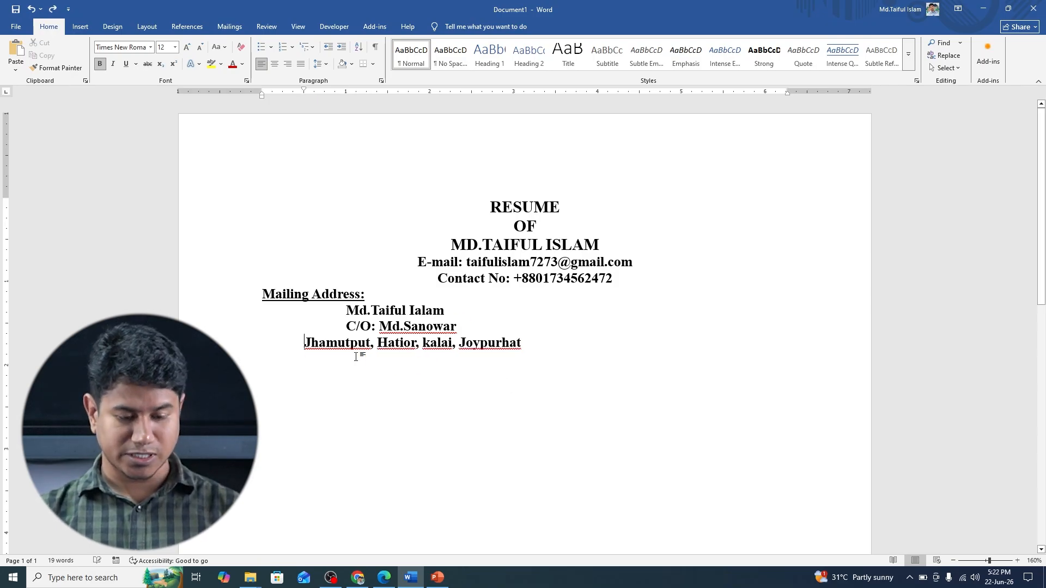
{"action": "key", "text": "ctrl+z"}
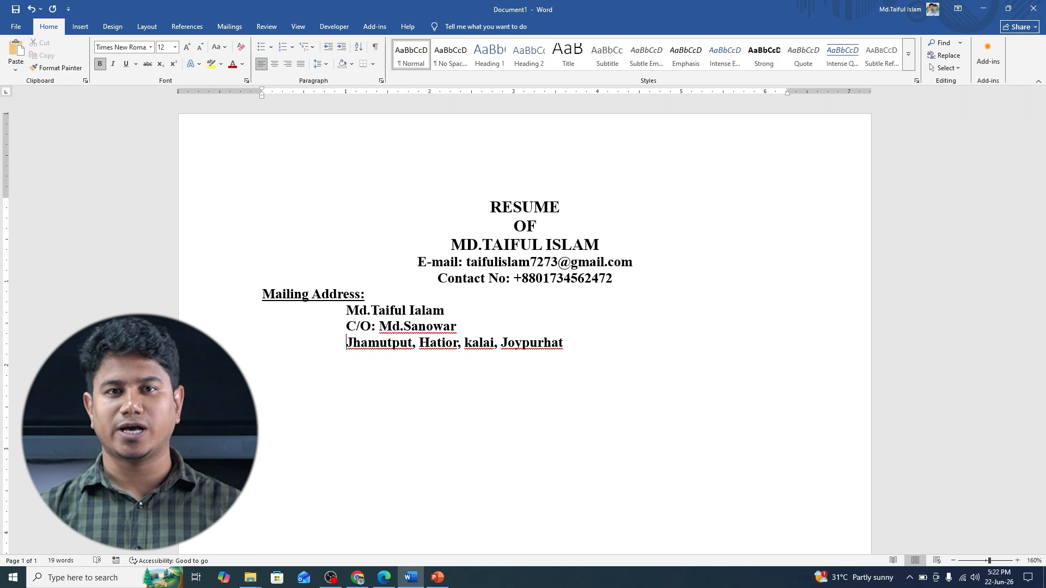
{"action": "key", "text": "ctrl+z"}
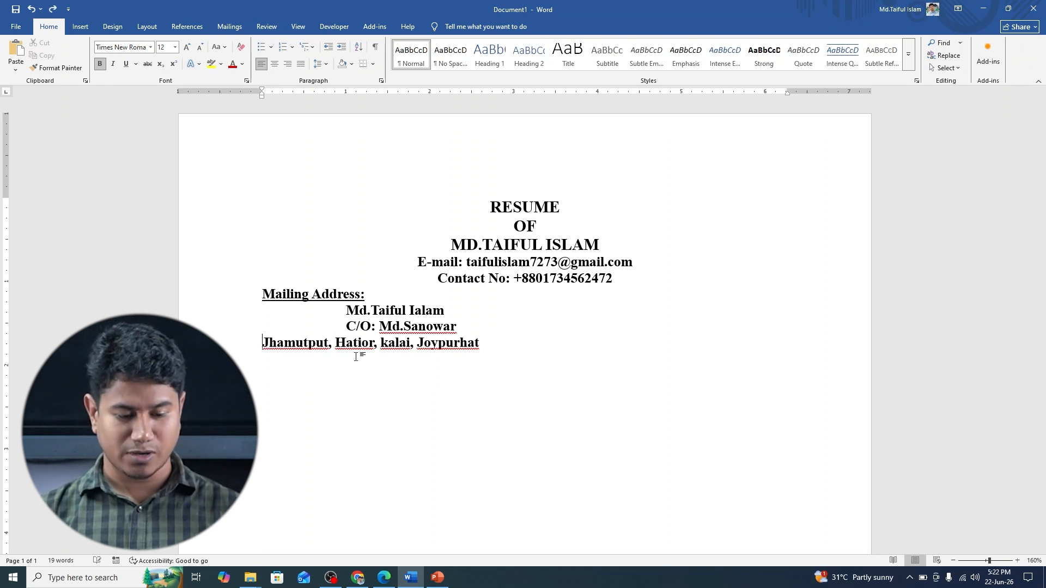
{"action": "key", "text": "Tab"}
{"action": "key", "text": "Tab"}
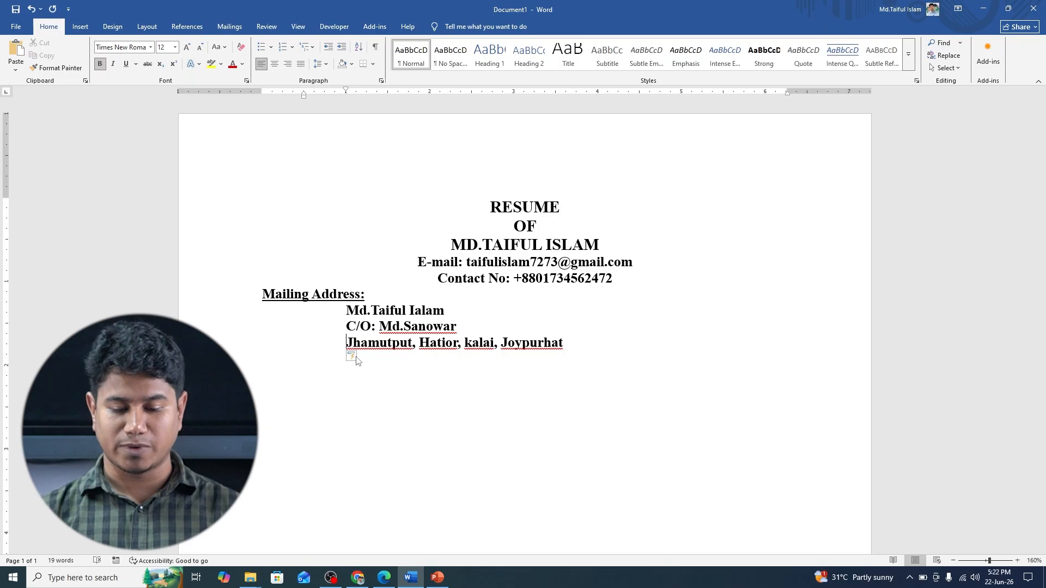
- Start a new line below the locality line, without indent and aligned to the left margin
{"action": "left_click", "coordinate": [584, 346]}
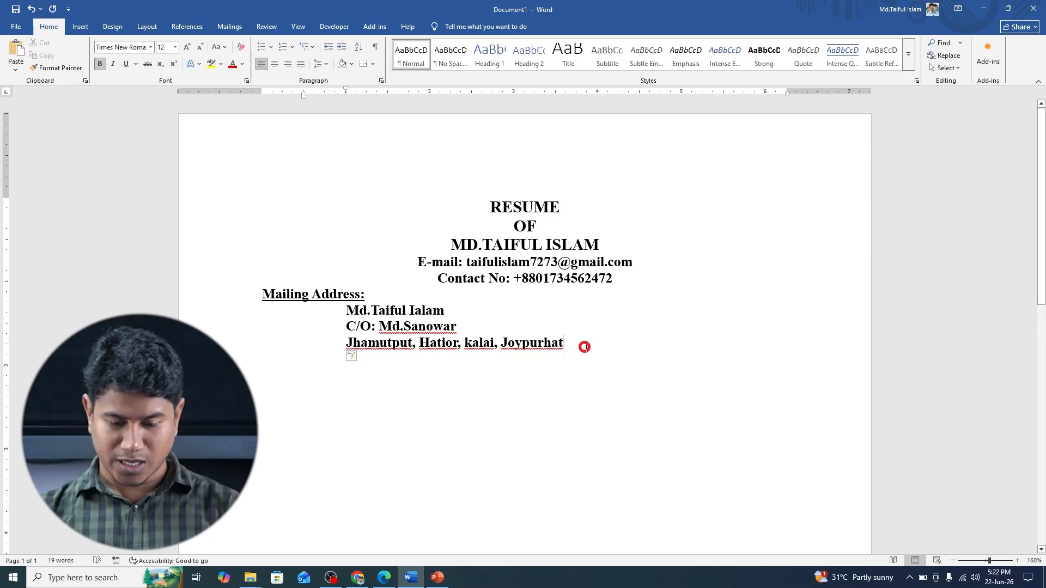
{"action": "key", "text": "Return"}
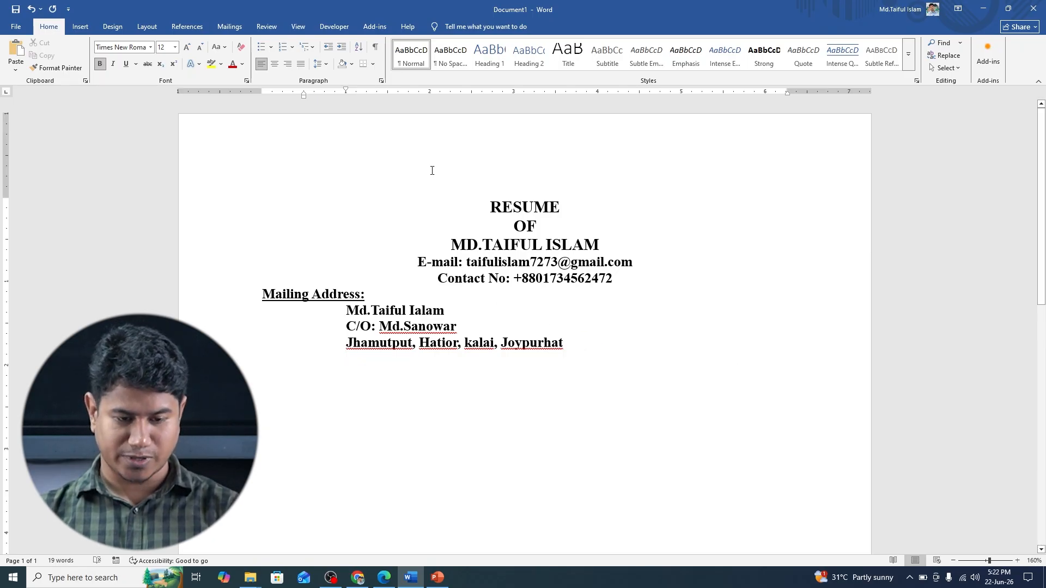
{"action": "left_click", "coordinate": [262, 64]}
{"action": "key", "text": "BackSpace"}
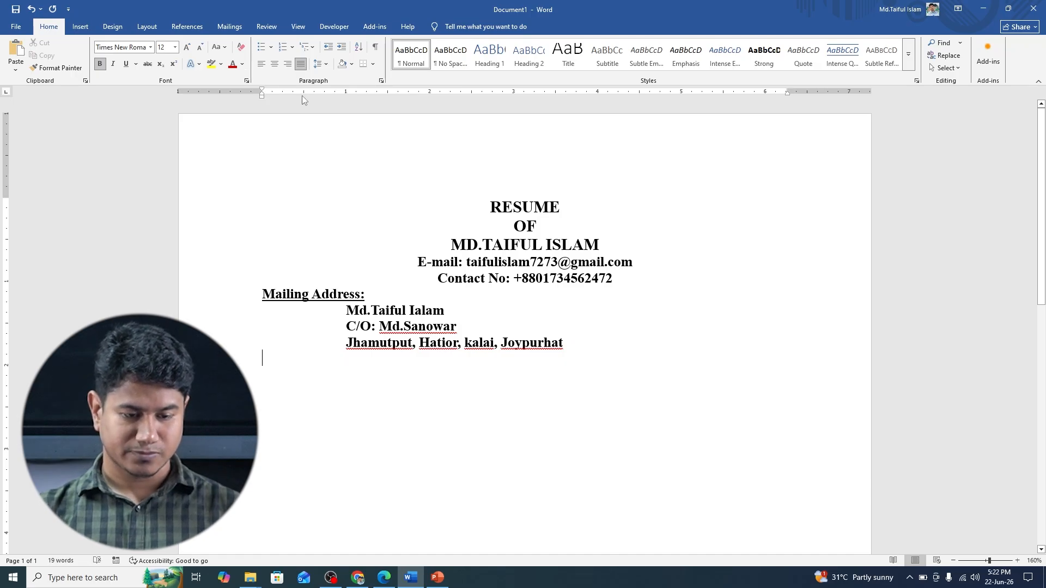
{"action": "left_click", "coordinate": [262, 63]}
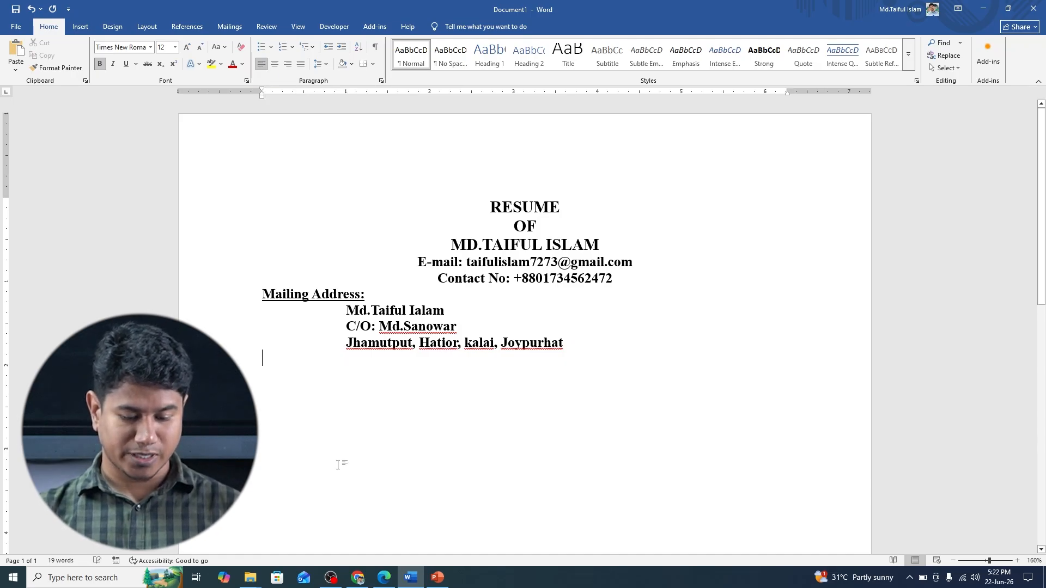
- Check the Career Objective heading bar in the reference PDF, and insert a one-cell table below the locality line in the Word document
{"action": "left_click", "coordinate": [384, 577]}
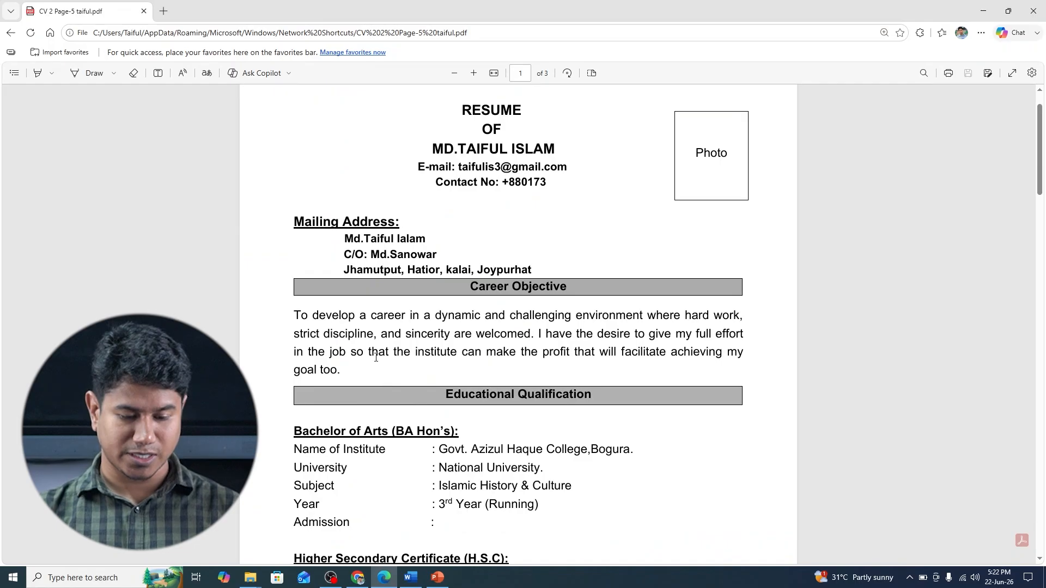
{"action": "scroll", "coordinate": [375, 357], "scroll_direction": "down", "scroll_amount": 1}
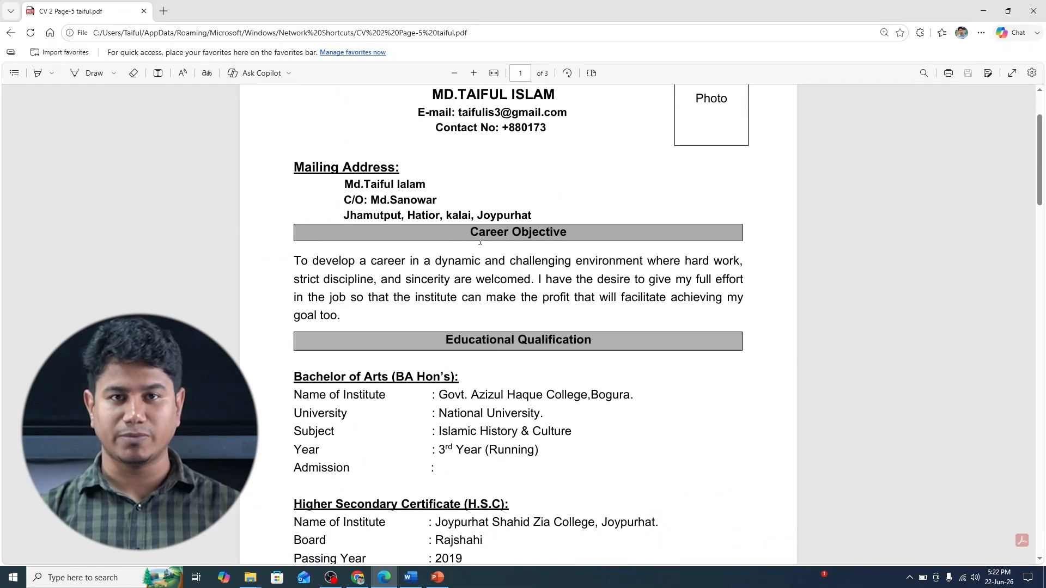
{"action": "left_click", "coordinate": [411, 578]}
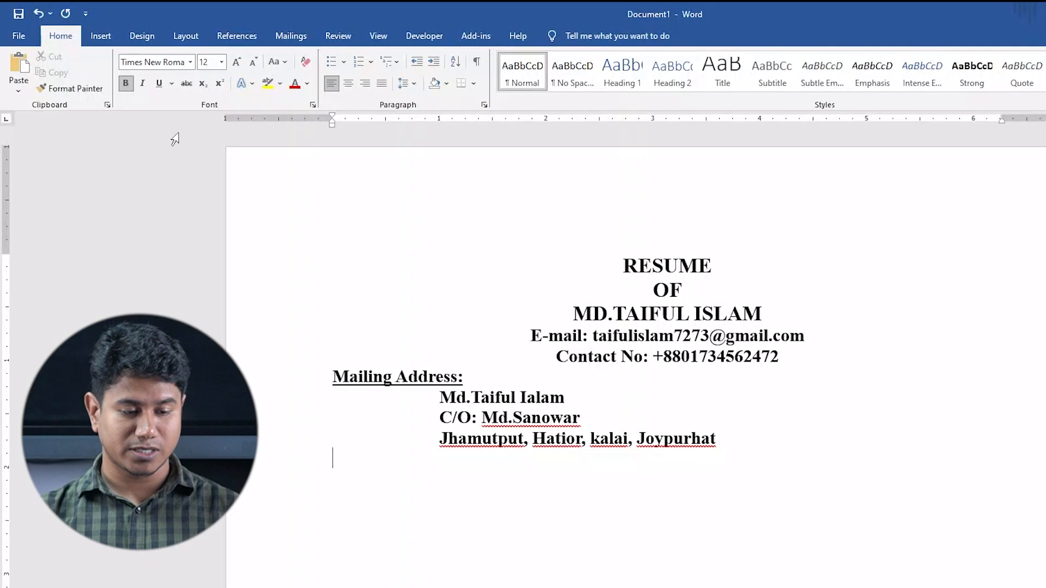
{"action": "left_click", "coordinate": [96, 34]}
{"action": "left_click", "coordinate": [112, 71]}
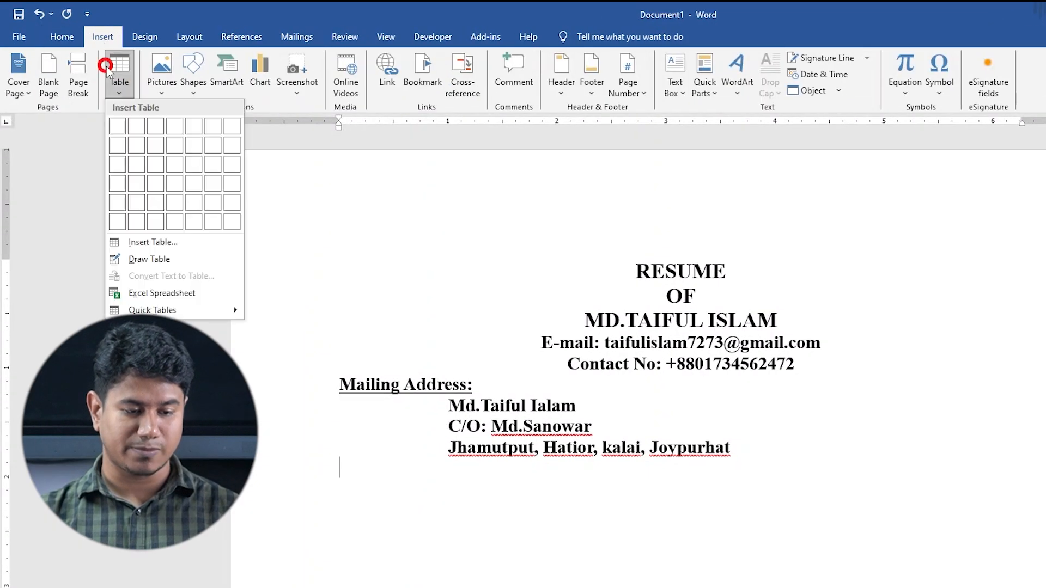
{"action": "left_click", "coordinate": [117, 127]}
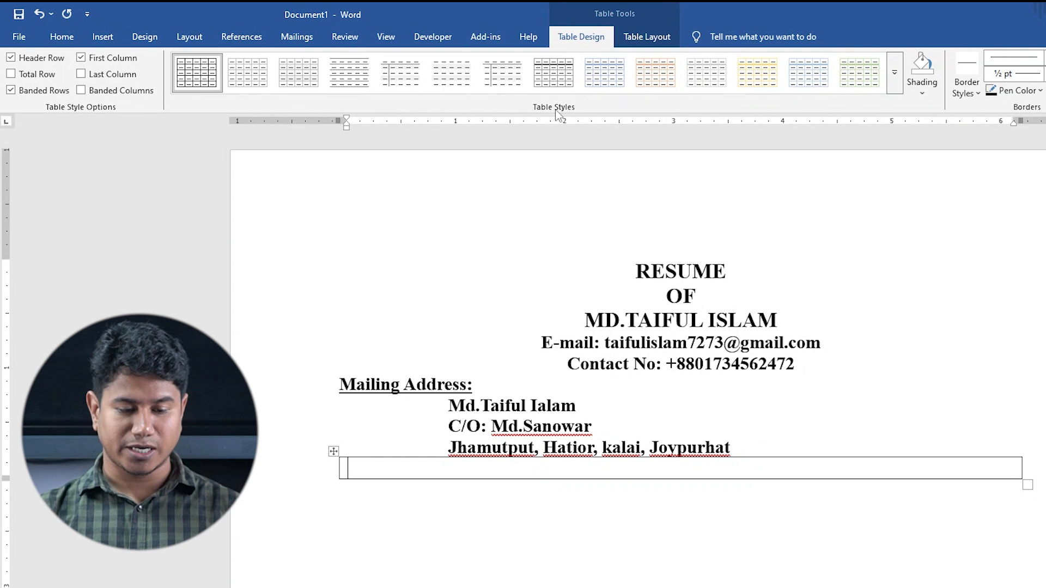
- Copy the heading text "Career Objective" from the PDF and paste it into the new table cell in Word
{"action": "key", "text": "alt+Tab"}
{"action": "left_click_drag", "start_coordinate": [611, 294], "coordinate": [737, 302]}
{"action": "key", "text": "ctrl+c"}
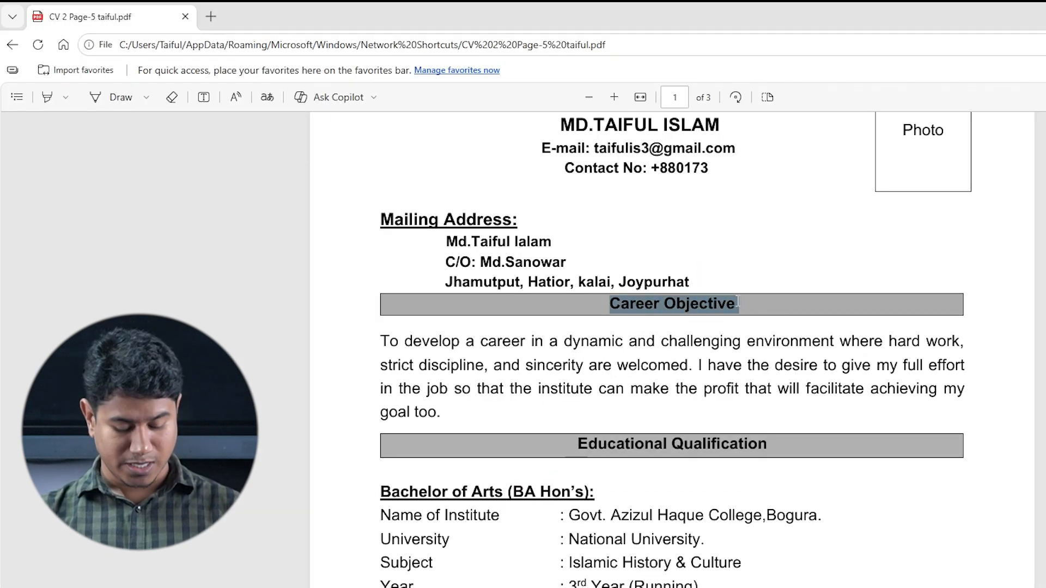
{"action": "key", "text": "alt+Tab"}
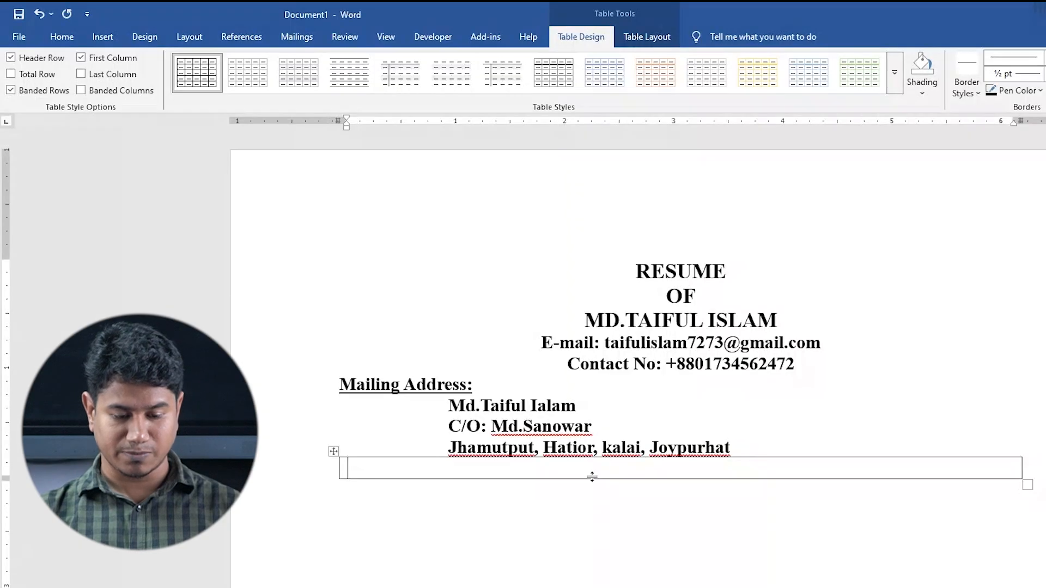
{"action": "key", "text": "ctrl+v"}
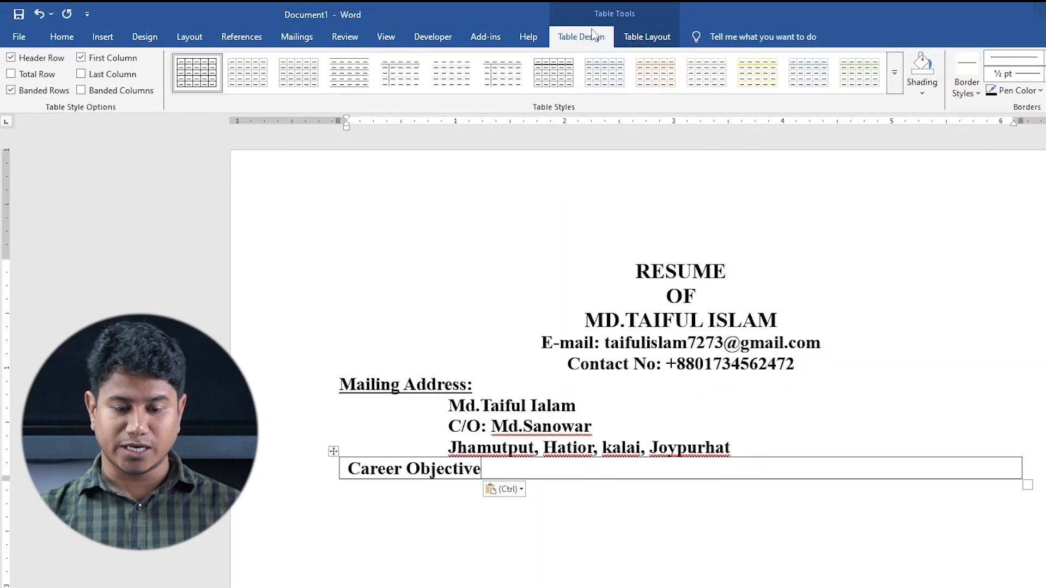
- Center the Career Objective text horizontally and vertically in its cell, and shade the cell gray
{"action": "left_click", "coordinate": [655, 44]}
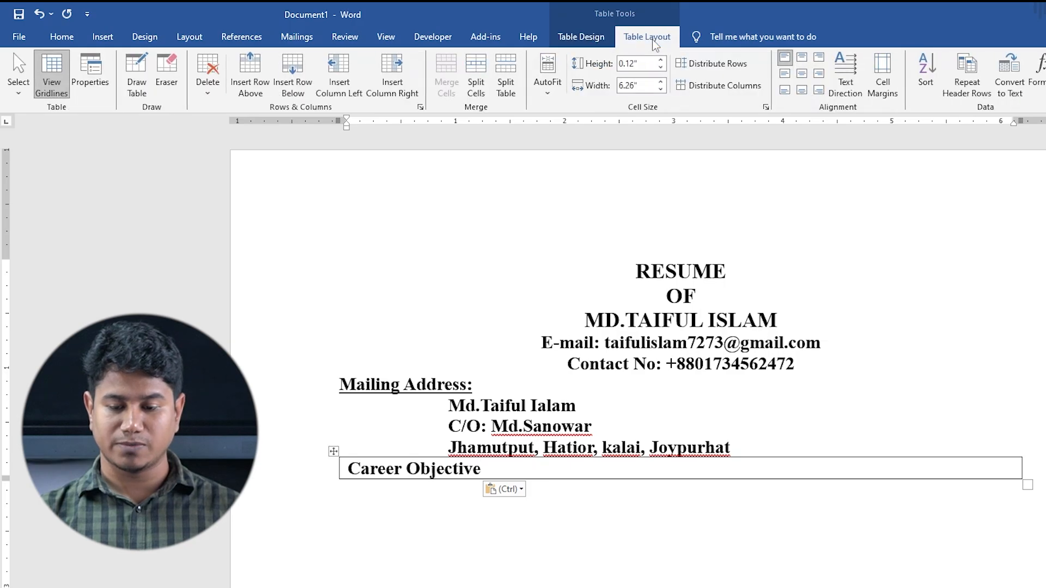
{"action": "left_click", "coordinate": [802, 76]}
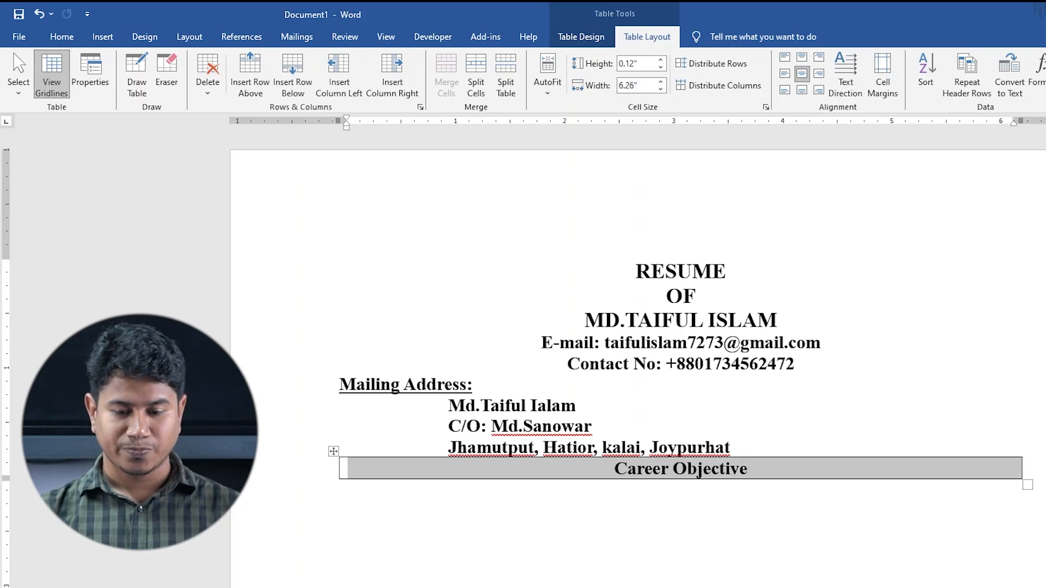
{"action": "left_click", "coordinate": [588, 37]}
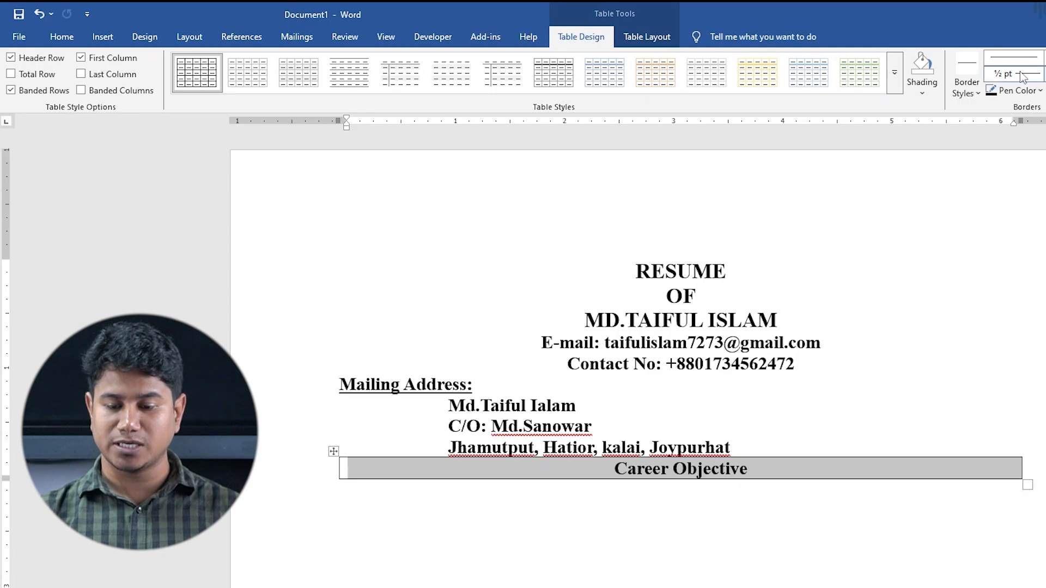
{"action": "left_click", "coordinate": [926, 91]}
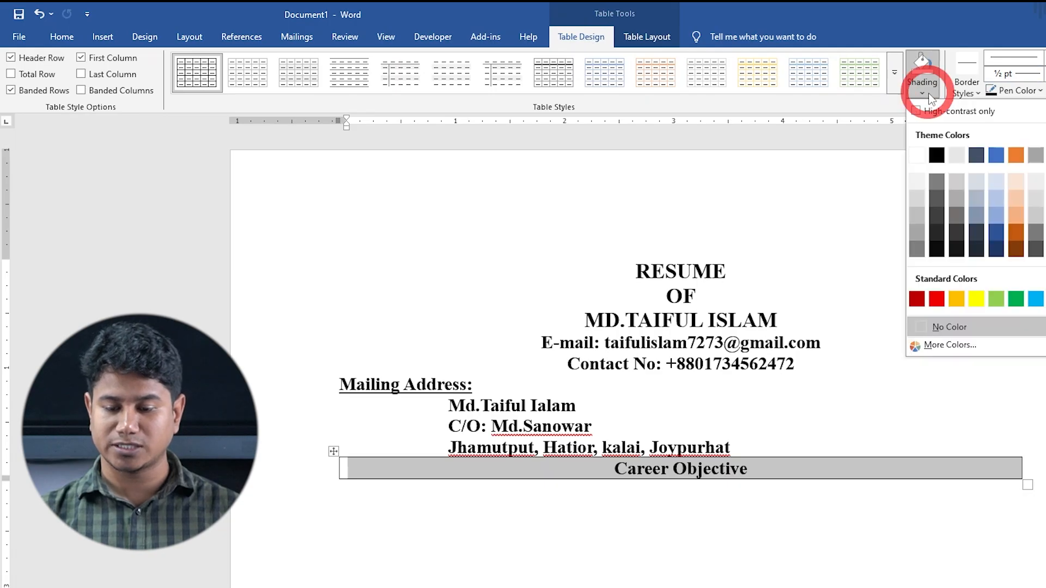
{"action": "left_click", "coordinate": [962, 200]}
{"action": "left_click", "coordinate": [688, 566]}
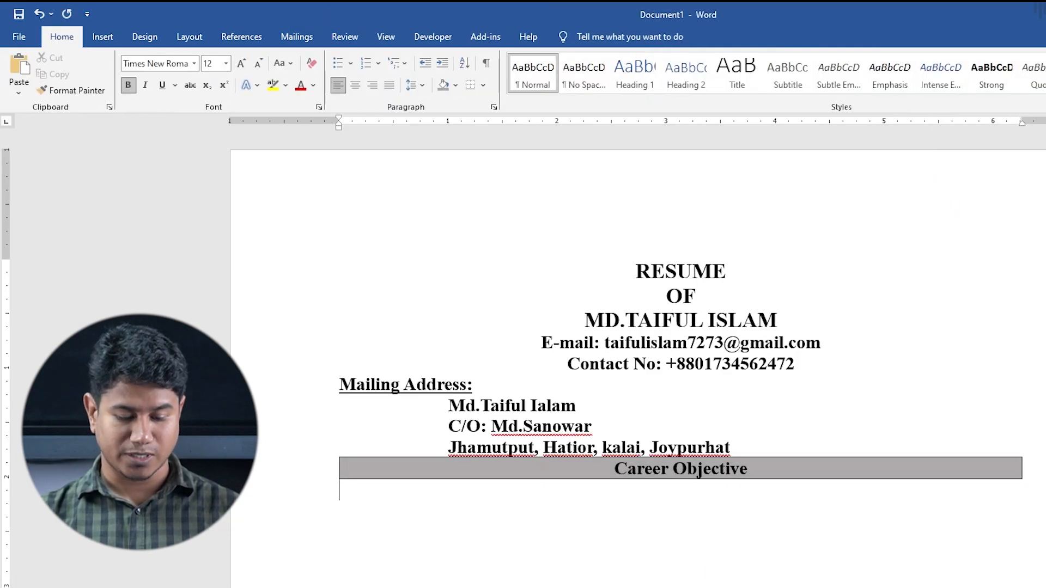
- Compare the heading bar with the PDF, and apply 1.0 line spacing to the Career Objective heading in Word
{"action": "key", "text": "alt+Tab"}
{"action": "left_click", "coordinate": [551, 310]}
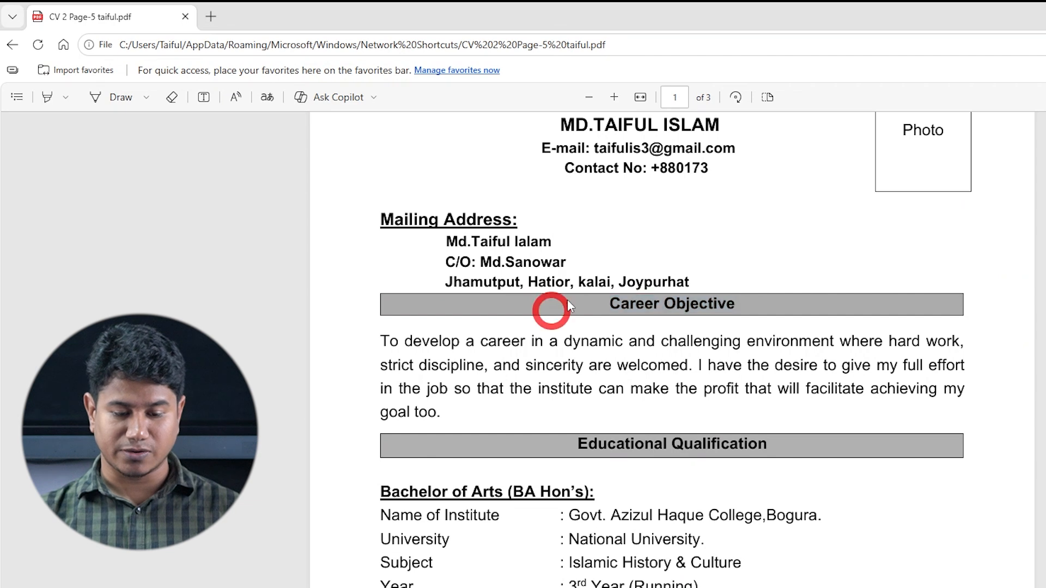
{"action": "key", "text": "alt+Tab"}
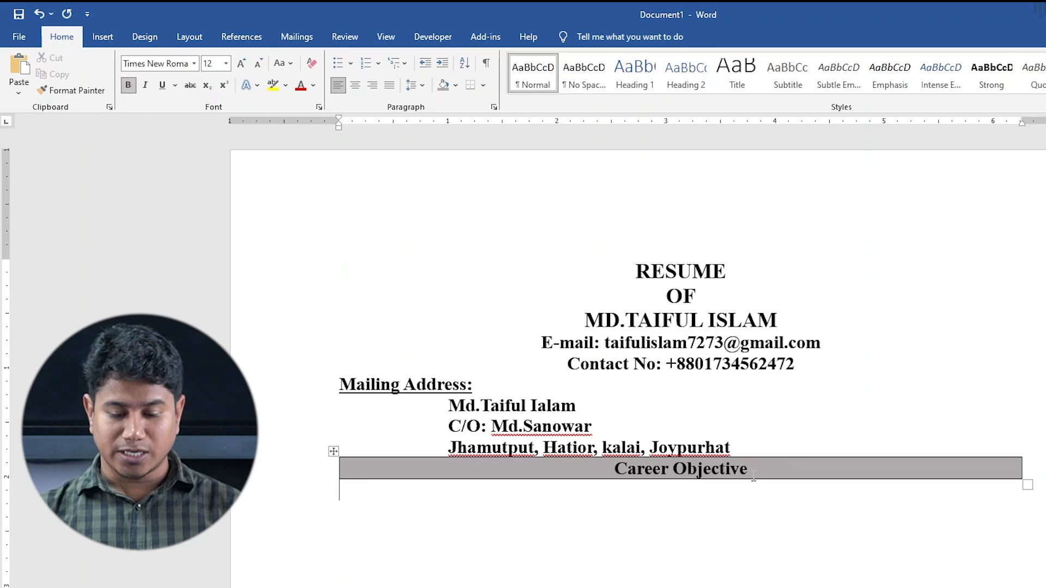
{"action": "left_click_drag", "start_coordinate": [749, 468], "coordinate": [632, 472]}
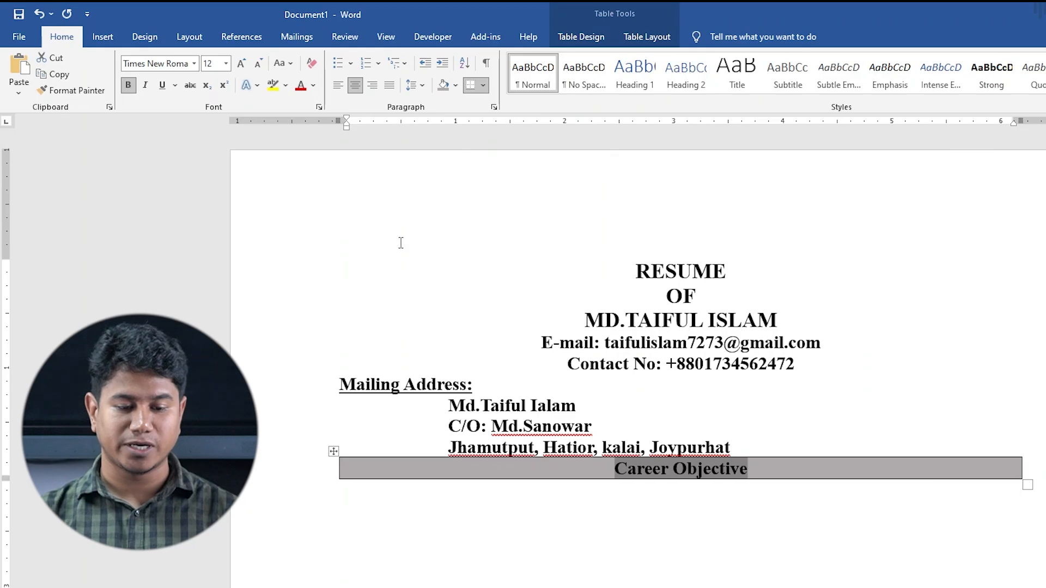
{"action": "left_click", "coordinate": [421, 85]}
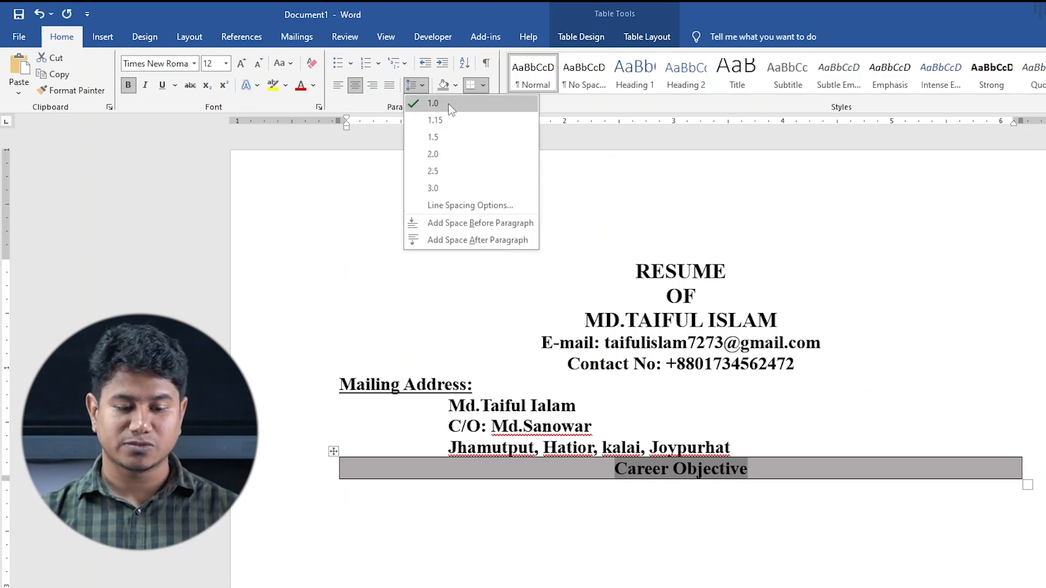
{"action": "left_click", "coordinate": [448, 104]}
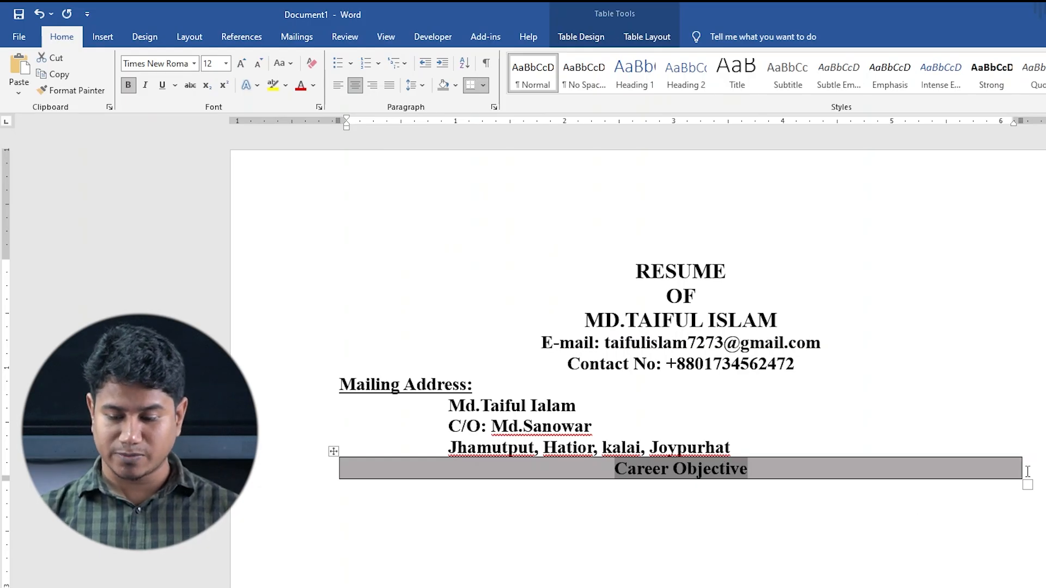
- Narrow the Career Objective bar slightly from its right edge, and try shifting its left border inward, undoing that shift
{"action": "left_click_drag", "start_coordinate": [1013, 125], "coordinate": [1013, 127]}
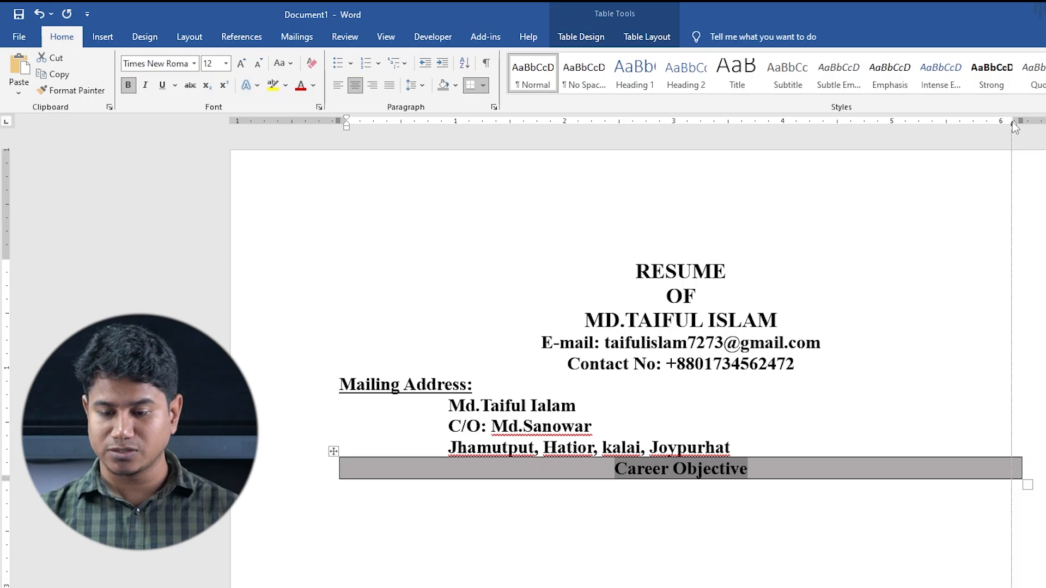
{"action": "left_click_drag", "start_coordinate": [1013, 127], "coordinate": [1013, 127]}
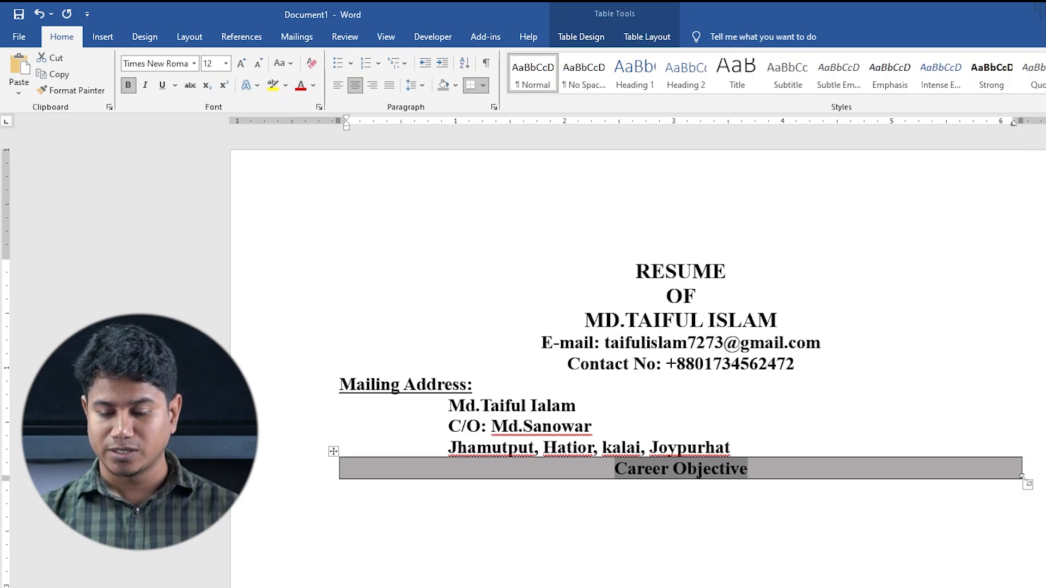
{"action": "left_click_drag", "start_coordinate": [1020, 466], "coordinate": [1008, 466]}
{"action": "left_click", "coordinate": [340, 468]}
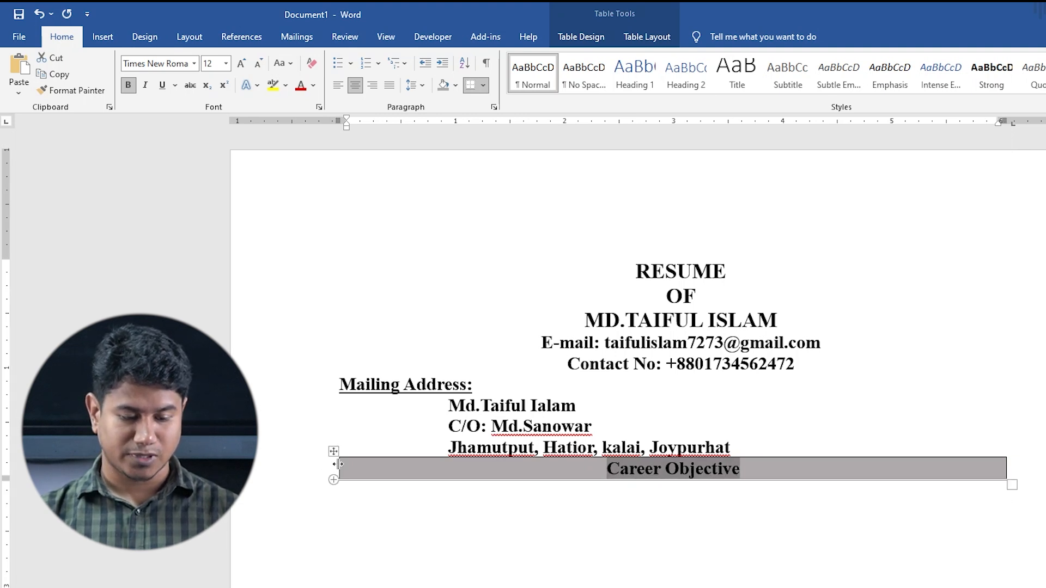
{"action": "left_click_drag", "start_coordinate": [339, 463], "coordinate": [343, 463]}
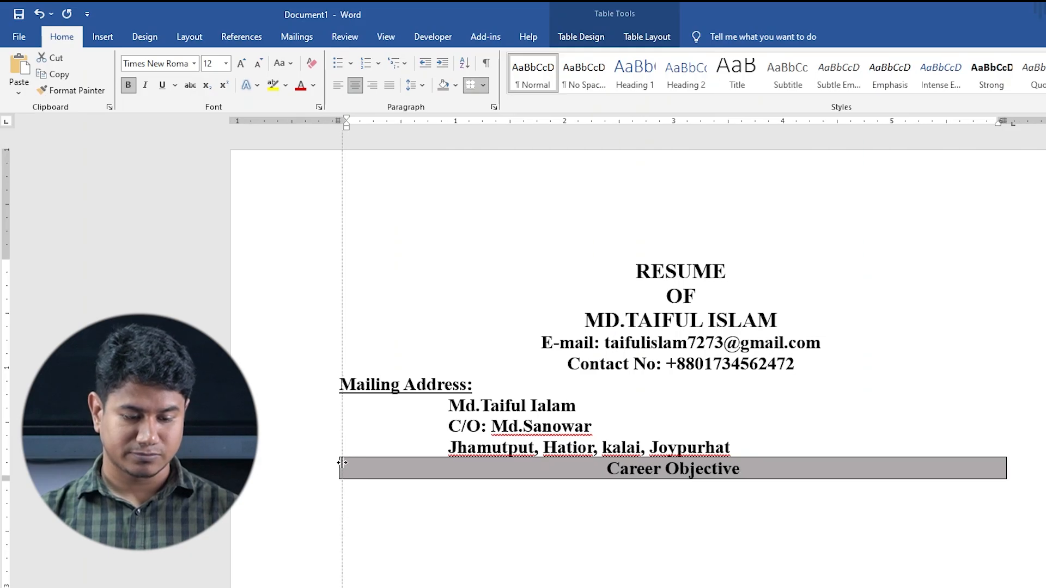
{"action": "key", "text": "ctrl+z"}
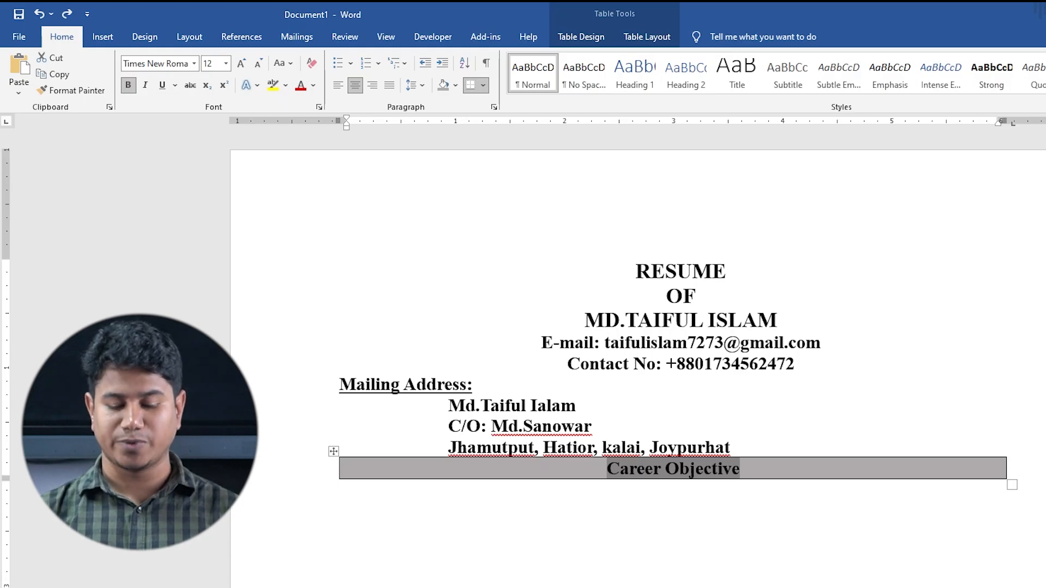
- Check how the Career Objective bar looks in the print preview, and return to the document
{"action": "key", "text": "ctrl+p"}
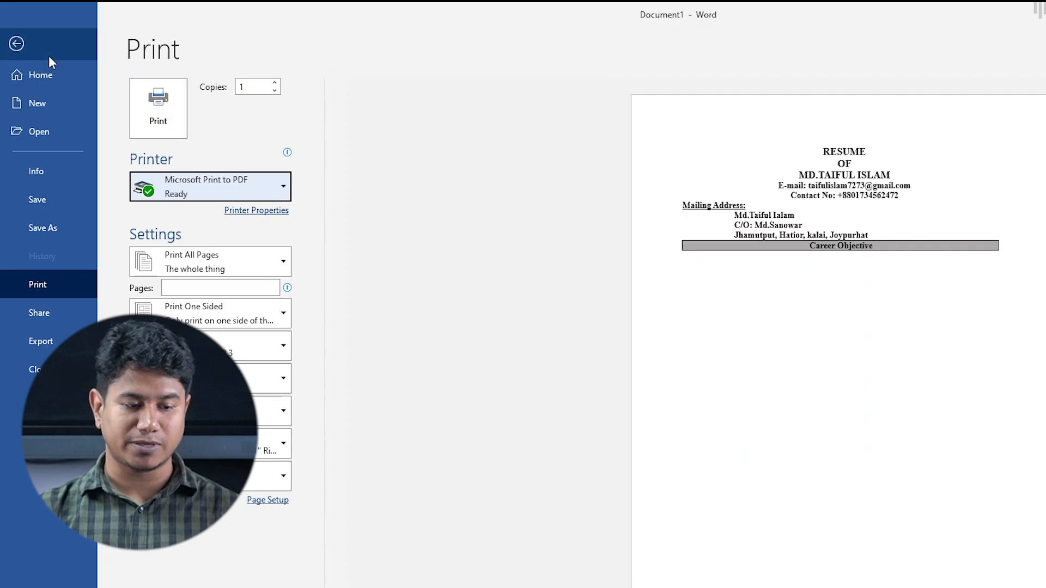
{"action": "left_click", "coordinate": [22, 46]}
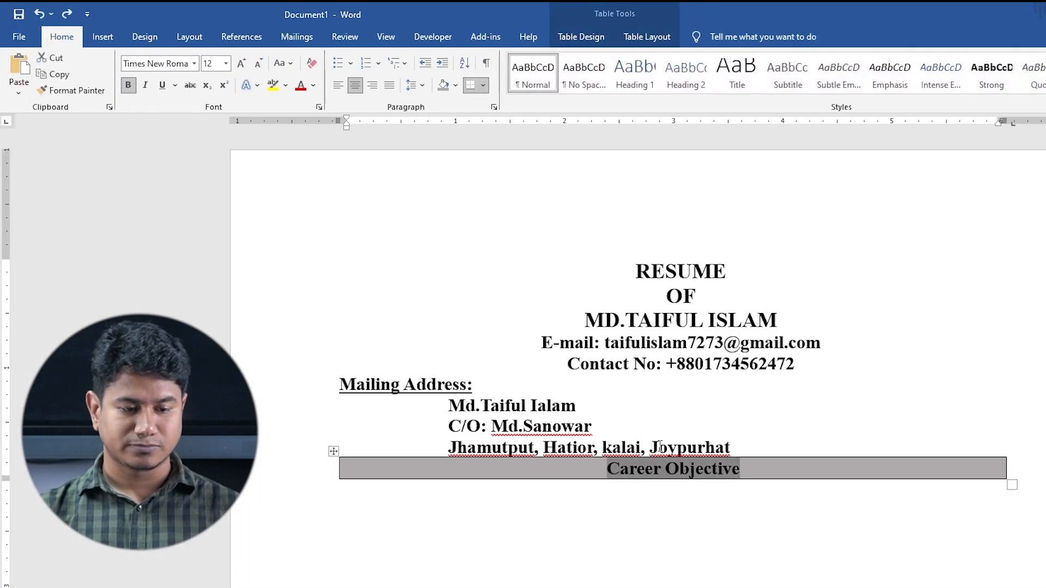
- Copy the career objective paragraph, from "To develop a career" to "goal too.", from the PDF and paste it below the heading bar in Word
{"action": "left_click", "coordinate": [708, 512]}
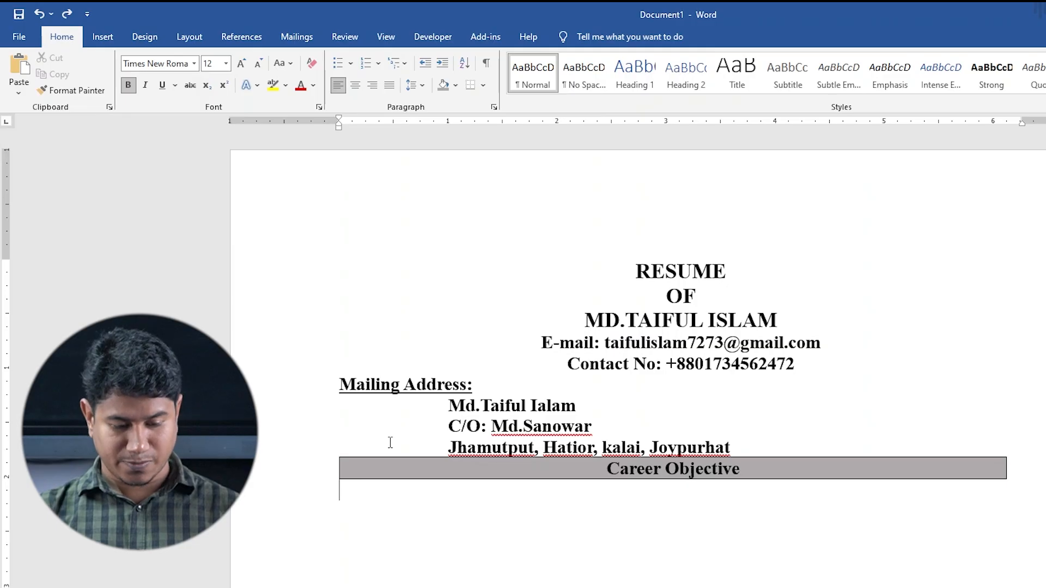
{"action": "left_click", "coordinate": [383, 578]}
{"action": "left_click_drag", "start_coordinate": [295, 261], "coordinate": [345, 313]}
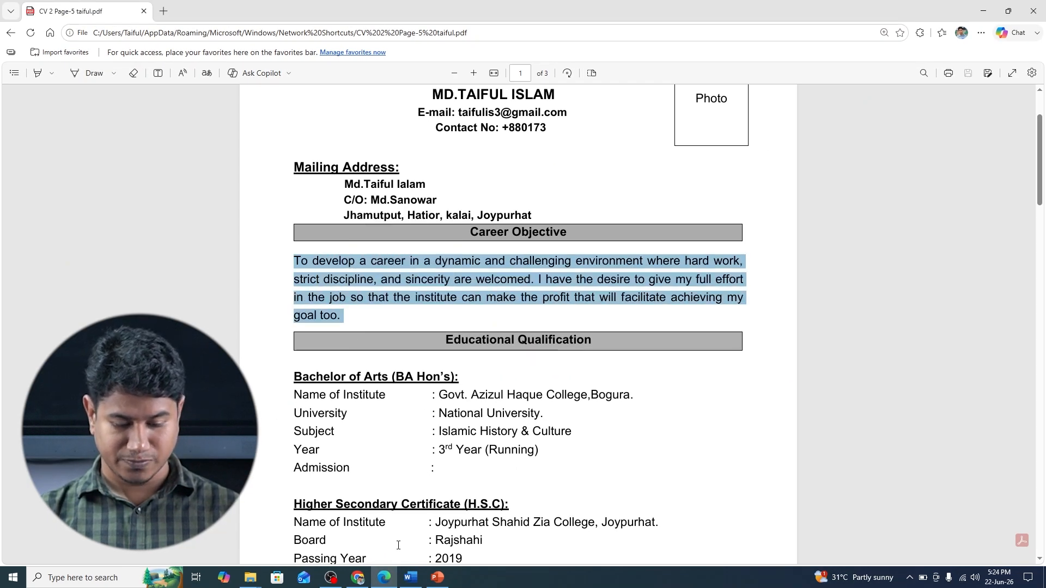
{"action": "left_click", "coordinate": [410, 577]}
{"action": "type", "text": "To develop a career in a dynamic and challenging environment where hard work, strict discipline, and sincerity are welcomed. I have the desire to give my full effort in the job so that the institute can make the profit that will facilitate achieving my goal too."}
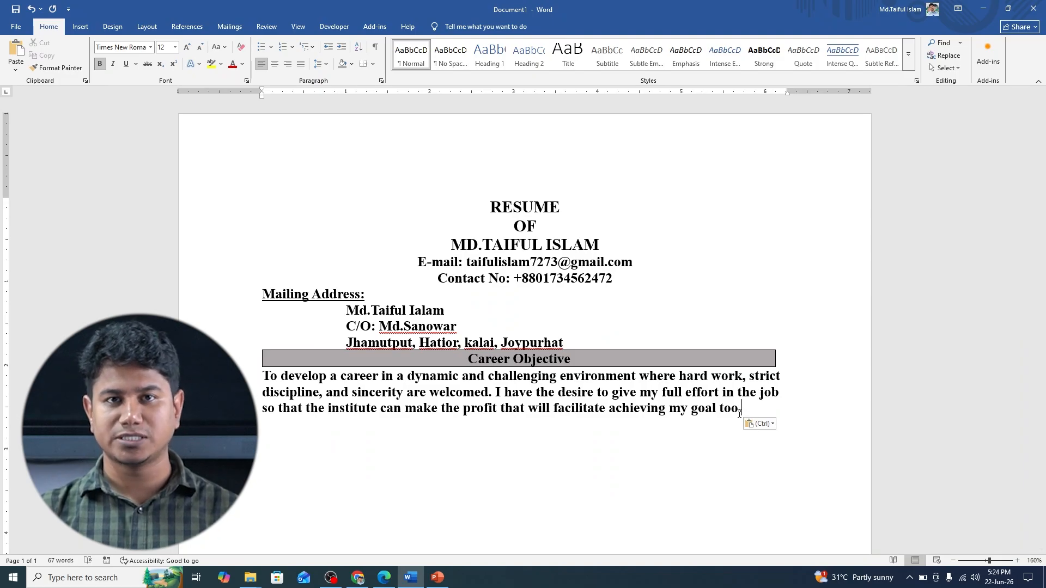
- Remove bold from the career objective paragraph and justify its text
{"action": "left_click_drag", "start_coordinate": [741, 410], "coordinate": [253, 376]}
{"action": "key", "text": "ctrl+b"}
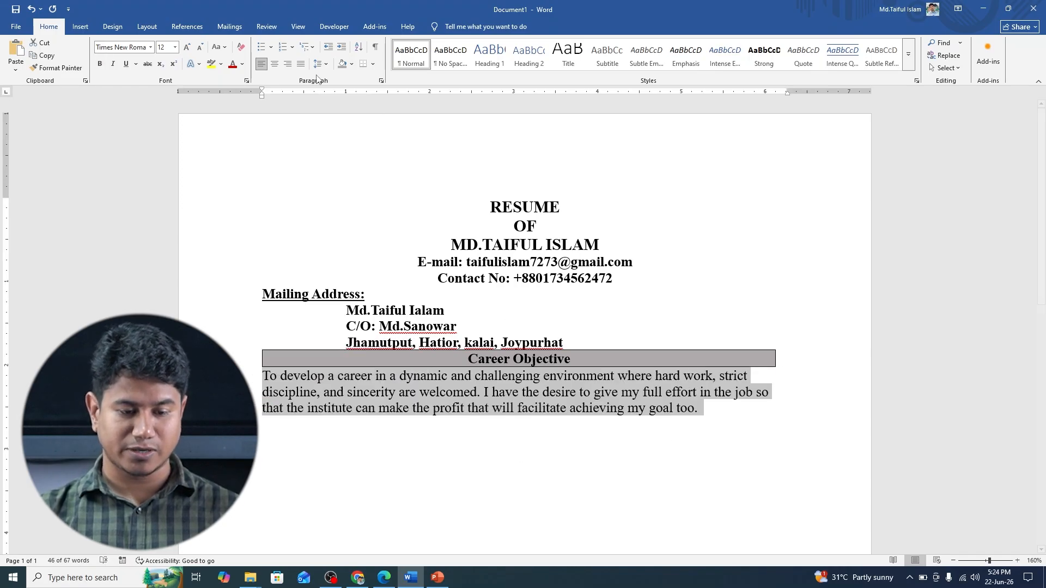
{"action": "left_click", "coordinate": [301, 65]}
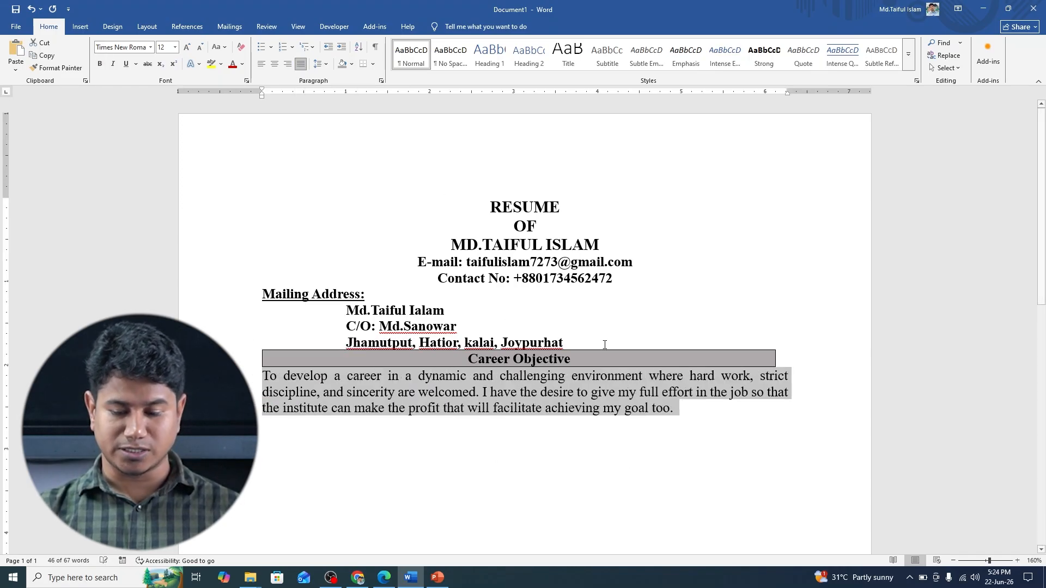
- Widen the Career Objective bar from its right edge until it extends just past the justified paragraph's right edge
{"action": "left_click_drag", "start_coordinate": [775, 361], "coordinate": [786, 357]}
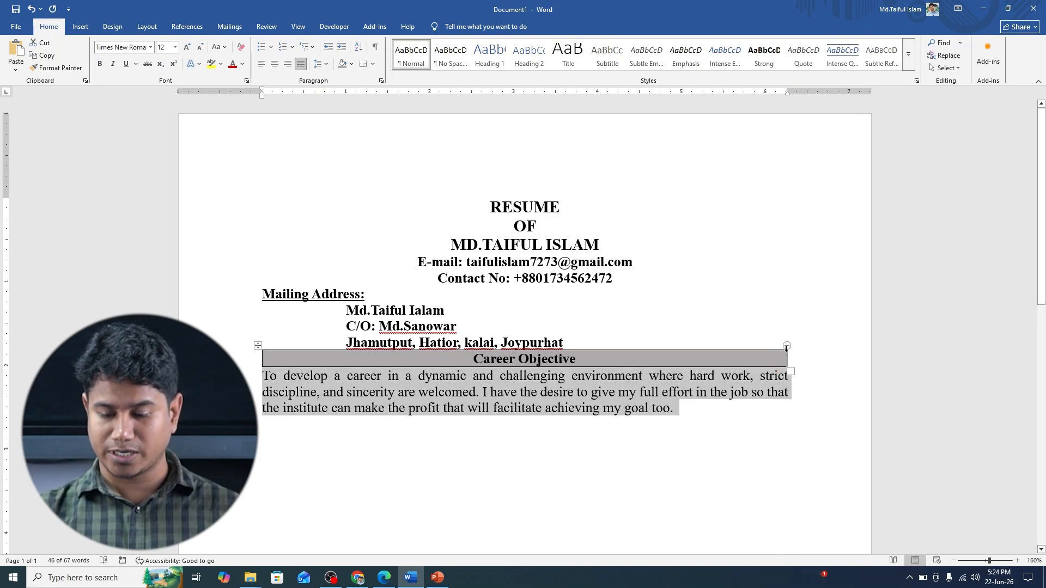
{"action": "left_click_drag", "start_coordinate": [786, 358], "coordinate": [791, 358]}
{"action": "left_click", "coordinate": [730, 481]}
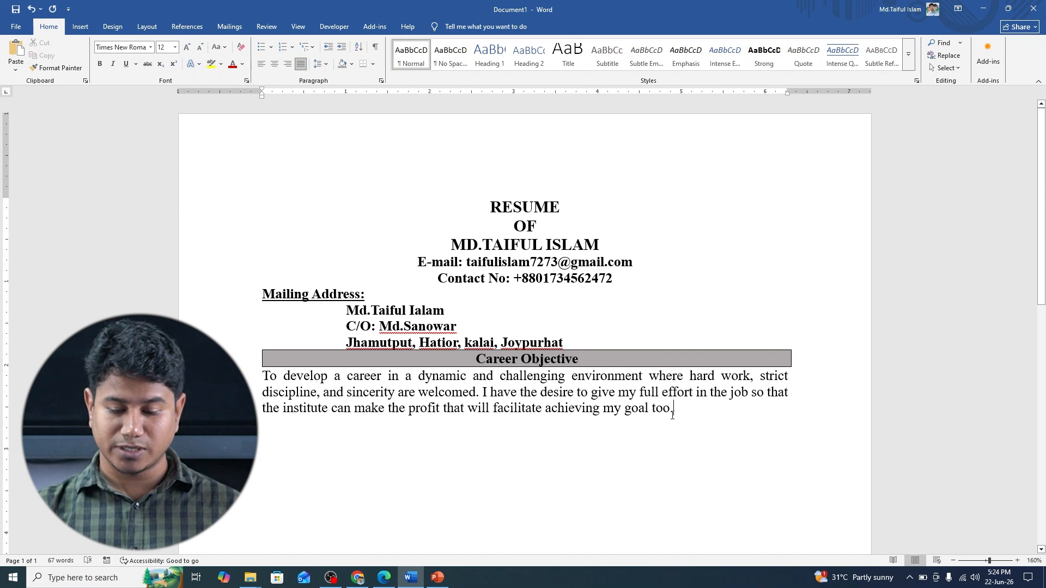
- Set the career objective paragraph's spacing before to 6 pt and add spacing after it
{"action": "left_click_drag", "start_coordinate": [674, 414], "coordinate": [704, 406]}
{"action": "left_click", "coordinate": [275, 354]}
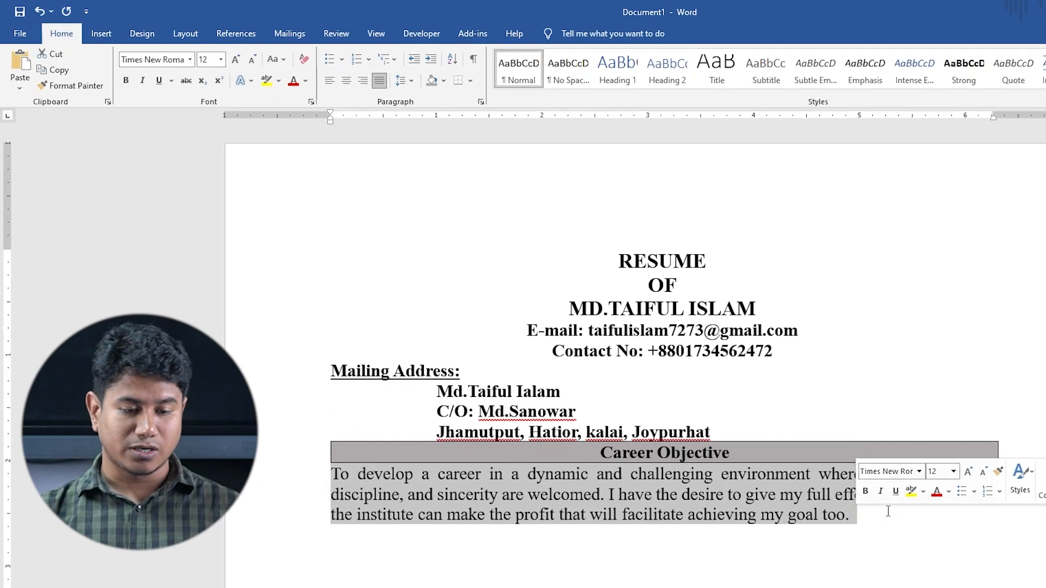
{"action": "left_click", "coordinate": [410, 81]}
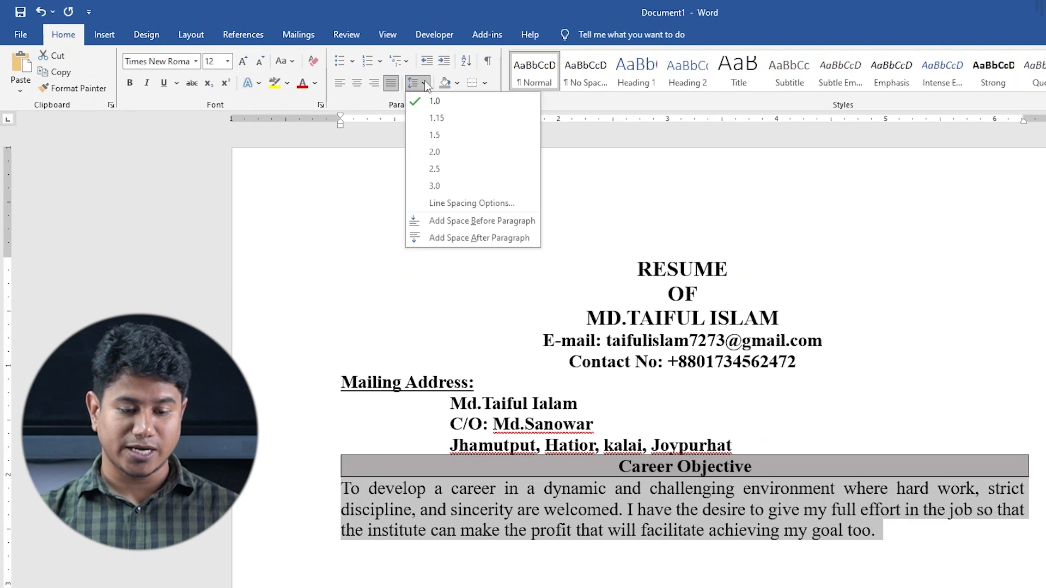
{"action": "left_click", "coordinate": [463, 206]}
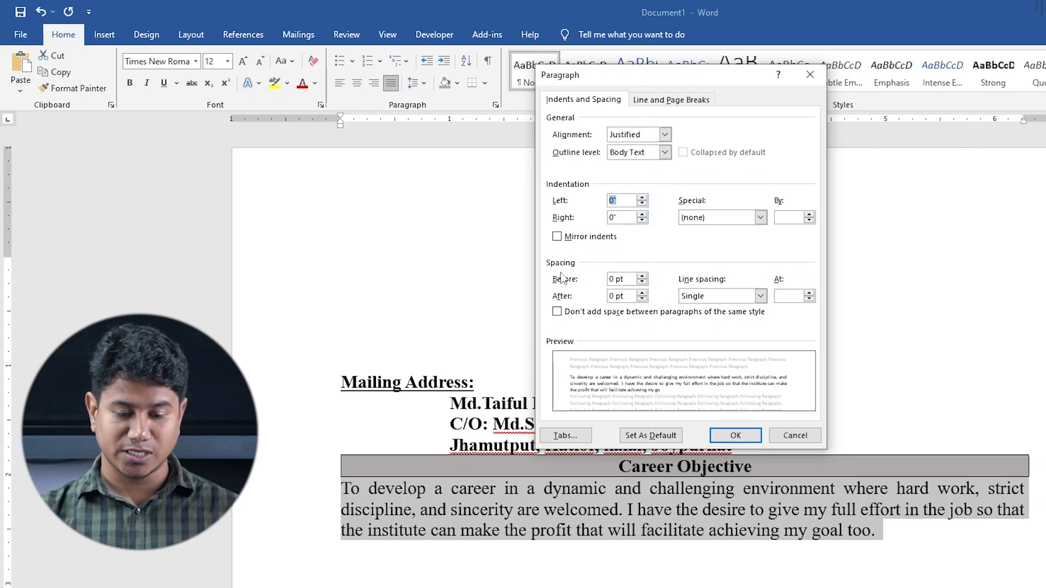
{"action": "left_click", "coordinate": [642, 277]}
{"action": "left_click", "coordinate": [643, 299]}
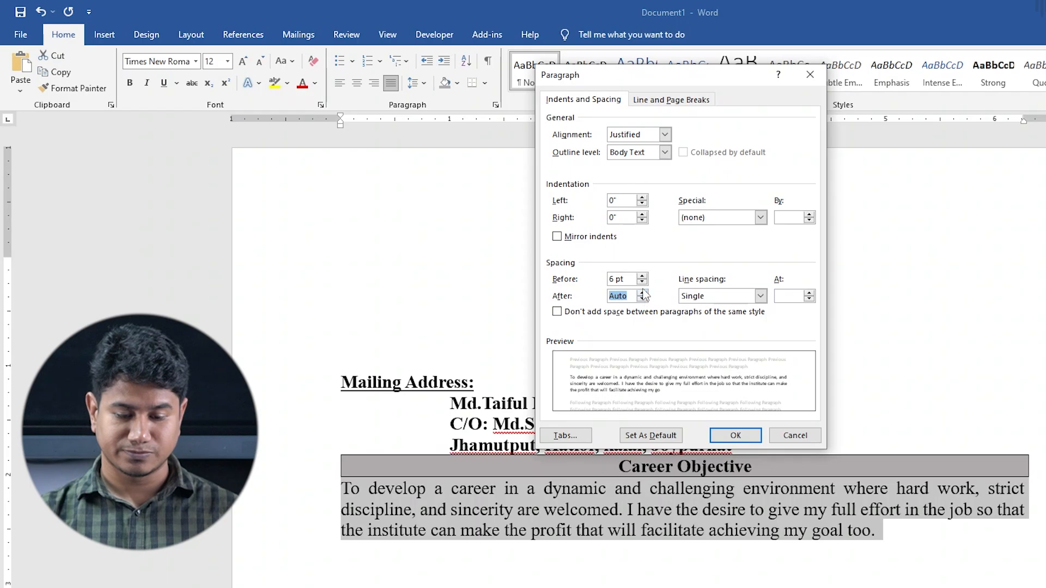
{"action": "left_click", "coordinate": [643, 293]}
{"action": "left_click", "coordinate": [733, 435]}
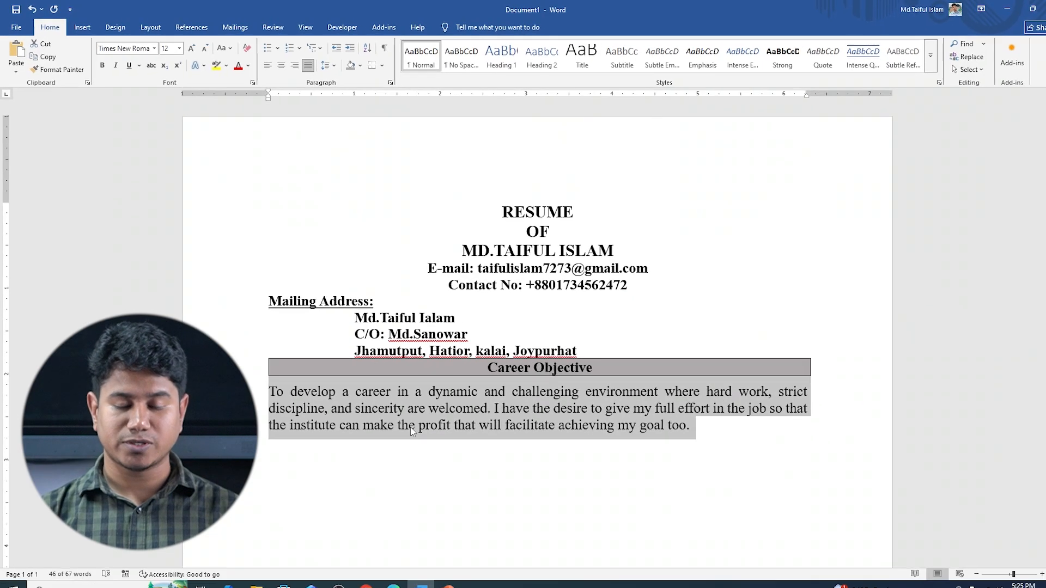
- Start a new line below the career objective paragraph, check the next PDF section, and copy the entire Career Objective bar in Word
{"action": "left_click", "coordinate": [688, 417]}
{"action": "key", "text": "Return"}
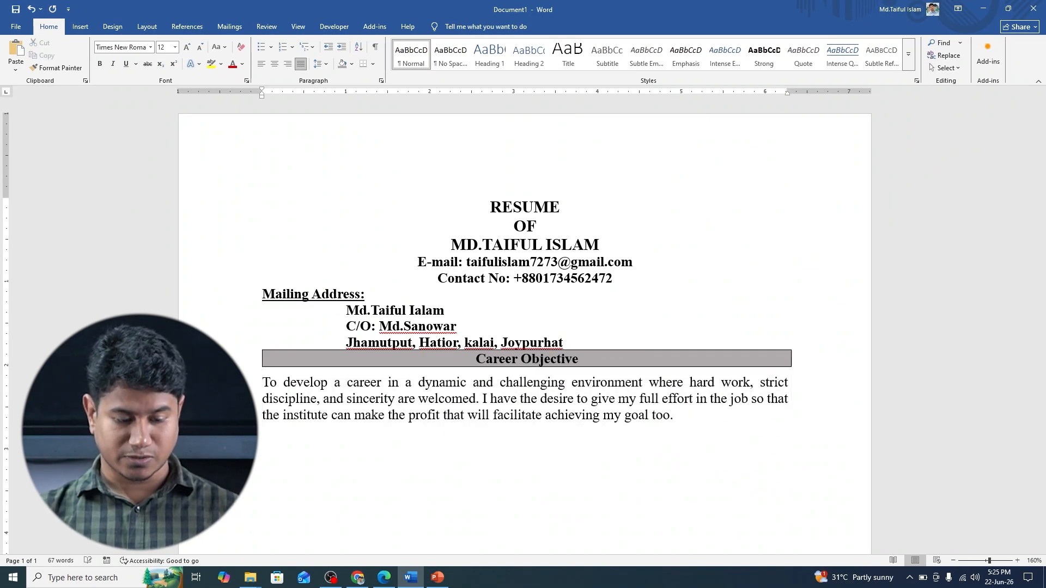
{"action": "left_click", "coordinate": [407, 580]}
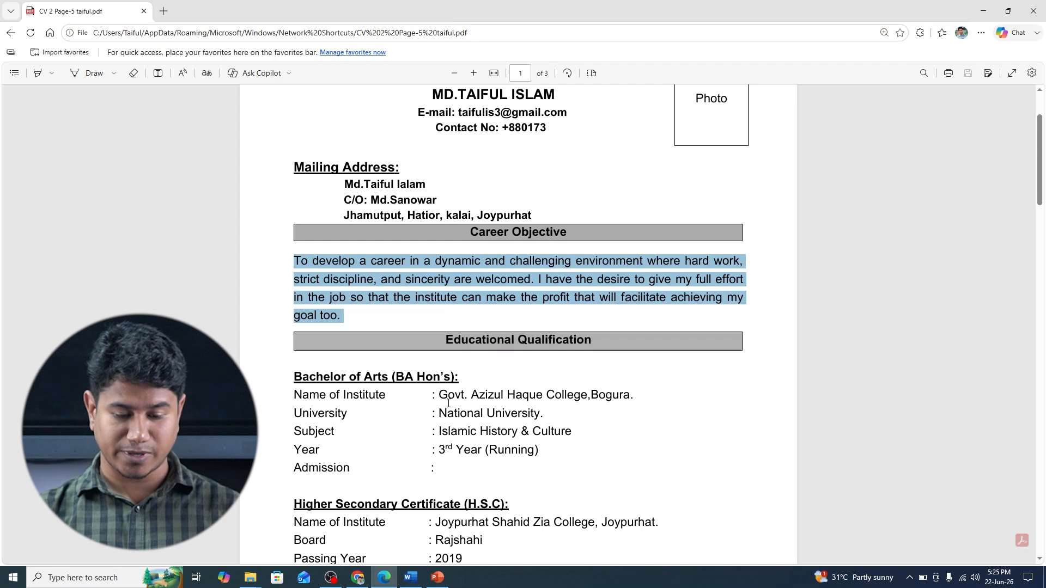
{"action": "scroll", "coordinate": [445, 396], "scroll_direction": "down", "scroll_amount": 1}
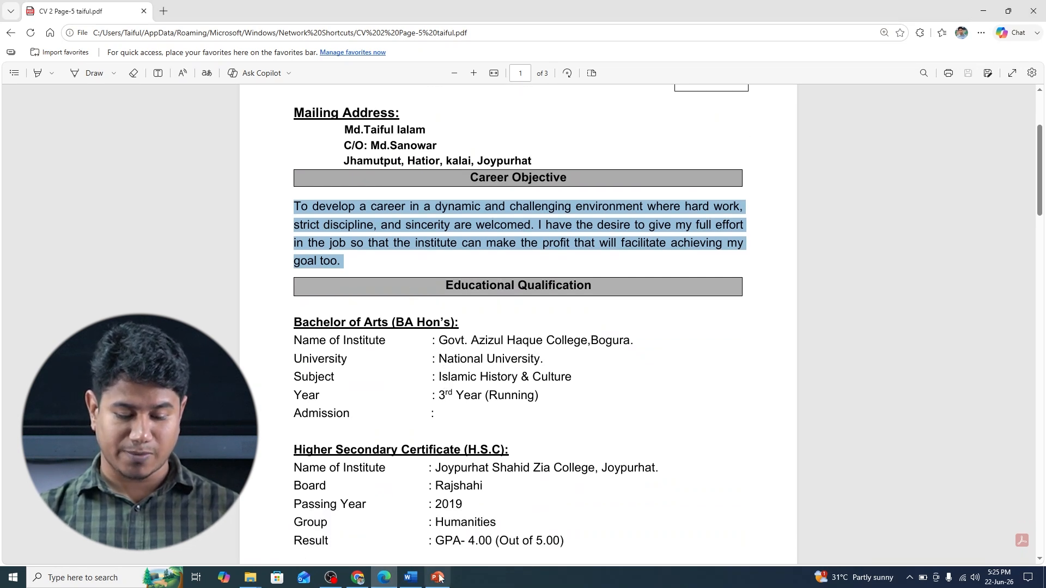
{"action": "left_click", "coordinate": [411, 577]}
{"action": "left_click", "coordinate": [321, 358]}
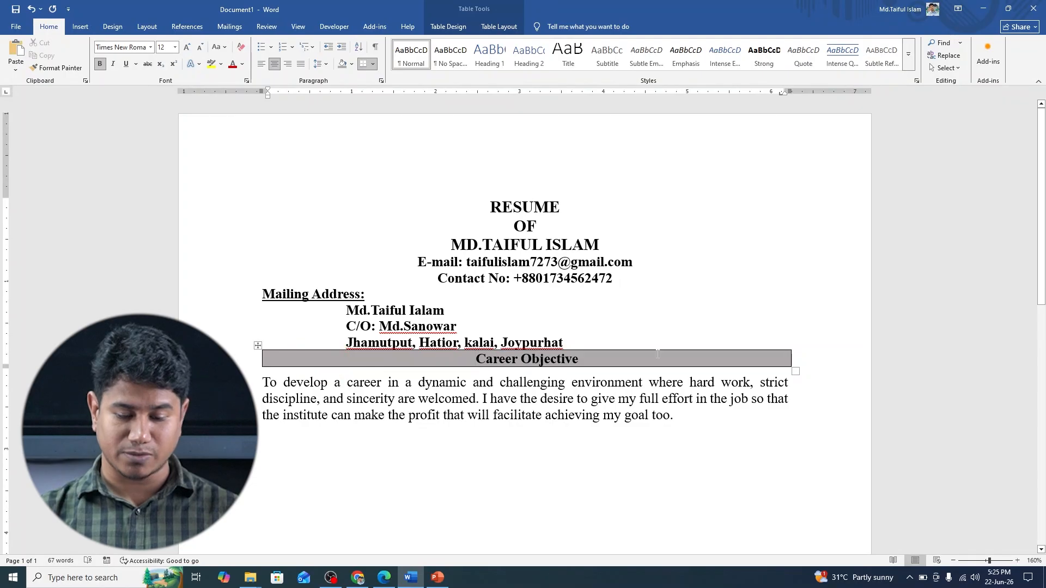
{"action": "left_click_drag", "start_coordinate": [466, 358], "coordinate": [805, 358]}
{"action": "key", "text": "ctrl+c"}
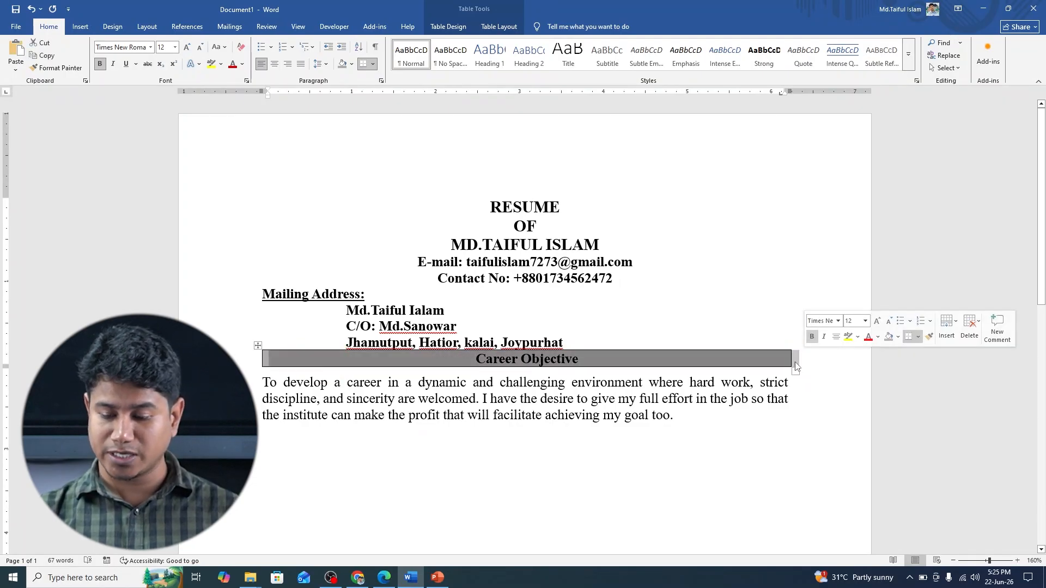
{"action": "key", "text": "Print"}
{"action": "left_click_drag", "start_coordinate": [613, 204], "coordinate": [854, 494]}
{"action": "left_click_drag", "start_coordinate": [774, 333], "coordinate": [817, 384]}
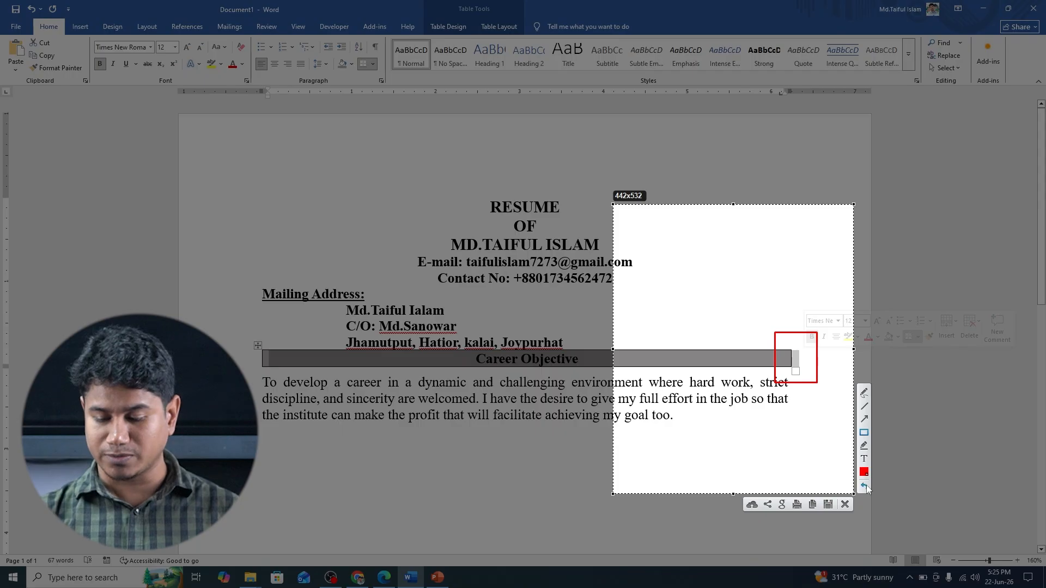
{"action": "left_click", "coordinate": [845, 505]}
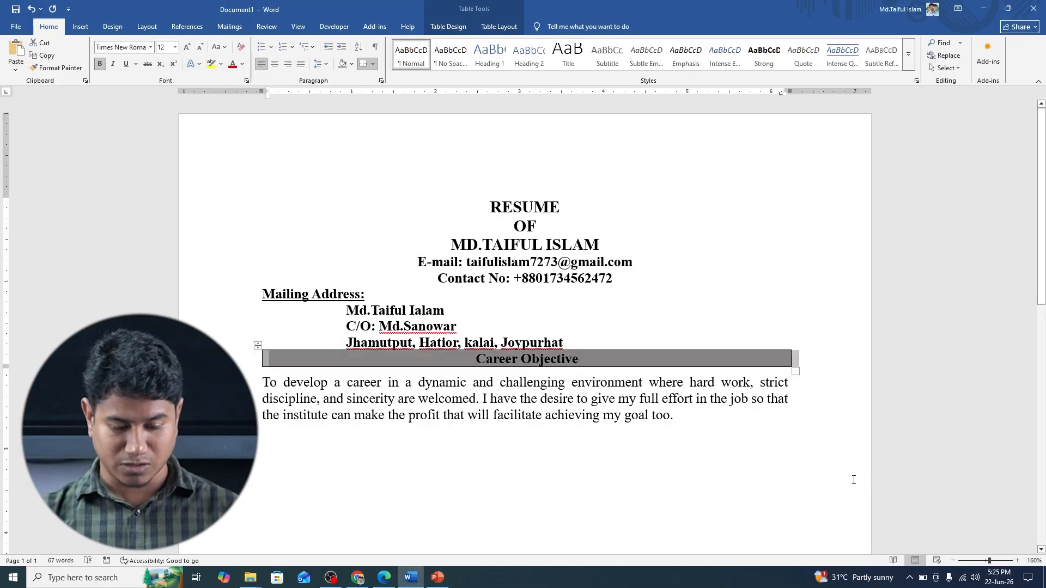
- Paste the copied bar below the career objective paragraph and replace its text with "Educational Qualification" copied from the PDF
{"action": "left_click", "coordinate": [278, 443]}
{"action": "key", "text": "ctrl+v"}
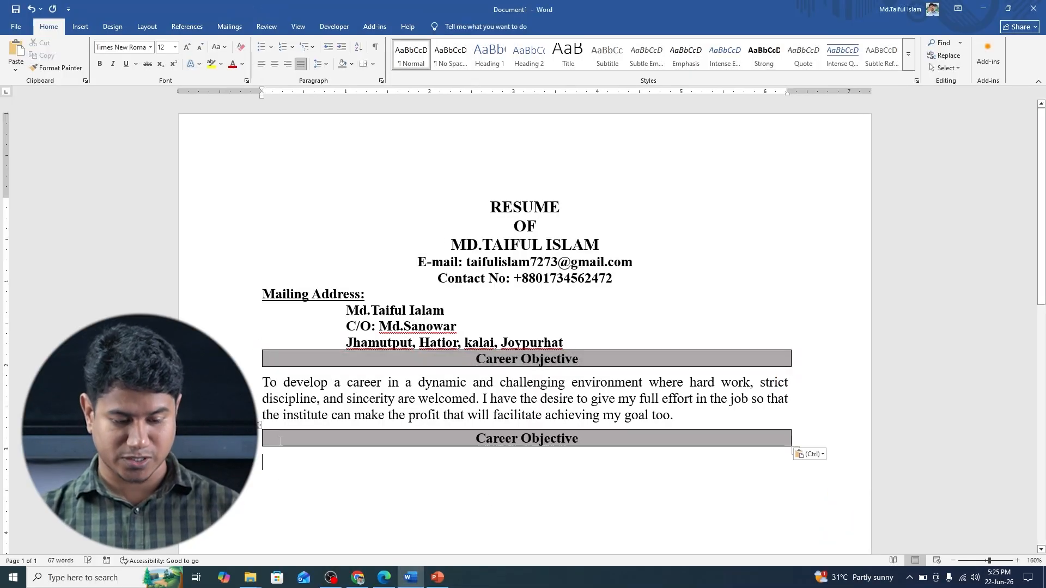
{"action": "left_click", "coordinate": [384, 577]}
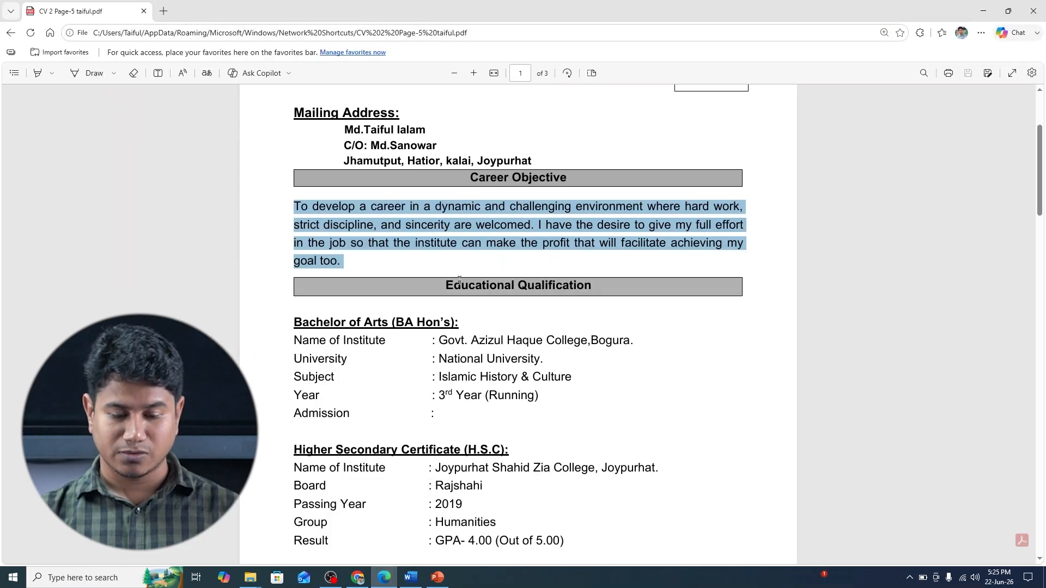
{"action": "left_click_drag", "start_coordinate": [442, 284], "coordinate": [592, 275]}
{"action": "key", "text": "ctrl+c"}
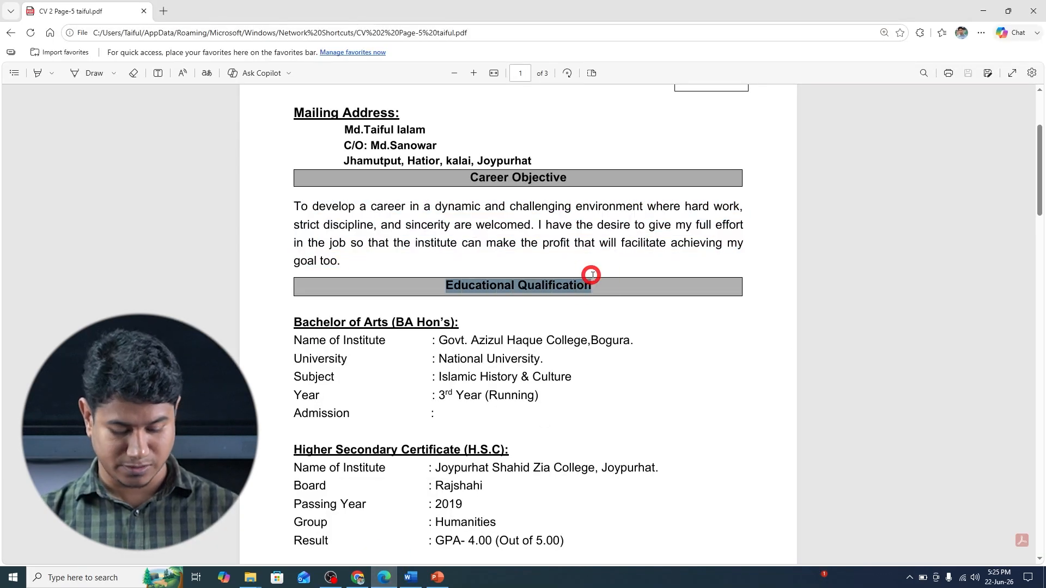
{"action": "left_click", "coordinate": [411, 578]}
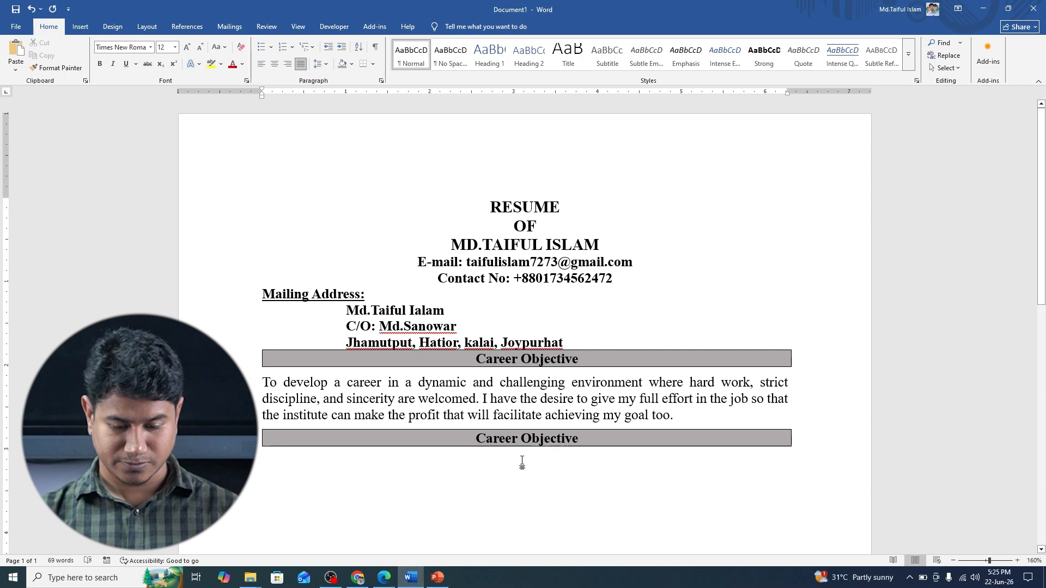
{"action": "triple_click", "coordinate": [515, 438]}
{"action": "left_click", "coordinate": [532, 438]}
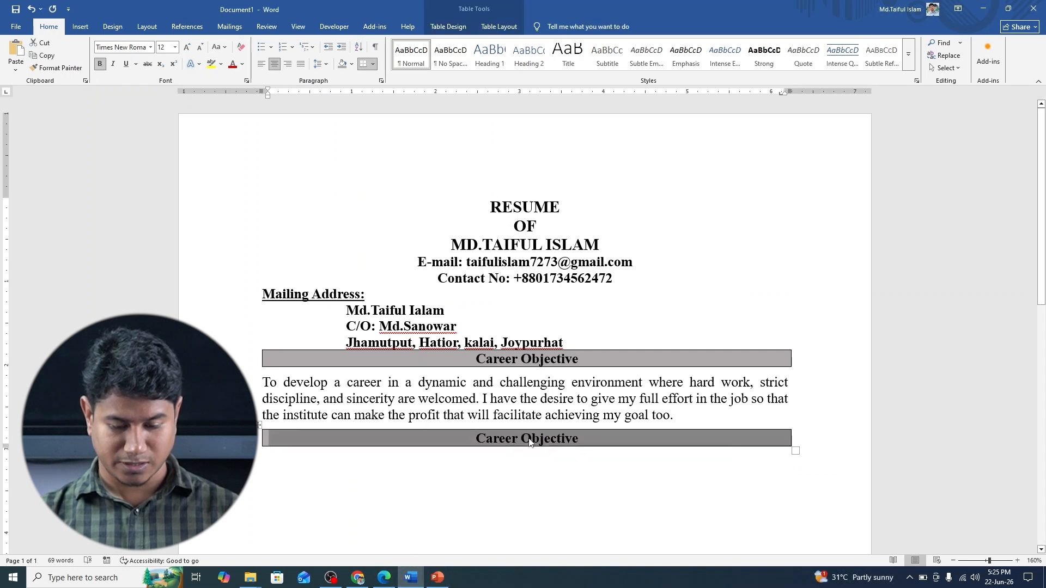
{"action": "left_click_drag", "start_coordinate": [481, 444], "coordinate": [578, 438]}
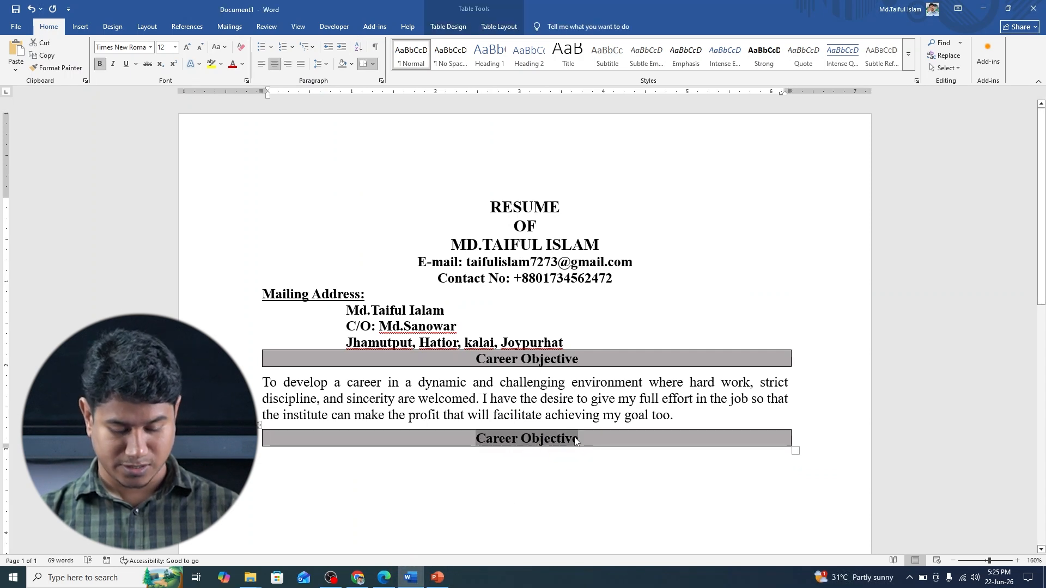
{"action": "key", "text": "ctrl+v"}
{"action": "left_click", "coordinate": [385, 477]}
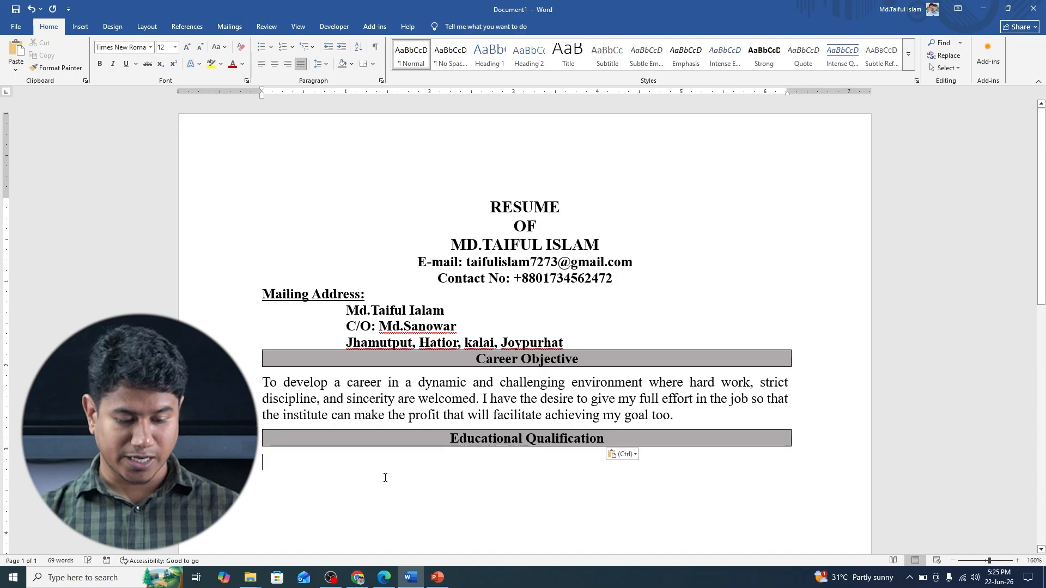
- Copy the education block from "Bachelor of Arts (BA Hon's):" through "Admission :" in the PDF and paste it below the Educational Qualification bar in Word
{"action": "left_click", "coordinate": [384, 577]}
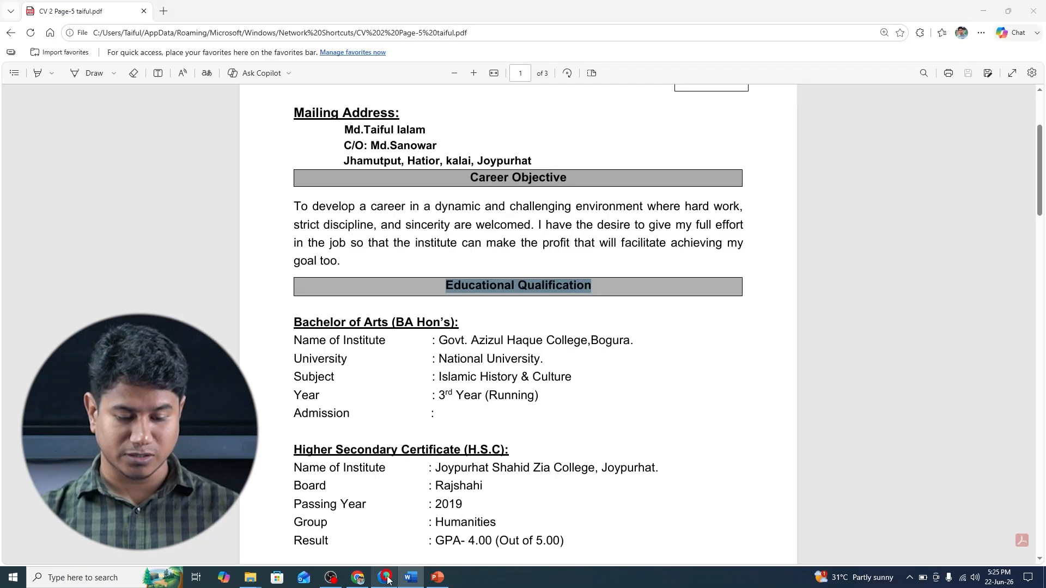
{"action": "scroll", "coordinate": [385, 358], "scroll_direction": "down", "scroll_amount": 1}
{"action": "left_click_drag", "start_coordinate": [295, 267], "coordinate": [437, 360]}
{"action": "right_click", "coordinate": [449, 260]}
{"action": "left_click", "coordinate": [474, 268]}
{"action": "left_click", "coordinate": [411, 577]}
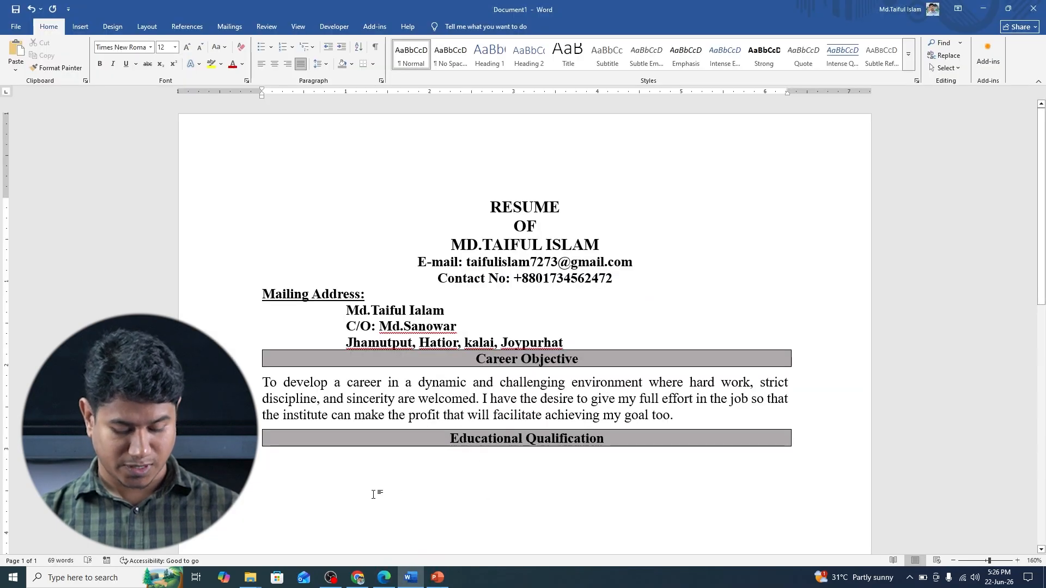
{"action": "key", "text": "ctrl+v"}
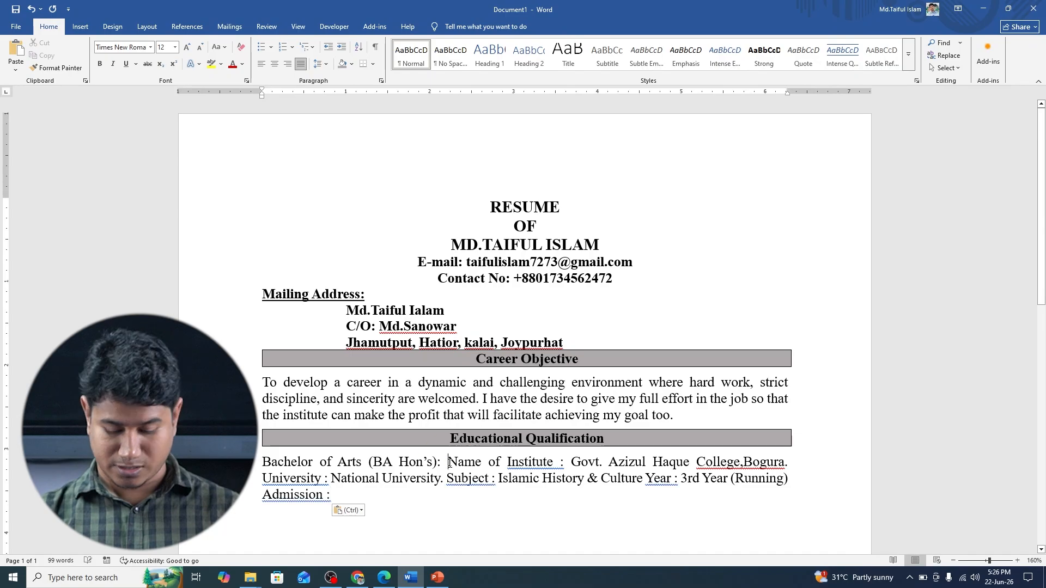
- Split the pasted education text so Name of Institute, University, Subject, Year and Admission each start on their own line
{"action": "left_click", "coordinate": [449, 462]}
{"action": "key", "text": "Return"}
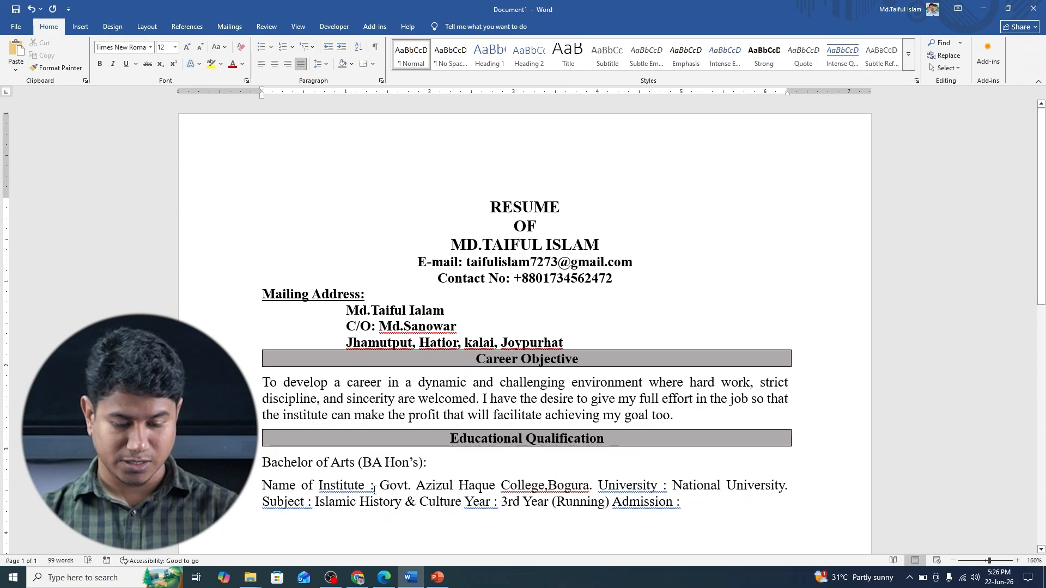
{"action": "left_click", "coordinate": [599, 485]}
{"action": "key", "text": "Return"}
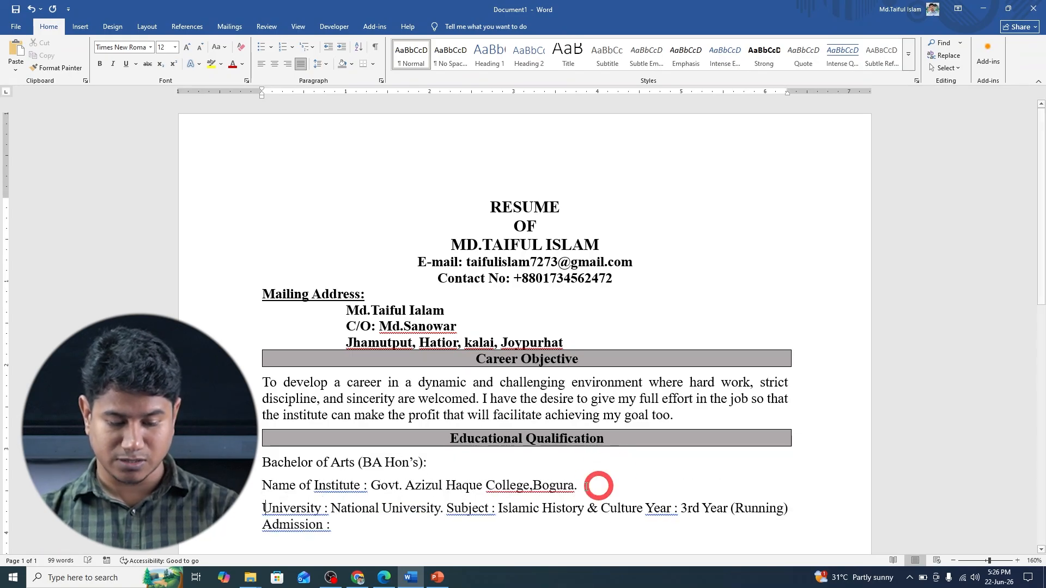
{"action": "left_click", "coordinate": [448, 508]}
{"action": "key", "text": "Return"}
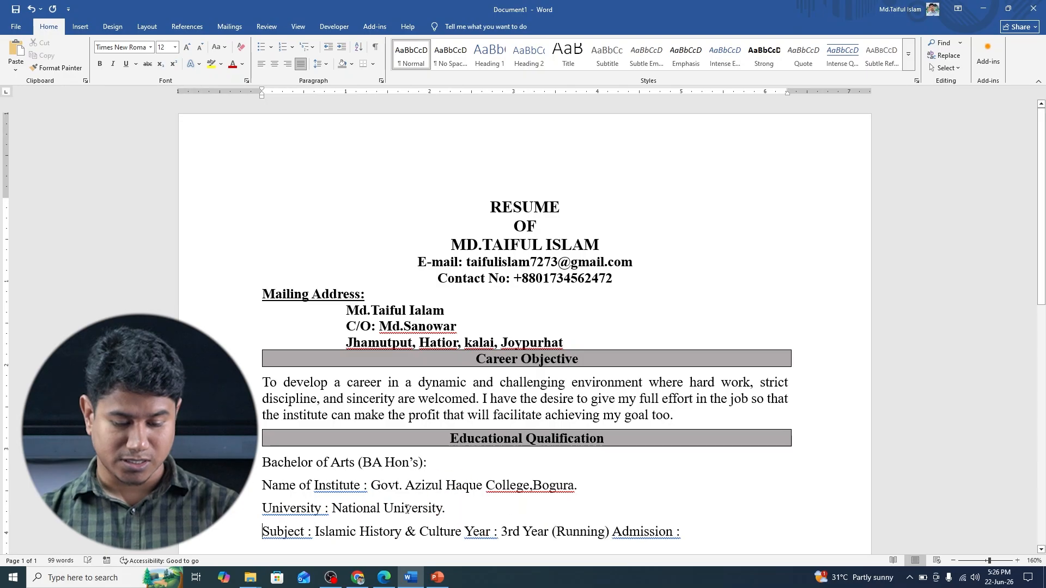
{"action": "scroll", "coordinate": [430, 501], "scroll_direction": "down", "scroll_amount": 3}
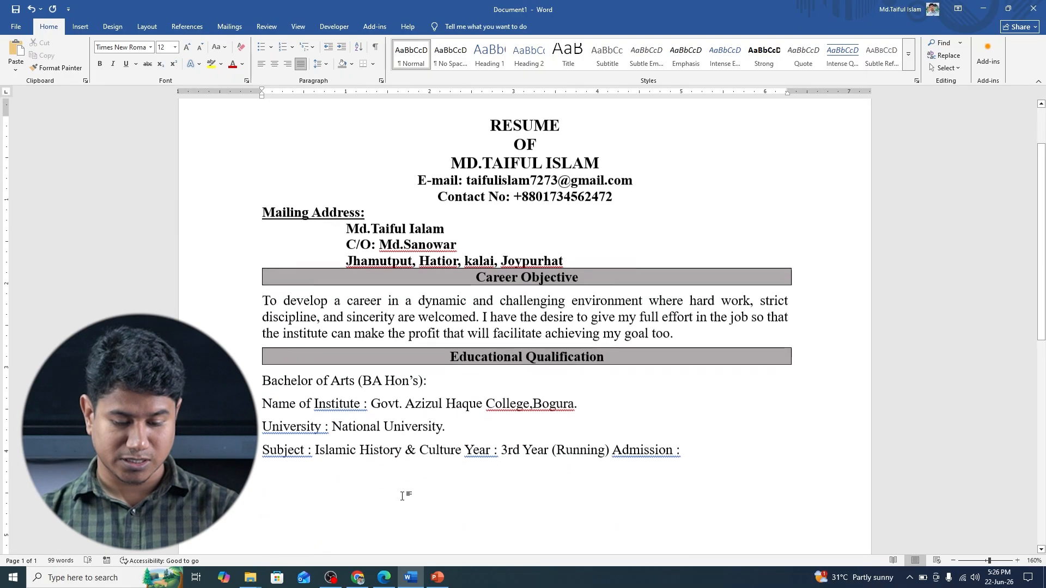
{"action": "left_click", "coordinate": [466, 452]}
{"action": "key", "text": "Return"}
{"action": "scroll", "coordinate": [403, 466], "scroll_direction": "down", "scroll_amount": 3}
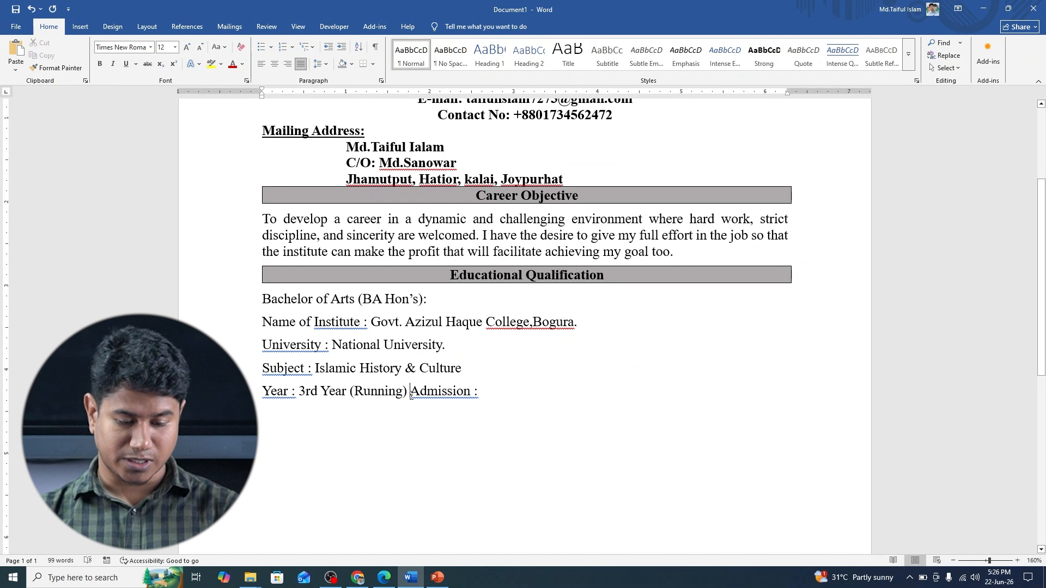
{"action": "left_click", "coordinate": [410, 391]}
{"action": "key", "text": "Return"}
{"action": "scroll", "coordinate": [417, 400], "scroll_direction": "up", "scroll_amount": 2}
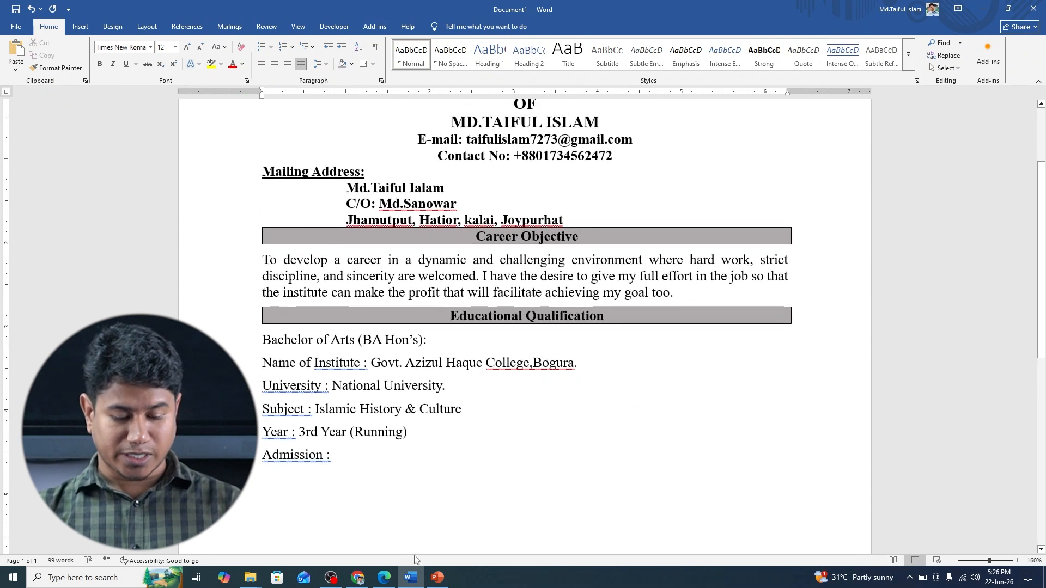
- Check the degree heading's formatting in the PDF, then bold and underline "Bachelor of Arts (BA Hon's):" in Word
{"action": "left_click", "coordinate": [384, 577]}
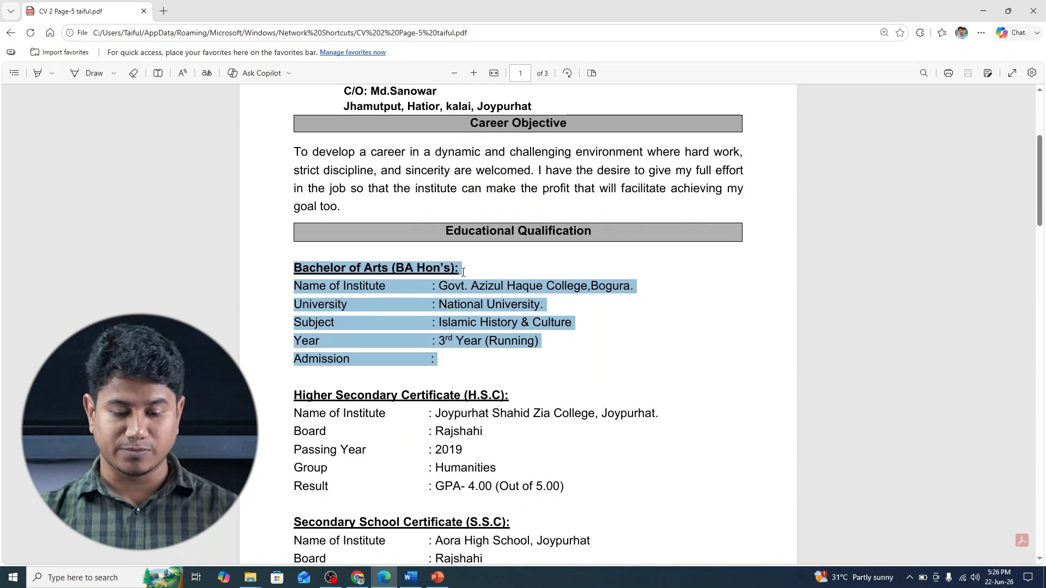
{"action": "left_click", "coordinate": [410, 576]}
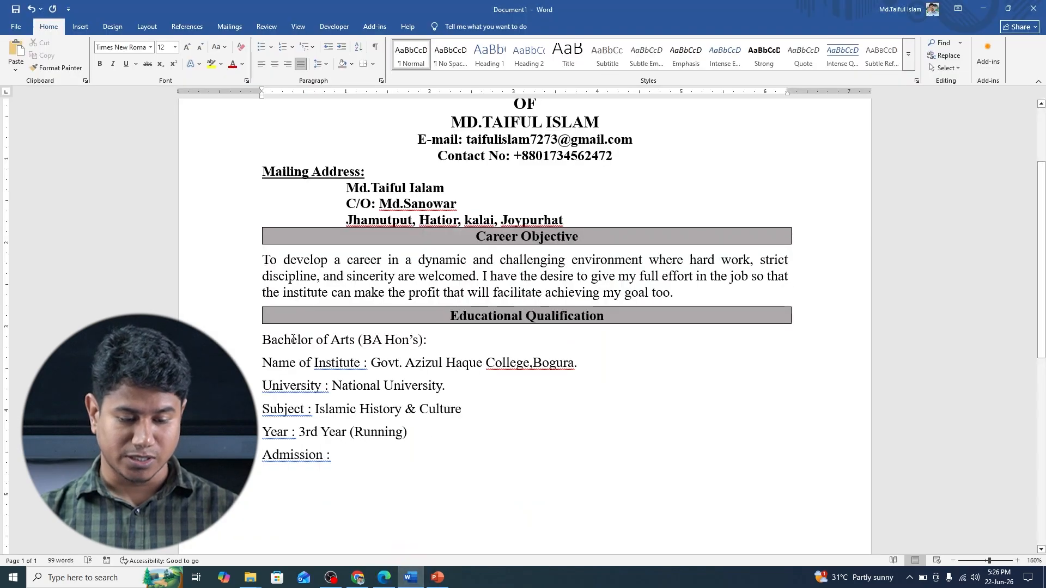
{"action": "left_click_drag", "start_coordinate": [267, 339], "coordinate": [428, 343]}
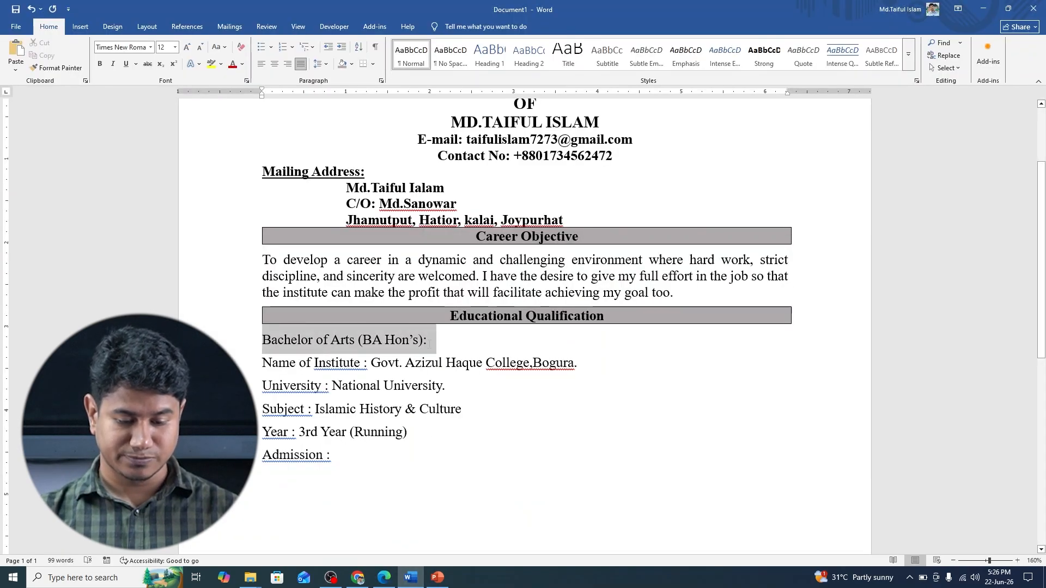
{"action": "key", "text": "ctrl+b"}
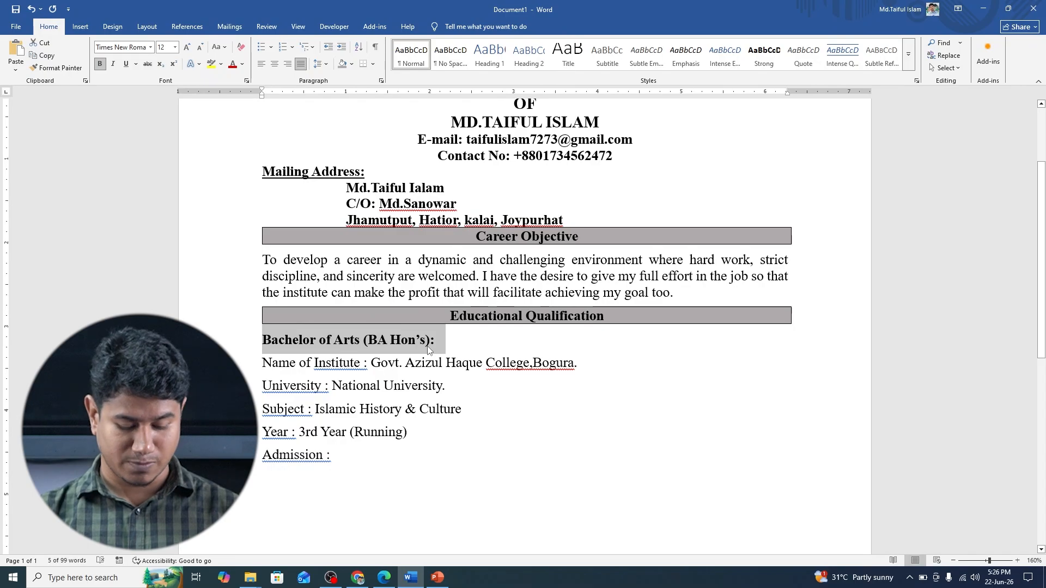
{"action": "key", "text": "ctrl+u"}
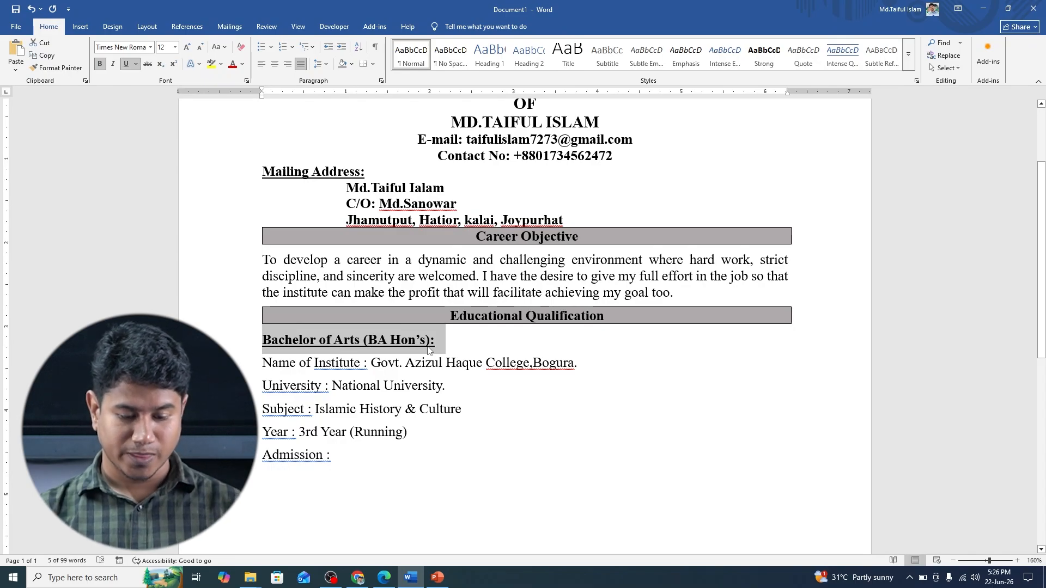
{"action": "left_click", "coordinate": [388, 358]}
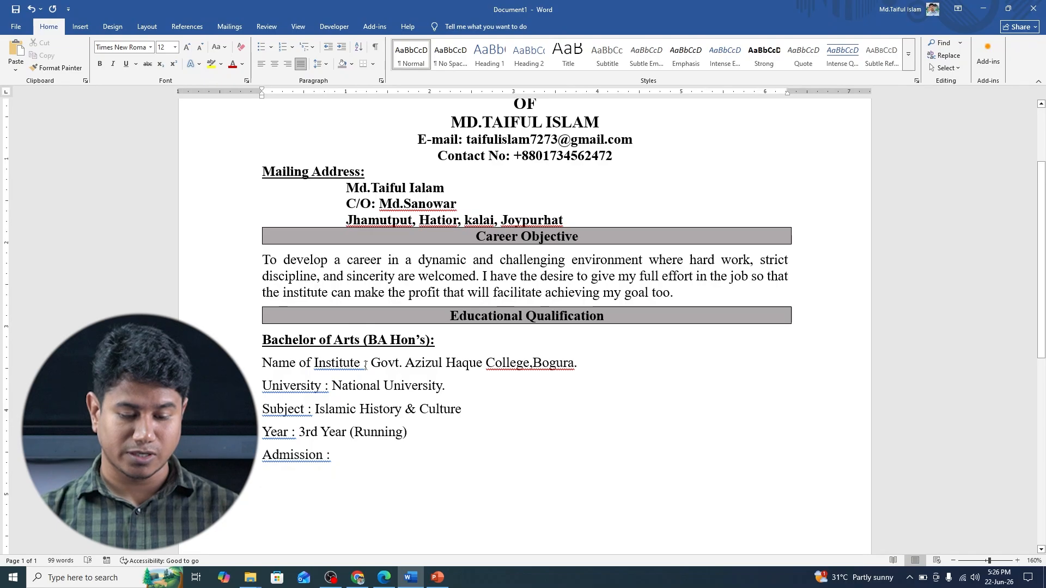
- Insert a tab before the colon in the Name of Institute line
{"action": "left_click_drag", "start_coordinate": [365, 364], "coordinate": [367, 363]}
{"action": "left_click", "coordinate": [495, 388]}
{"action": "left_click", "coordinate": [362, 362]}
{"action": "key", "text": "Tab"}
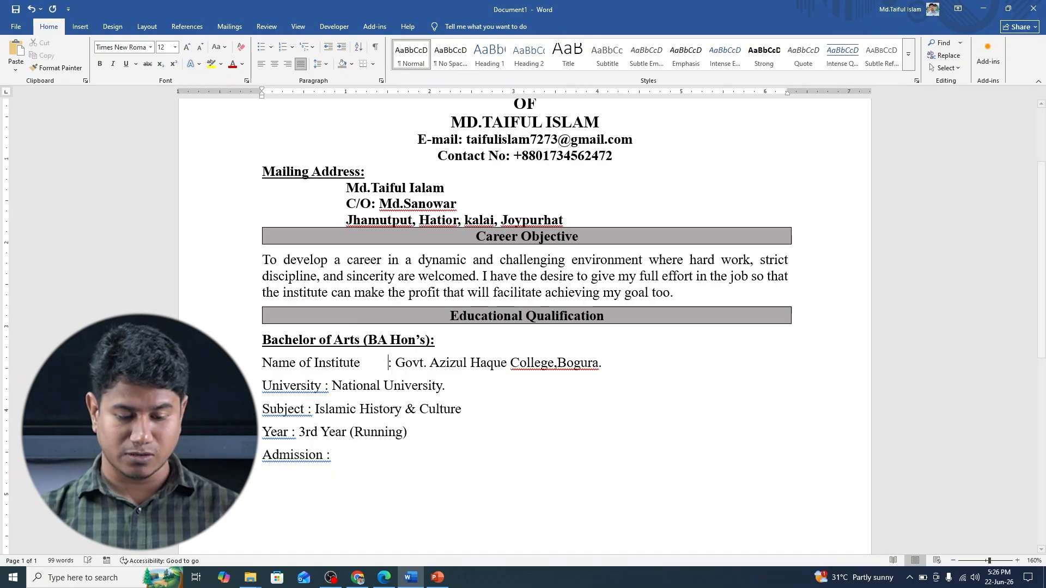
- Add tabs before the colons in the Name of Institute and University lines so the colons line up
{"action": "key", "text": "Tab"}
{"action": "left_click", "coordinate": [323, 385]}
{"action": "key", "text": "Tab"}
{"action": "left_click", "coordinate": [351, 387]}
{"action": "key", "text": "Tab"}
{"action": "key", "text": "Tab"}
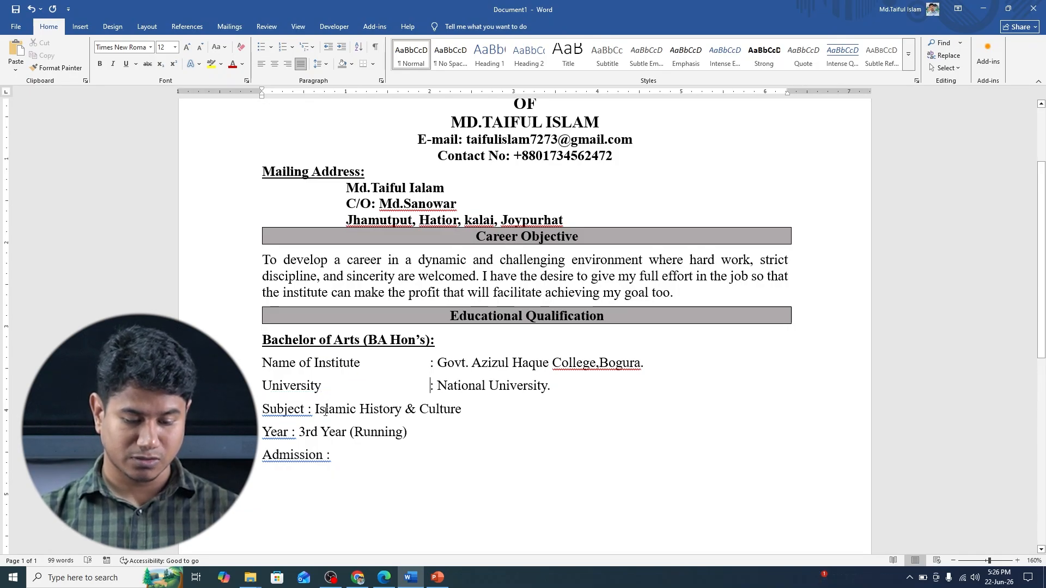
- Add tabs before the colons in the Subject and Year lines to align them with the University line's colon
{"action": "left_click", "coordinate": [306, 409]}
{"action": "key", "text": "Tab"}
{"action": "key", "text": "Tab"}
{"action": "key", "text": "Tab"}
{"action": "left_click", "coordinate": [292, 431]}
{"action": "key", "text": "Tab"}
{"action": "key", "text": "Tab"}
{"action": "key", "text": "Tab"}
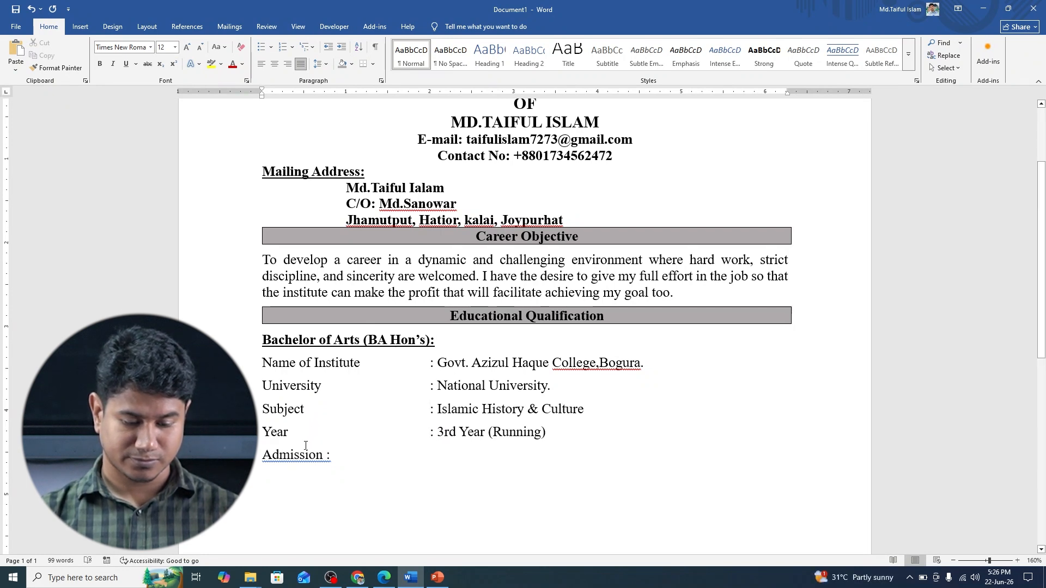
- Align the Admission line's colon with those above and enter 2019 as its value
{"action": "left_click", "coordinate": [327, 456]}
{"action": "key", "text": "Tab"}
{"action": "key", "text": "Tab"}
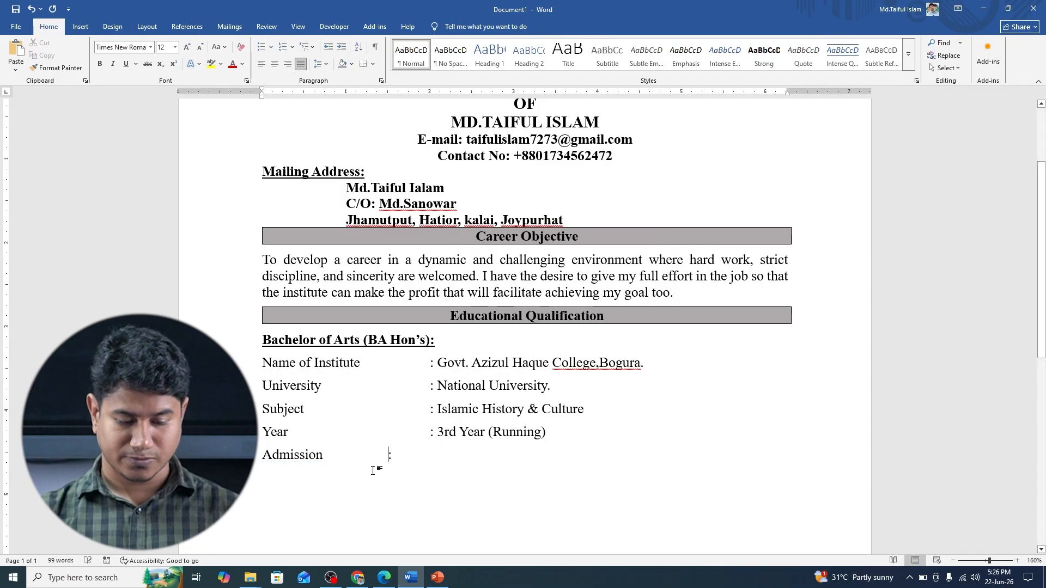
{"action": "left_click", "coordinate": [456, 451]}
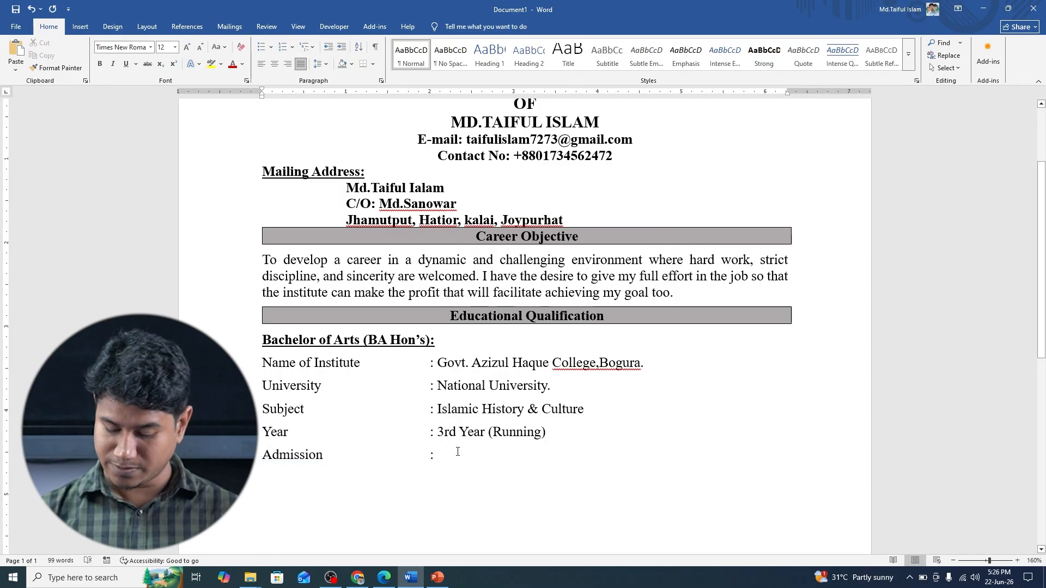
{"action": "type", "text": "2019"}
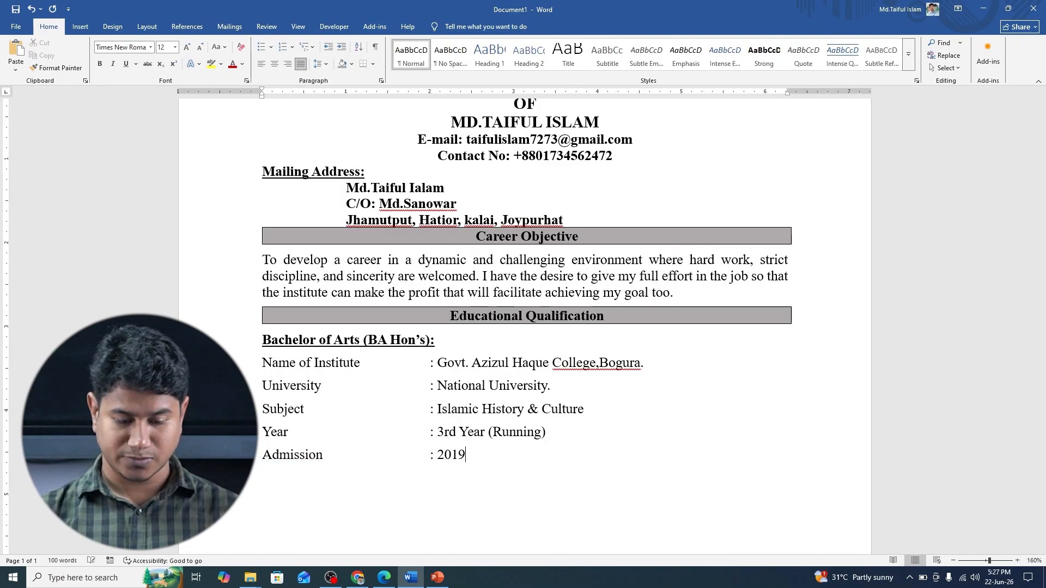
- Compare the Year line with the PDF and make the "rd" of "3rd Year (Running)" superscript in Word
{"action": "key", "text": "alt+Tab"}
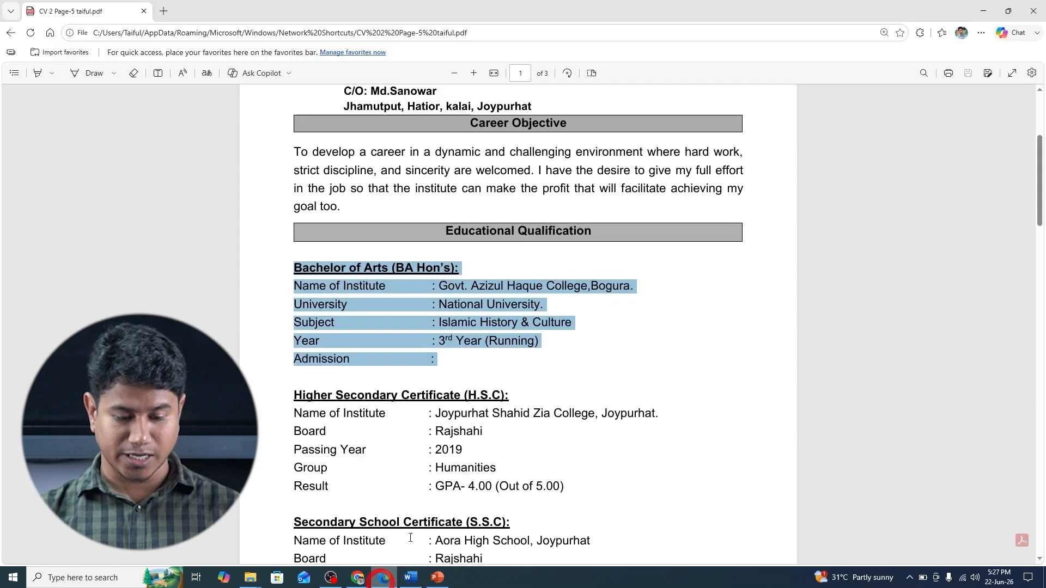
{"action": "left_click", "coordinate": [409, 575]}
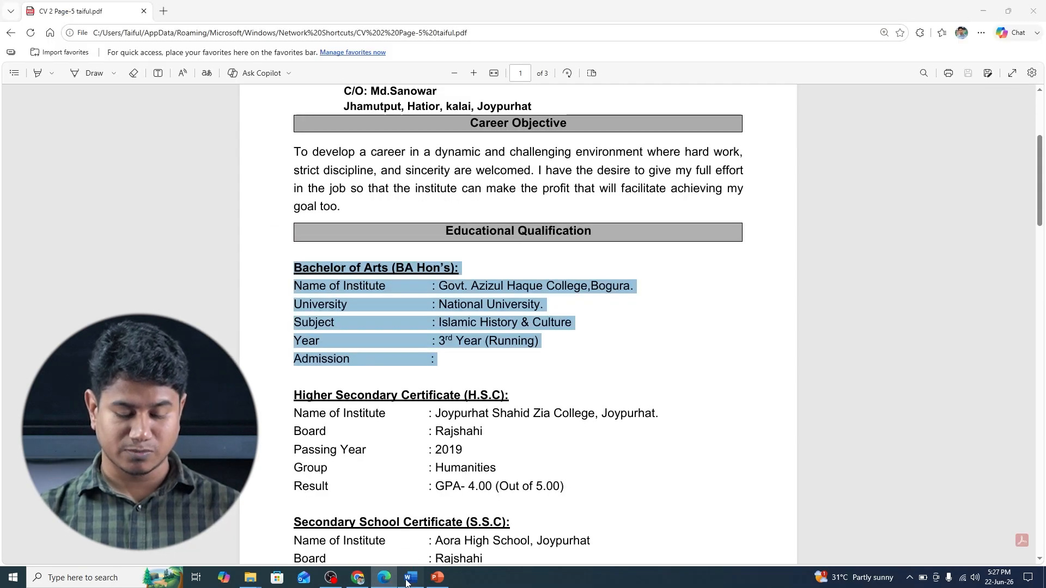
{"action": "left_click_drag", "start_coordinate": [457, 432], "coordinate": [448, 433]}
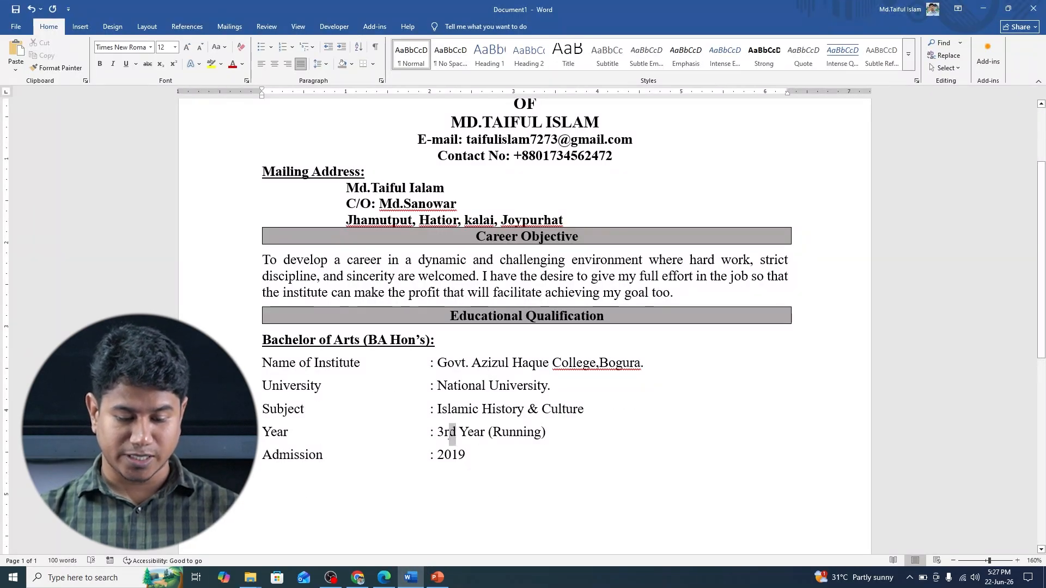
{"action": "left_click", "coordinate": [442, 434]}
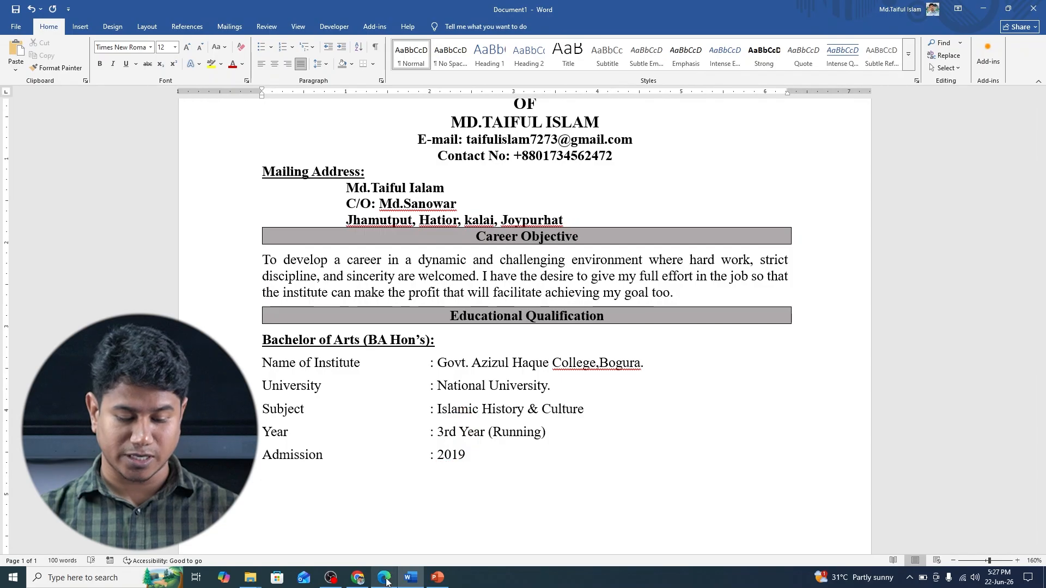
{"action": "key", "text": "alt+Tab"}
{"action": "left_click", "coordinate": [449, 341]}
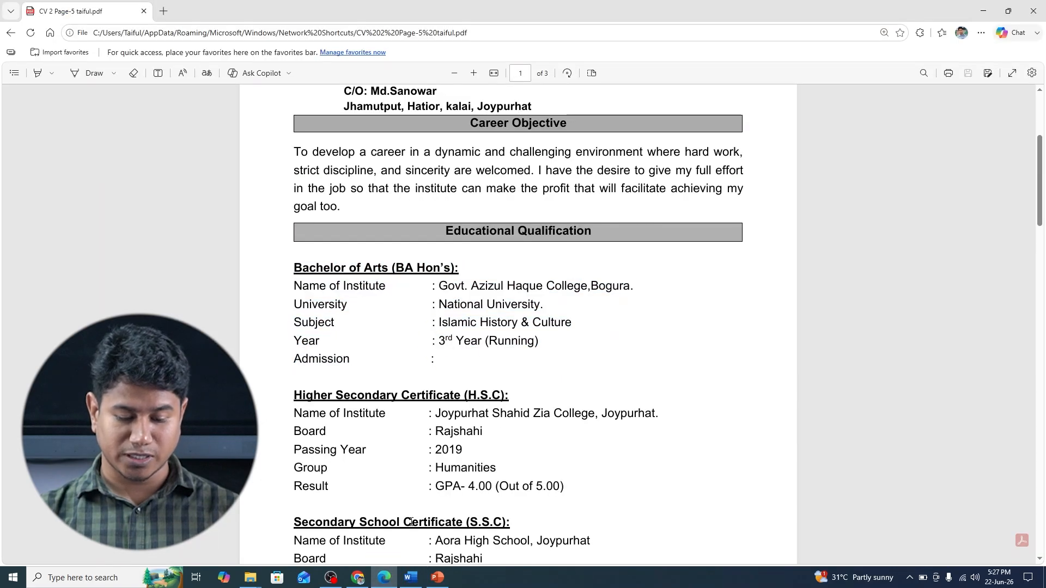
{"action": "left_click", "coordinate": [411, 577]}
{"action": "left_click_drag", "start_coordinate": [445, 434], "coordinate": [457, 433]}
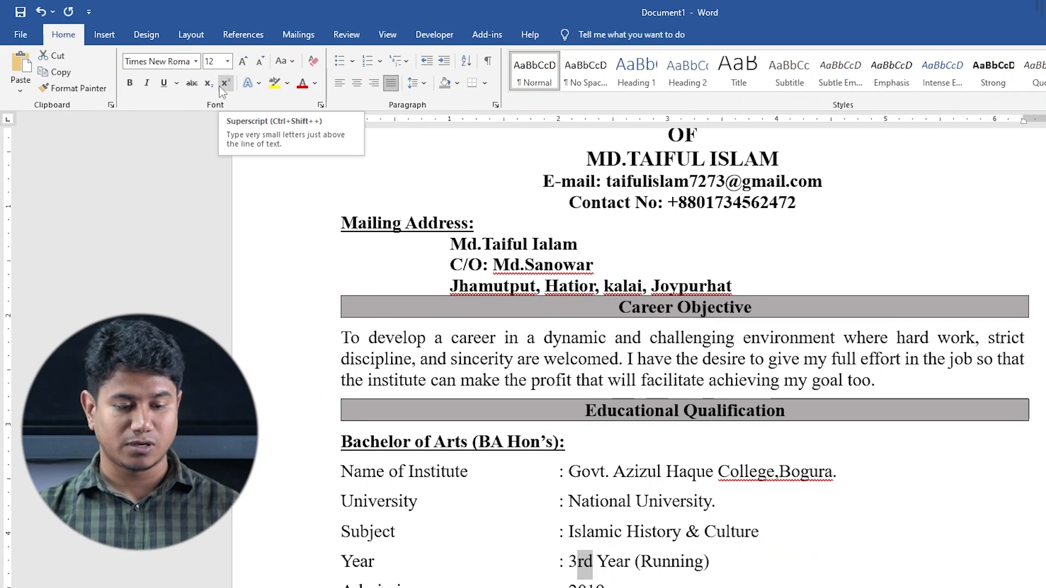
{"action": "left_click", "coordinate": [221, 87]}
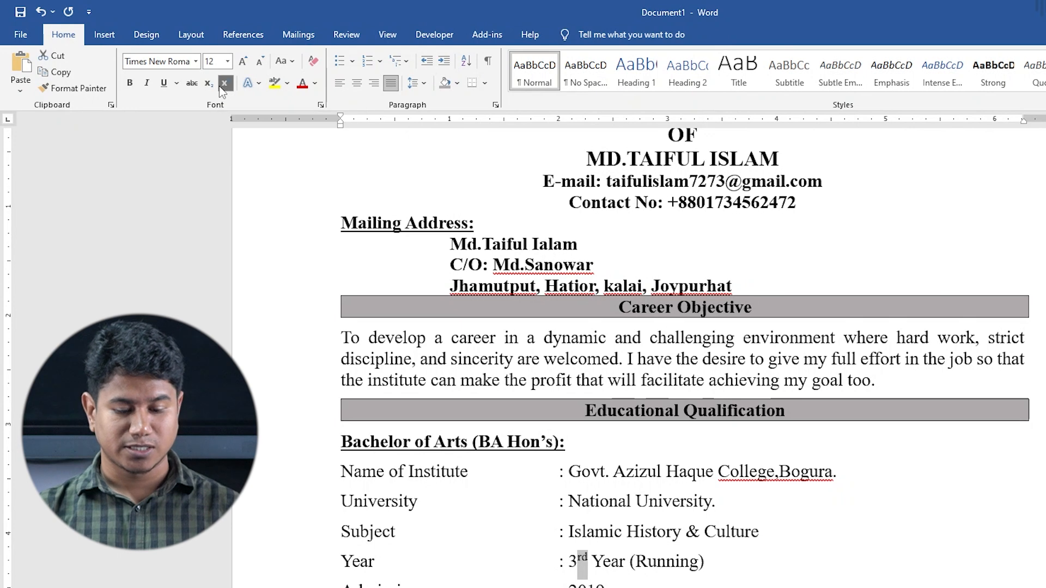
{"action": "left_click", "coordinate": [592, 568]}
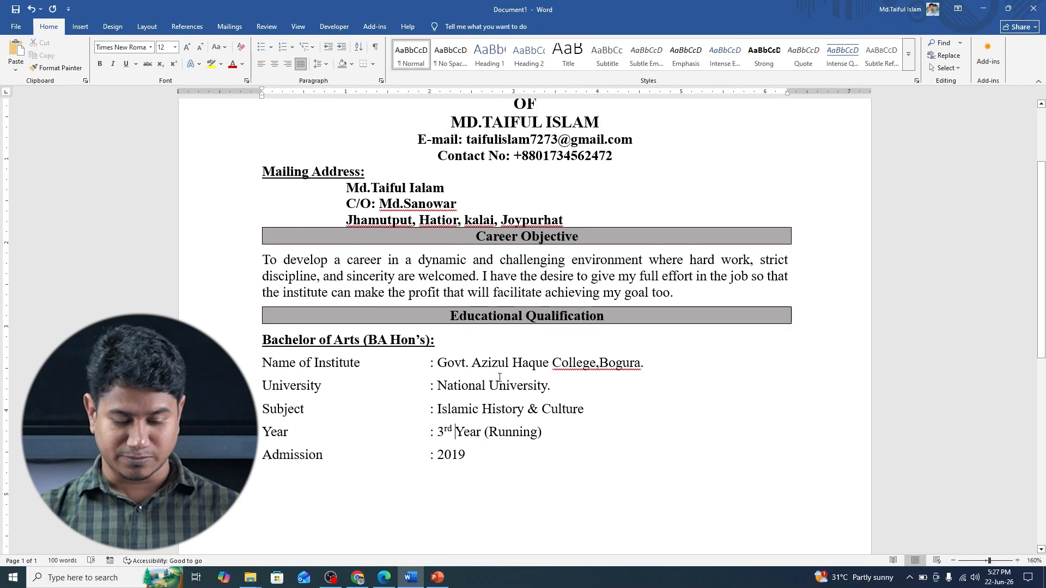
- Copy the Higher Secondary Certificate (H.S.C) block from the PDF and paste it in Word below the Admission line, after a blank line
{"action": "left_click", "coordinate": [383, 577]}
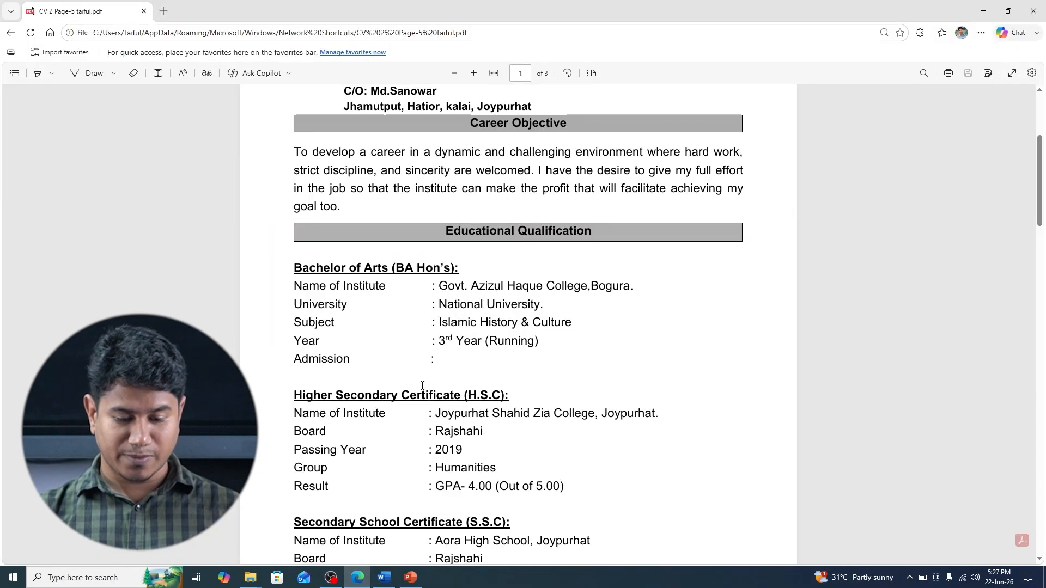
{"action": "scroll", "coordinate": [422, 386], "scroll_direction": "down", "scroll_amount": 1}
{"action": "left_click_drag", "start_coordinate": [295, 339], "coordinate": [590, 441]}
{"action": "right_click", "coordinate": [589, 446]}
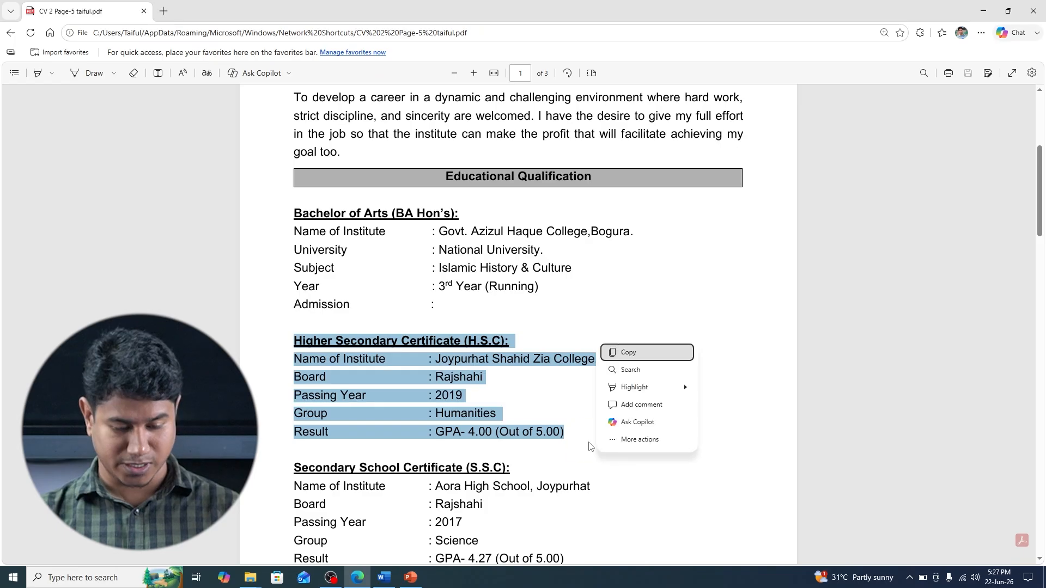
{"action": "key", "text": "ctrl+c"}
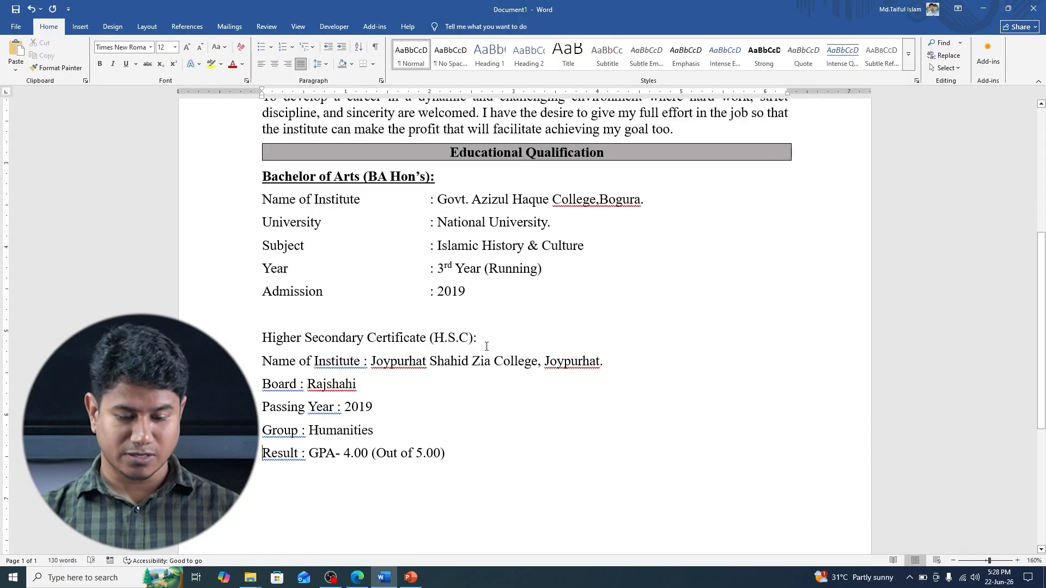
- Bold and underline the heading "Higher Secondary Certificate (H.S.C):"
{"action": "left_click_drag", "start_coordinate": [484, 343], "coordinate": [261, 337]}
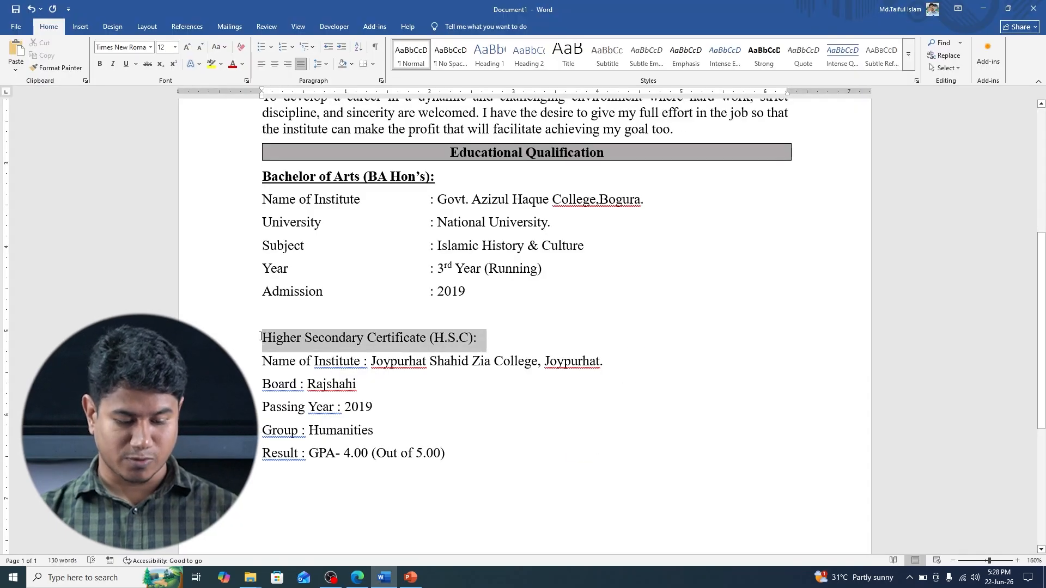
{"action": "key", "text": "ctrl+b"}
{"action": "key", "text": "ctrl+u"}
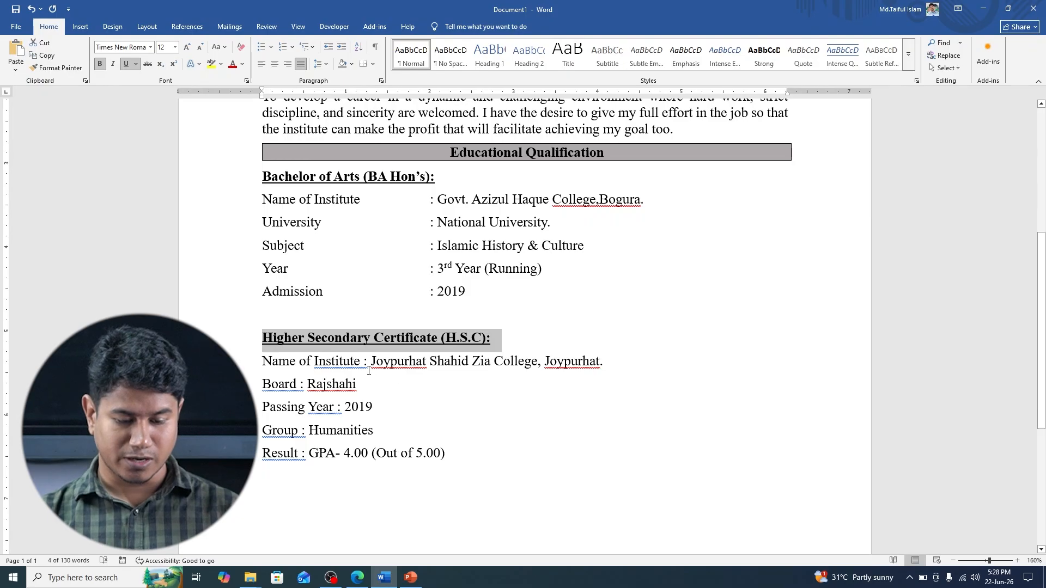
- Align the colons of the H.S.C Name of Institute and Board lines with tabs to match the block above
{"action": "left_click", "coordinate": [363, 366]}
{"action": "key", "text": "Tab"}
{"action": "key", "text": "Tab"}
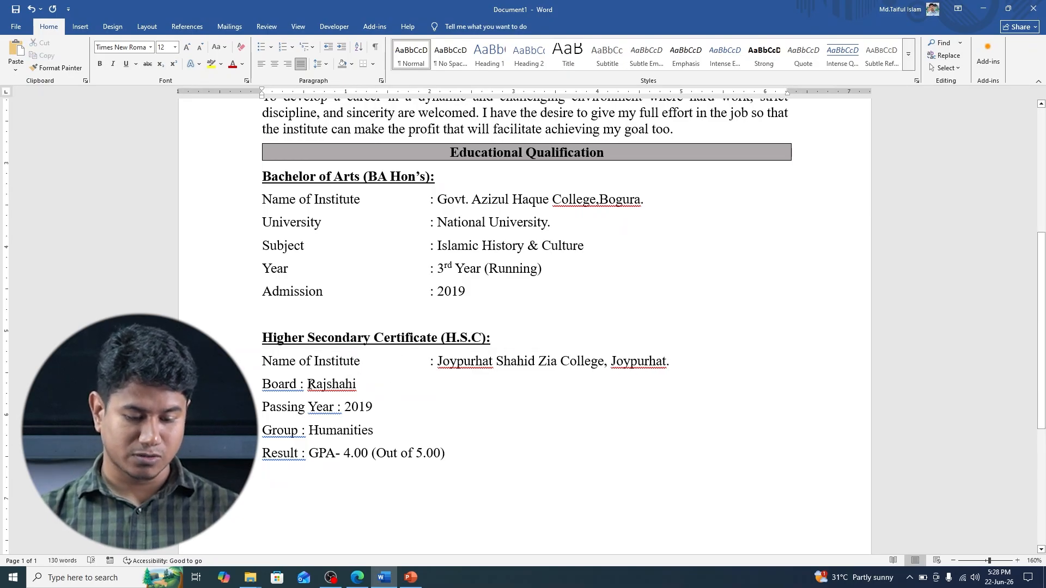
{"action": "left_click", "coordinate": [302, 384]}
{"action": "key", "text": "Tab"}
{"action": "key", "text": "Tab"}
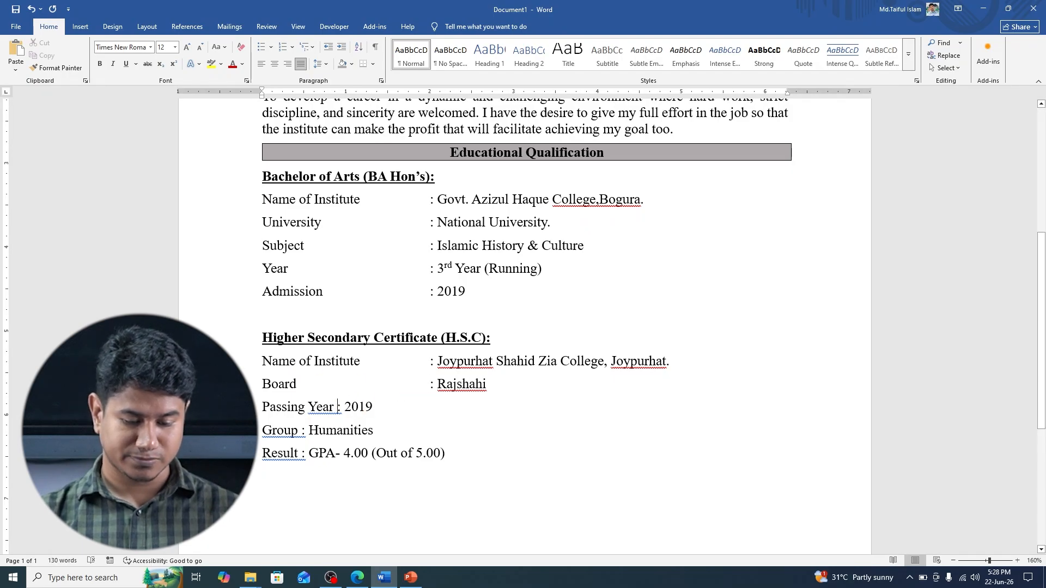
- Add tabs before the colons in the H.S.C Passing Year, Group and Result lines to align them with the Board line
{"action": "left_click", "coordinate": [337, 407]}
{"action": "key", "text": "Tab"}
{"action": "key", "text": "Tab"}
{"action": "left_click", "coordinate": [303, 432]}
{"action": "key", "text": "Tab"}
{"action": "key", "text": "Tab"}
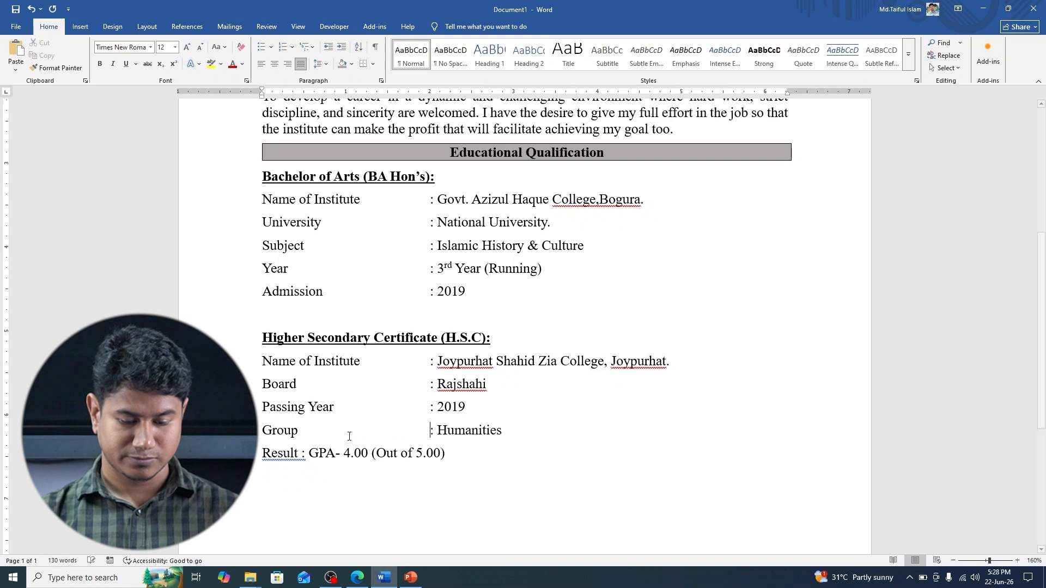
{"action": "left_click", "coordinate": [302, 453]}
{"action": "key", "text": "Tab"}
{"action": "key", "text": "Tab"}
{"action": "key", "text": "Tab"}
{"action": "key", "text": "Tab"}
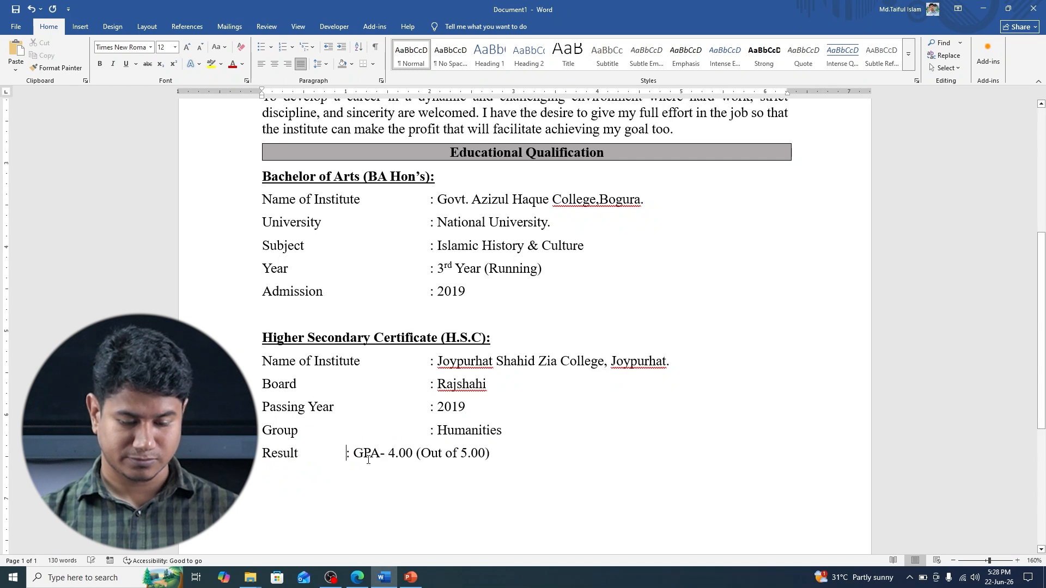
- Try to remove the space before the paragraphs from the blank line through the H.S.C Result line
{"action": "scroll", "coordinate": [461, 417], "scroll_direction": "down", "scroll_amount": 1}
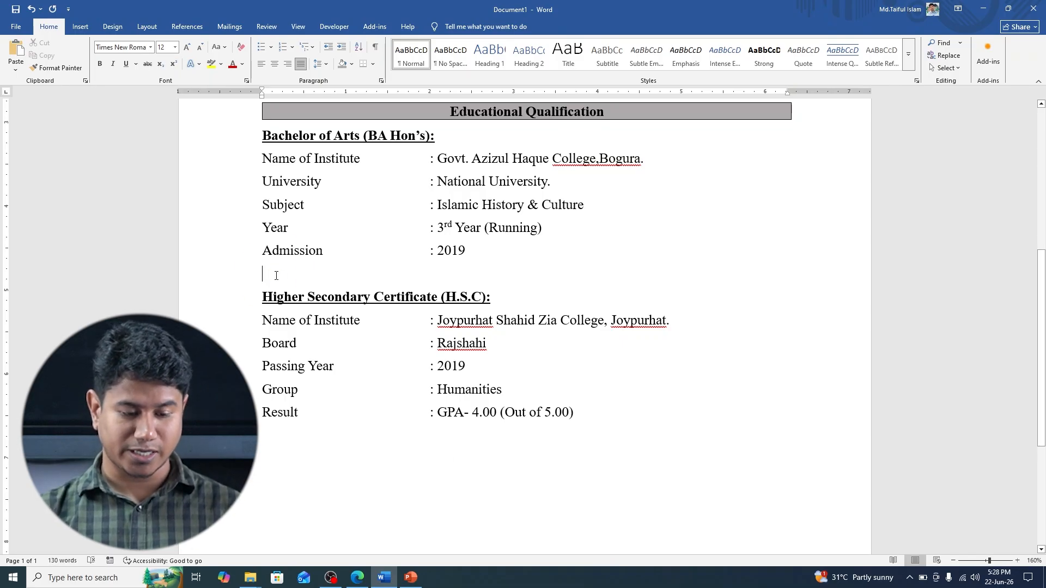
{"action": "left_click_drag", "start_coordinate": [276, 275], "coordinate": [578, 414]}
{"action": "left_click", "coordinate": [326, 65]}
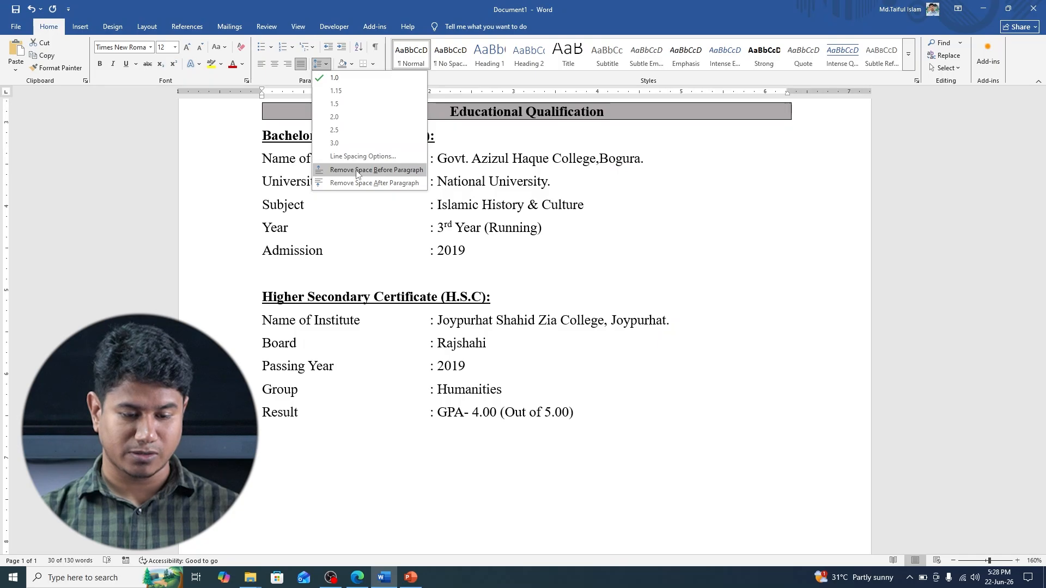
{"action": "left_click", "coordinate": [357, 170]}
- Set the font size of the blank line above the H.S.C heading to 6
{"action": "left_click", "coordinate": [165, 48]}
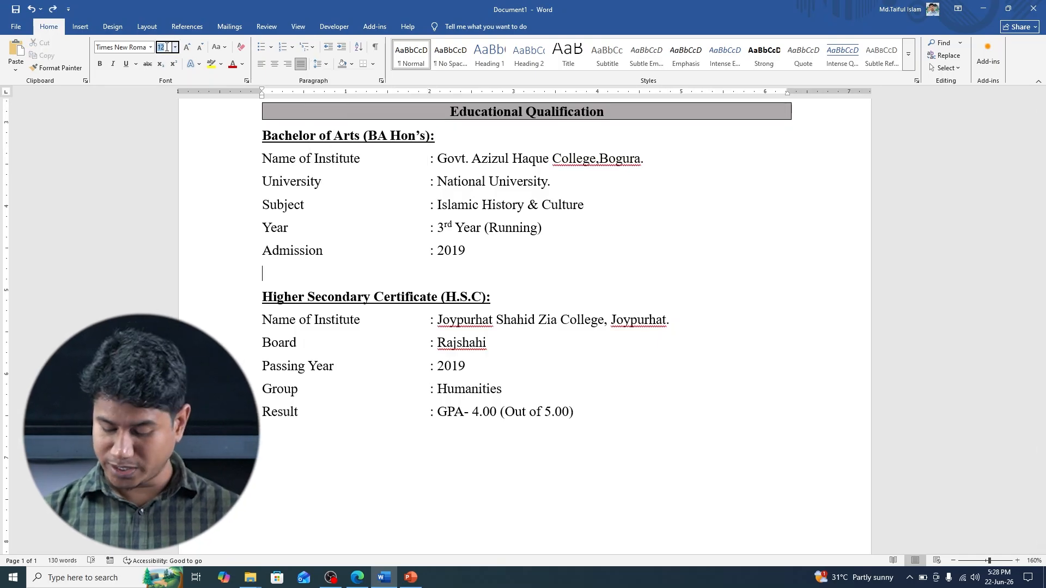
{"action": "type", "text": "6"}
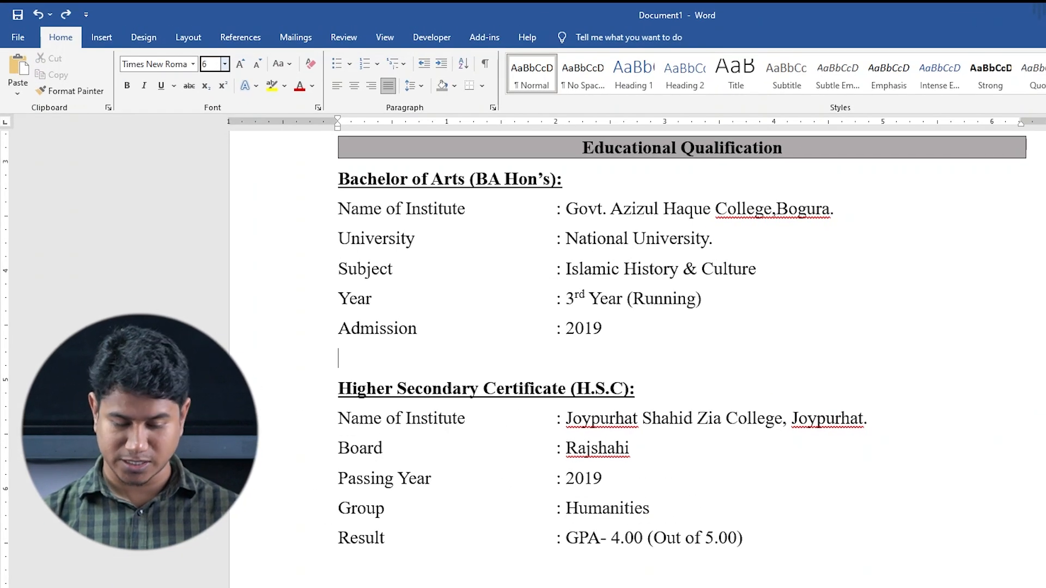
{"action": "key", "text": "Return"}
- Try to set the spacing before the H.S.C block's paragraphs to 0 pt through the line spacing options
{"action": "scroll", "coordinate": [410, 390], "scroll_direction": "up", "scroll_amount": 2}
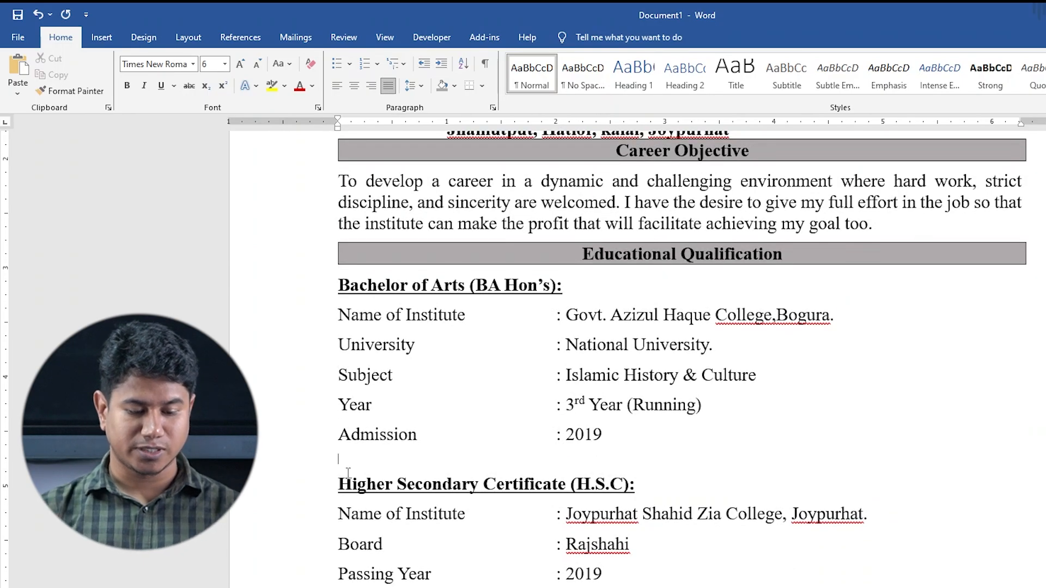
{"action": "left_click_drag", "start_coordinate": [340, 473], "coordinate": [659, 586]}
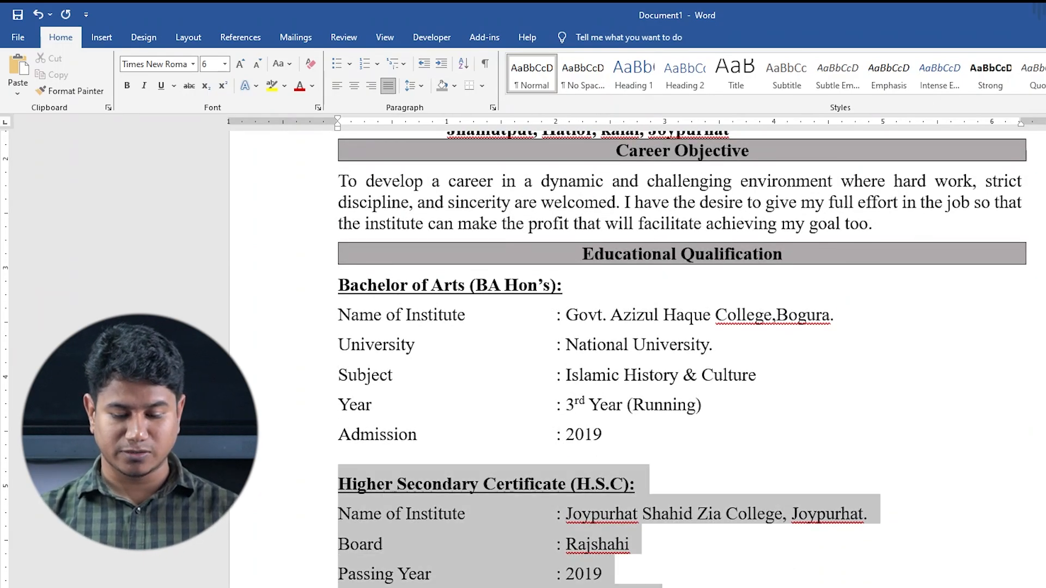
{"action": "left_click", "coordinate": [421, 85]}
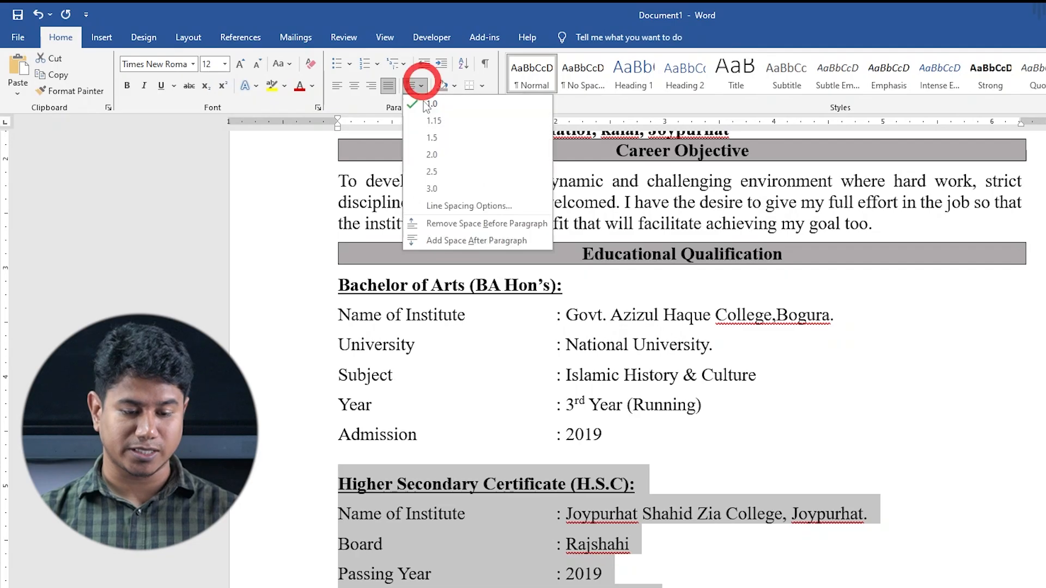
{"action": "left_click", "coordinate": [447, 207]}
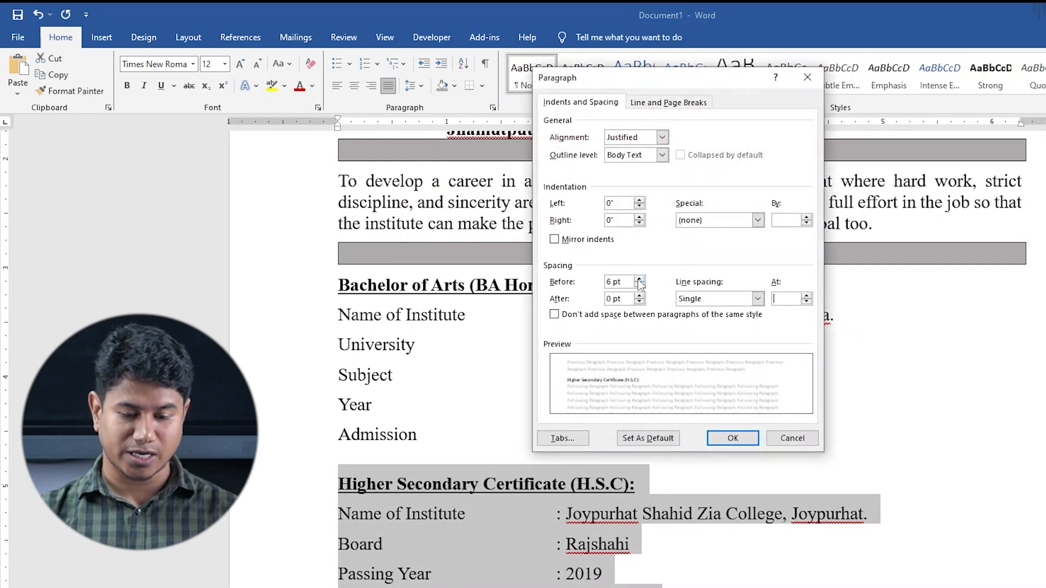
{"action": "left_click", "coordinate": [638, 279]}
{"action": "left_click", "coordinate": [639, 285]}
{"action": "left_click", "coordinate": [639, 285]}
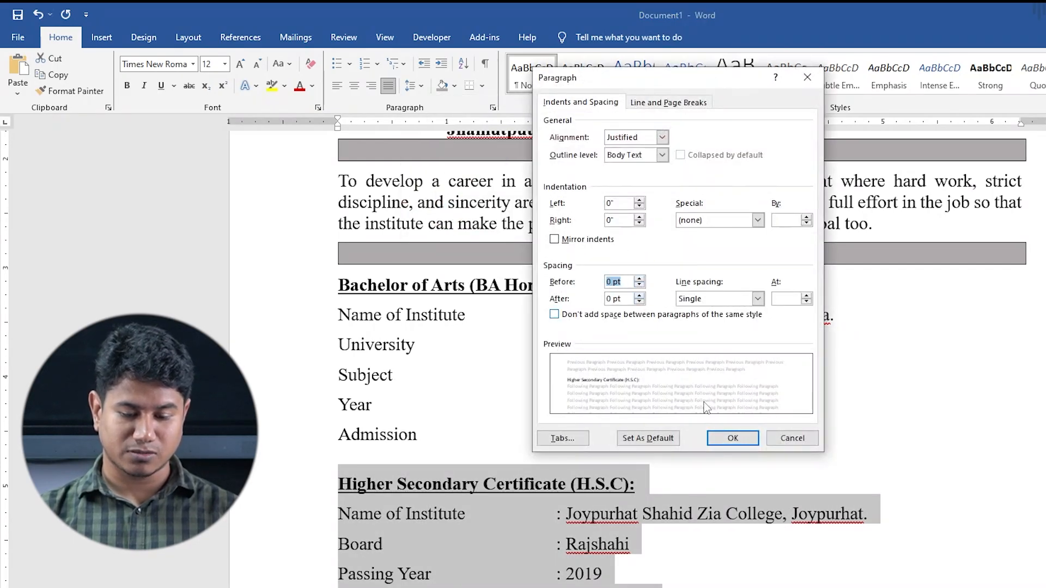
{"action": "left_click", "coordinate": [715, 439]}
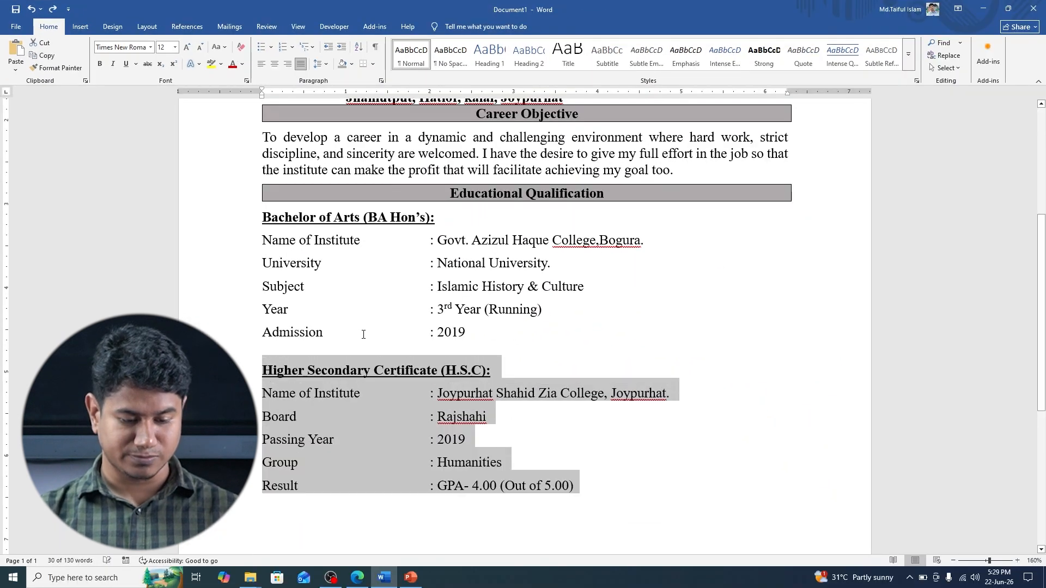
{"action": "left_click", "coordinate": [298, 351]}
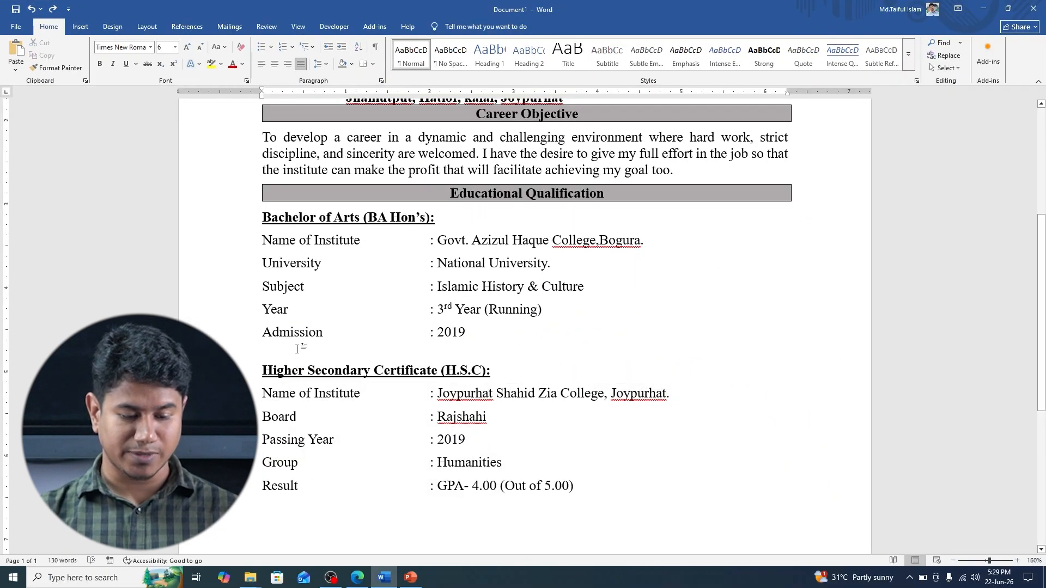
- Copy the Secondary School Certificate (S.S.C) block from the PDF and paste it in Word below the H.S.C Result line, after a blank line
{"action": "scroll", "coordinate": [258, 355], "scroll_direction": "down", "scroll_amount": 1}
{"action": "scroll", "coordinate": [259, 355], "scroll_direction": "down", "scroll_amount": 3}
{"action": "left_click", "coordinate": [586, 327]}
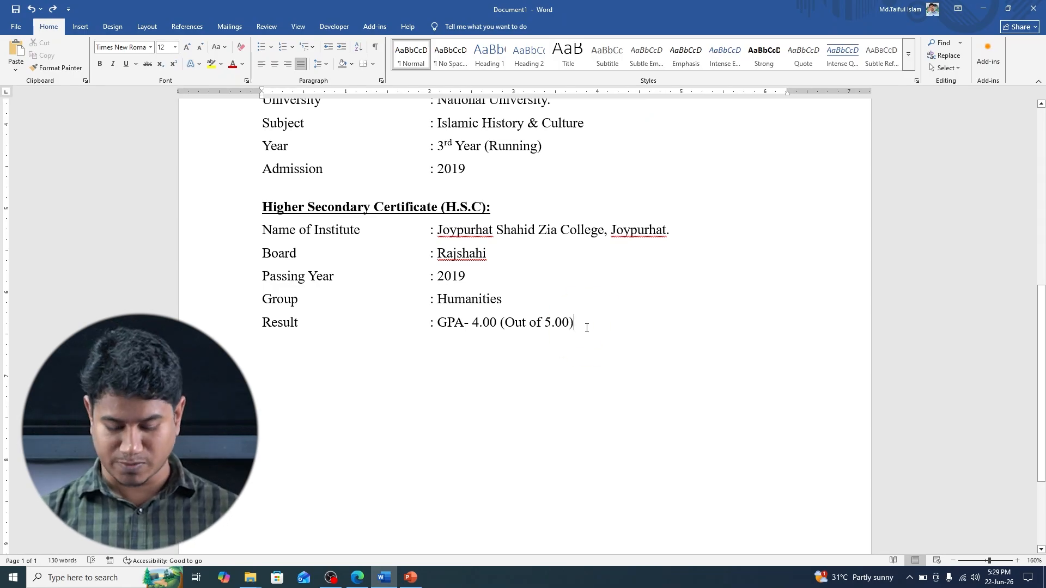
{"action": "key", "text": "Return"}
{"action": "key", "text": "alt+Tab"}
{"action": "key", "text": "ctrl+v"}
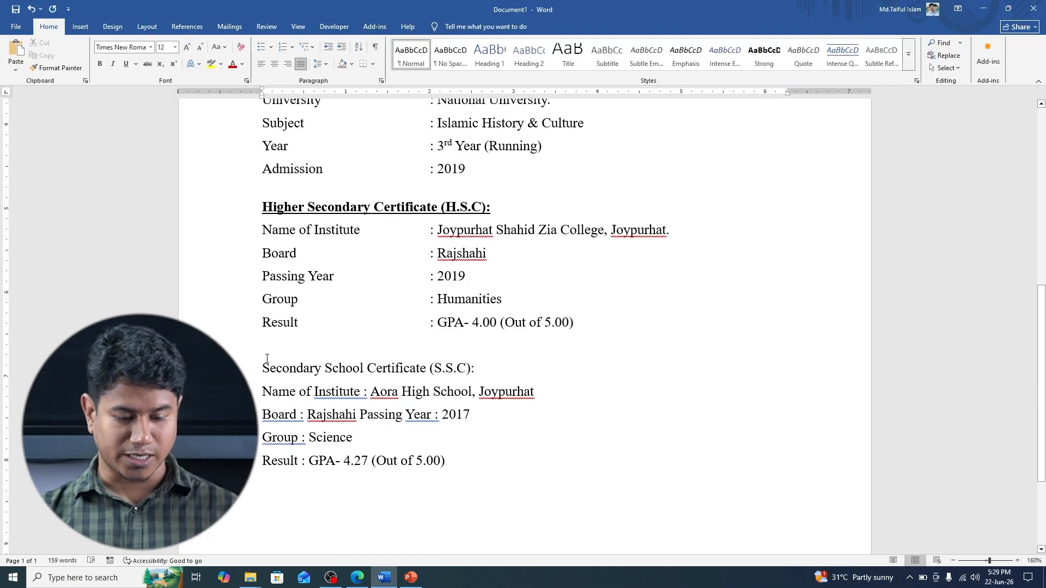
- Make the Secondary School Certificate (S.S.C) heading bold and underlined
{"action": "left_click_drag", "start_coordinate": [263, 368], "coordinate": [479, 375]}
{"action": "key", "text": "ctrl+b"}
{"action": "key", "text": "ctrl+u"}
{"action": "left_click", "coordinate": [278, 355]}
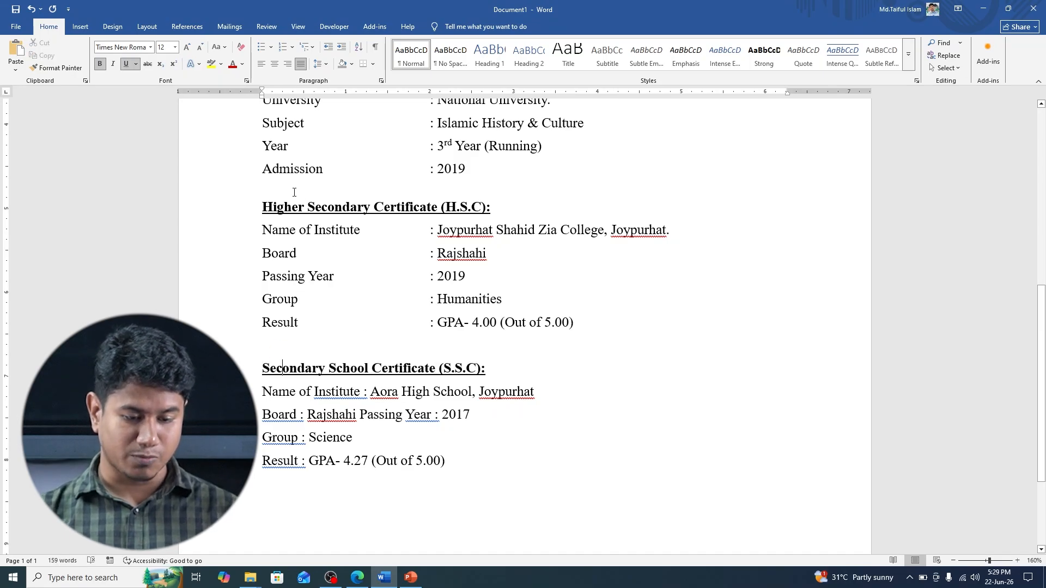
- Set the font size of the blank line above the S.S.C heading to 6
{"action": "left_click", "coordinate": [285, 188]}
{"action": "left_click", "coordinate": [272, 349]}
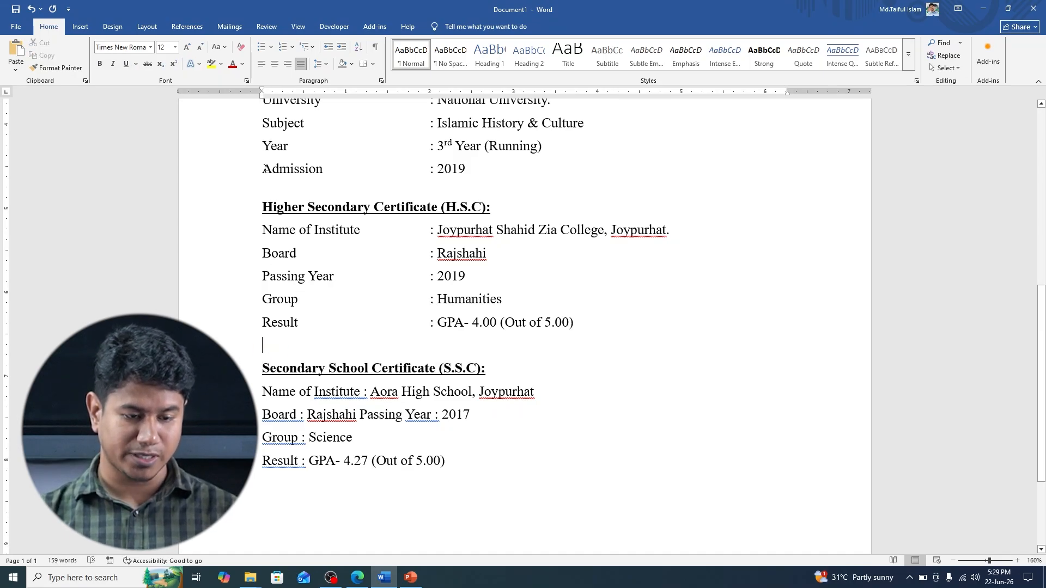
{"action": "left_click", "coordinate": [168, 48]}
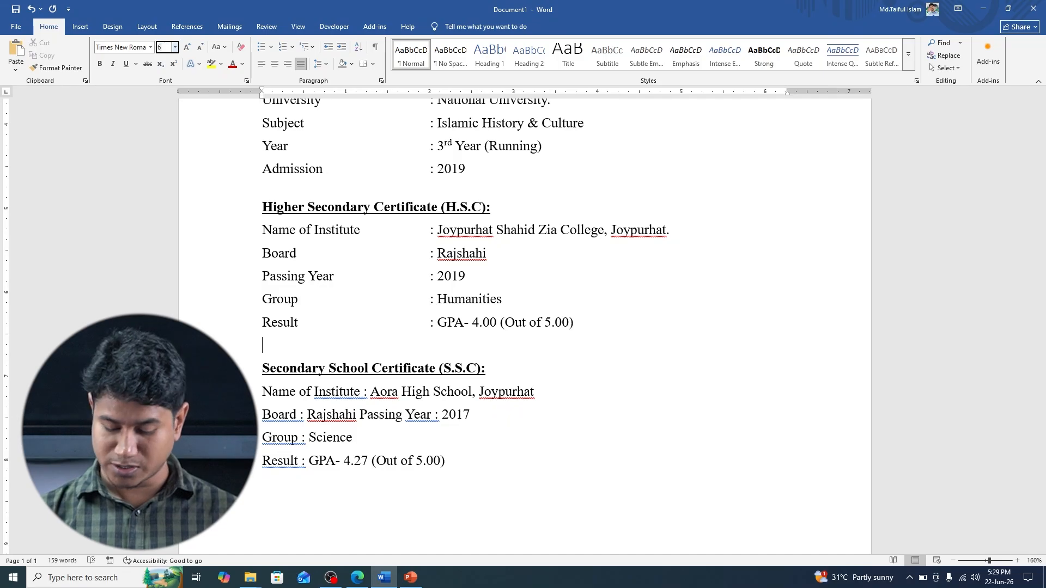
{"action": "type", "text": "6"}
{"action": "key", "text": "Return"}
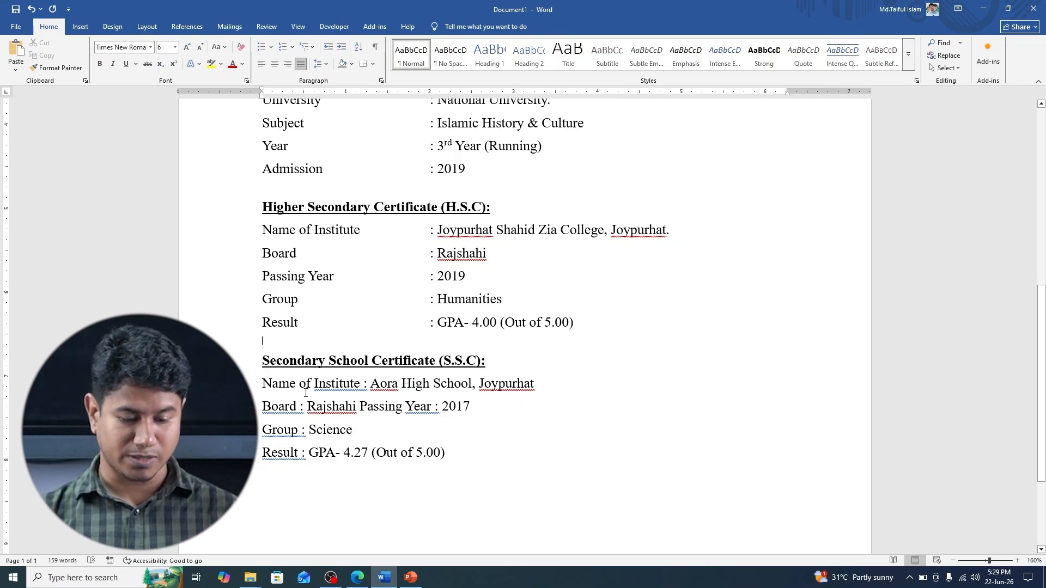
- Insert tab spacing before the colons of the S.S.C block's Name of Institute, Board and Group lines to align them with the H.S.C block
{"action": "left_click", "coordinate": [364, 388]}
{"action": "key", "text": "Tab"}
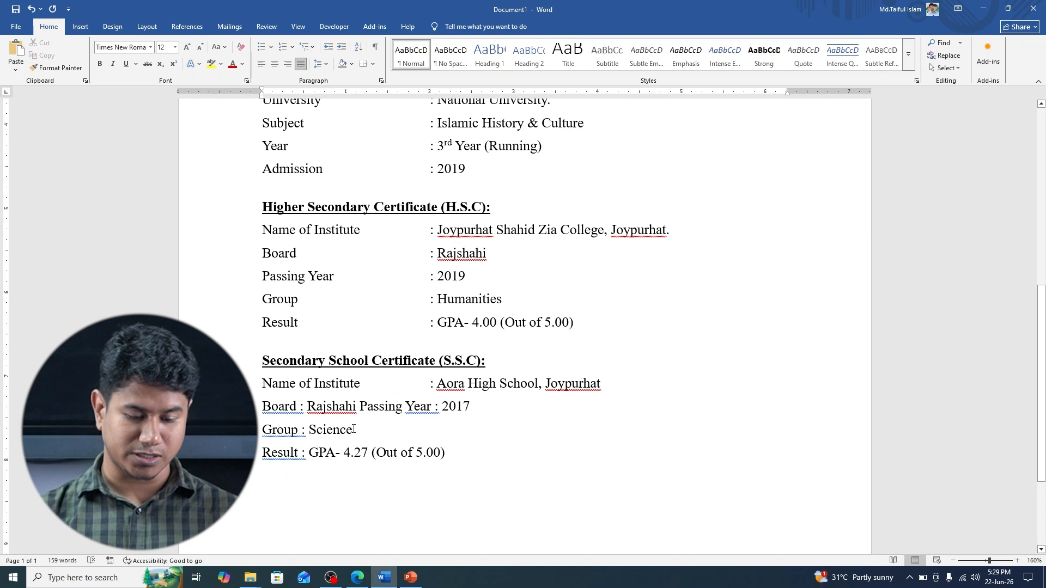
{"action": "left_click", "coordinate": [301, 407]}
{"action": "key", "text": "Tab"}
{"action": "left_click", "coordinate": [304, 431]}
{"action": "key", "text": "Tab"}
{"action": "key", "text": "Tab"}
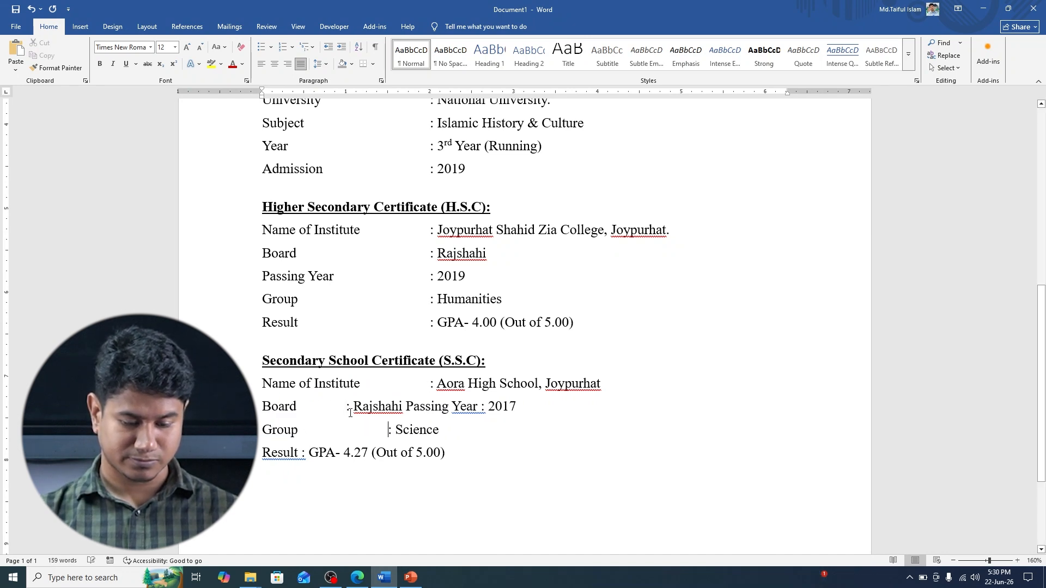
{"action": "key", "text": "Tab"}
{"action": "key", "text": "Tab"}
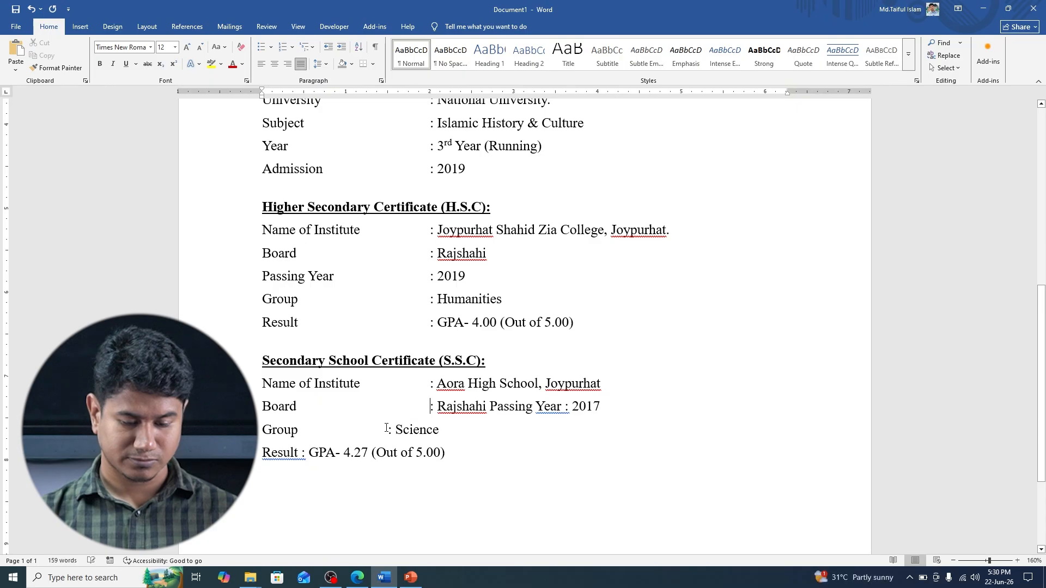
- Align the Group and Result values under Secondary School Certificate with the value column of the lines above
{"action": "left_click", "coordinate": [387, 428]}
{"action": "key", "text": "Tab"}
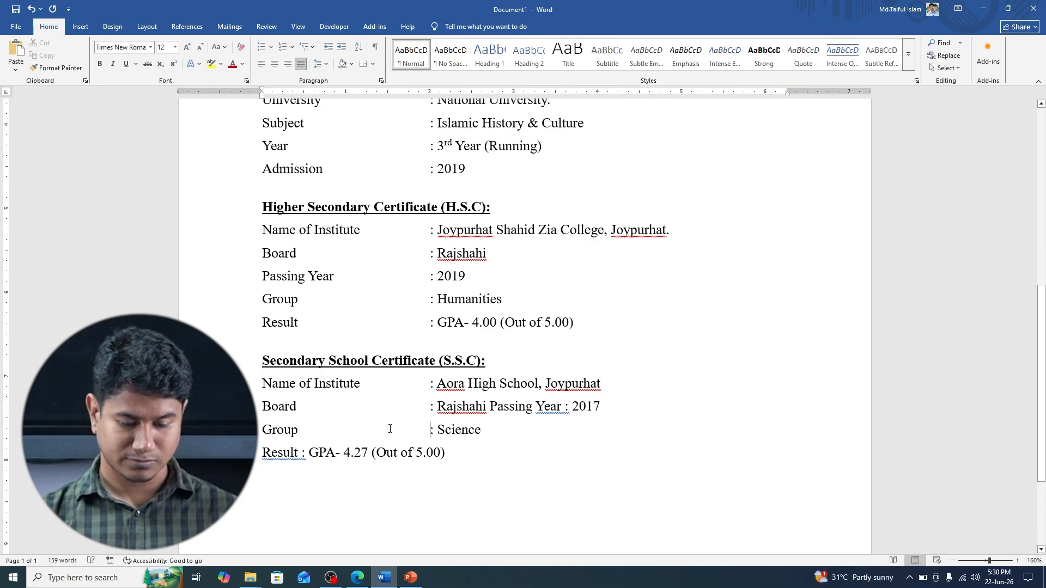
{"action": "left_click", "coordinate": [302, 453]}
{"action": "key", "text": "Tab"}
{"action": "key", "text": "Tab"}
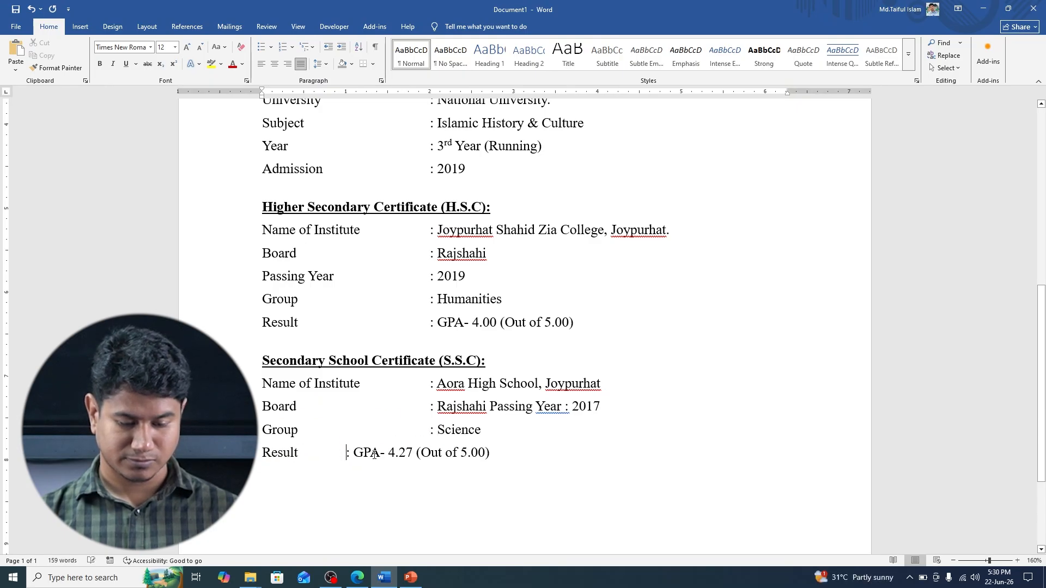
- Review the Word resume, then switch to the reference CV PDF in Edge and compare its headings and section layout
{"action": "scroll", "coordinate": [581, 420], "scroll_direction": "down", "scroll_amount": 2}
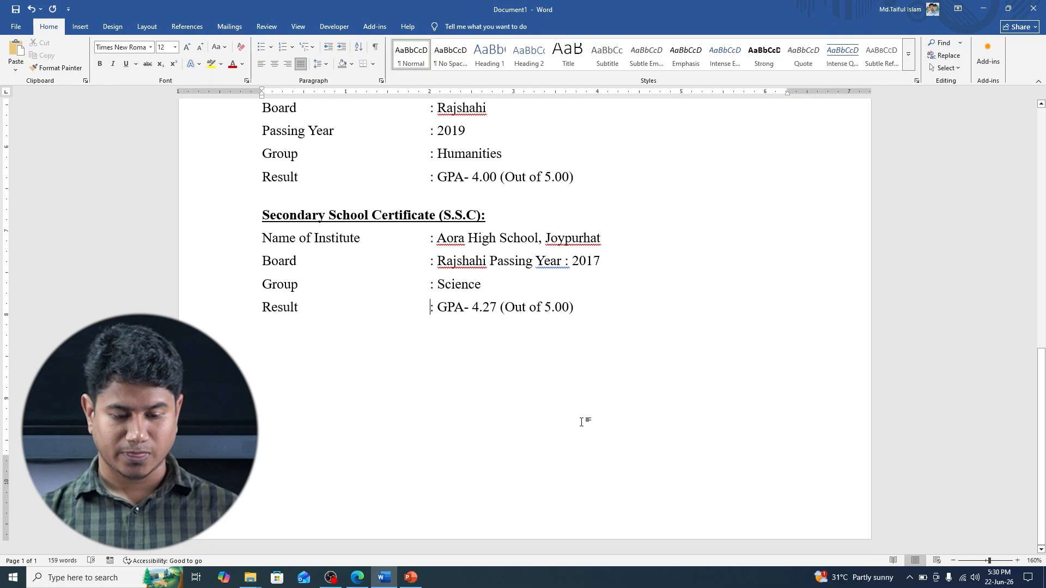
{"action": "scroll", "coordinate": [581, 419], "scroll_direction": "up", "scroll_amount": 10}
{"action": "scroll", "coordinate": [581, 420], "scroll_direction": "down", "scroll_amount": 9}
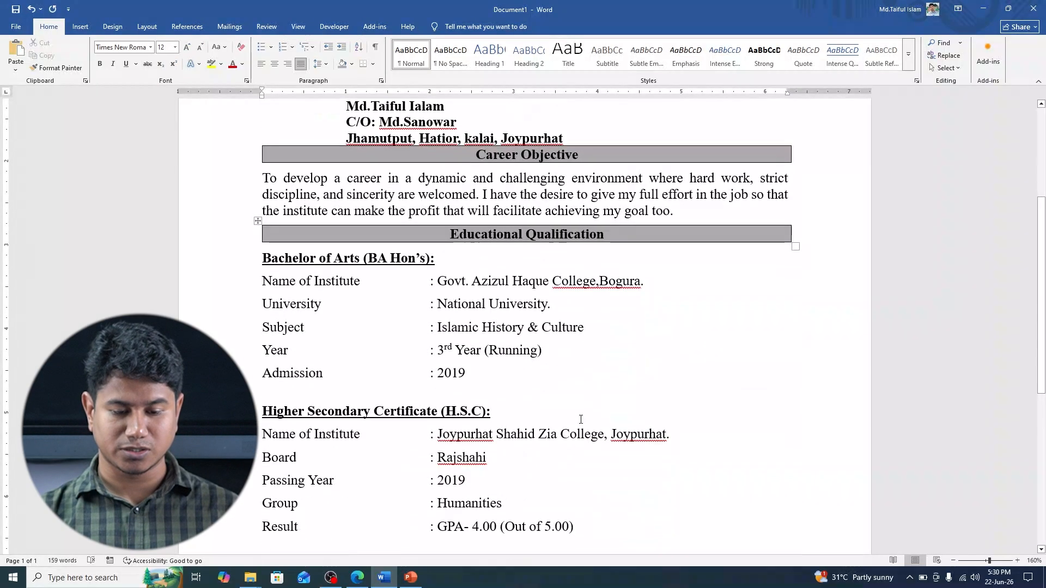
{"action": "scroll", "coordinate": [580, 419], "scroll_direction": "up", "scroll_amount": 10}
{"action": "scroll", "coordinate": [580, 420], "scroll_direction": "down", "scroll_amount": 5}
{"action": "left_click", "coordinate": [357, 576]}
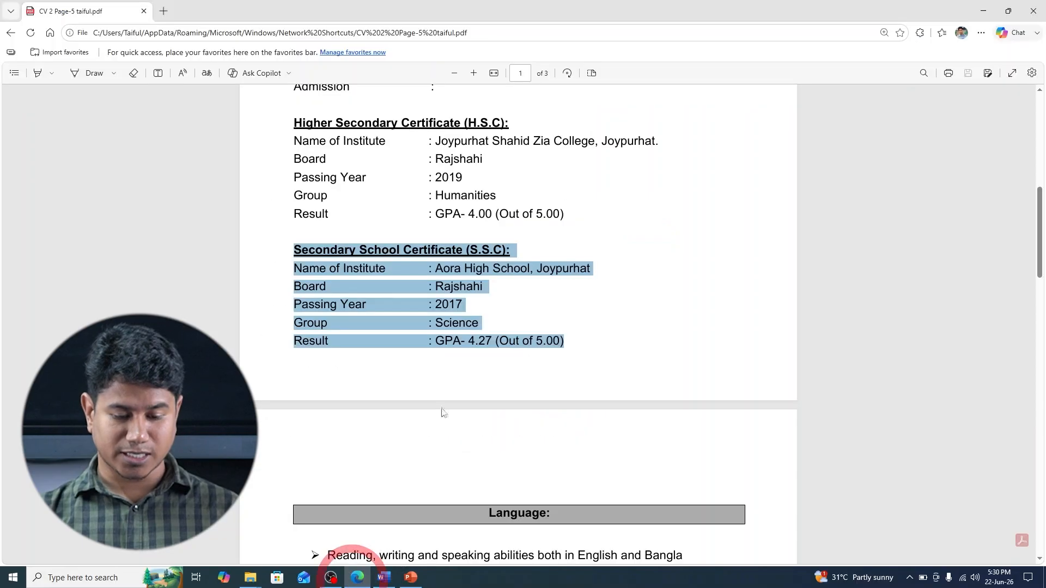
{"action": "scroll", "coordinate": [463, 277], "scroll_direction": "down", "scroll_amount": 4}
{"action": "scroll", "coordinate": [463, 276], "scroll_direction": "up", "scroll_amount": 10}
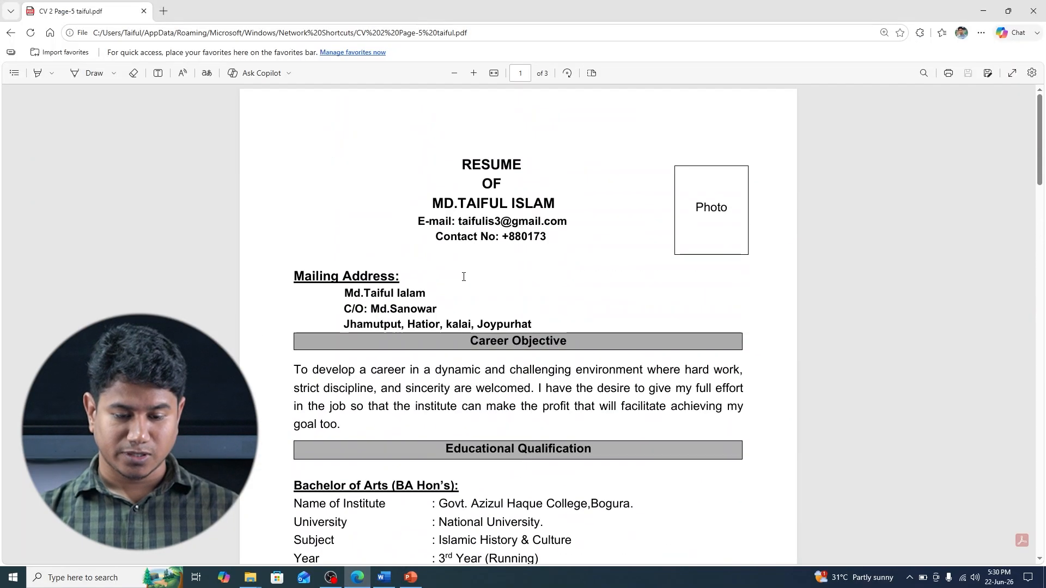
{"action": "scroll", "coordinate": [531, 291], "scroll_direction": "down", "scroll_amount": 10}
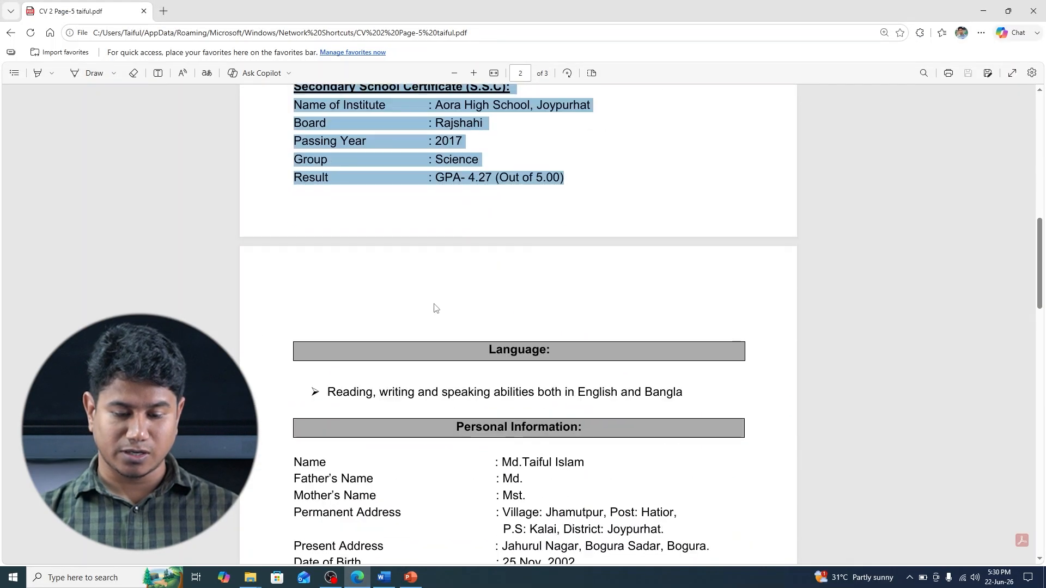
{"action": "scroll", "coordinate": [481, 368], "scroll_direction": "up", "scroll_amount": 3}
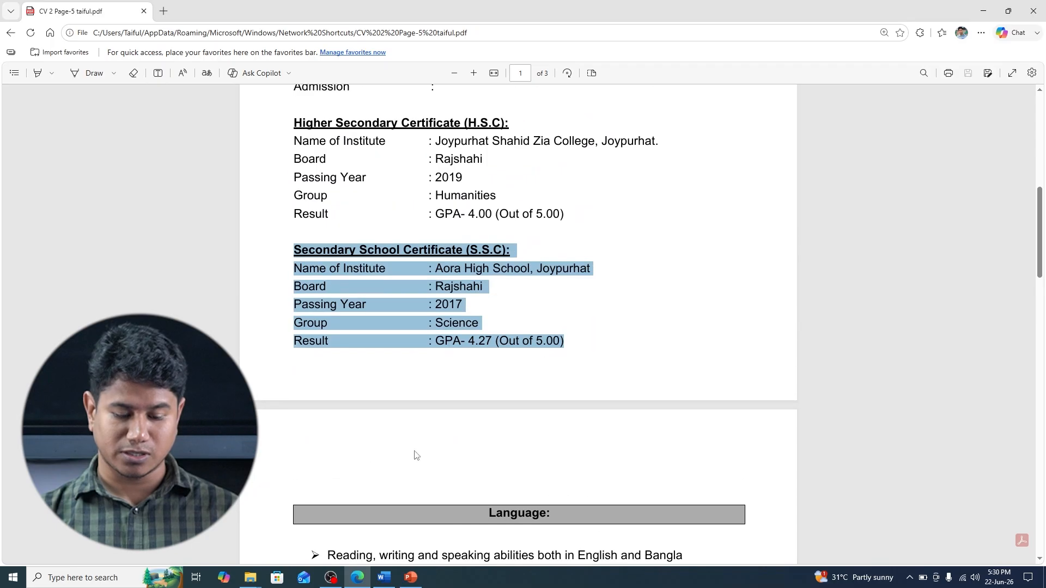
- Switch back to Word and set the Career Objective and Educational Qualification banner headings to 14 pt
{"action": "left_click", "coordinate": [384, 576]}
{"action": "scroll", "coordinate": [432, 334], "scroll_direction": "down", "scroll_amount": 2}
{"action": "scroll", "coordinate": [433, 335], "scroll_direction": "up", "scroll_amount": 6}
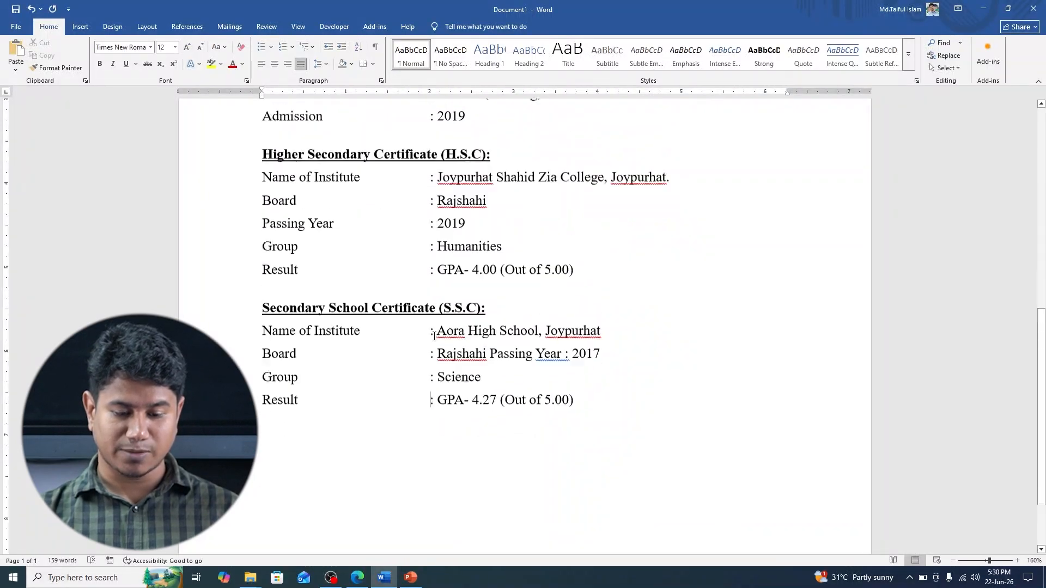
{"action": "scroll", "coordinate": [434, 336], "scroll_direction": "down", "scroll_amount": 2}
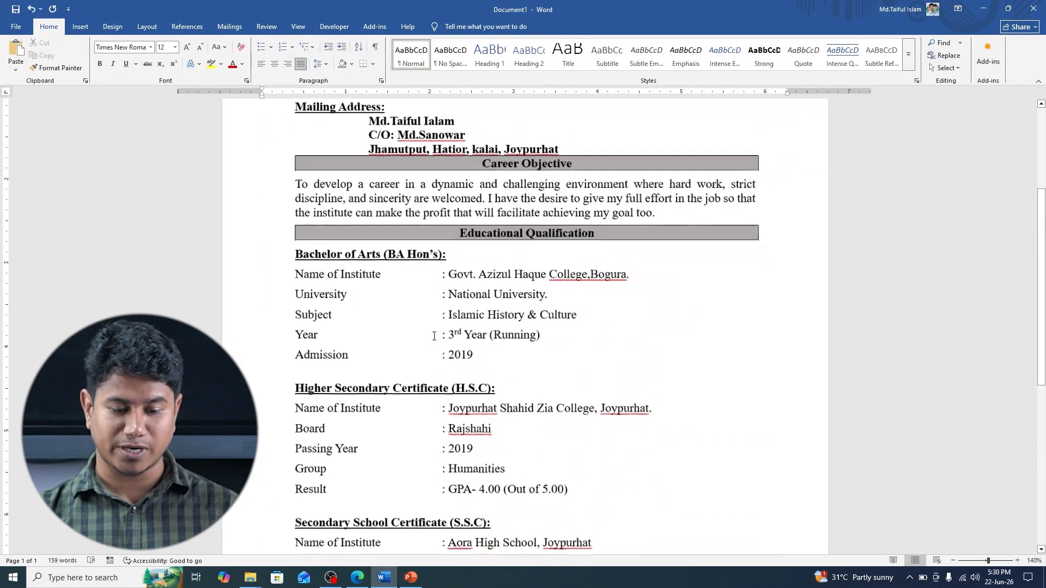
{"action": "scroll", "coordinate": [434, 336], "scroll_direction": "up", "scroll_amount": 3}
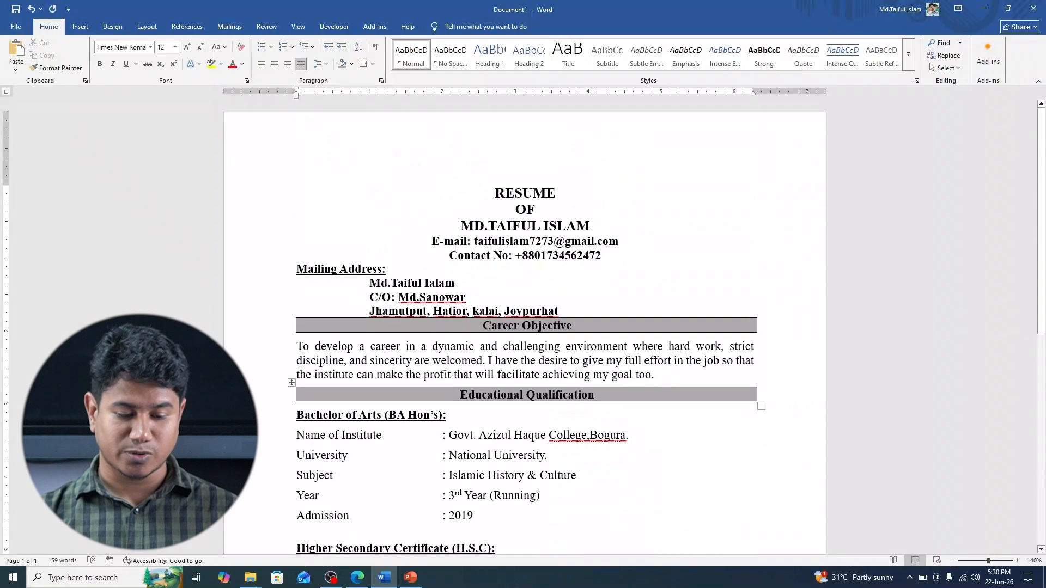
{"action": "left_click", "coordinate": [294, 347]}
{"action": "left_click", "coordinate": [357, 364]}
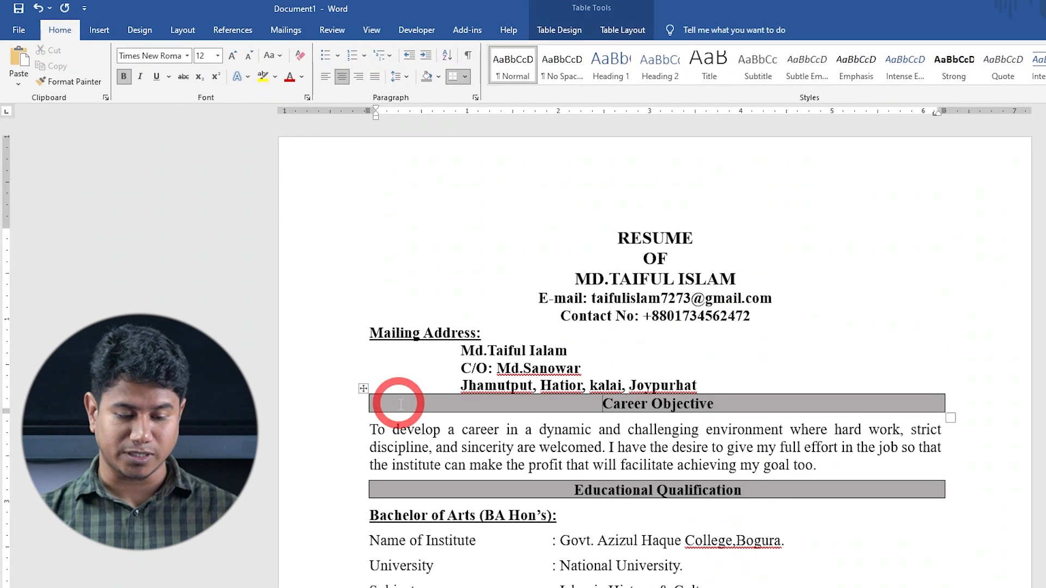
{"action": "left_click_drag", "start_coordinate": [601, 404], "coordinate": [715, 404]}
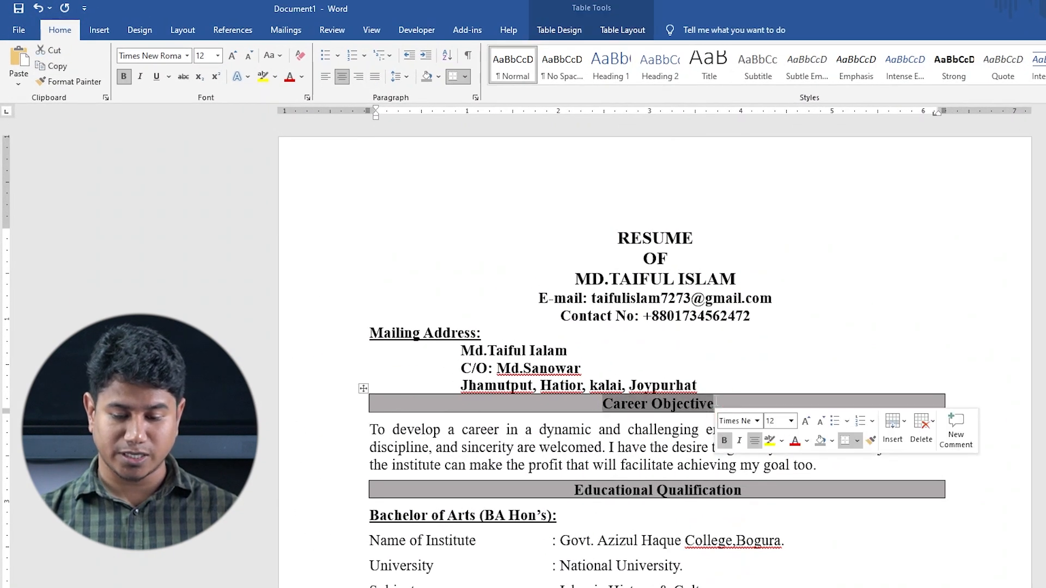
{"action": "type", "text": "14"}
{"action": "key", "text": "Return"}
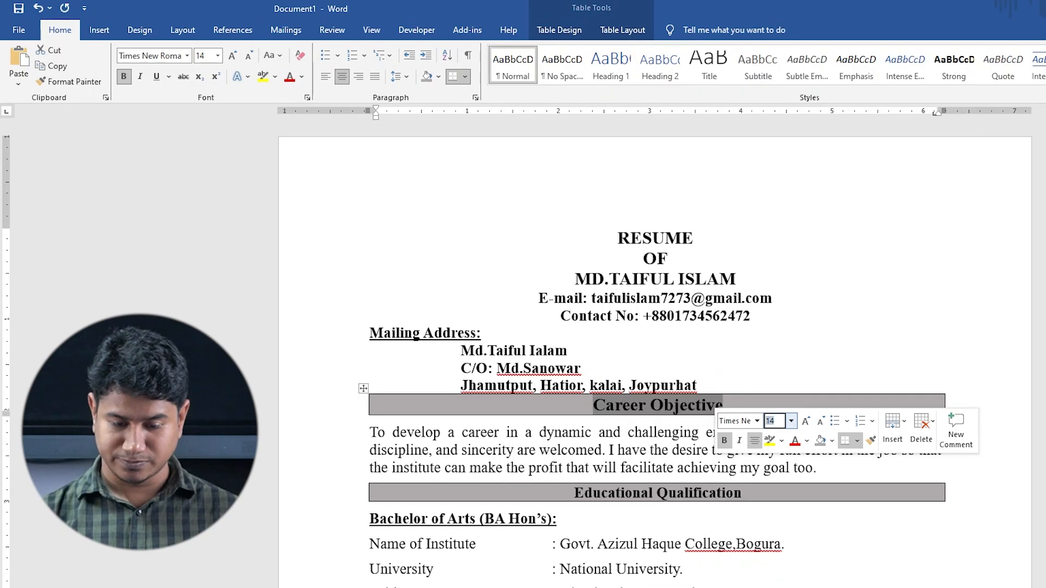
{"action": "triple_click", "coordinate": [670, 499]}
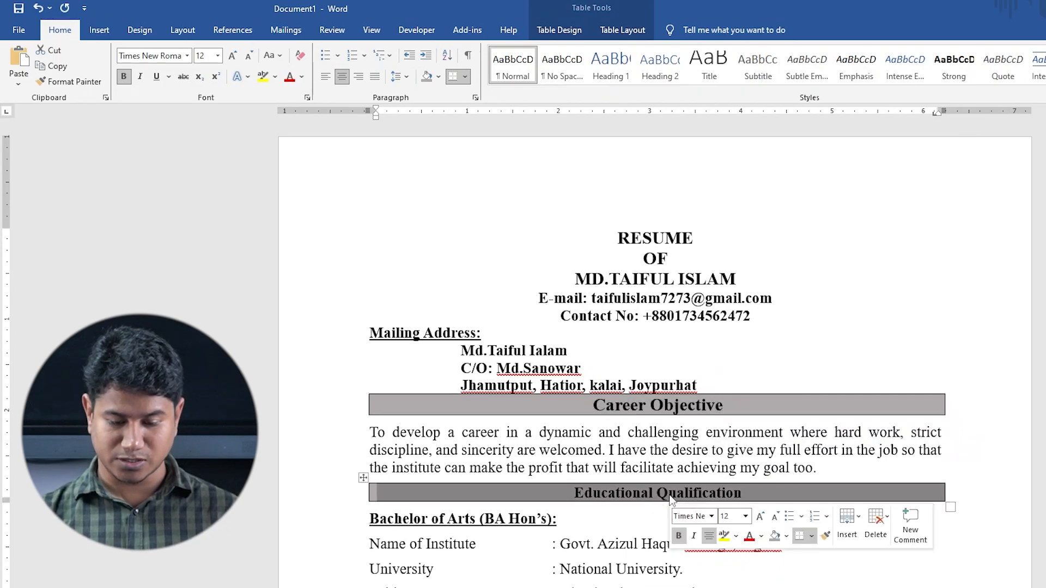
{"action": "key", "text": "Return"}
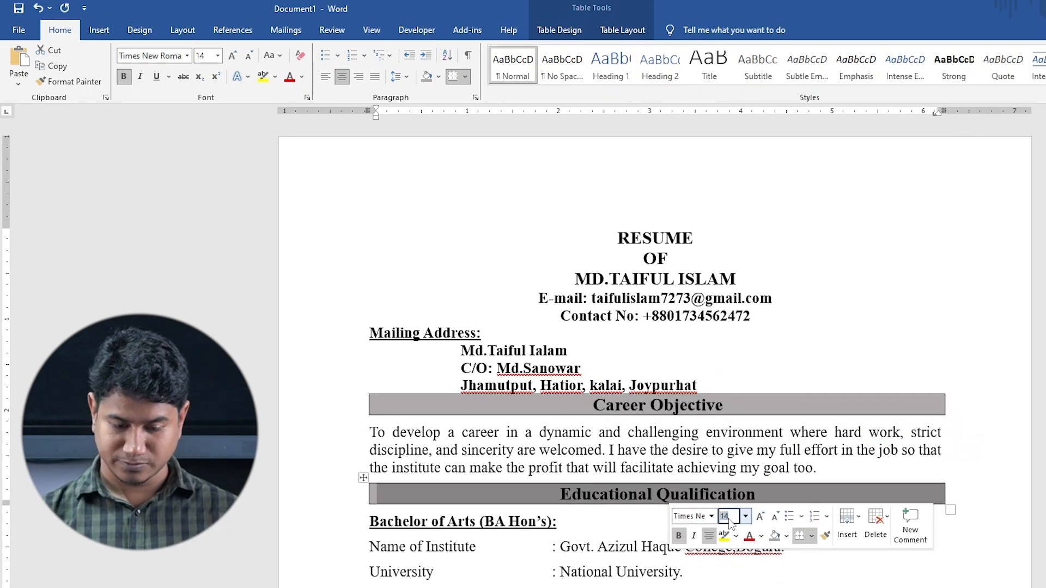
- Set the Bachelor of Arts (BA Hon's) heading to 14 pt
{"action": "left_click", "coordinate": [609, 547]}
{"action": "left_click_drag", "start_coordinate": [380, 522], "coordinate": [564, 526]}
{"action": "left_click", "coordinate": [641, 487]}
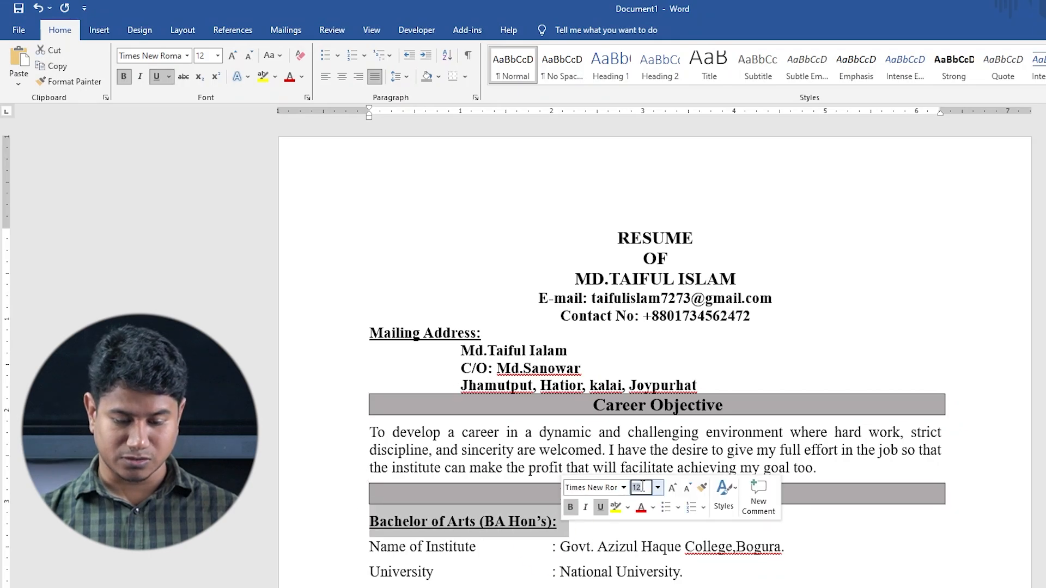
{"action": "type", "text": "14"}
{"action": "key", "text": "Return"}
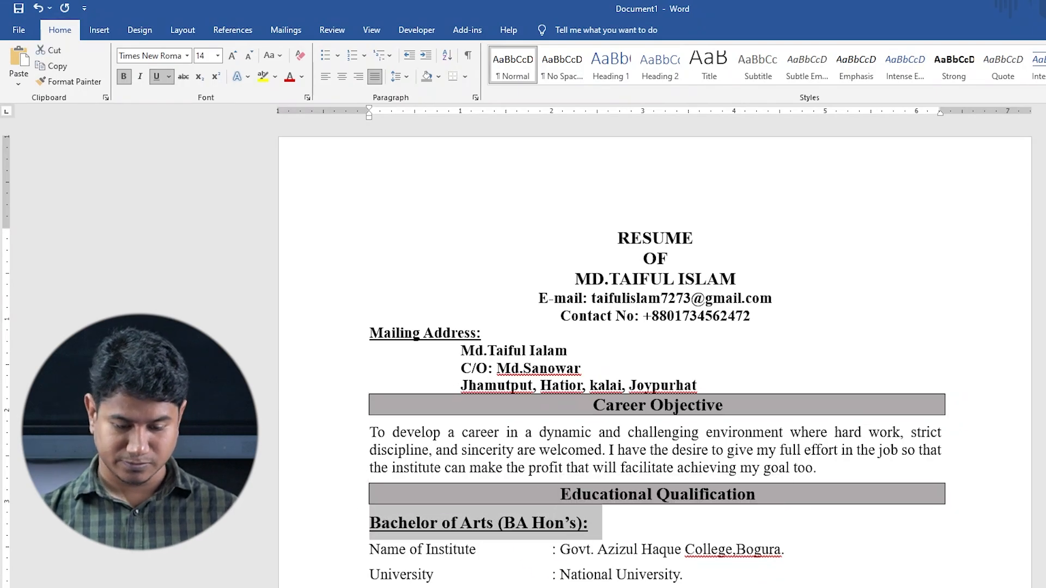
{"action": "left_click", "coordinate": [587, 572]}
- Set the Higher Secondary Certificate (H.S.C) heading to 14 pt
{"action": "scroll", "coordinate": [587, 572], "scroll_direction": "down", "scroll_amount": 3}
{"action": "left_click_drag", "start_coordinate": [371, 466], "coordinate": [628, 467]}
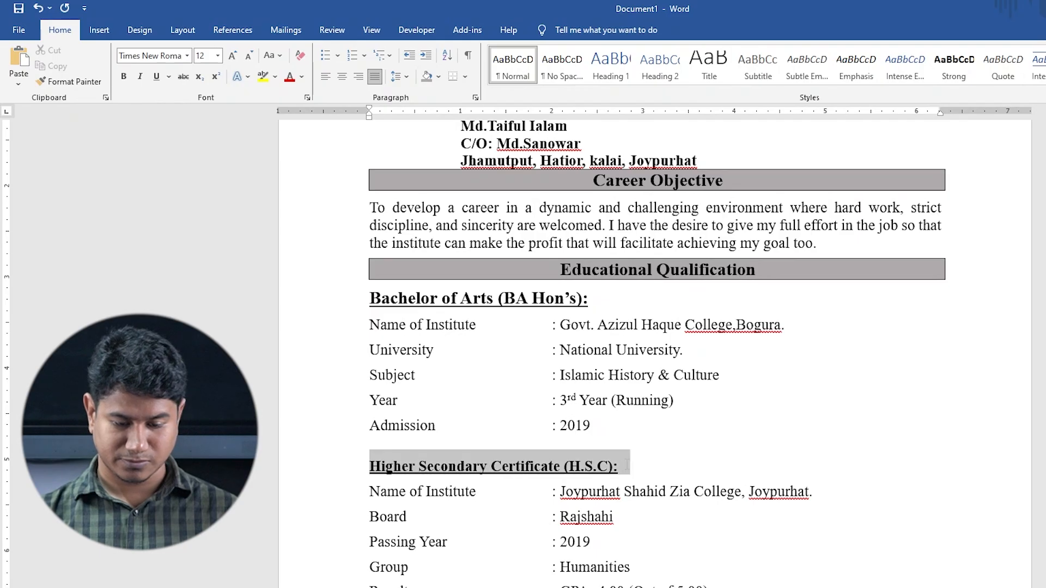
{"action": "left_click", "coordinate": [702, 420]}
{"action": "type", "text": "14"}
{"action": "key", "text": "Return"}
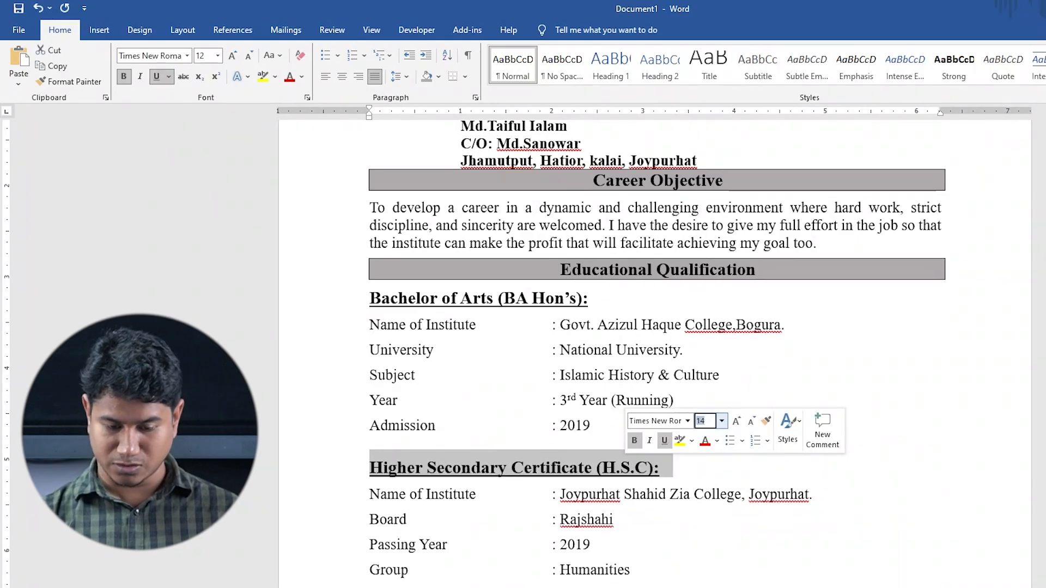
{"action": "left_click", "coordinate": [690, 442]}
- Set the Secondary School Certificate (S.S.C) heading to 14 pt
{"action": "scroll", "coordinate": [599, 381], "scroll_direction": "down", "scroll_amount": 2}
{"action": "left_click_drag", "start_coordinate": [371, 546], "coordinate": [623, 549]}
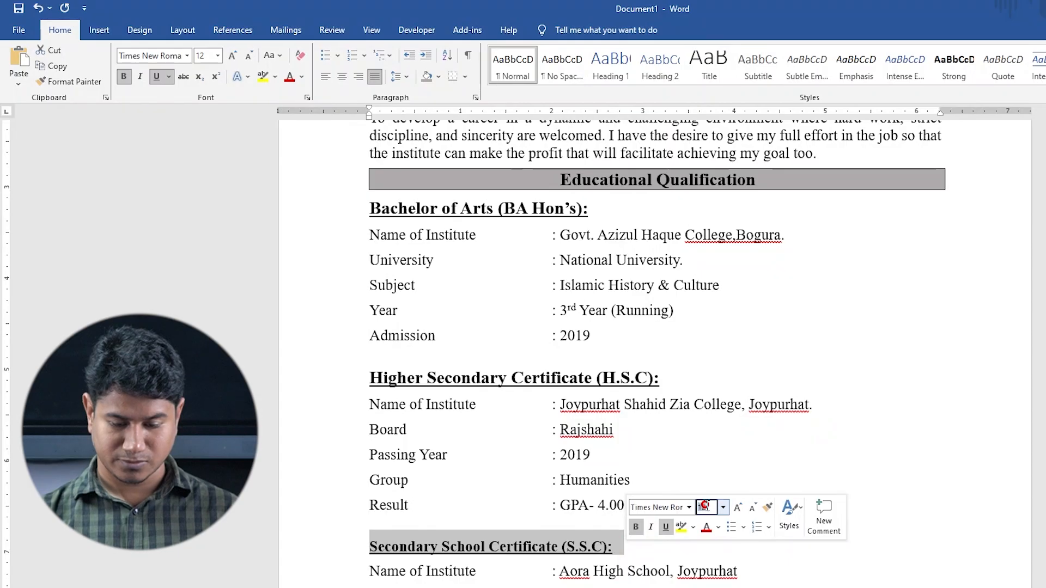
{"action": "type", "text": "14"}
{"action": "key", "text": "Return"}
{"action": "left_click", "coordinate": [658, 585]}
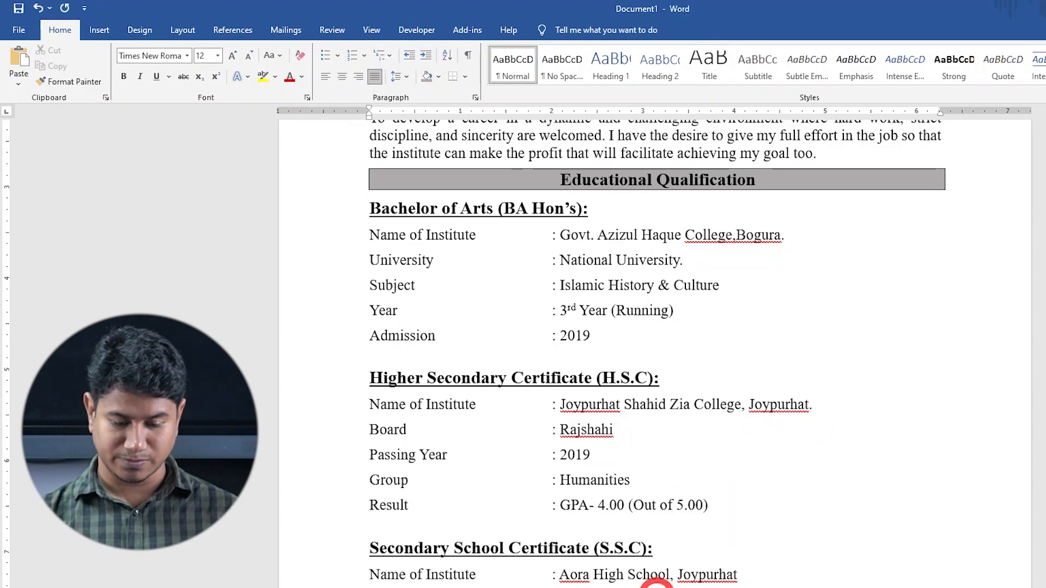
- Insert a blank line between the end of the mailing address and the Career Objective banner
{"action": "scroll", "coordinate": [659, 586], "scroll_direction": "down", "scroll_amount": 3}
{"action": "scroll", "coordinate": [598, 541], "scroll_direction": "up", "scroll_amount": 6}
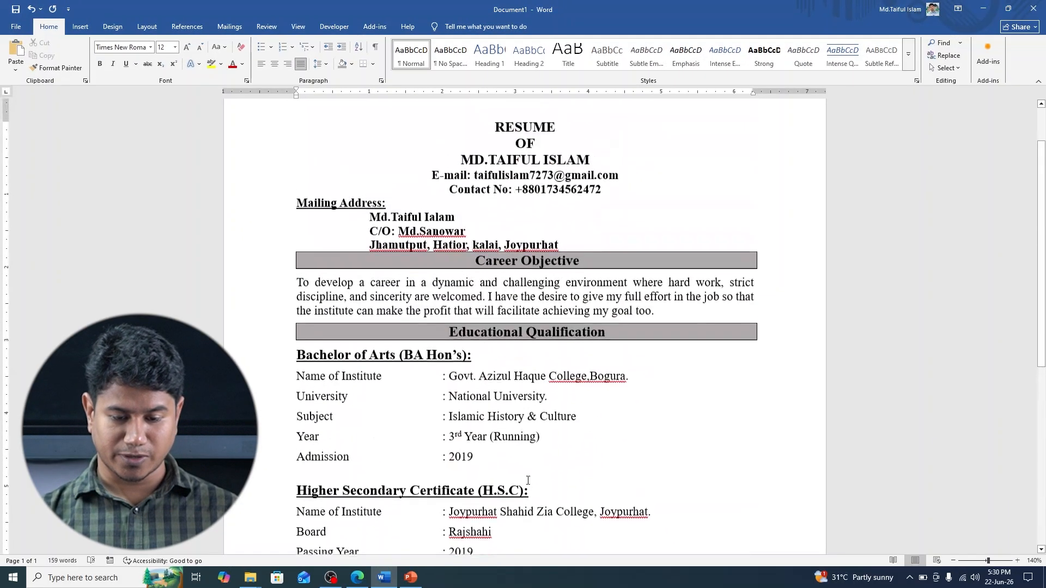
{"action": "scroll", "coordinate": [528, 480], "scroll_direction": "up", "scroll_amount": 2}
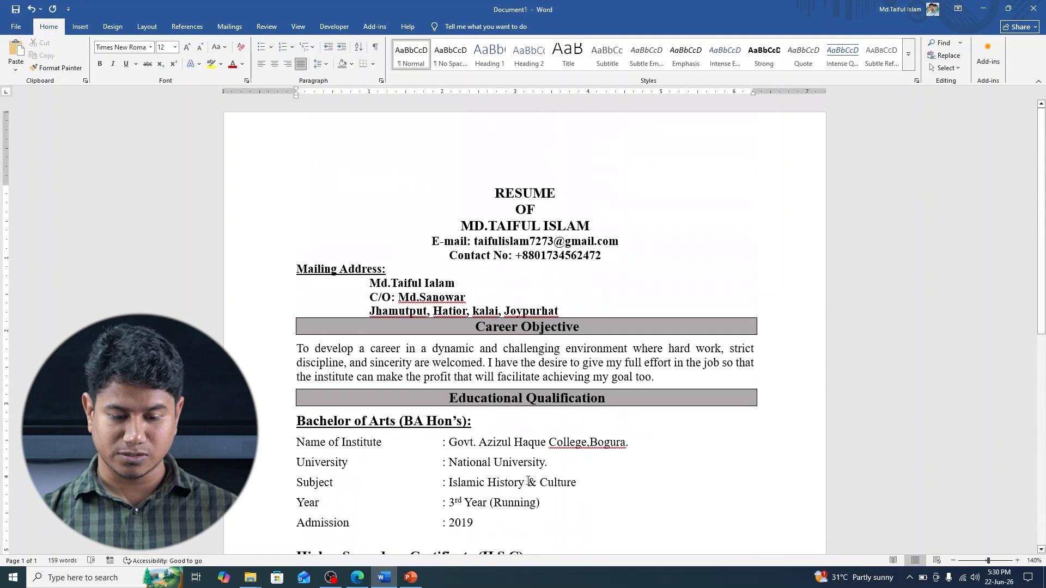
{"action": "left_click", "coordinate": [565, 311]}
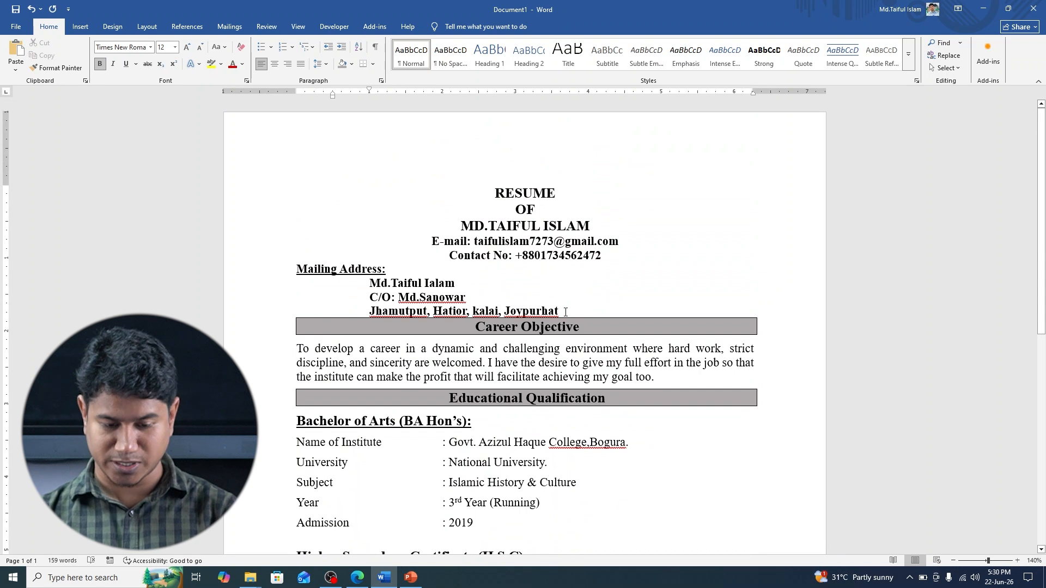
{"action": "scroll", "coordinate": [416, 339], "scroll_direction": "down", "scroll_amount": 12}
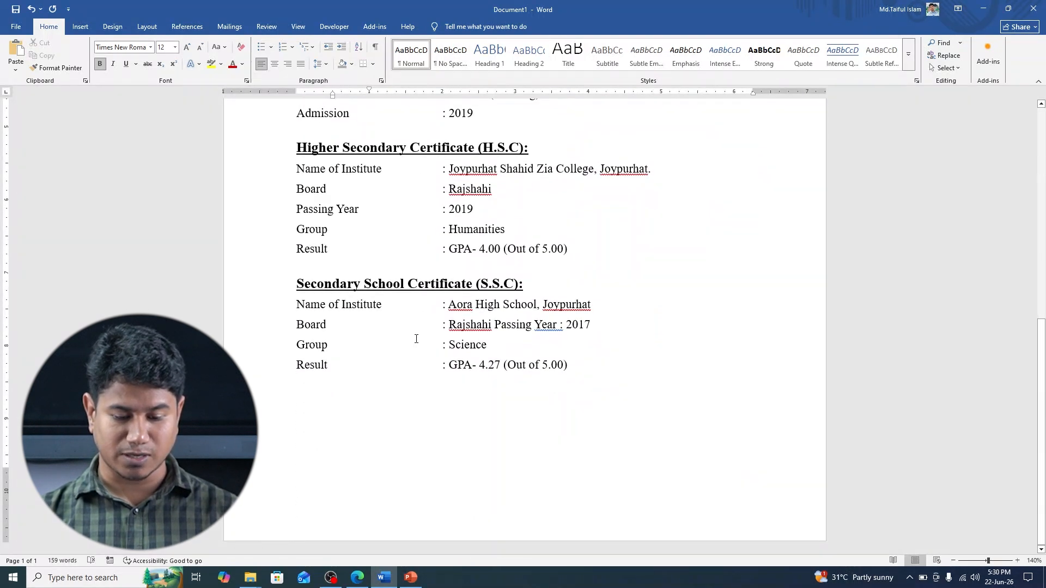
{"action": "scroll", "coordinate": [416, 338], "scroll_direction": "up", "scroll_amount": 13}
{"action": "scroll", "coordinate": [365, 341], "scroll_direction": "down", "scroll_amount": 4}
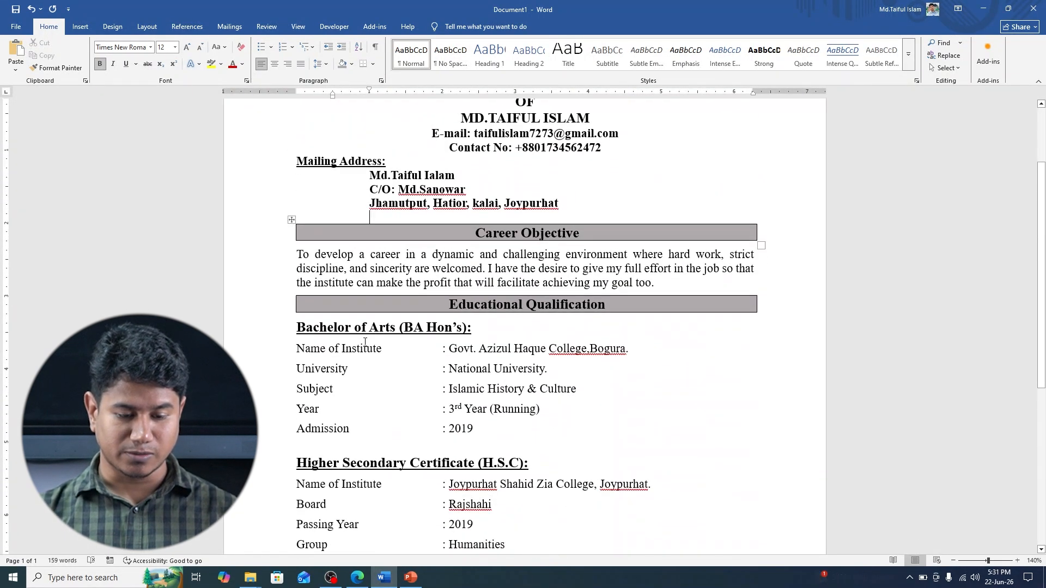
- Set the Mailing Address heading and the three address lines below it to 13 pt
{"action": "left_click", "coordinate": [378, 197]}
{"action": "left_click_drag", "start_coordinate": [299, 158], "coordinate": [564, 206]}
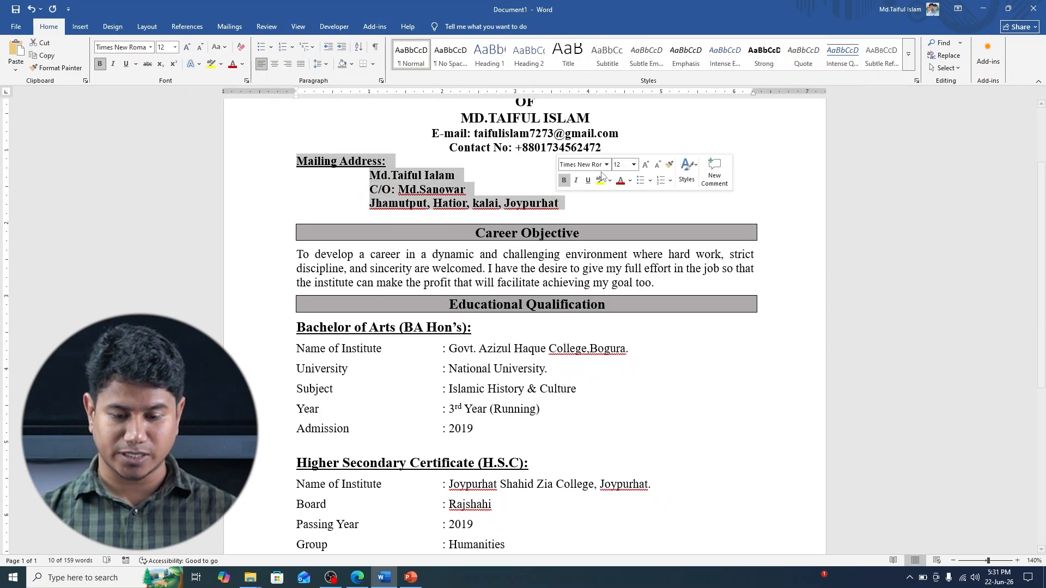
{"action": "left_click", "coordinate": [621, 164]}
{"action": "type", "text": "10"}
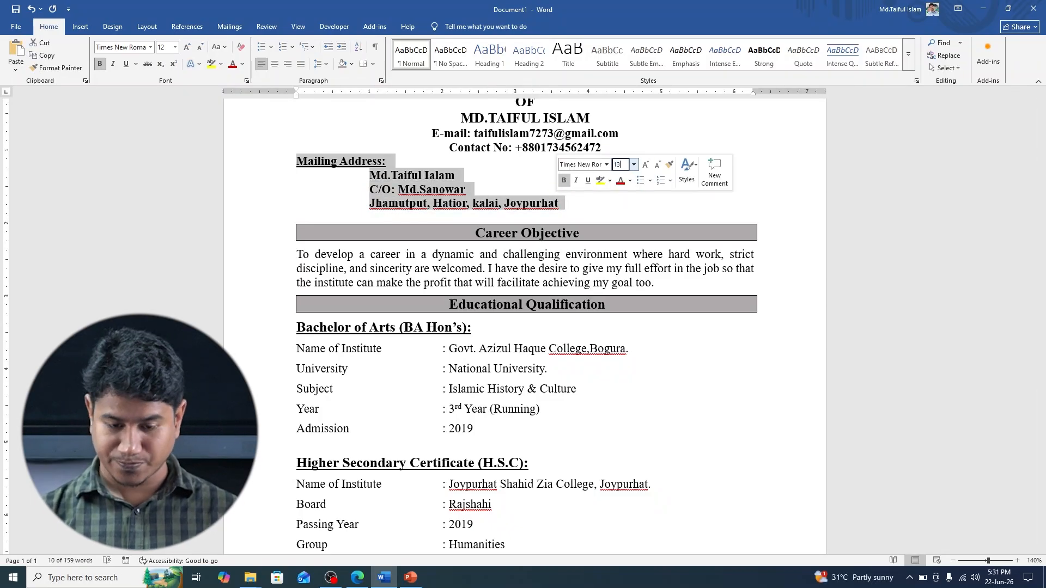
{"action": "key", "text": "Return"}
{"action": "left_click", "coordinate": [479, 196]}
- Set the e-mail and contact number lines in the resume header to 13 pt
{"action": "scroll", "coordinate": [520, 184], "scroll_direction": "up", "scroll_amount": 2}
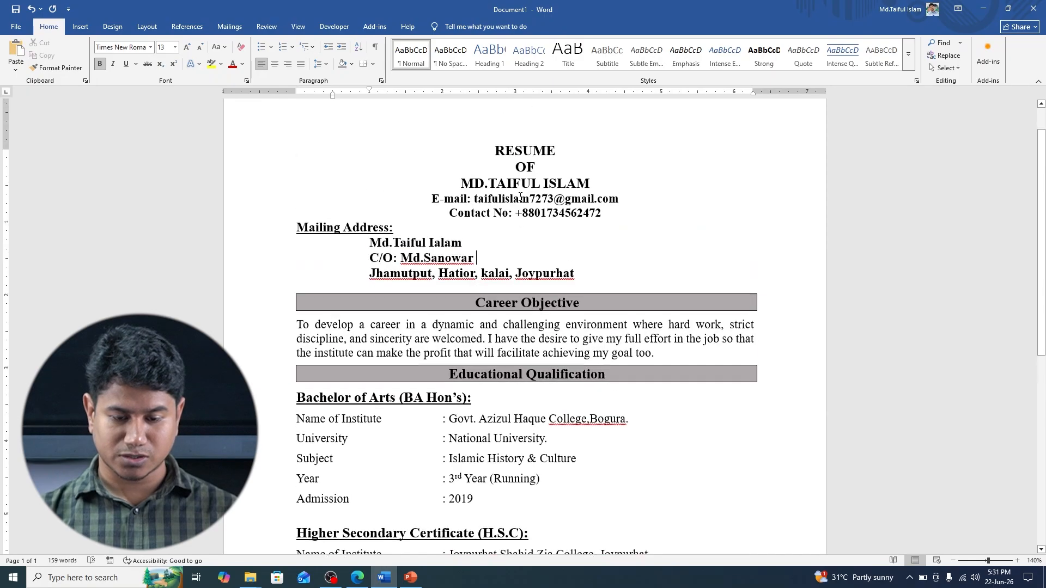
{"action": "left_click_drag", "start_coordinate": [432, 208], "coordinate": [608, 220]}
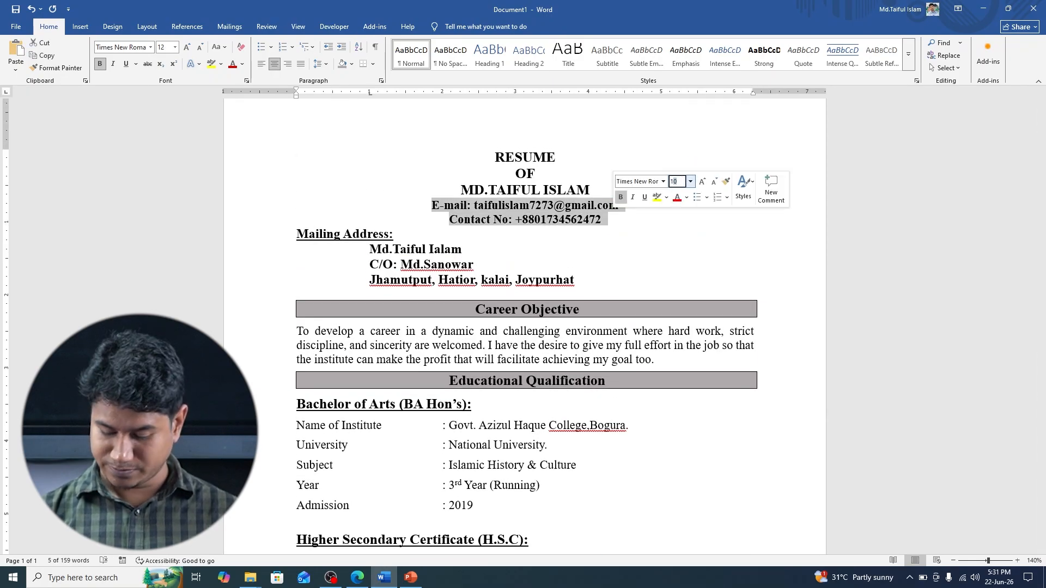
{"action": "left_click", "coordinate": [673, 182]}
{"action": "type", "text": "13"}
{"action": "key", "text": "Return"}
{"action": "left_click", "coordinate": [583, 222]}
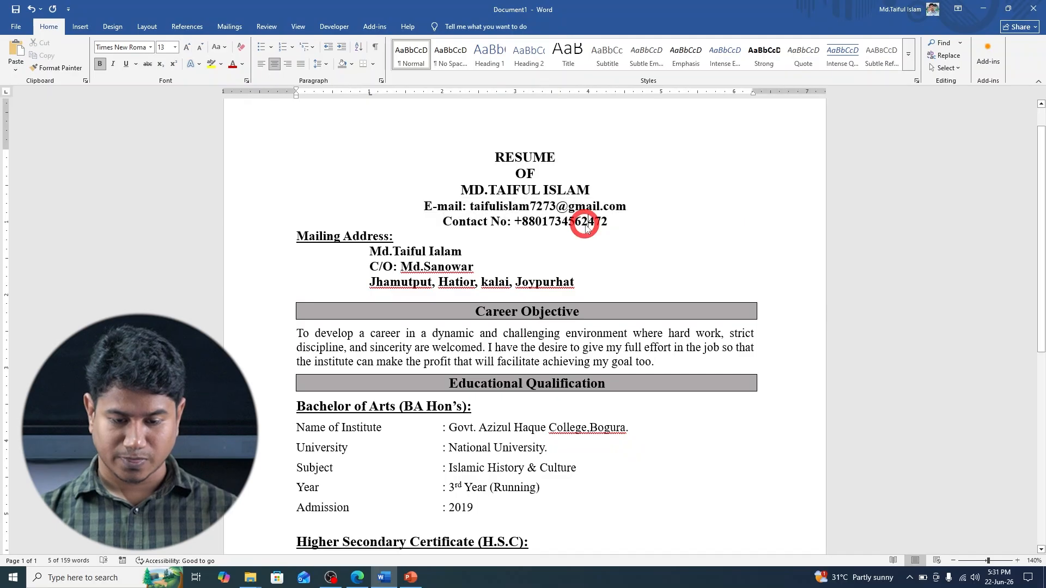
- Set the detail lines under Higher Secondary Certificate, from Name of Institute to Result, to 13 pt
{"action": "scroll", "coordinate": [344, 202], "scroll_direction": "down", "scroll_amount": 6}
{"action": "left_click_drag", "start_coordinate": [284, 178], "coordinate": [544, 256]}
{"action": "left_click", "coordinate": [609, 223]}
{"action": "type", "text": "13"}
{"action": "key", "text": "Return"}
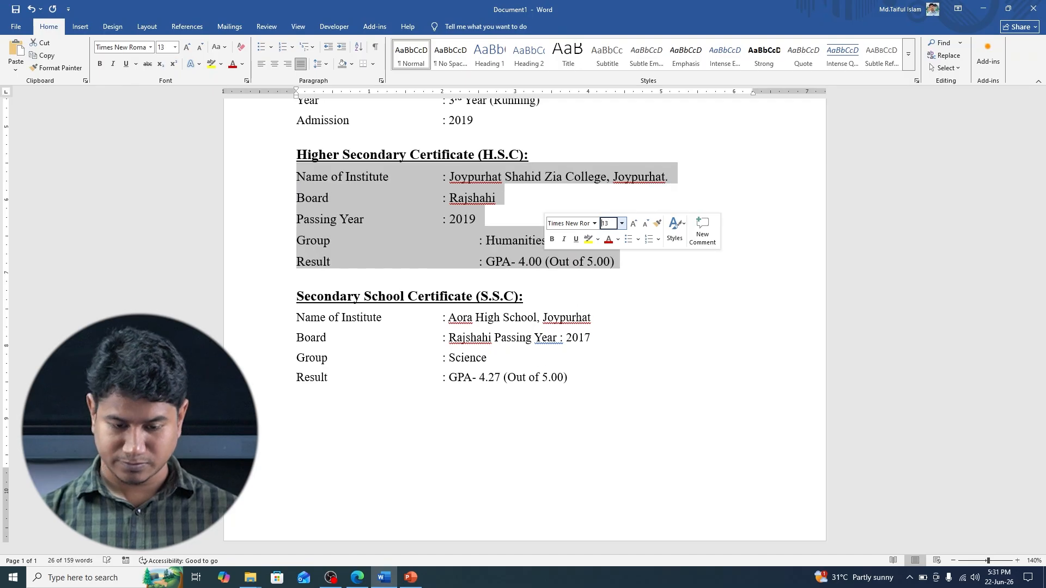
- Remove the extra tab before the Group and Result values under Higher Secondary Certificate to realign them with the lines above
{"action": "key", "text": "Right"}
{"action": "left_click", "coordinate": [480, 242]}
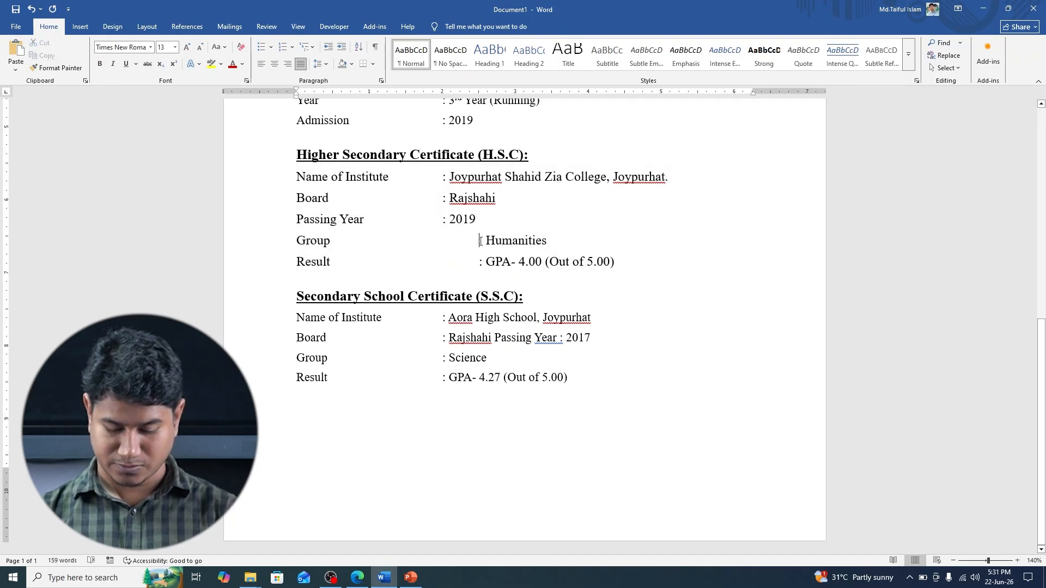
{"action": "key", "text": "BackSpace"}
{"action": "key", "text": "BackSpace"}
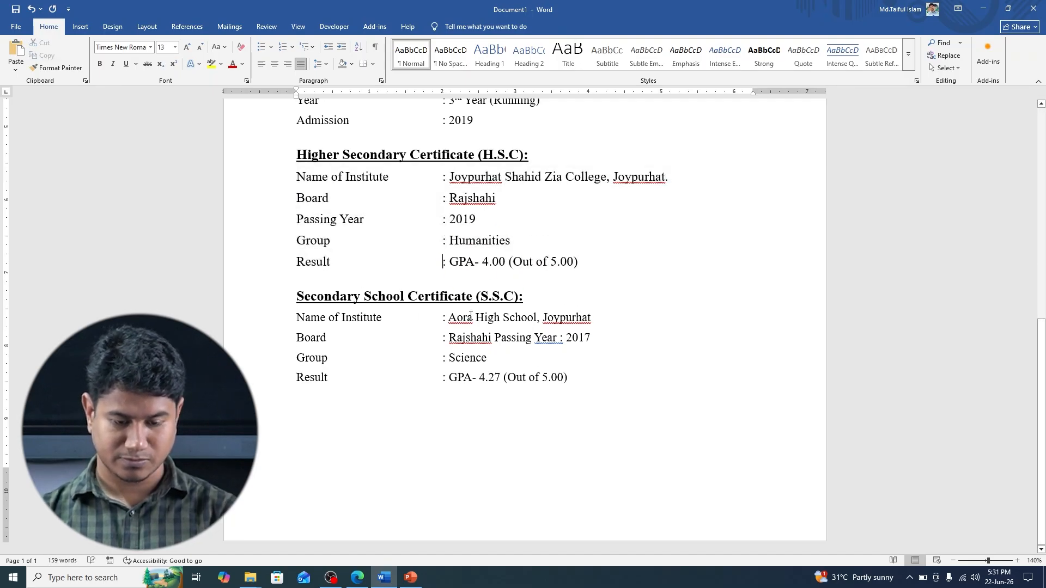
- Set the detail lines under Secondary School Certificate, from Name of Institute to Result, to 13 pt
{"action": "left_click_drag", "start_coordinate": [297, 315], "coordinate": [572, 376]}
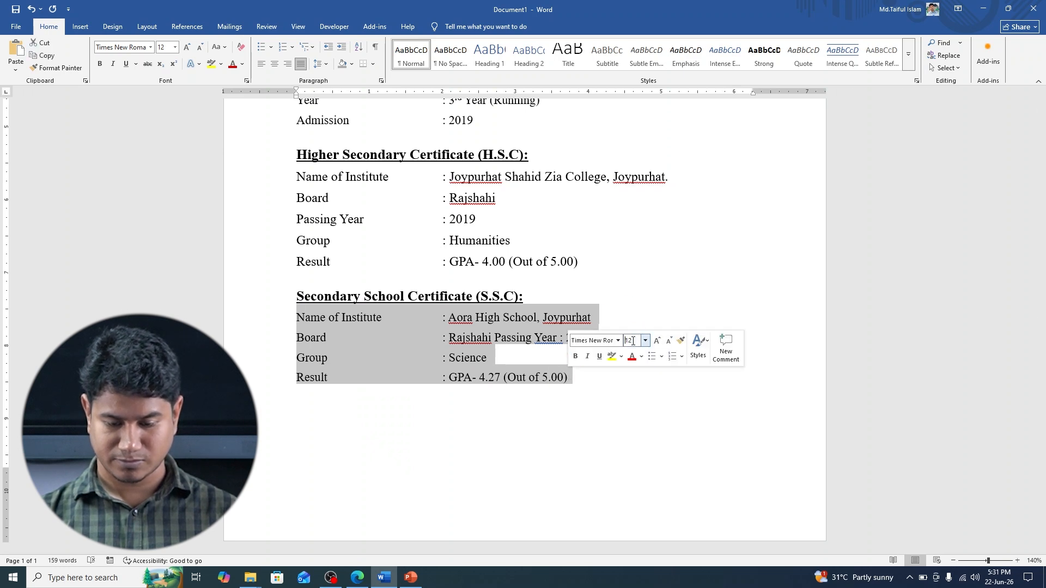
{"action": "left_click", "coordinate": [631, 341]}
{"action": "type", "text": "13"}
{"action": "key", "text": "Return"}
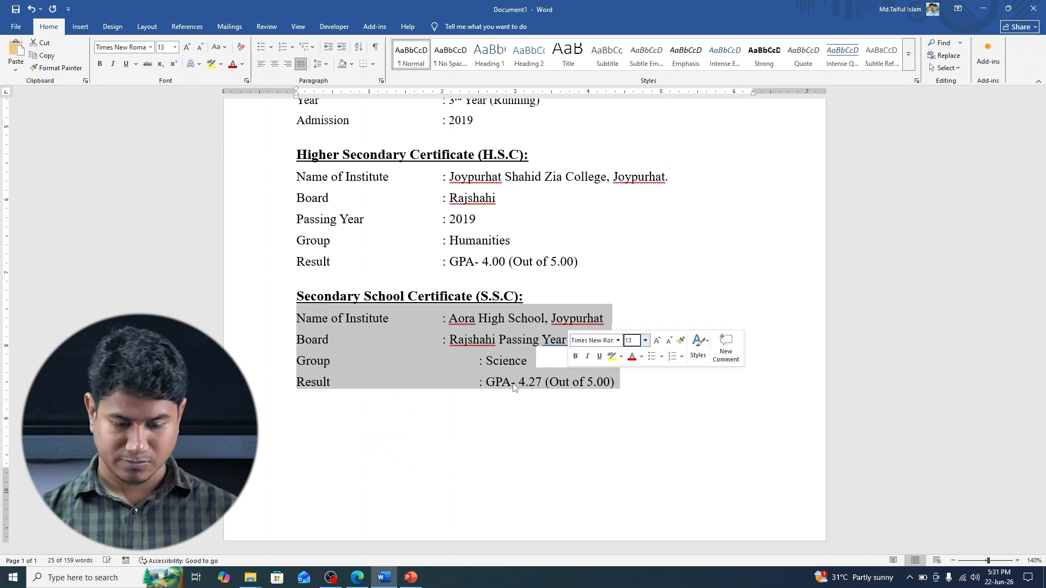
- Remove the extra tab before the Group and Result values under Secondary School Certificate to realign them with the lines above
{"action": "left_click", "coordinate": [480, 383]}
{"action": "left_click", "coordinate": [480, 360]}
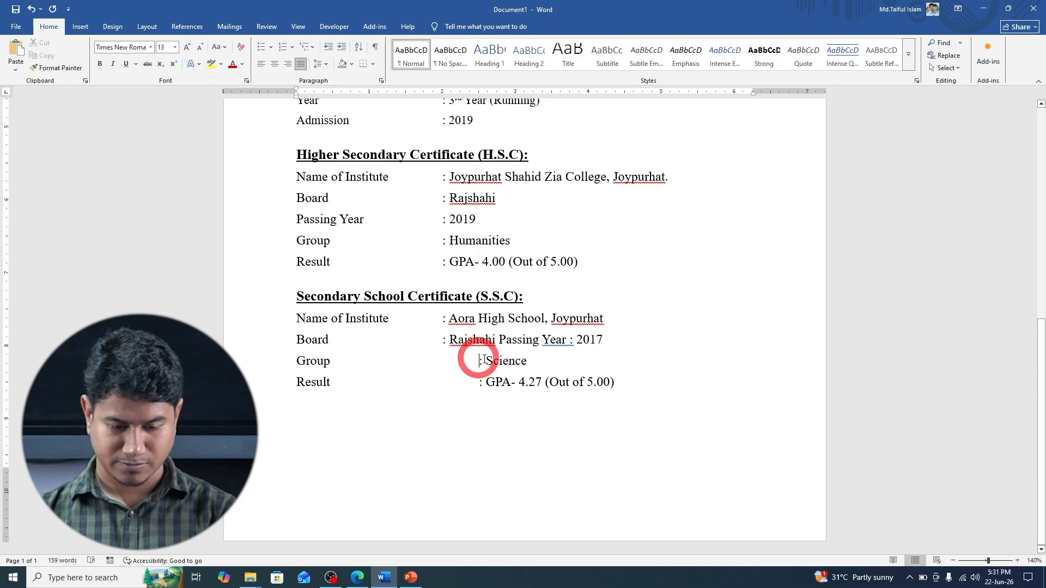
{"action": "key", "text": "BackSpace"}
{"action": "key", "text": "BackSpace"}
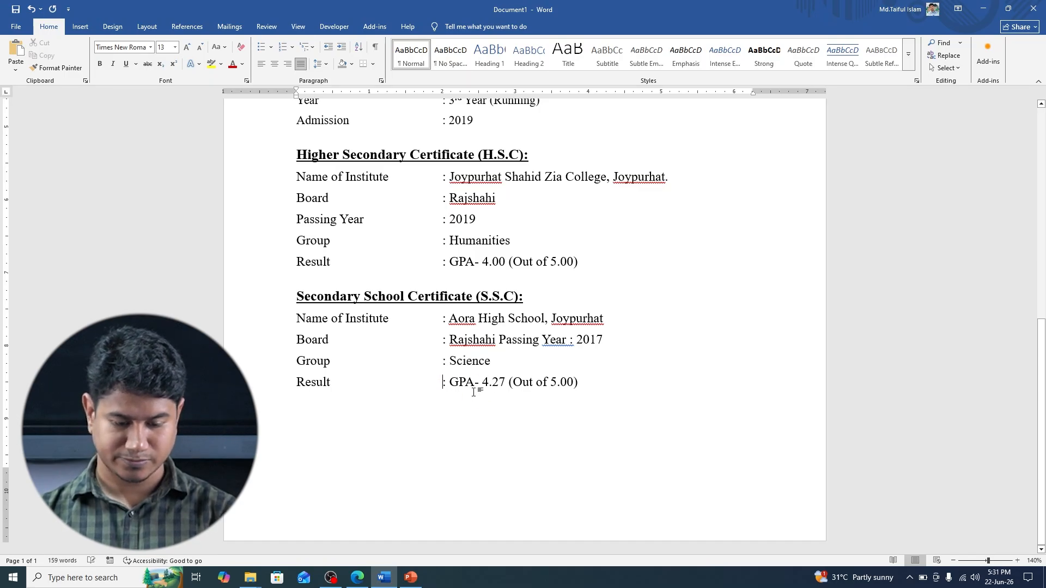
- Set the detail lines under Bachelor of Arts, from Name of Institute to Admission, to 13 pt
{"action": "scroll", "coordinate": [478, 388], "scroll_direction": "up", "scroll_amount": 5}
{"action": "scroll", "coordinate": [440, 434], "scroll_direction": "down", "scroll_amount": 2}
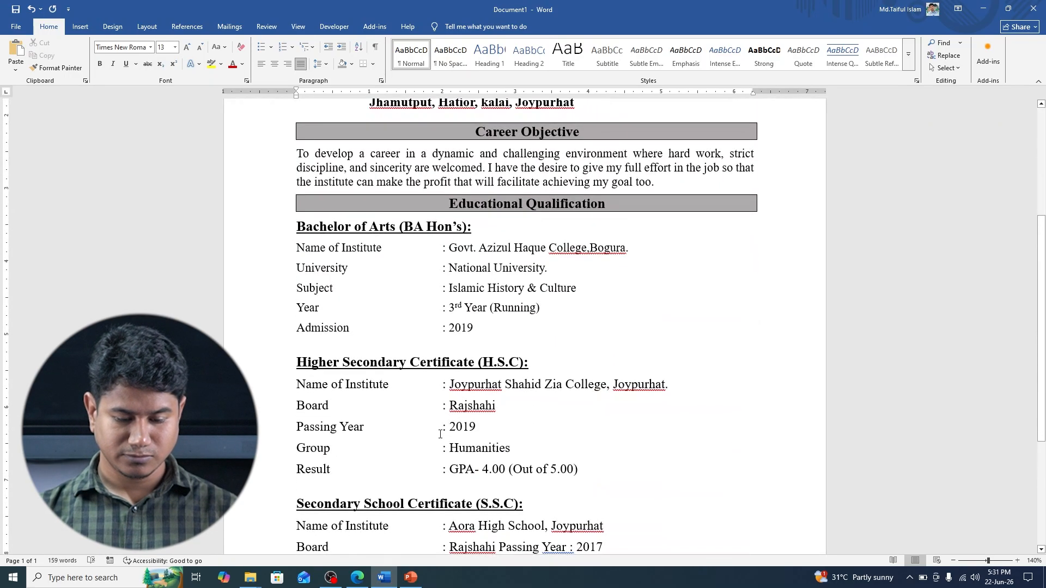
{"action": "scroll", "coordinate": [440, 434], "scroll_direction": "down", "scroll_amount": 1}
{"action": "scroll", "coordinate": [329, 291], "scroll_direction": "up", "scroll_amount": 1}
{"action": "left_click_drag", "start_coordinate": [293, 247], "coordinate": [475, 328]}
{"action": "left_click", "coordinate": [599, 290]}
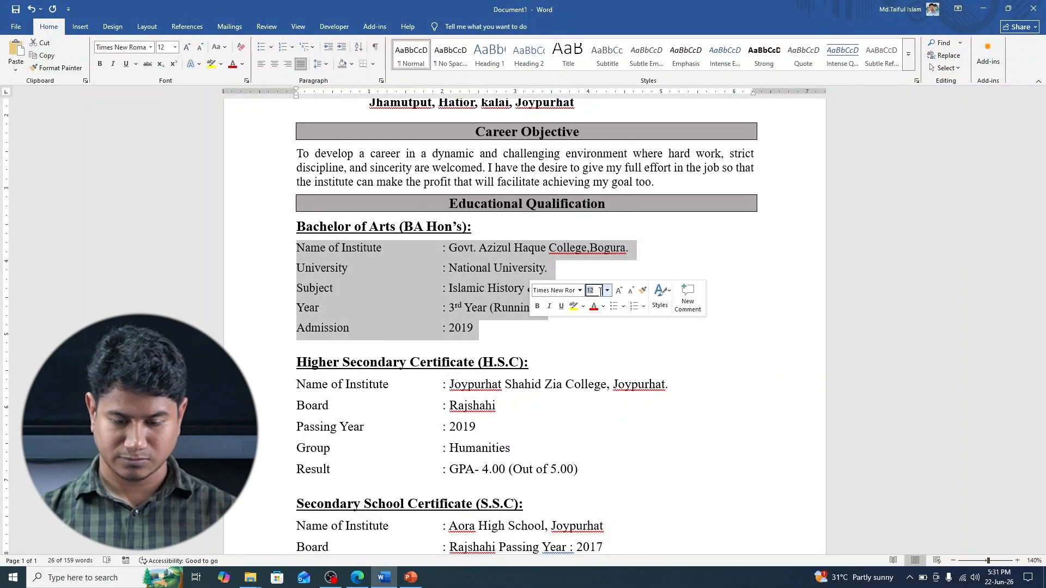
{"action": "key", "text": "Return"}
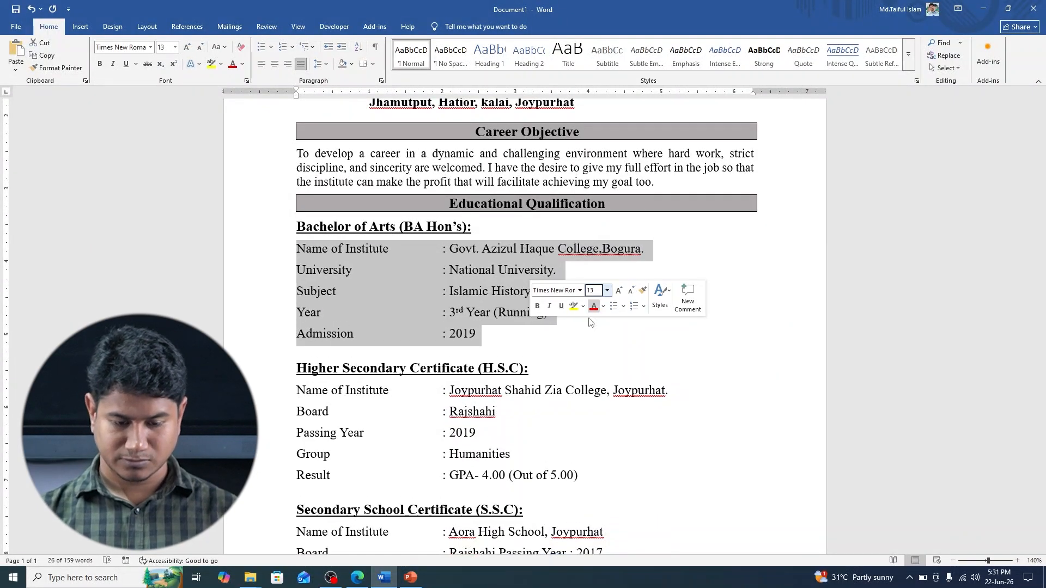
{"action": "left_click", "coordinate": [565, 343]}
- Increase the Mailing Address heading and the three address lines below it to 15 pt
{"action": "scroll", "coordinate": [507, 399], "scroll_direction": "down", "scroll_amount": 3}
{"action": "scroll", "coordinate": [506, 399], "scroll_direction": "up", "scroll_amount": 5}
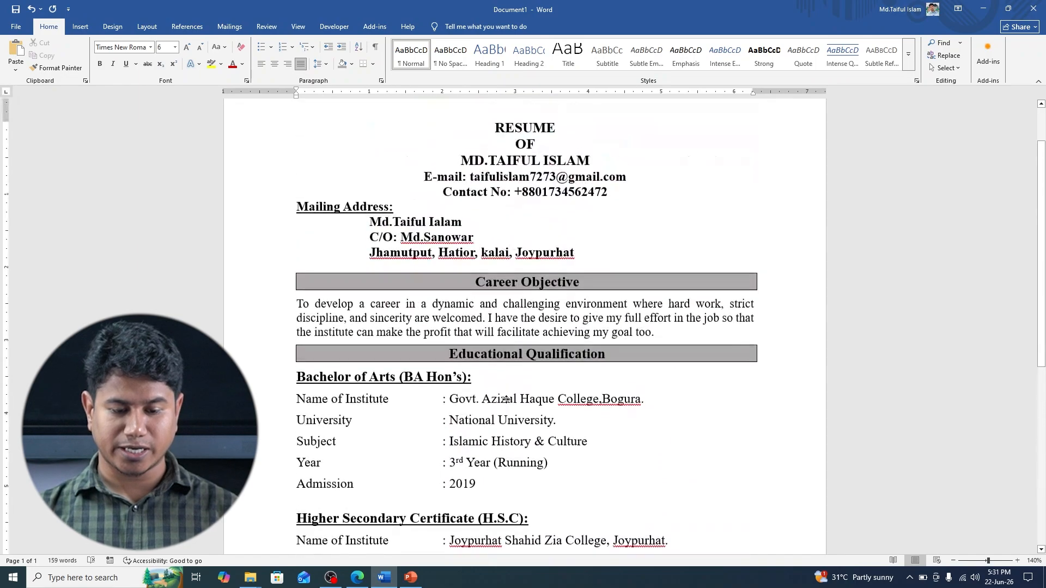
{"action": "scroll", "coordinate": [506, 399], "scroll_direction": "up", "scroll_amount": 2}
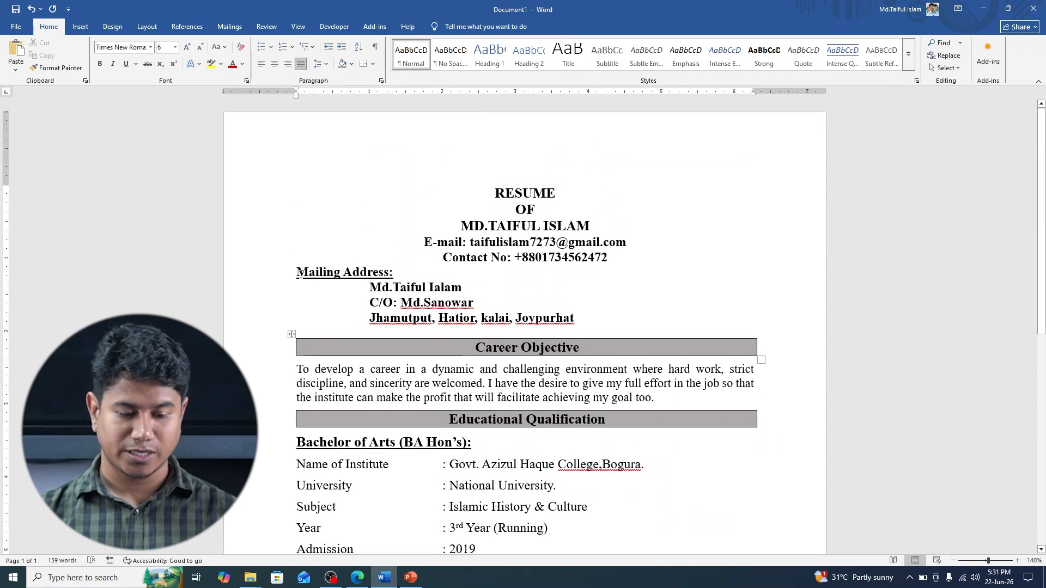
{"action": "left_click_drag", "start_coordinate": [299, 272], "coordinate": [580, 321]}
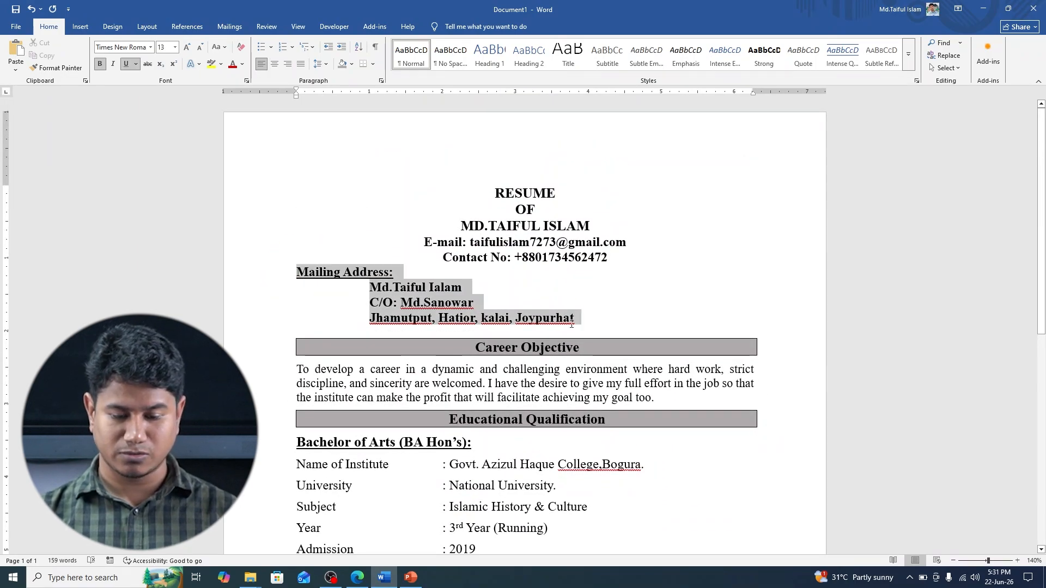
{"action": "left_click", "coordinate": [636, 290]}
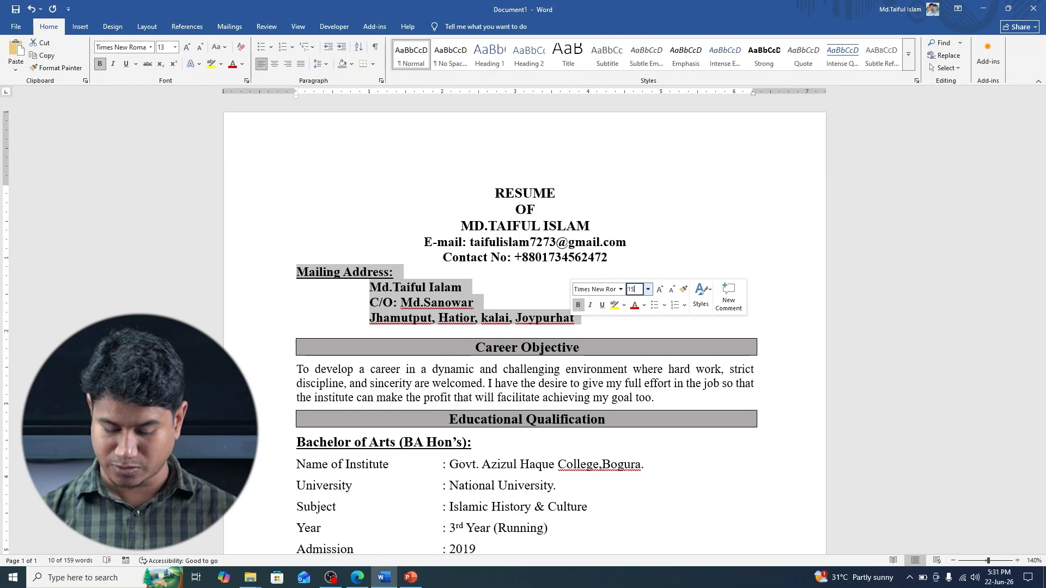
{"action": "type", "text": "15"}
{"action": "key", "text": "Return"}
- Set the three title lines of the resume header, from RESUME to the full name, to 16 pt
{"action": "left_click", "coordinate": [520, 242]}
{"action": "left_click", "coordinate": [510, 193]}
{"action": "left_click_drag", "start_coordinate": [519, 200], "coordinate": [615, 259]}
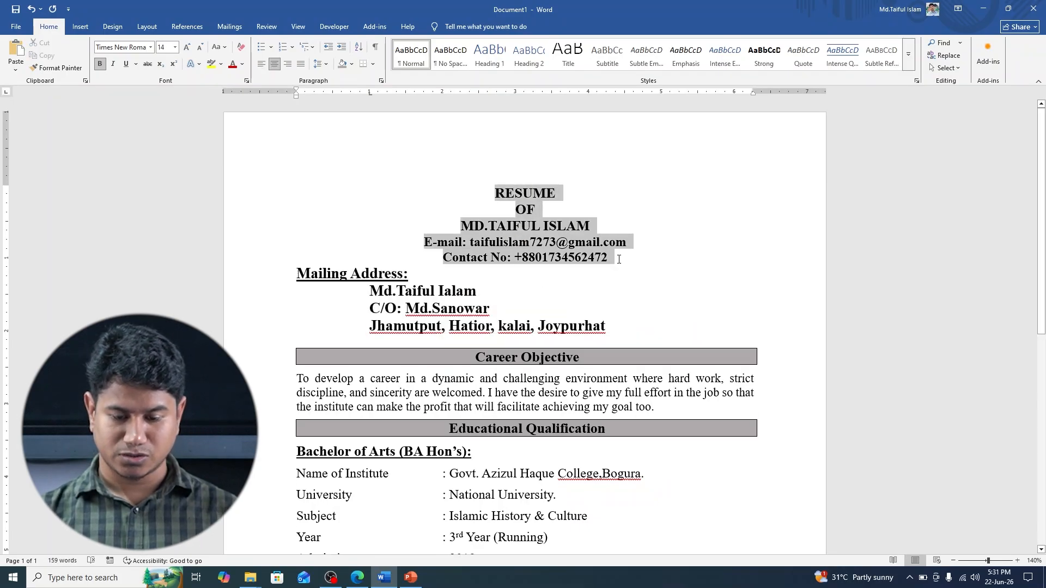
{"action": "left_click", "coordinate": [681, 224]}
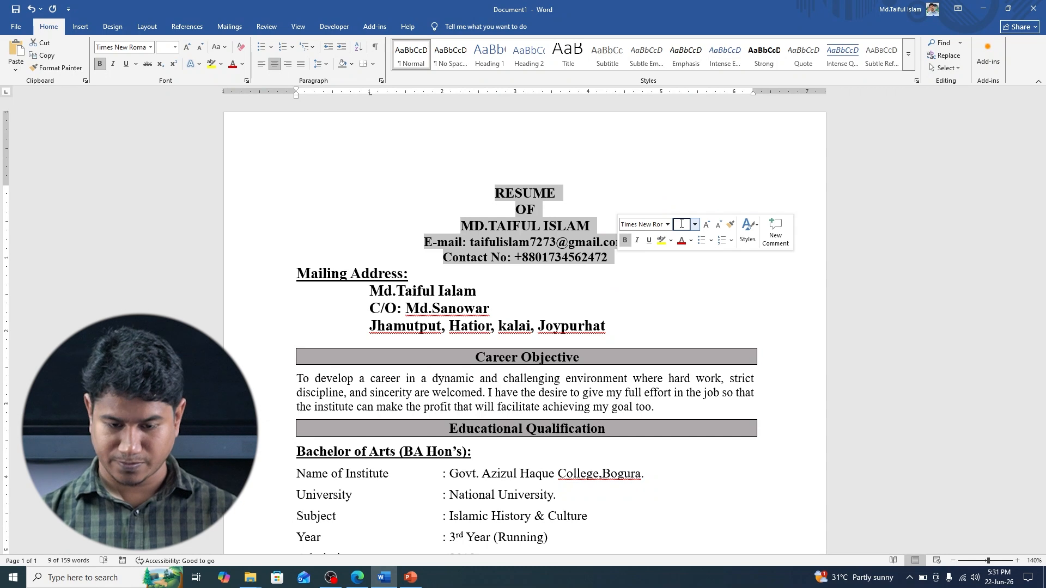
{"action": "left_click_drag", "start_coordinate": [492, 193], "coordinate": [570, 224]}
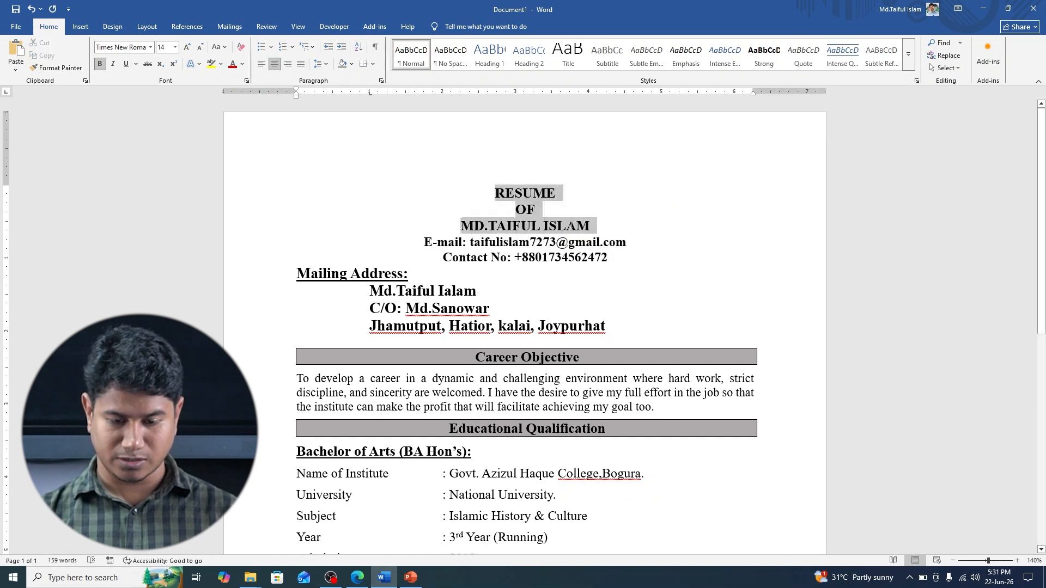
{"action": "left_click", "coordinate": [644, 188]}
{"action": "type", "text": "10"}
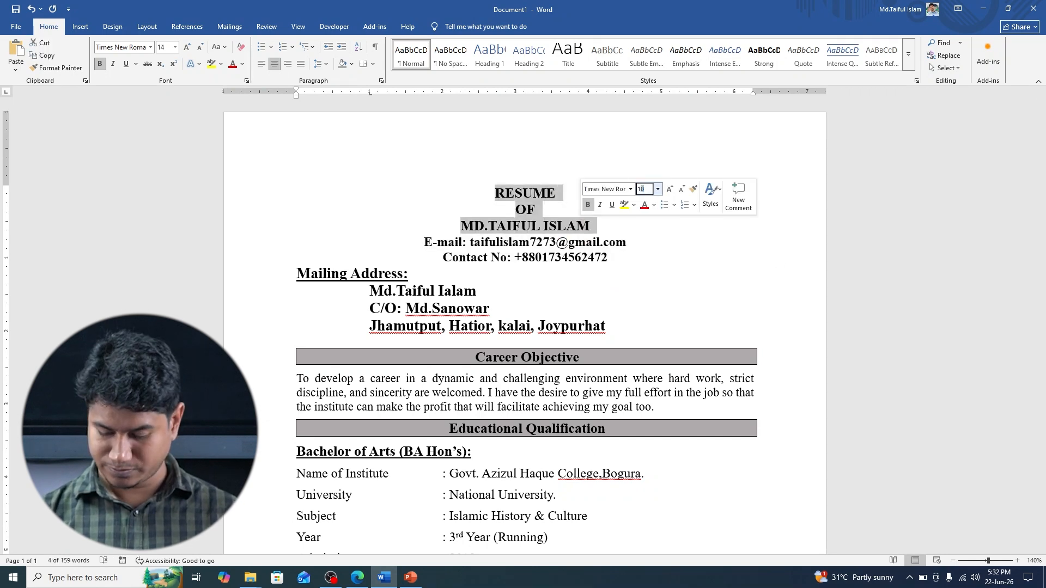
{"action": "key", "text": "BackSpace"}
{"action": "type", "text": "6"}
{"action": "key", "text": "Return"}
- Set the e-mail and contact number lines in the resume header to 14 pt
{"action": "scroll", "coordinate": [516, 277], "scroll_direction": "down", "scroll_amount": 6}
{"action": "scroll", "coordinate": [516, 277], "scroll_direction": "up", "scroll_amount": 6}
{"action": "left_click", "coordinate": [477, 264]}
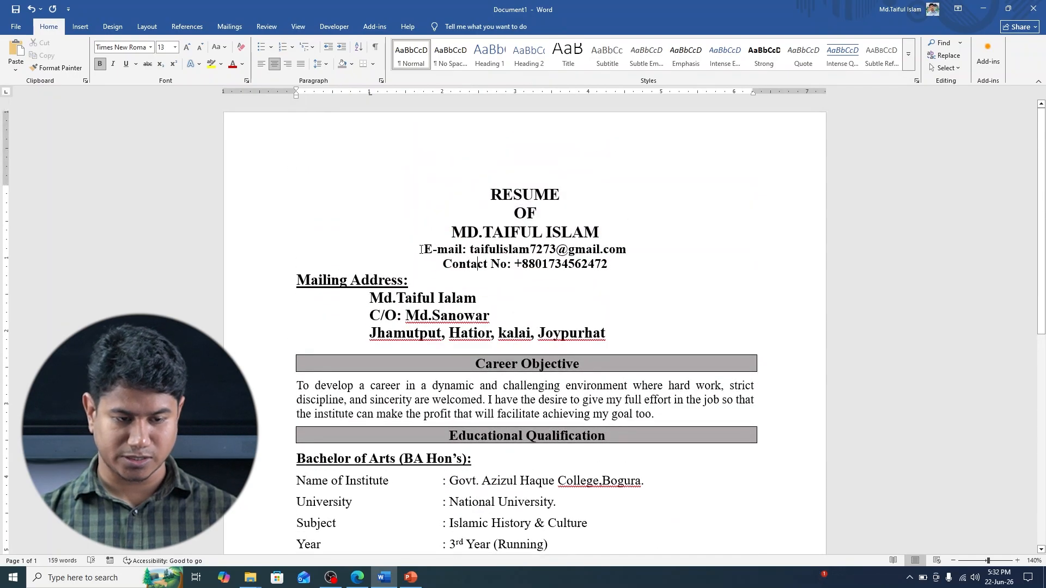
{"action": "left_click_drag", "start_coordinate": [453, 254], "coordinate": [610, 265]}
{"action": "left_click", "coordinate": [659, 230]}
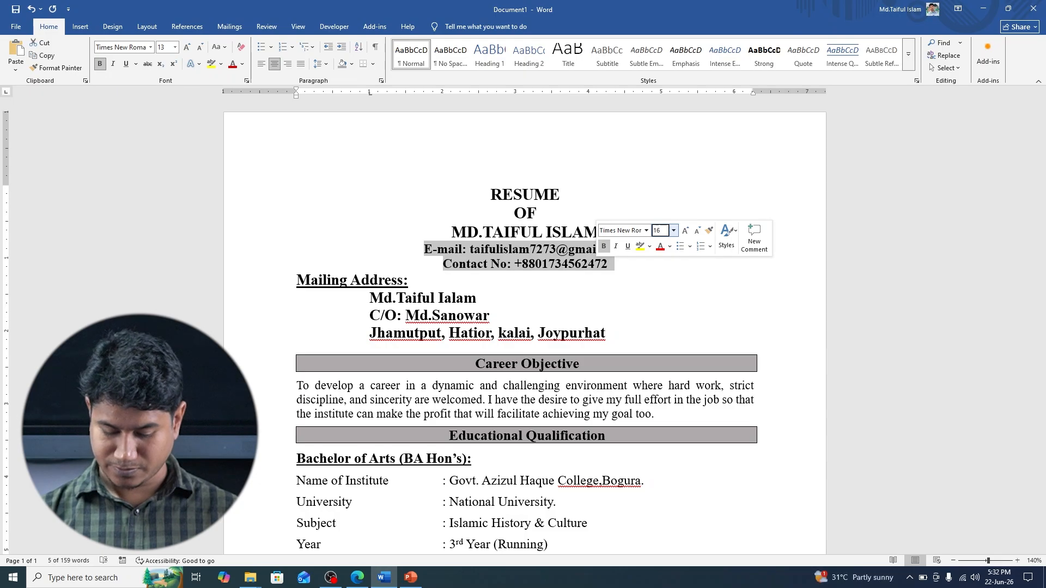
{"action": "type", "text": "14"}
{"action": "key", "text": "Return"}
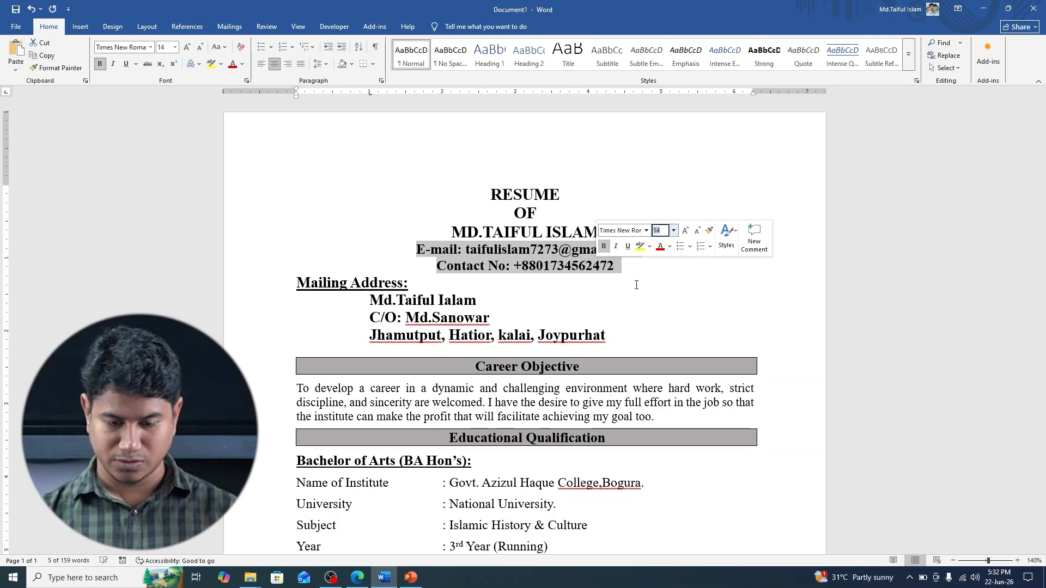
{"action": "left_click", "coordinate": [625, 294]}
- Insert a page break after the Result line of the Secondary School Certificate section
{"action": "scroll", "coordinate": [625, 294], "scroll_direction": "down", "scroll_amount": 7}
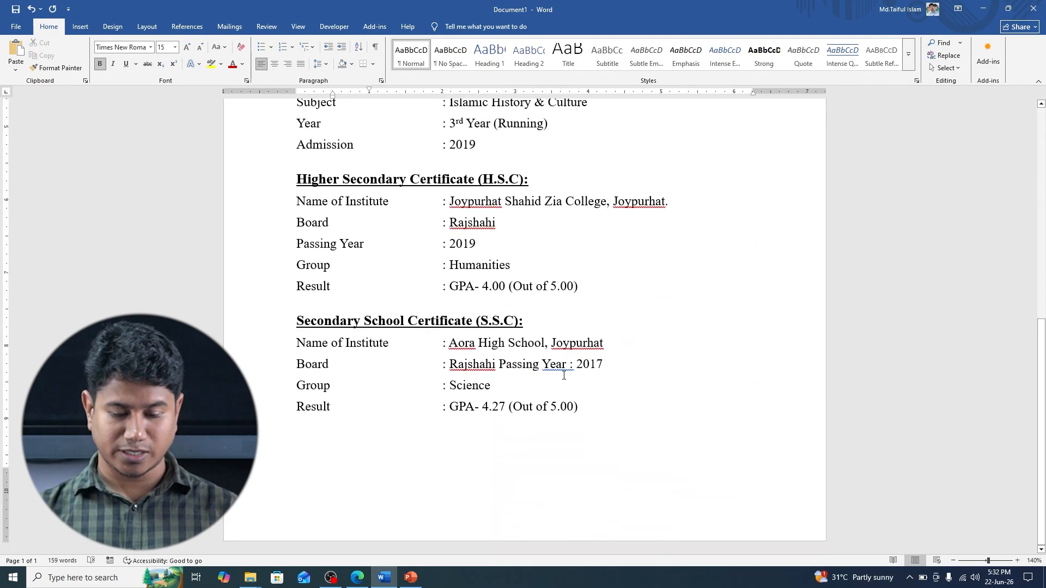
{"action": "left_click", "coordinate": [589, 410]}
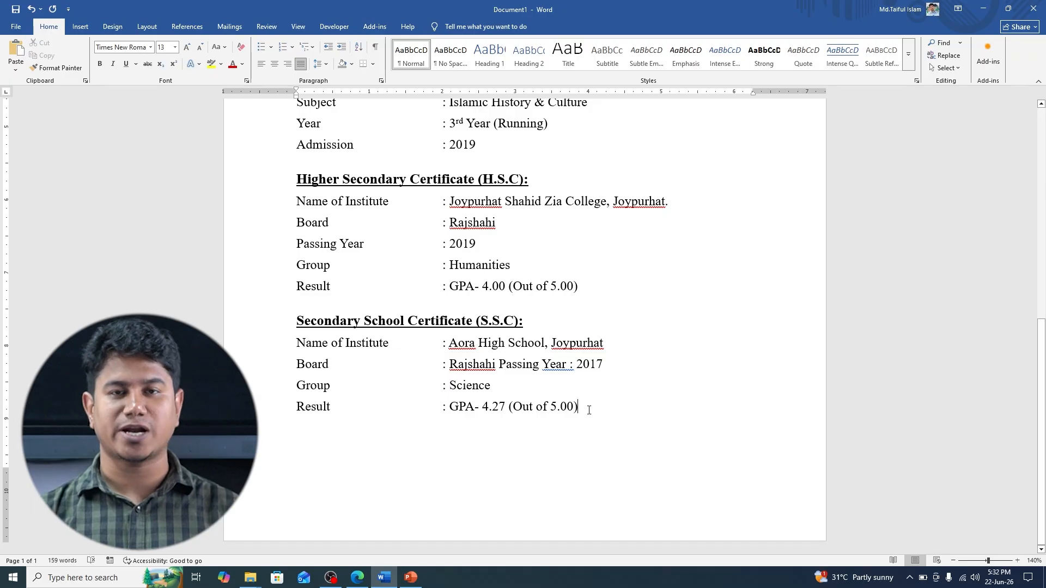
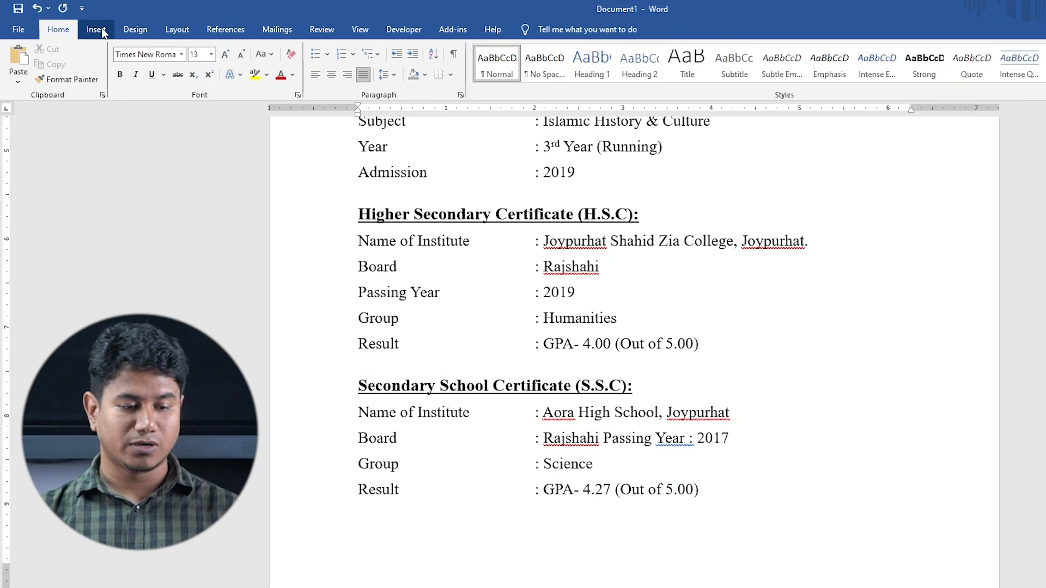
{"action": "left_click", "coordinate": [182, 33]}
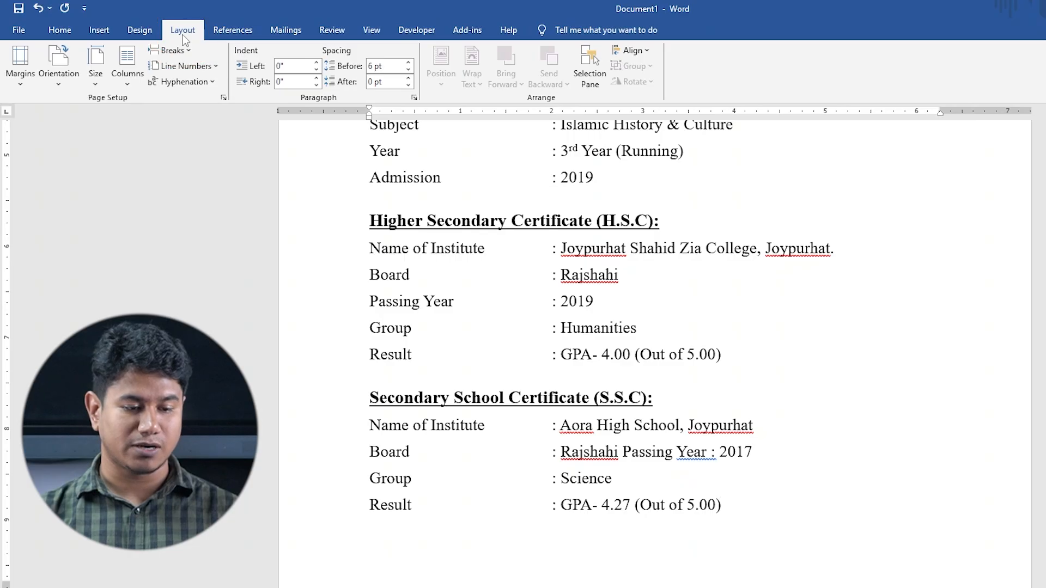
{"action": "left_click", "coordinate": [172, 50]}
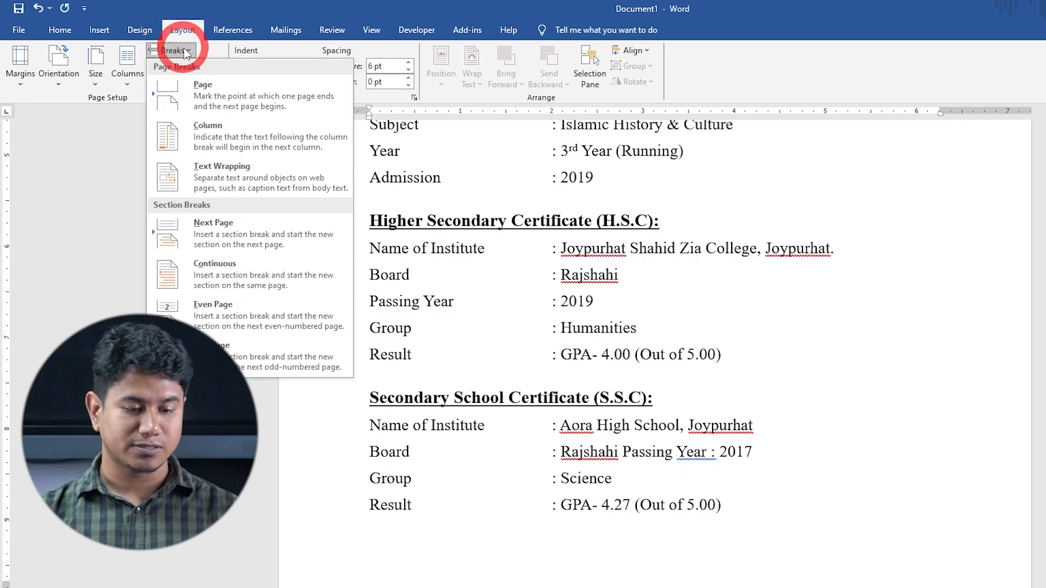
{"action": "left_click", "coordinate": [212, 96]}
{"action": "scroll", "coordinate": [549, 493], "scroll_direction": "down", "scroll_amount": 10}
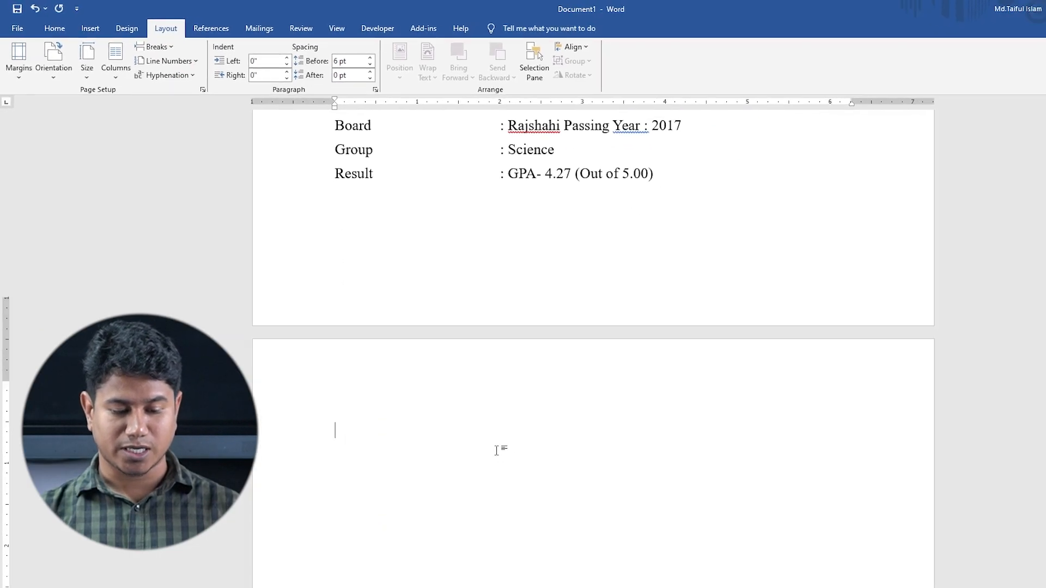
- Switch to the PDF resume in Edge, check the section heading that starts page 2, and return to Word
{"action": "key", "text": "alt+Tab"}
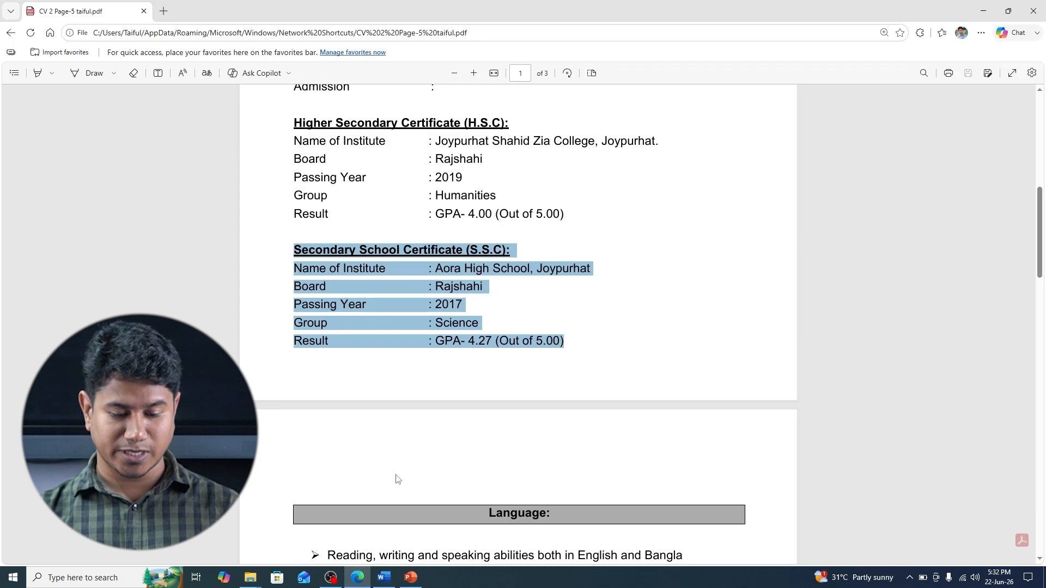
{"action": "scroll", "coordinate": [460, 387], "scroll_direction": "up", "scroll_amount": 1}
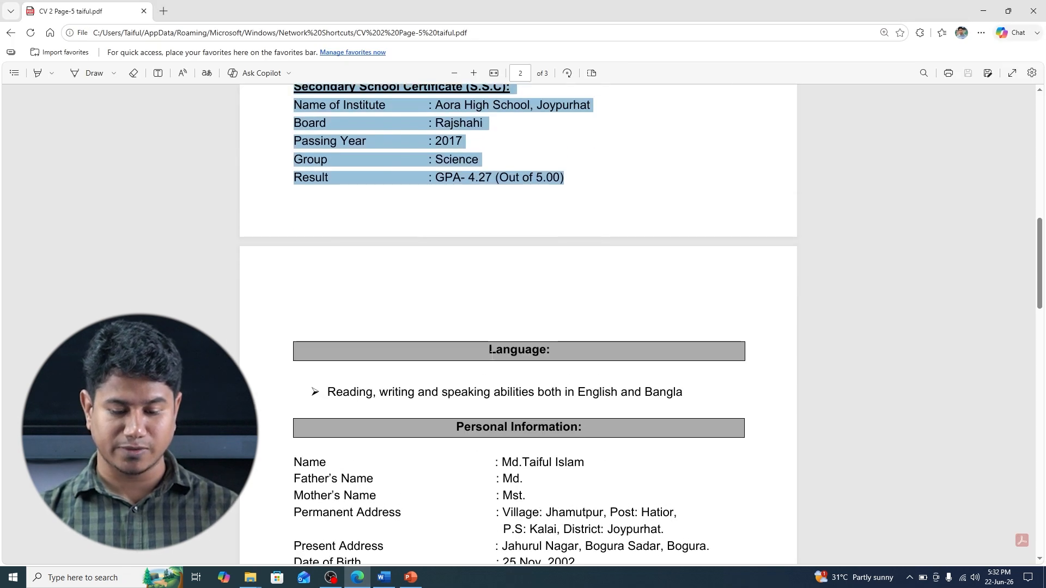
{"action": "left_click", "coordinate": [388, 579]}
- Try to copy the Educational Qualification heading bar onto the new second page, and undo the paste
{"action": "scroll", "coordinate": [403, 362], "scroll_direction": "up", "scroll_amount": 10}
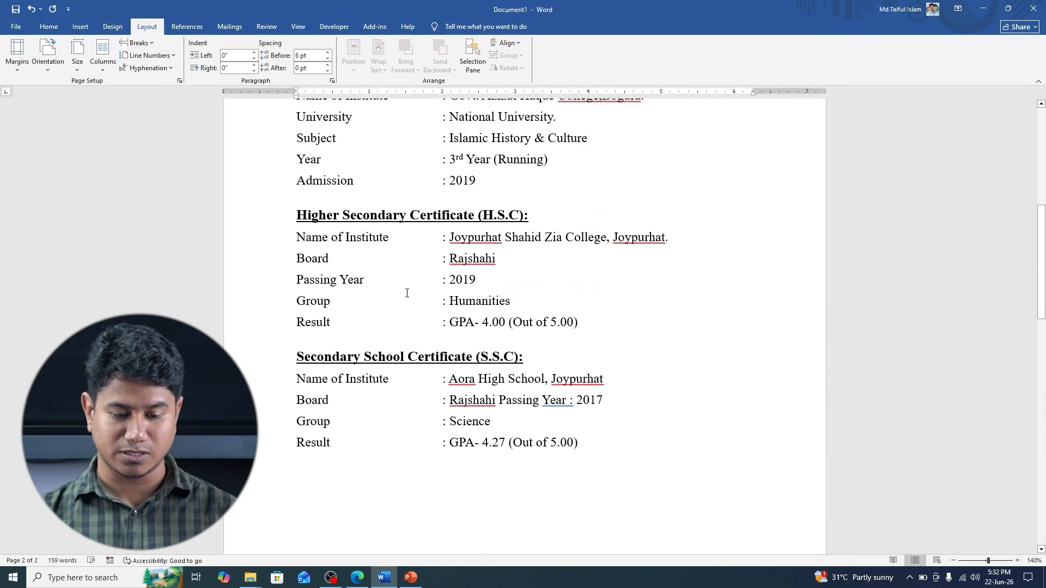
{"action": "scroll", "coordinate": [409, 285], "scroll_direction": "up", "scroll_amount": 1}
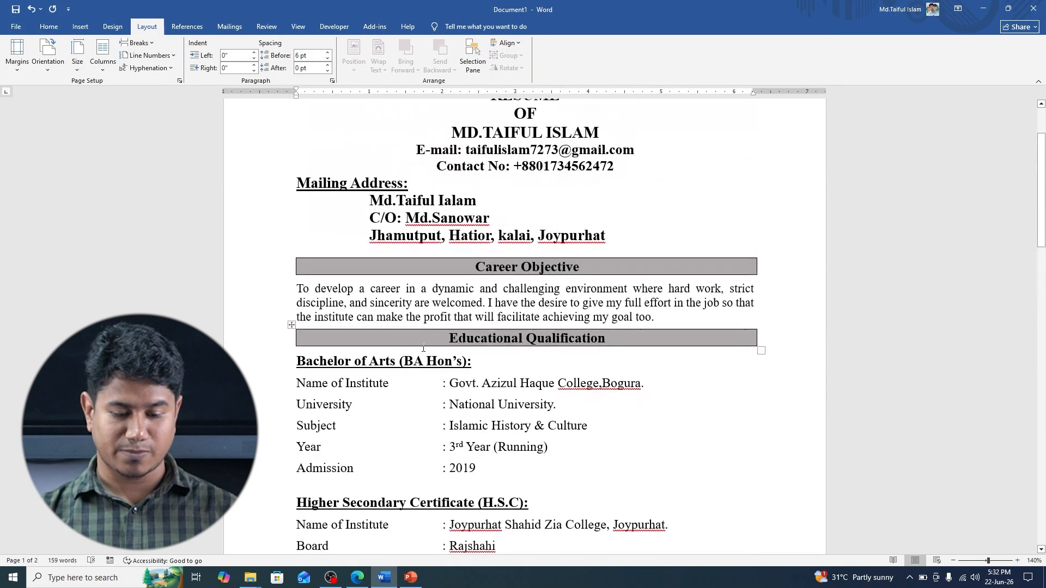
{"action": "left_click", "coordinate": [291, 325]}
{"action": "key", "text": "ctrl+c"}
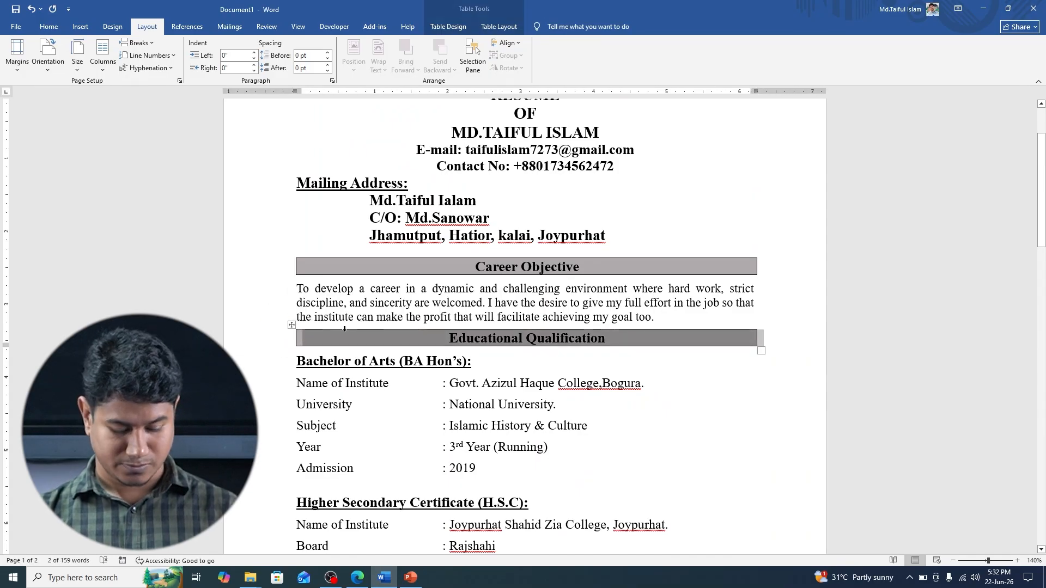
{"action": "scroll", "coordinate": [435, 387], "scroll_direction": "down", "scroll_amount": 20}
{"action": "scroll", "coordinate": [416, 385], "scroll_direction": "up", "scroll_amount": 7}
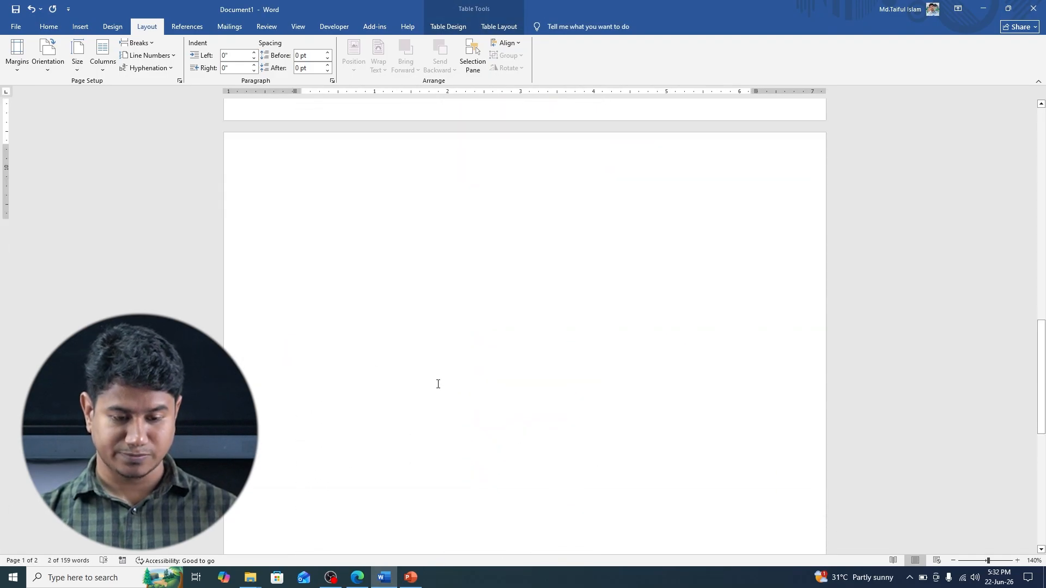
{"action": "left_click", "coordinate": [417, 384]}
{"action": "key", "text": "ctrl+v"}
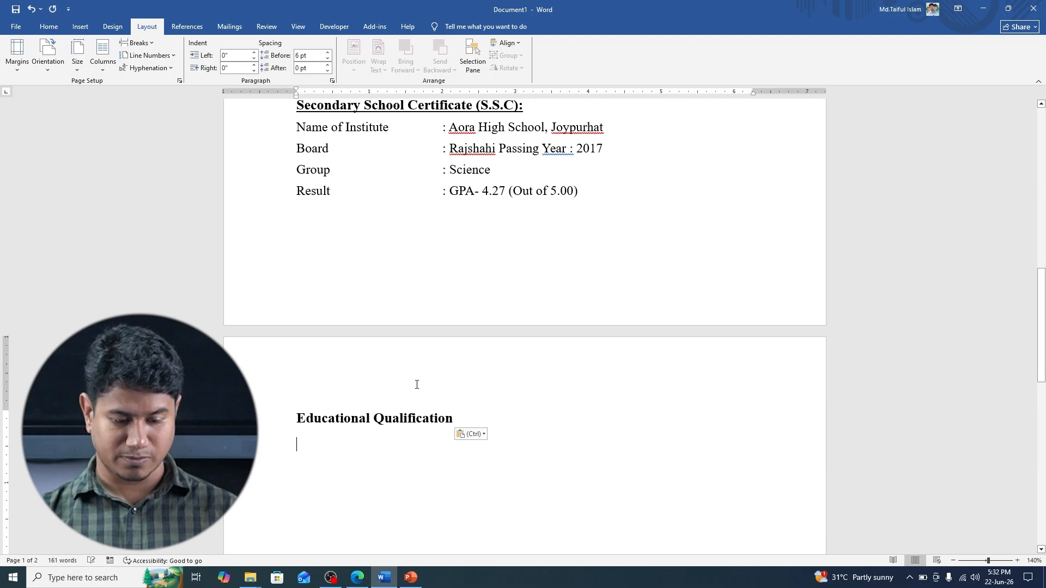
{"action": "key", "text": "ctrl+z"}
- Copy the Educational Qualification heading together with its shaded, bordered box and paste it at the start of the second page
{"action": "scroll", "coordinate": [416, 385], "scroll_direction": "up", "scroll_amount": 12}
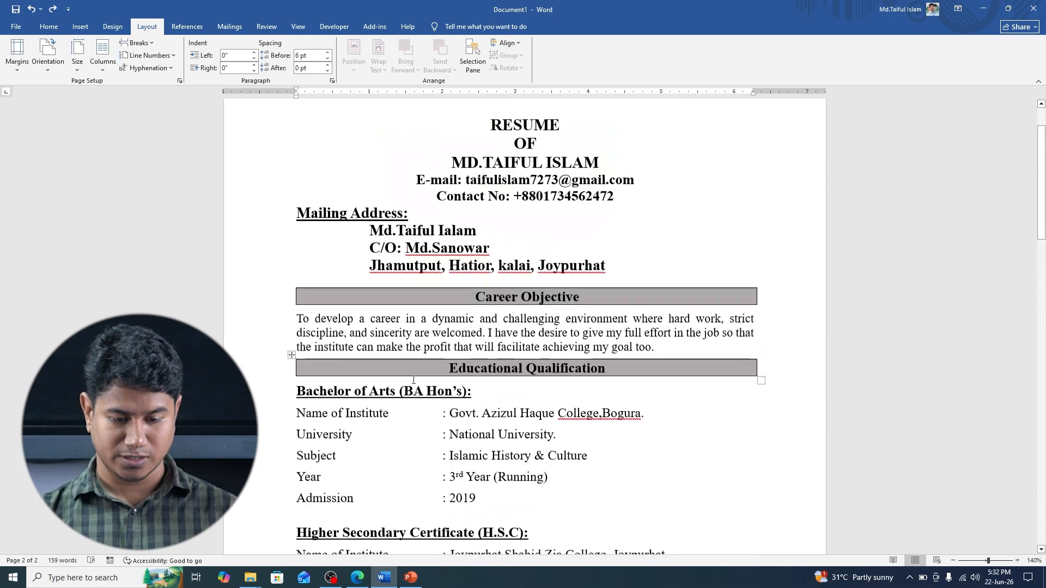
{"action": "left_click_drag", "start_coordinate": [450, 374], "coordinate": [777, 385]}
{"action": "scroll", "coordinate": [763, 392], "scroll_direction": "down", "scroll_amount": 10}
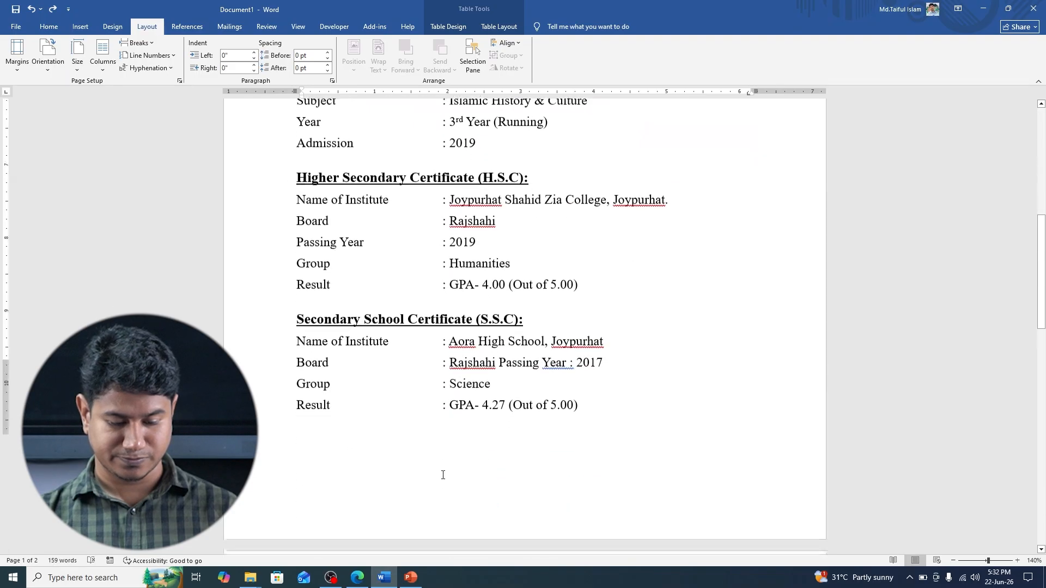
{"action": "left_click", "coordinate": [371, 426]}
{"action": "key", "text": "ctrl+v"}
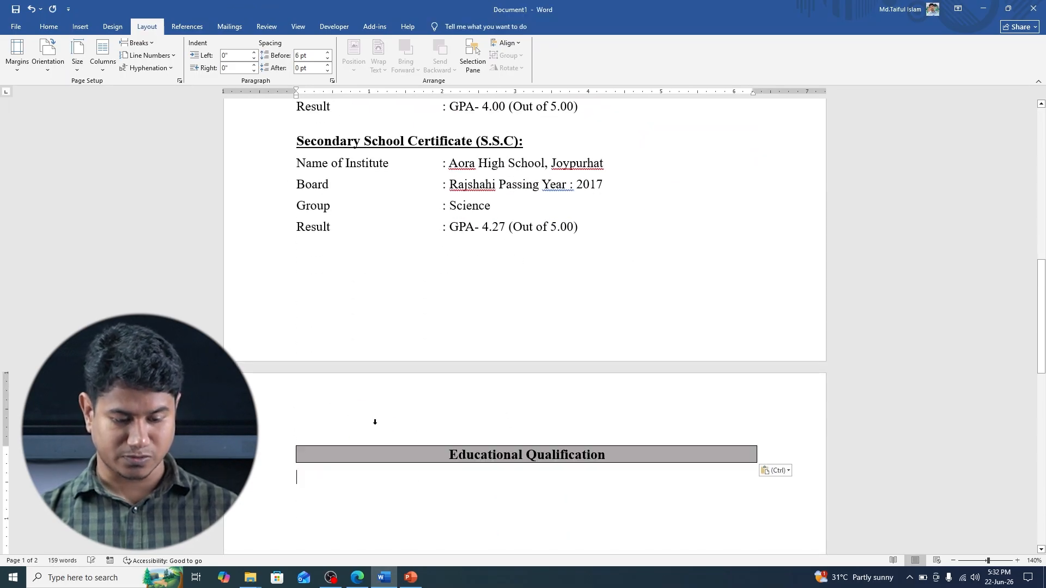
- Copy the "Language:" heading from the PDF resume in Edge and replace the Educational Qualification text in Word's page 2 heading bar with it
{"action": "left_click", "coordinate": [355, 578]}
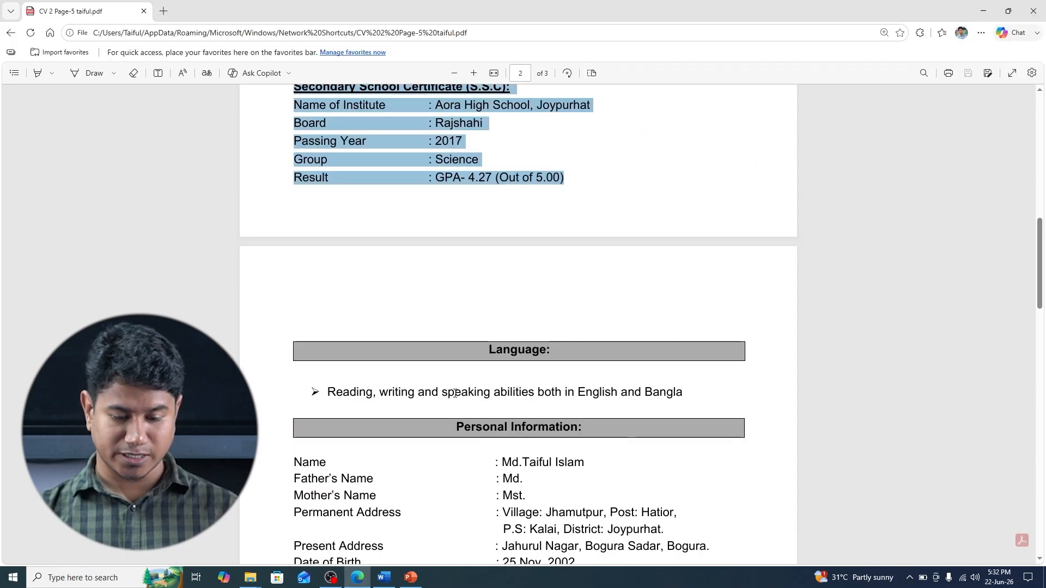
{"action": "left_click_drag", "start_coordinate": [486, 353], "coordinate": [567, 355]}
{"action": "key", "text": "ctrl+c"}
{"action": "left_click", "coordinate": [384, 578]}
{"action": "double_click", "coordinate": [466, 454]}
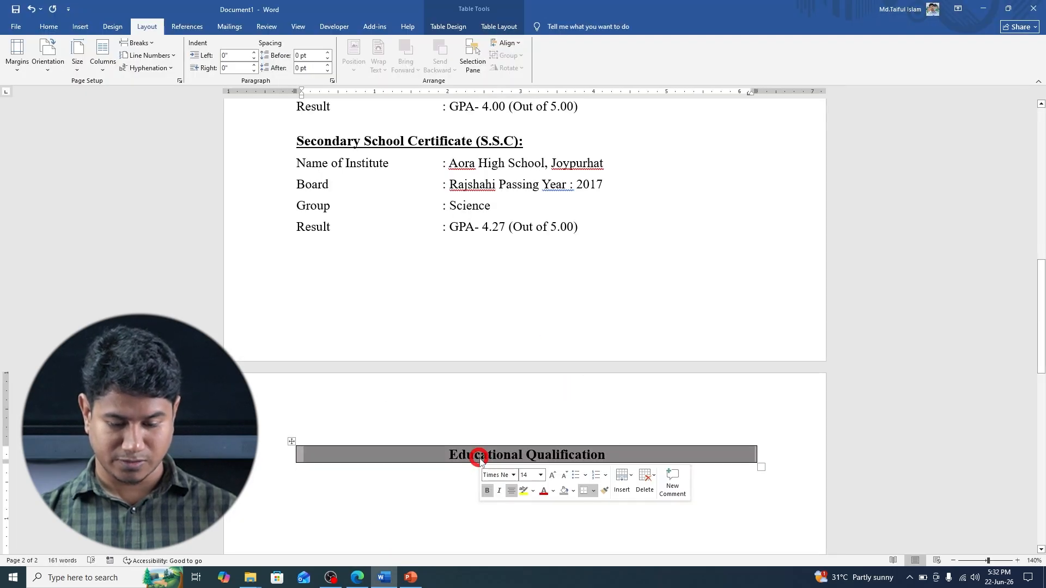
{"action": "left_click", "coordinate": [479, 454]}
{"action": "left_click_drag", "start_coordinate": [448, 454], "coordinate": [606, 453]}
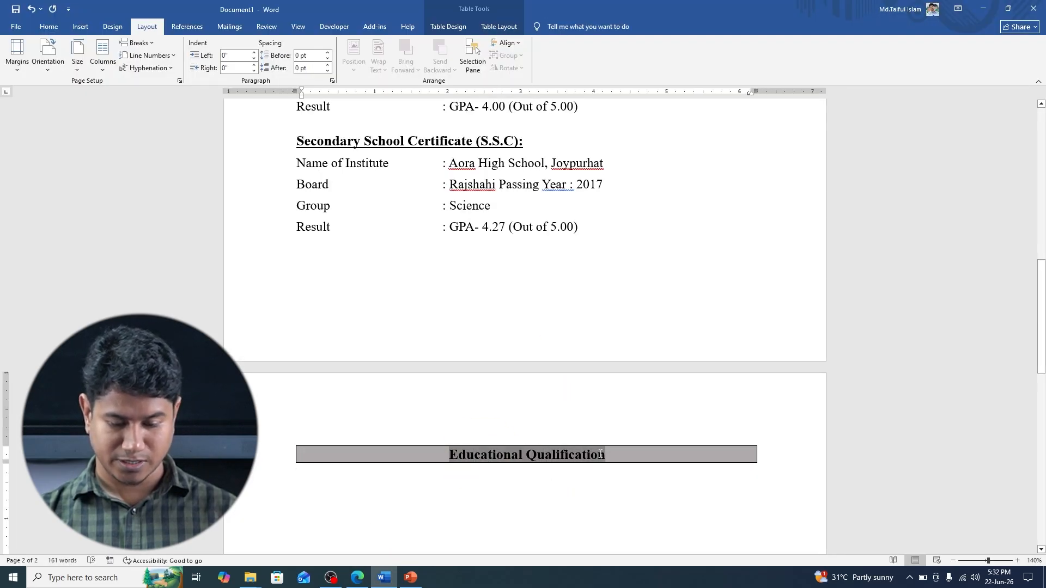
{"action": "key", "text": "ctrl+v"}
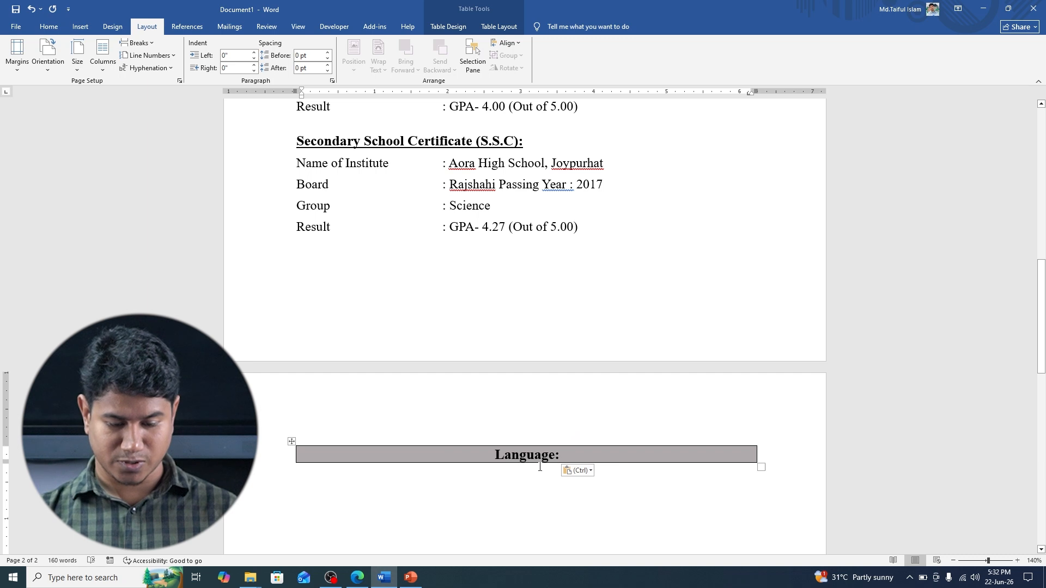
- Copy the sentence "Reading, writing and speaking abilities both in English and Bangla" from the PDF in Edge and paste it below the Language heading in Word
{"action": "left_click", "coordinate": [396, 479]}
{"action": "left_click", "coordinate": [384, 579]}
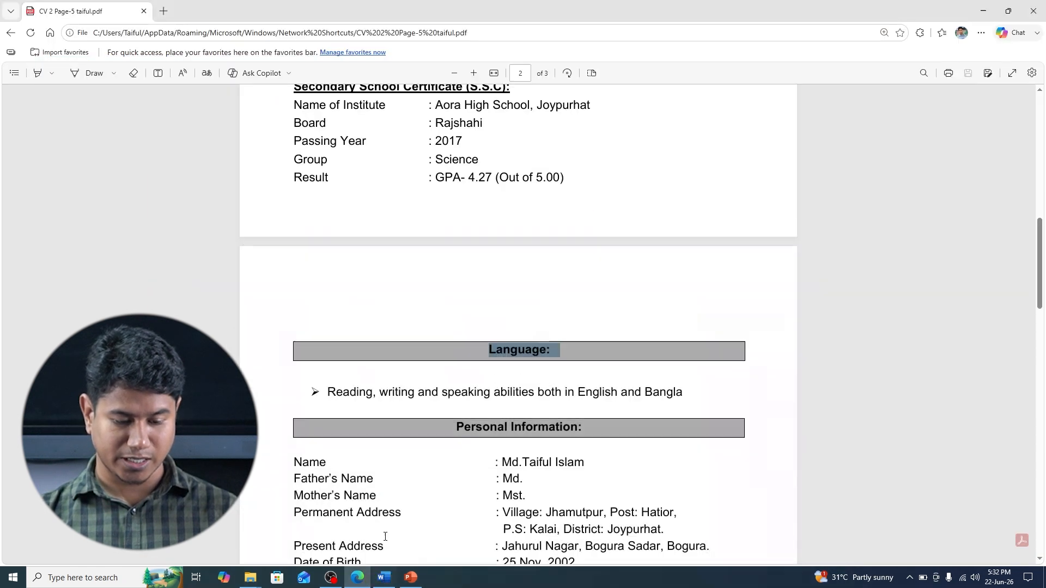
{"action": "left_click_drag", "start_coordinate": [330, 398], "coordinate": [682, 398]}
{"action": "right_click", "coordinate": [682, 397]}
{"action": "left_click", "coordinate": [693, 303]}
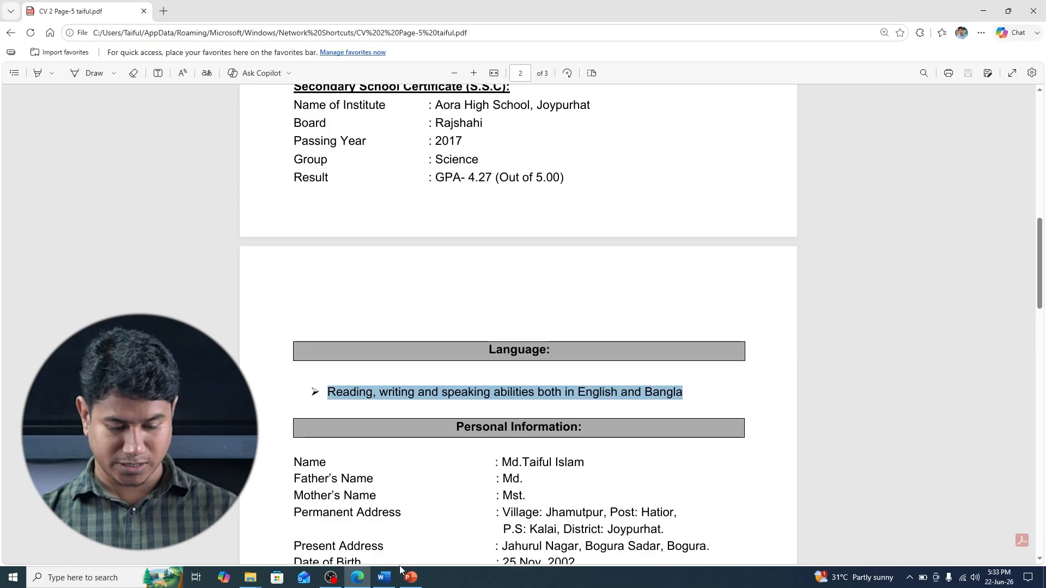
{"action": "left_click", "coordinate": [384, 577]}
{"action": "key", "text": "ctrl+v"}
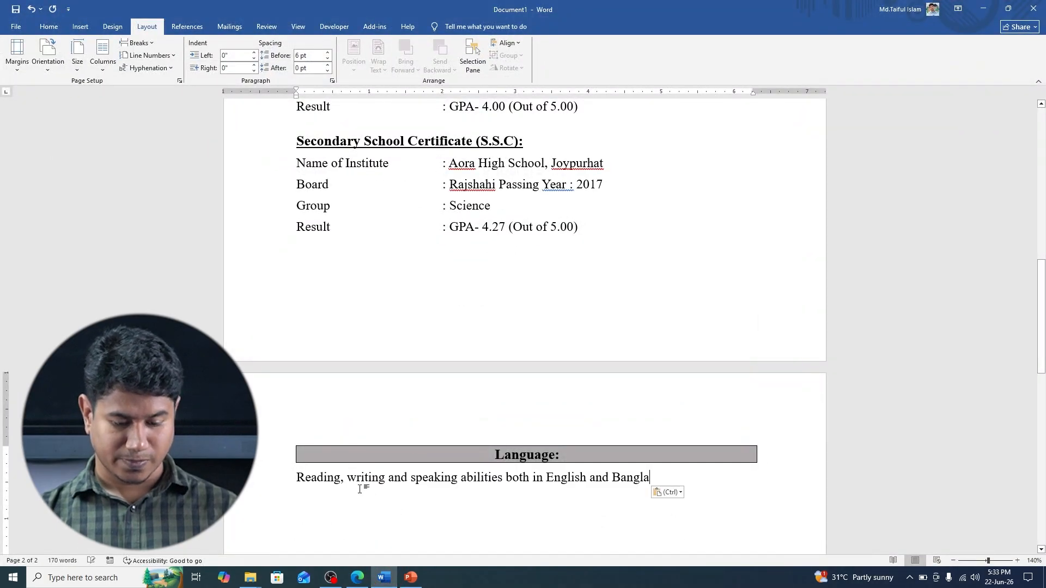
- Check the list marker in the PDF in Edge and apply the matching arrowhead bullet to the language sentence in Word
{"action": "left_click", "coordinate": [358, 577]}
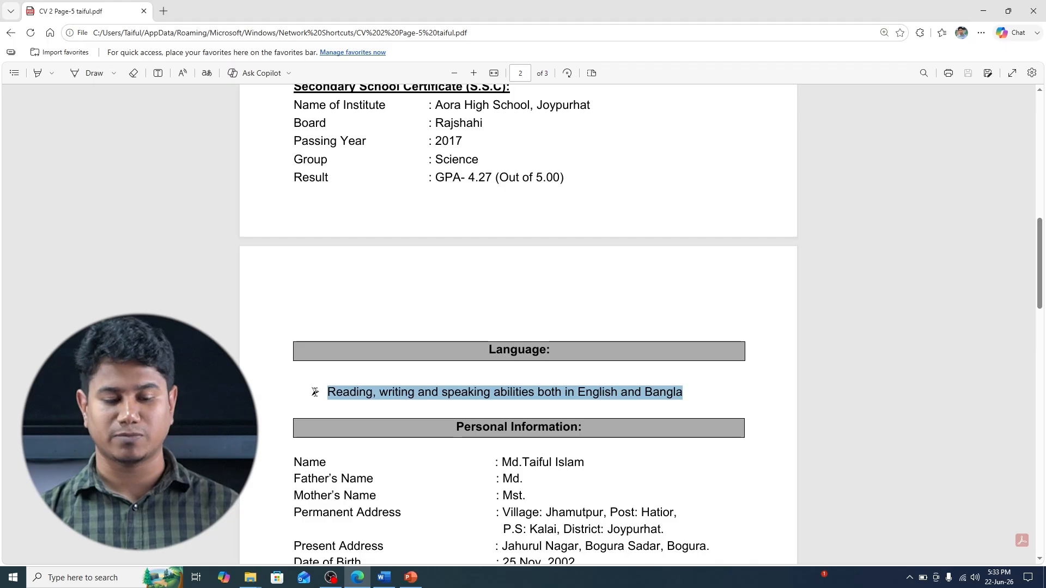
{"action": "left_click", "coordinate": [383, 577]}
{"action": "left_click_drag", "start_coordinate": [296, 478], "coordinate": [308, 480]}
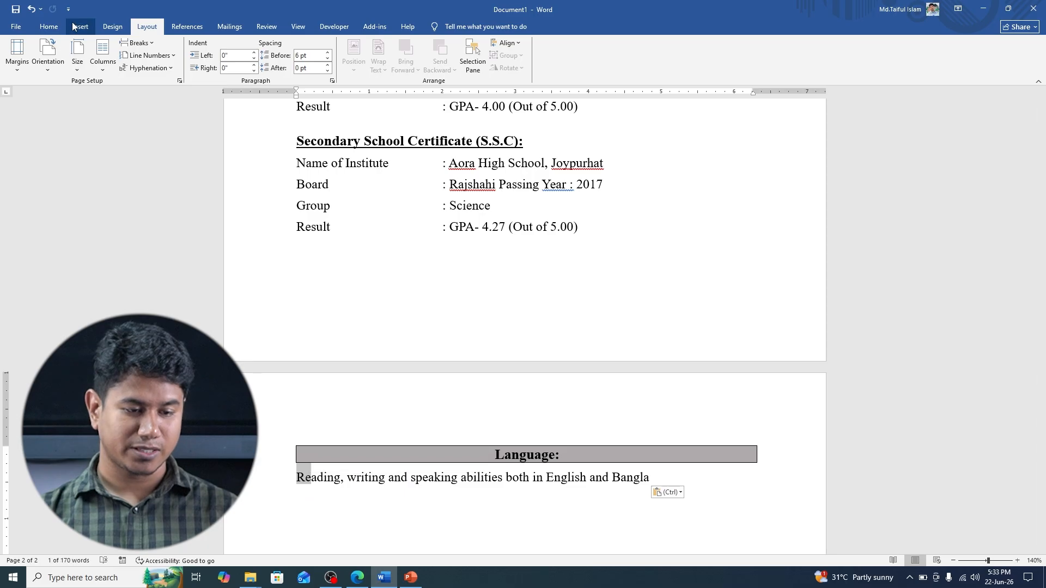
{"action": "left_click", "coordinate": [59, 27]}
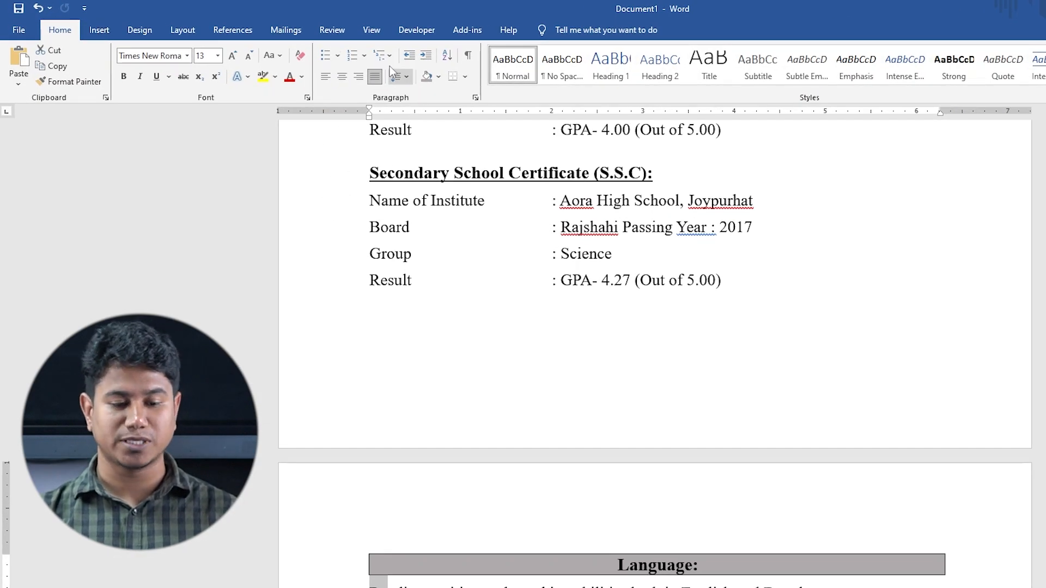
{"action": "left_click", "coordinate": [338, 55]}
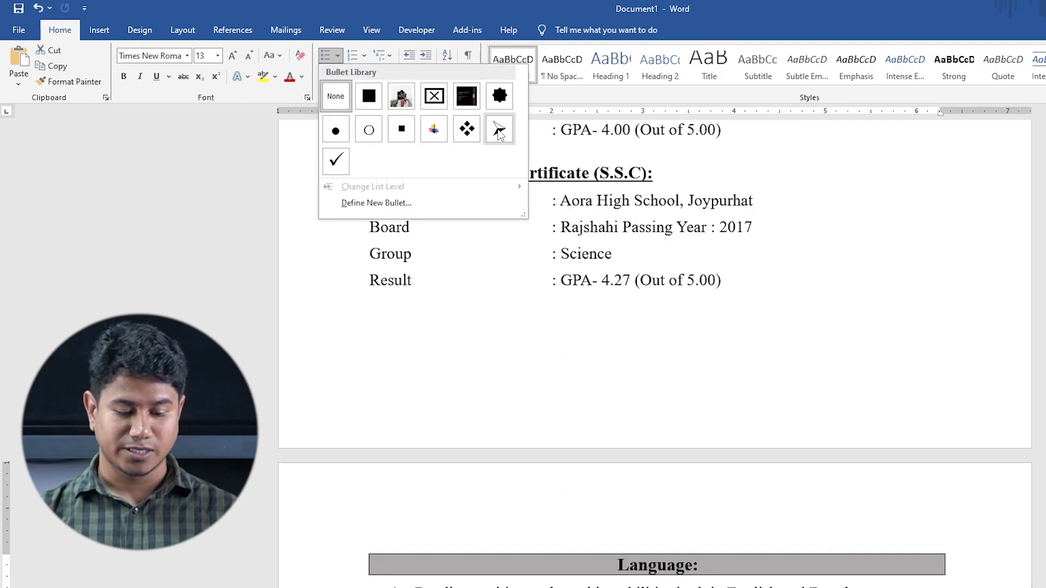
{"action": "left_click", "coordinate": [499, 131]}
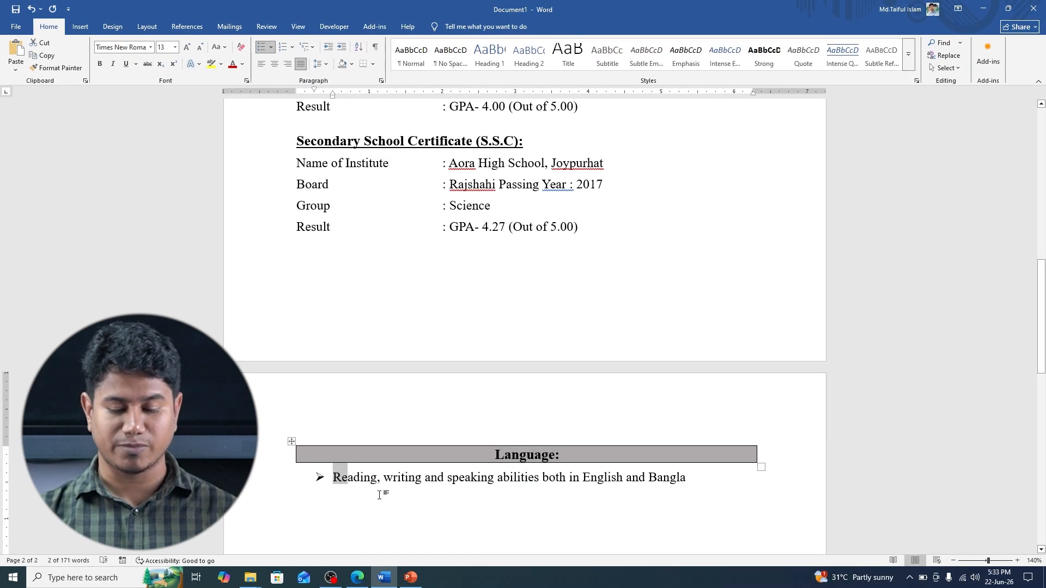
{"action": "left_click", "coordinate": [689, 480]}
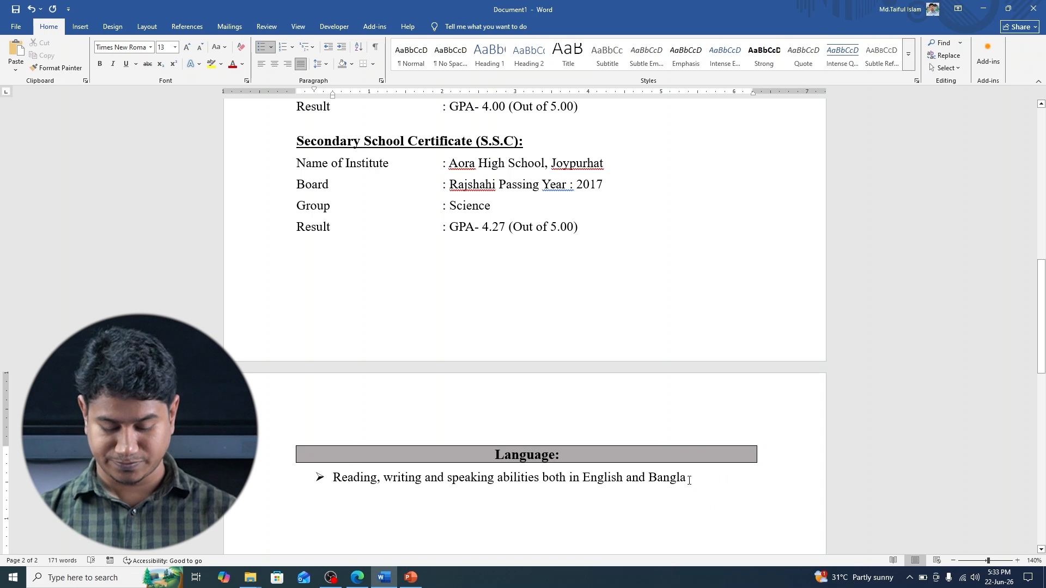
- Copy the Language heading bar and paste it on a new unbulleted line below the language sentence
{"action": "scroll", "coordinate": [525, 473], "scroll_direction": "down", "scroll_amount": 2}
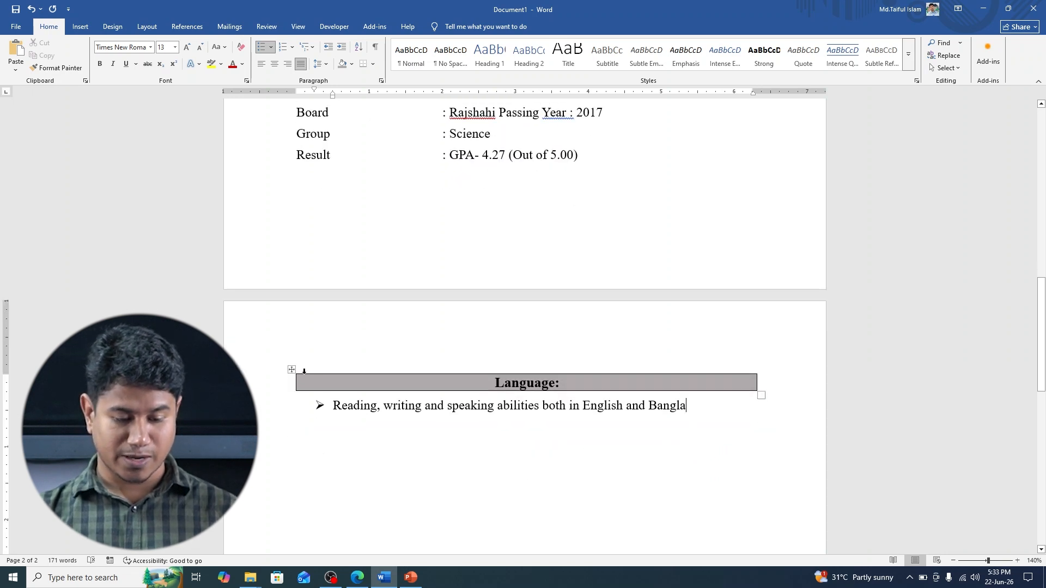
{"action": "left_click", "coordinate": [767, 387]}
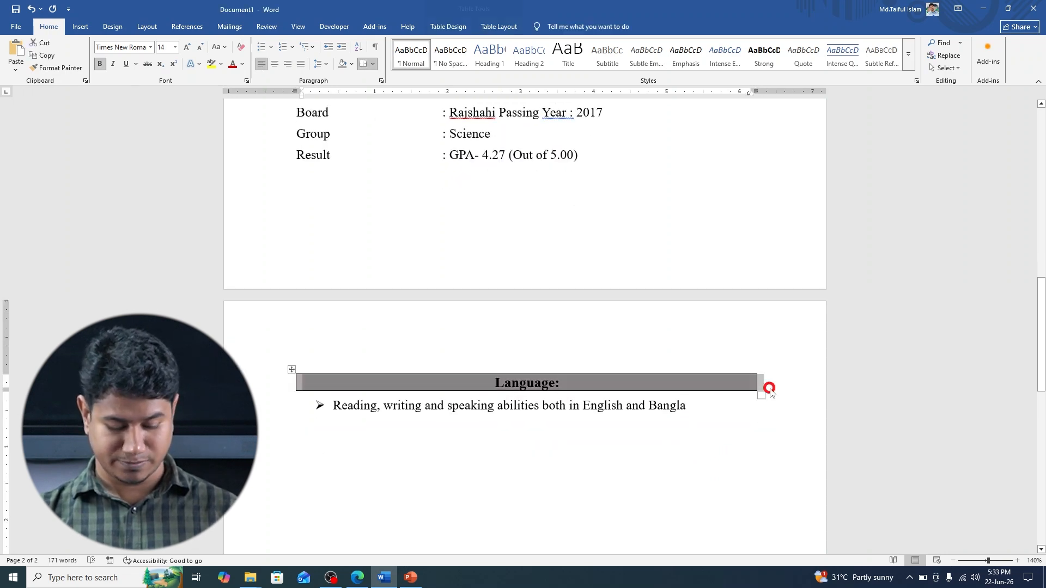
{"action": "left_click", "coordinate": [517, 448]}
{"action": "key", "text": "Return"}
{"action": "key", "text": "BackSpace"}
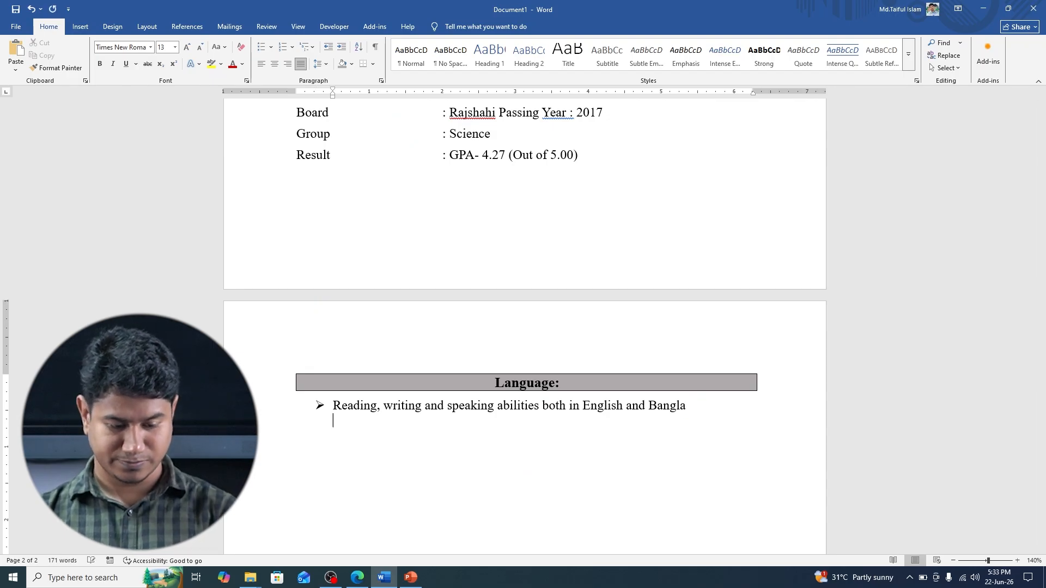
{"action": "key", "text": "BackSpace"}
{"action": "key", "text": "BackSpace"}
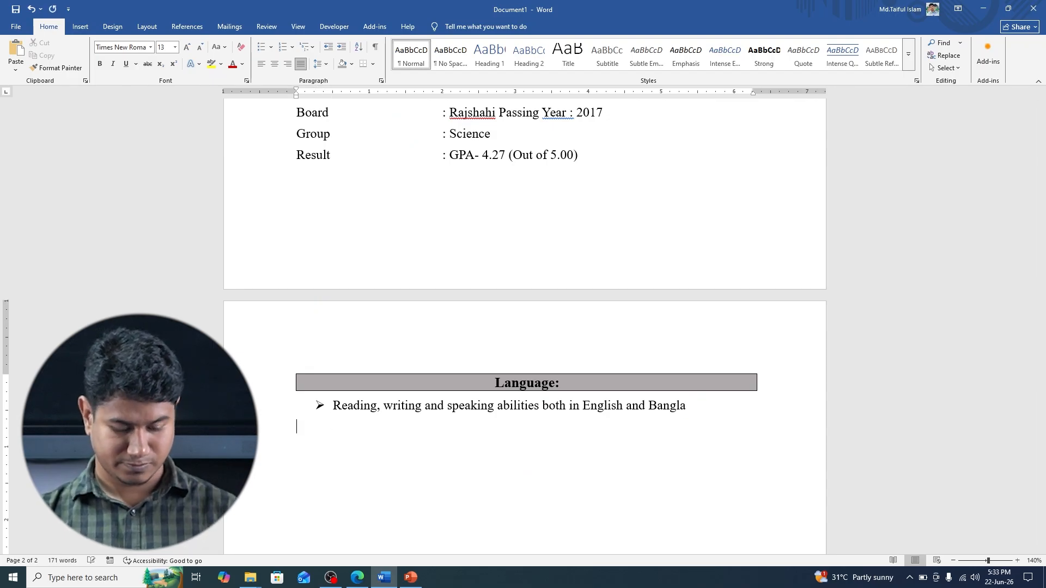
{"action": "key", "text": "ctrl+v"}
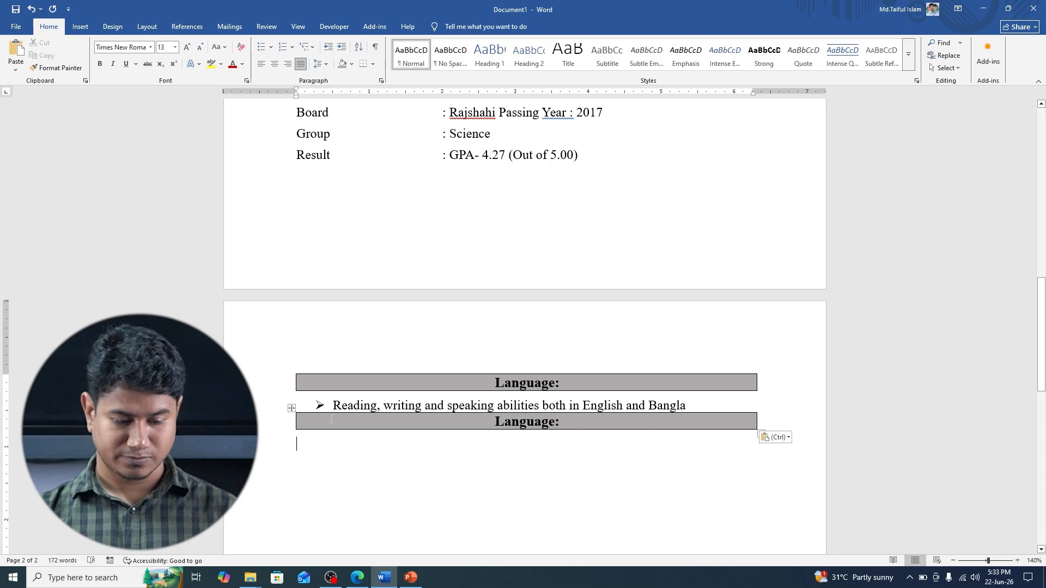
- Set the spacing after the bulleted language sentence to 6 pt
{"action": "left_click_drag", "start_coordinate": [704, 406], "coordinate": [298, 406]}
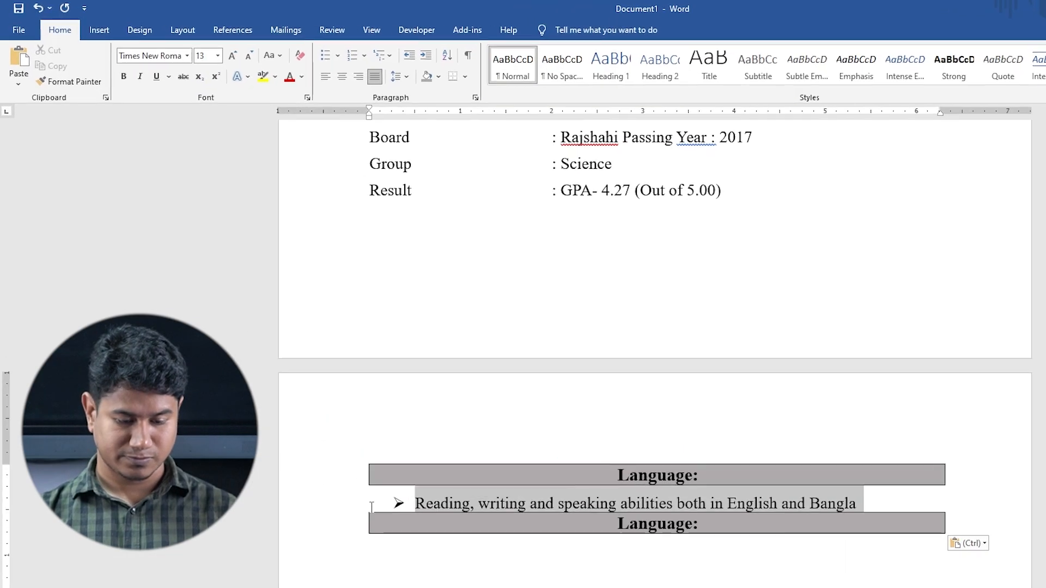
{"action": "left_click", "coordinate": [405, 76]}
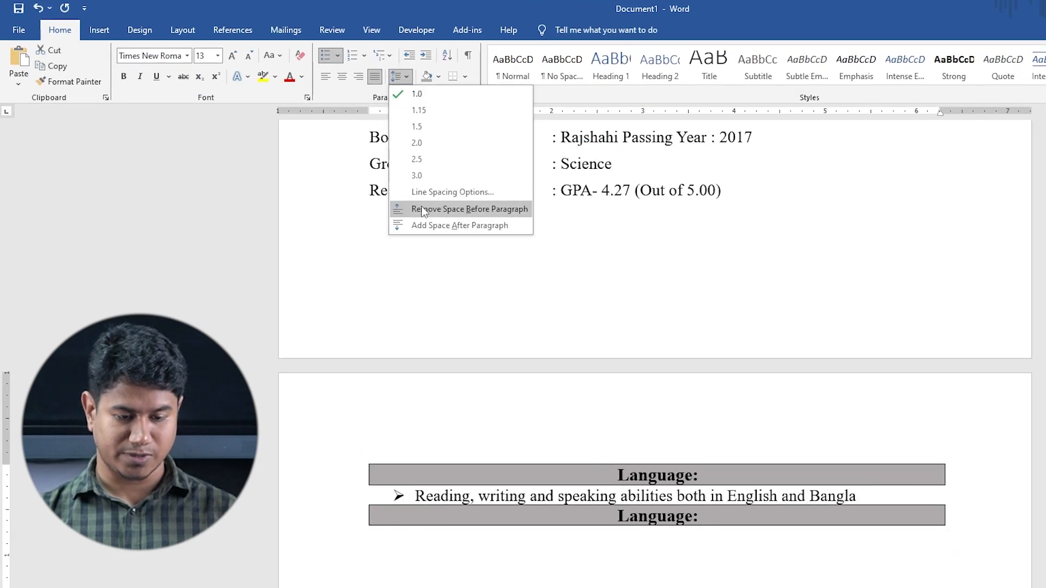
{"action": "left_click", "coordinate": [435, 192]}
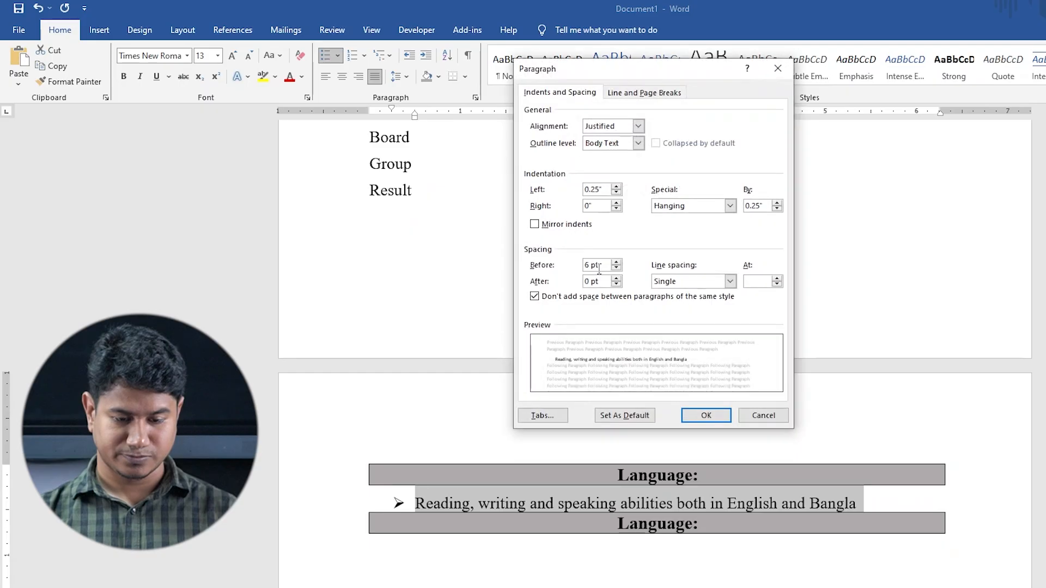
{"action": "left_click", "coordinate": [616, 279]}
{"action": "left_click", "coordinate": [697, 414]}
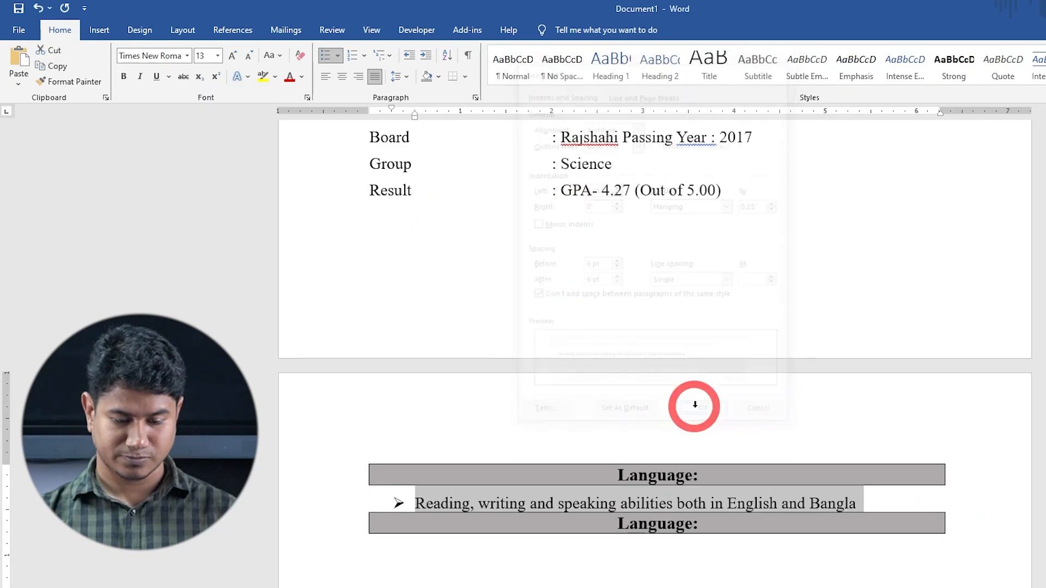
{"action": "left_click", "coordinate": [525, 563]}
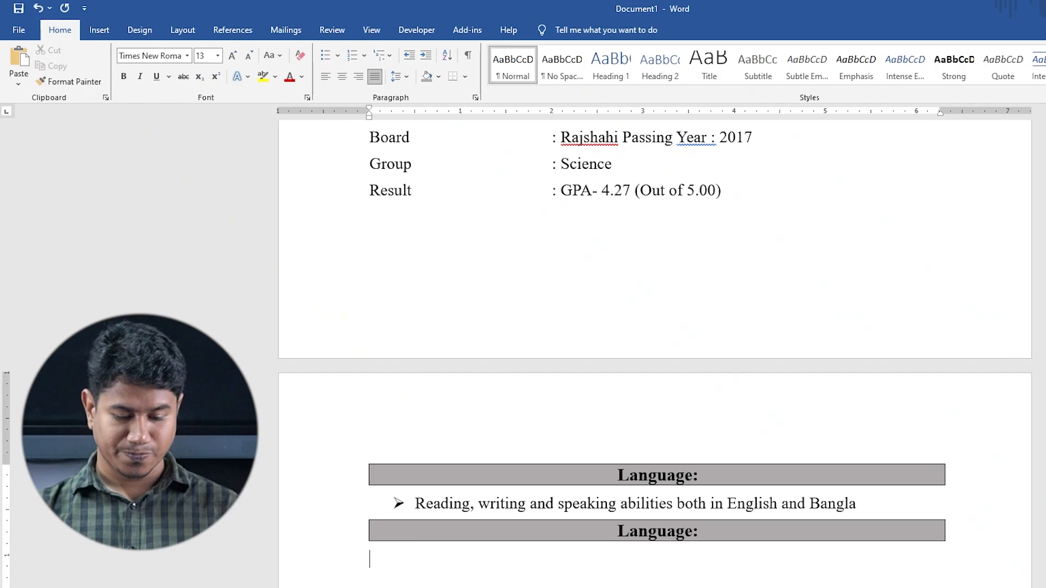
- Copy the "Personal Information:" heading from the PDF in Edge and replace the text of the second Language heading bar in Word with it
{"action": "key", "text": "alt+Tab"}
{"action": "left_click_drag", "start_coordinate": [457, 427], "coordinate": [583, 427]}
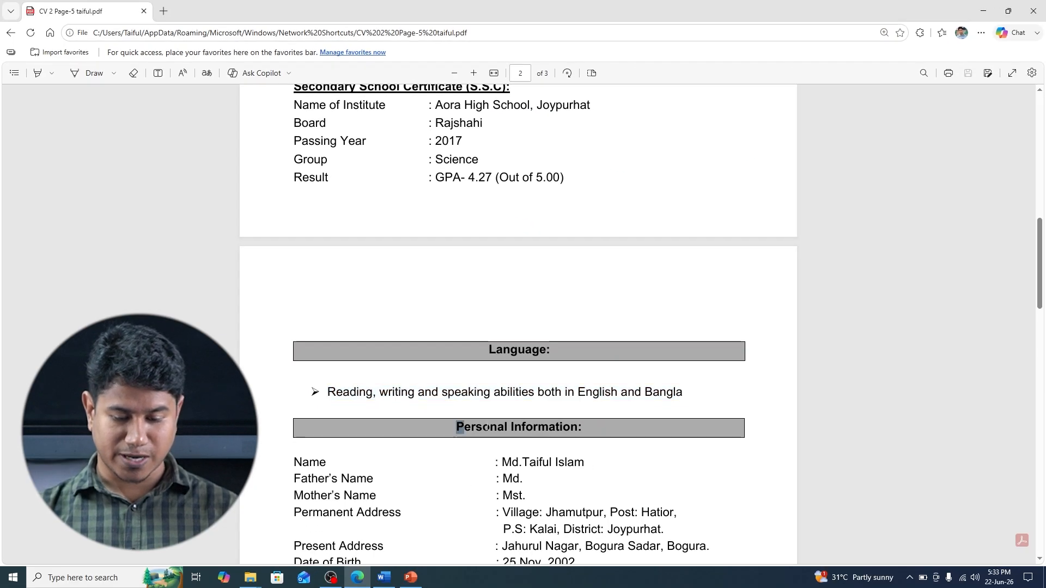
{"action": "right_click", "coordinate": [597, 426]}
{"action": "left_click", "coordinate": [619, 331]}
{"action": "left_click", "coordinate": [386, 578]}
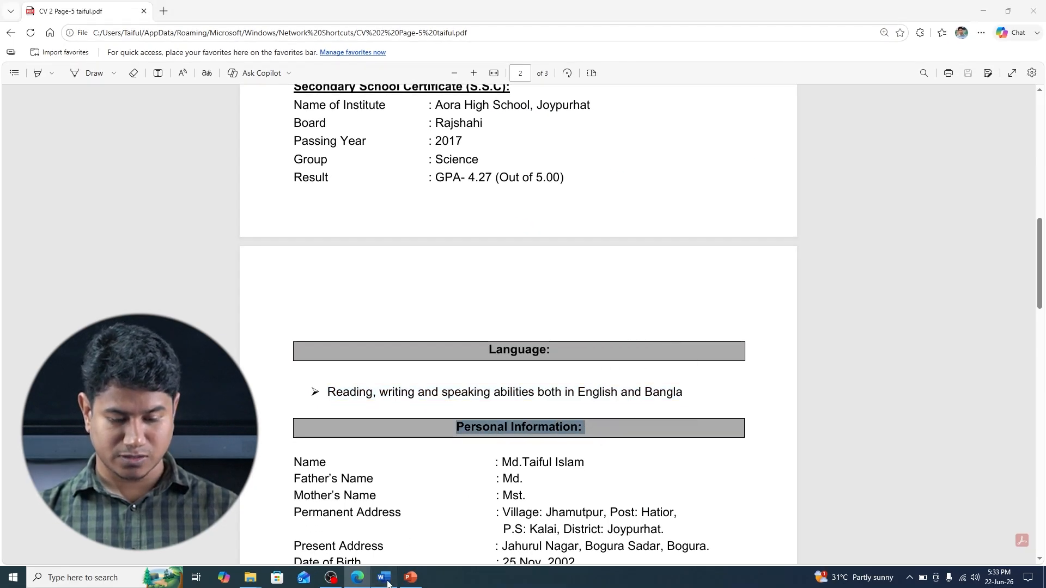
{"action": "left_click_drag", "start_coordinate": [494, 431], "coordinate": [558, 428]}
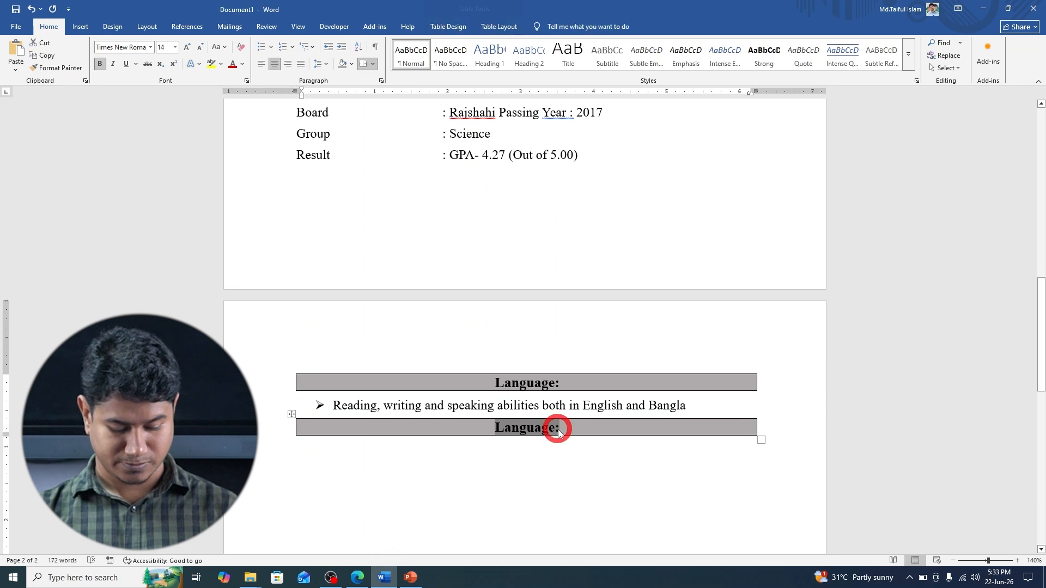
{"action": "key", "text": "ctrl+v"}
- Copy the "Name" label from the PDF in Edge and paste it on the line below the Personal Information heading in Word
{"action": "left_click", "coordinate": [436, 462]}
{"action": "left_click_drag", "start_coordinate": [294, 191], "coordinate": [329, 191]}
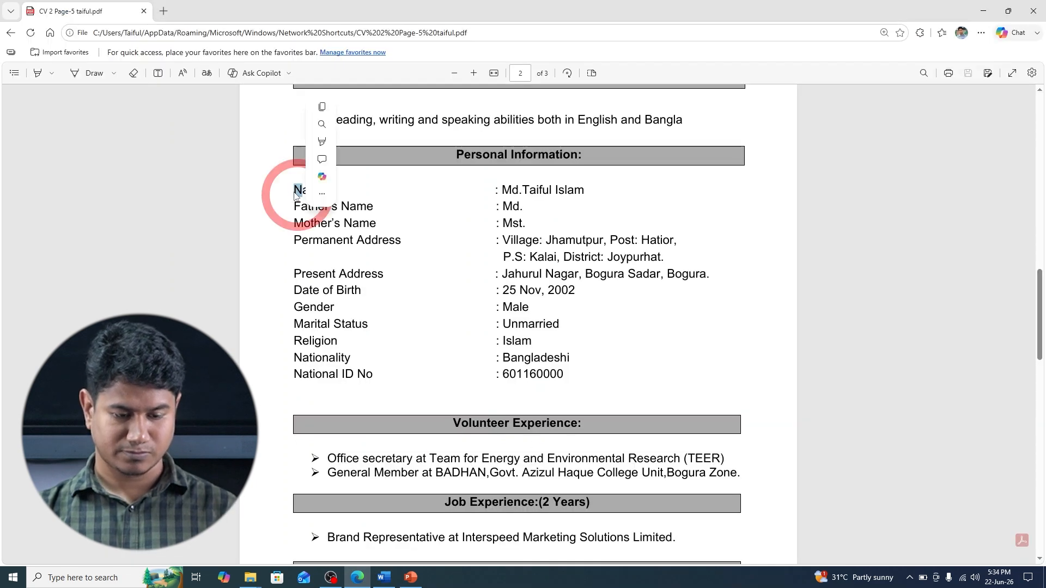
{"action": "left_click", "coordinate": [293, 191]}
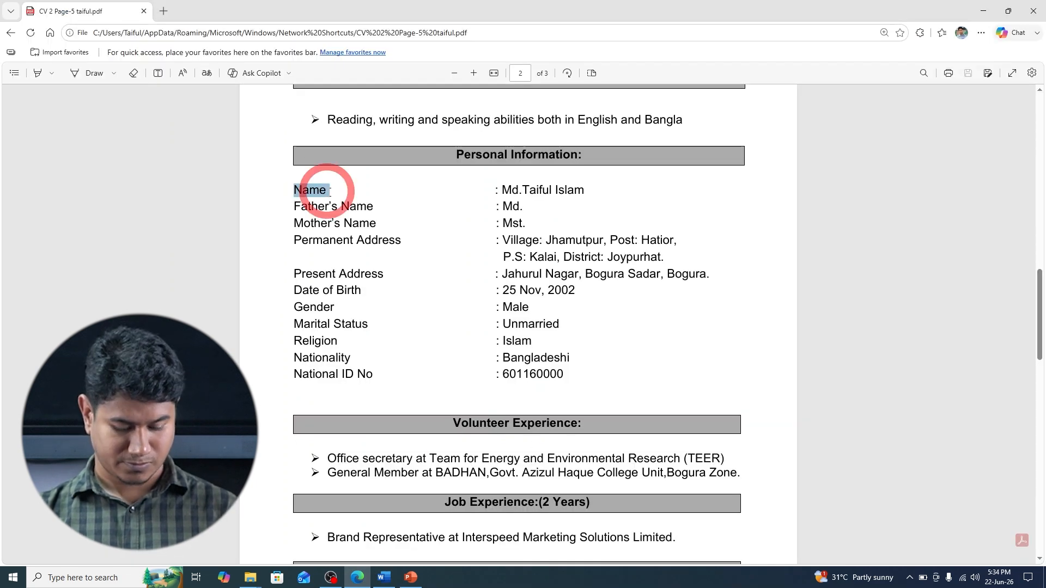
{"action": "left_click", "coordinate": [384, 577]}
{"action": "key", "text": "ctrl+v"}
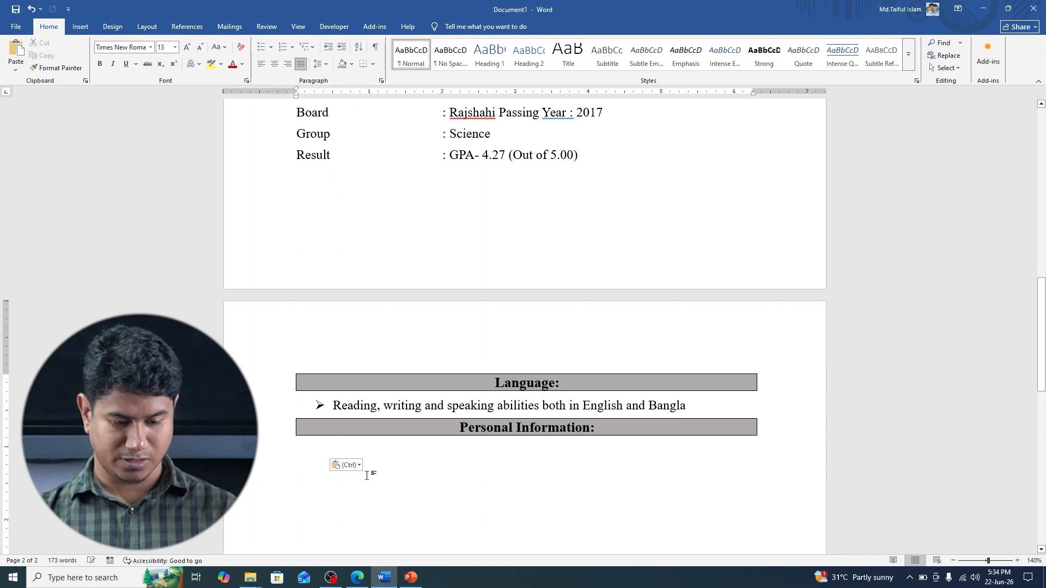
- Copy the colon and the person's full name from the PDF in Edge and paste them after the Name label in Word
{"action": "left_click", "coordinate": [357, 577]}
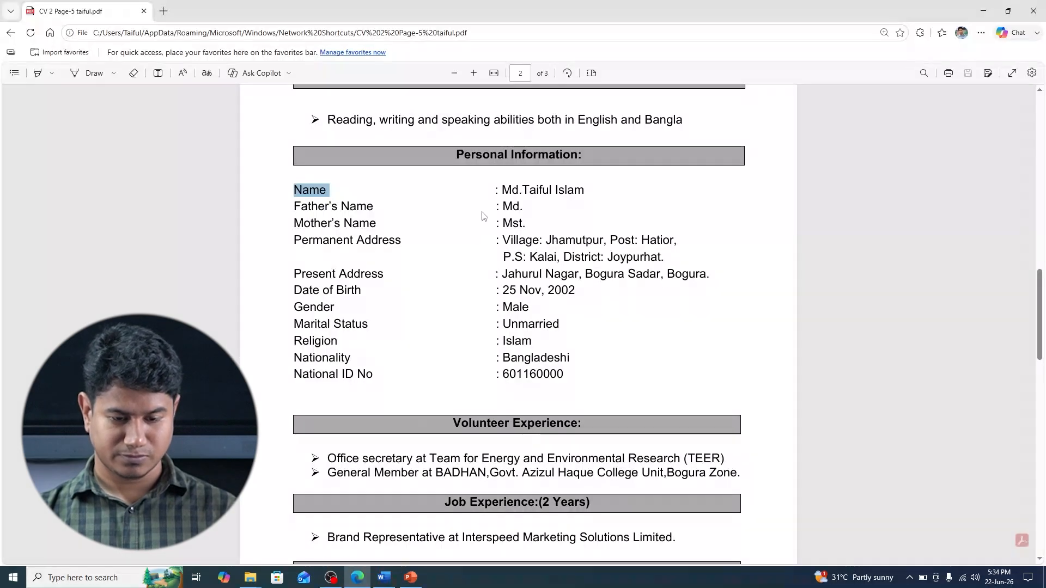
{"action": "left_click_drag", "start_coordinate": [492, 190], "coordinate": [584, 190]}
{"action": "right_click", "coordinate": [584, 190]}
{"action": "left_click", "coordinate": [616, 98]}
{"action": "left_click", "coordinate": [384, 577]}
{"action": "key", "text": "ctrl+v"}
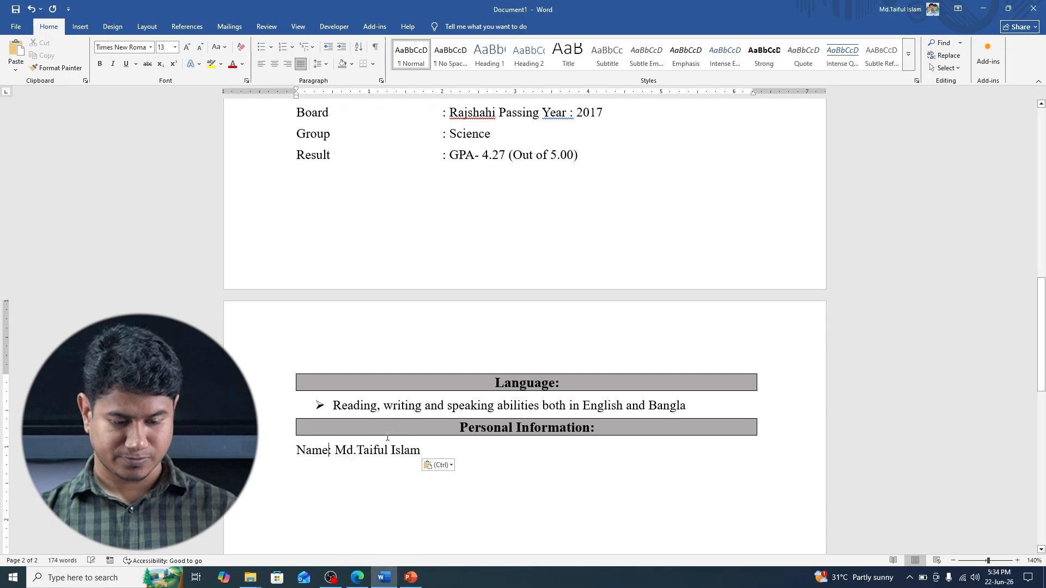
- Start a new line below the Name entry and paste the "Father’s Name" label copied from the PDF in Edge
{"action": "key", "text": "Return"}
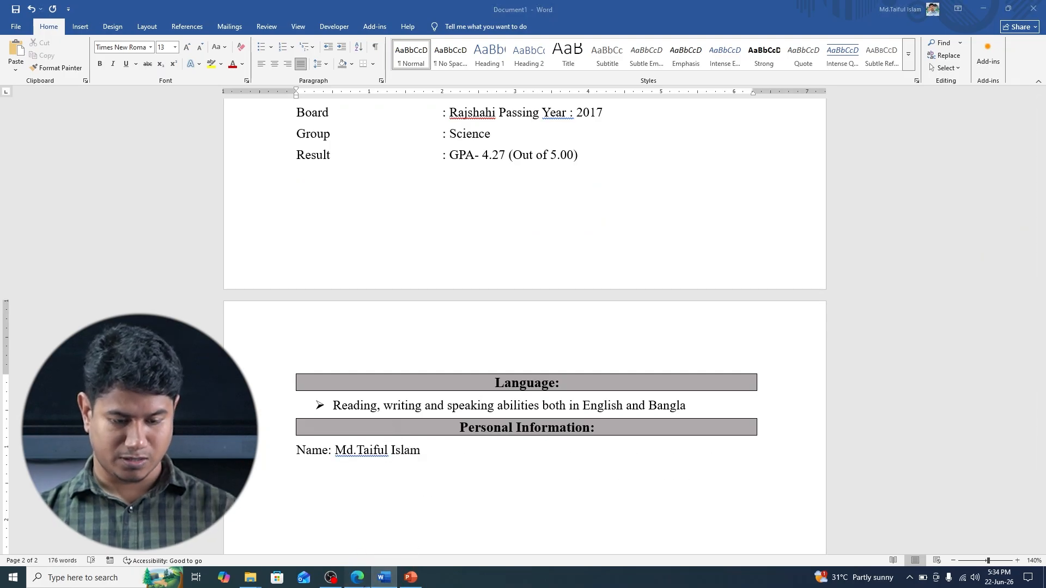
{"action": "left_click", "coordinate": [357, 578]}
{"action": "left_click_drag", "start_coordinate": [298, 207], "coordinate": [373, 208]}
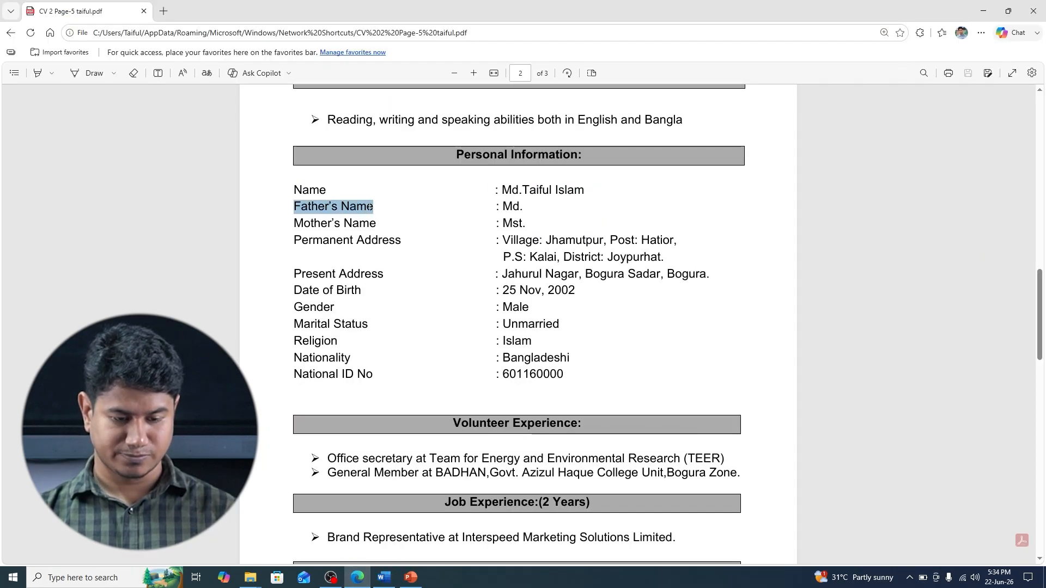
{"action": "right_click", "coordinate": [362, 207]}
{"action": "key", "text": "ctrl+c"}
{"action": "left_click", "coordinate": [384, 578]}
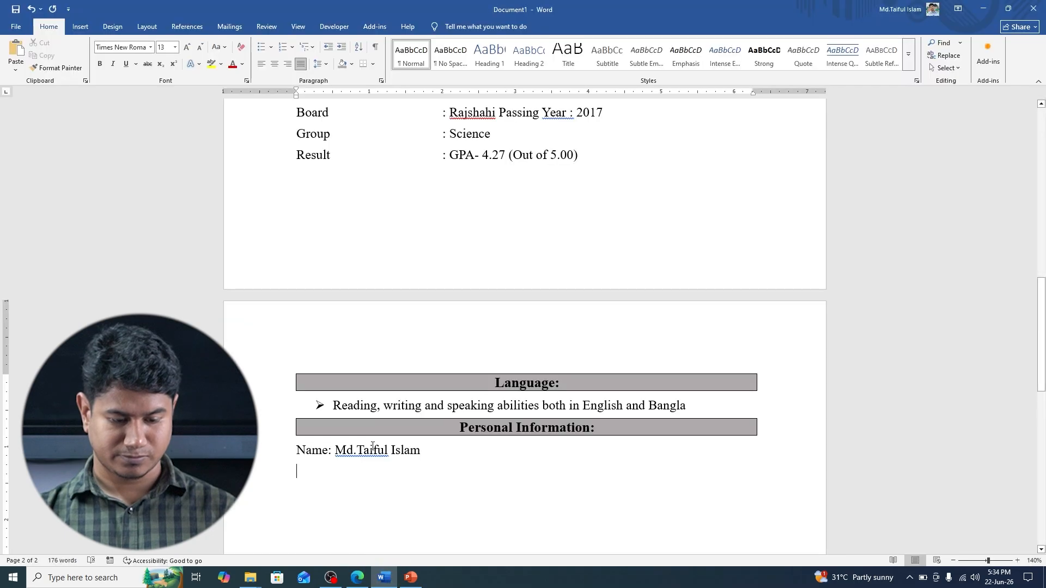
{"action": "key", "text": "ctrl+v"}
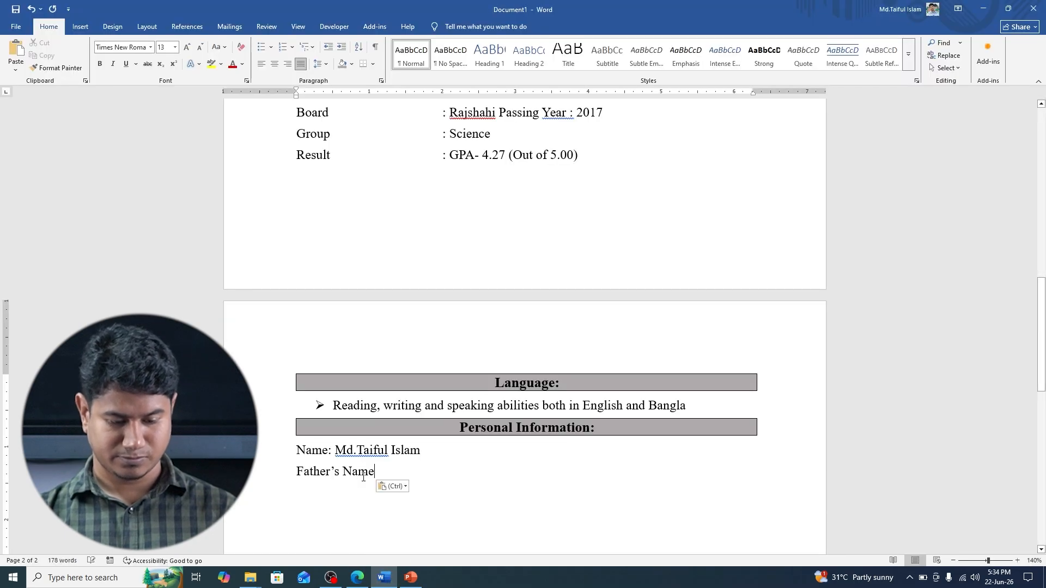
- Copy the "Mother’s Name" label from the PDF in Edge and paste it on a new line below Father’s Name in Word
{"action": "left_click", "coordinate": [358, 577]}
{"action": "left_click_drag", "start_coordinate": [295, 223], "coordinate": [384, 224]}
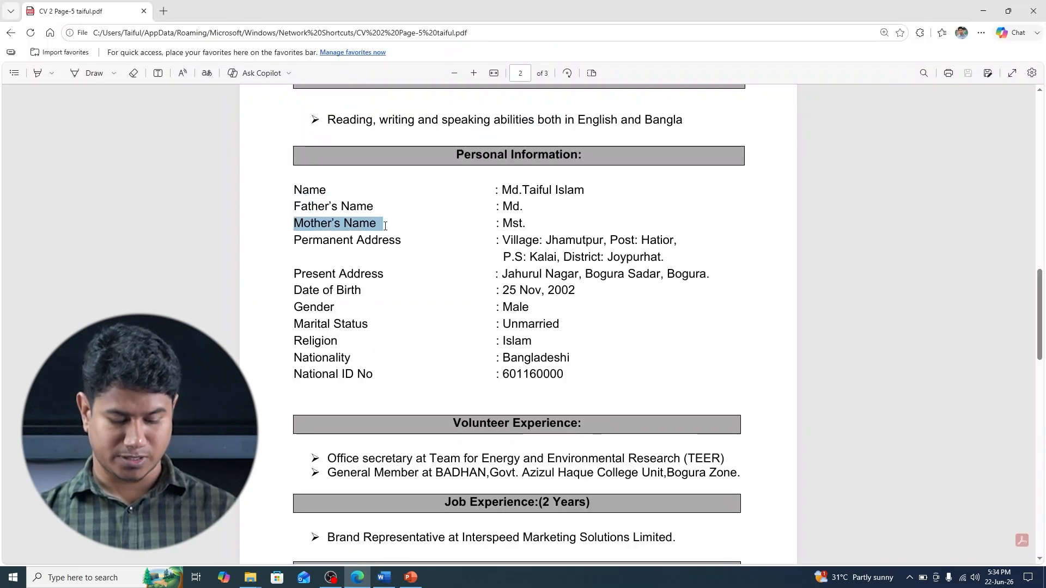
{"action": "left_click", "coordinate": [384, 577]}
{"action": "left_click", "coordinate": [382, 482]}
{"action": "key", "text": "Return"}
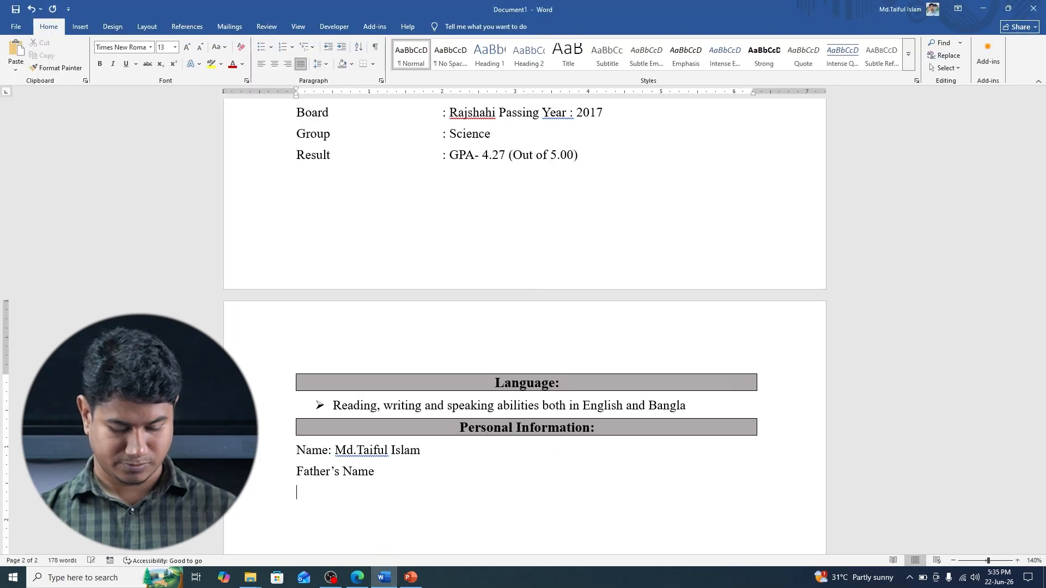
{"action": "key", "text": "ctrl+v"}
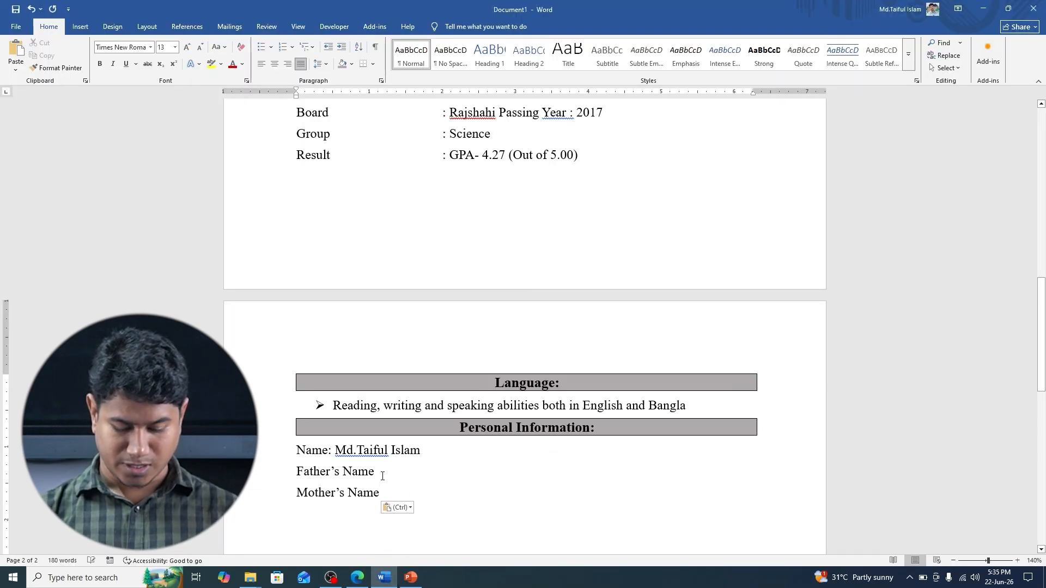
- Add a colon after the Father’s Name label and indent the Name entry's colon and value with tab spacing
{"action": "type", "text": ":"}
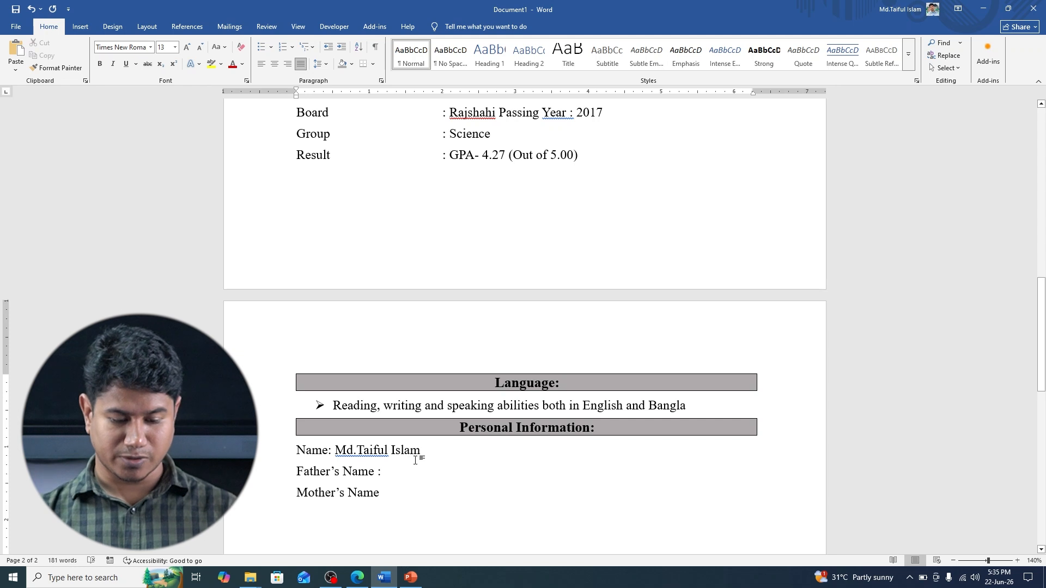
{"action": "left_click", "coordinate": [330, 449]}
{"action": "key", "text": "Tab"}
{"action": "key", "text": "Tab"}
{"action": "key", "text": "Tab"}
{"action": "key", "text": "Tab"}
{"action": "key", "text": "Tab"}
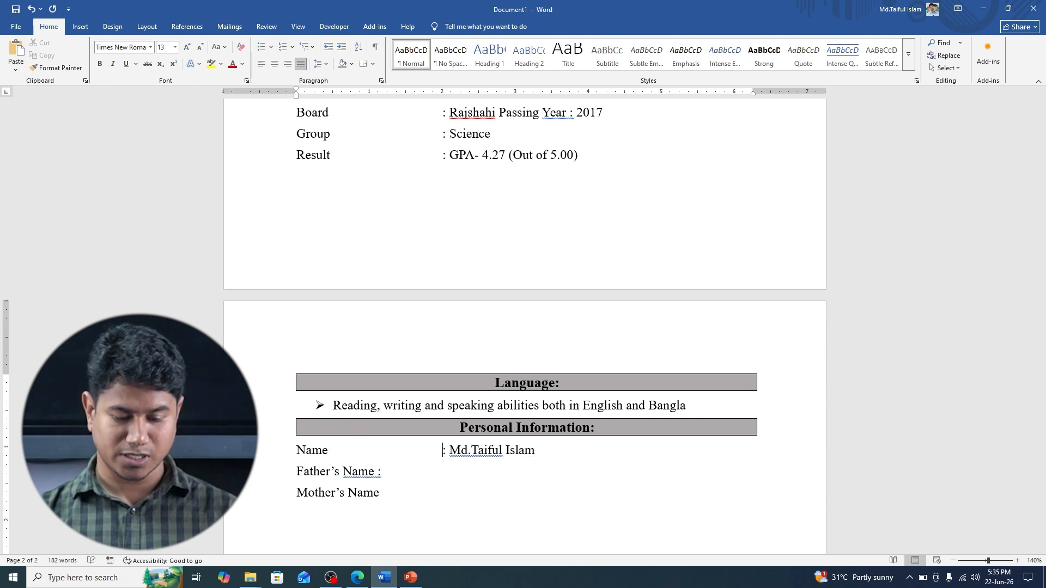
- Add the missing colon after Mother’s Name and align the Father’s Name and Mother’s Name colons with the Name entry's colon
{"action": "left_click", "coordinate": [377, 473]}
{"action": "key", "text": "Tab"}
{"action": "key", "text": "Tab"}
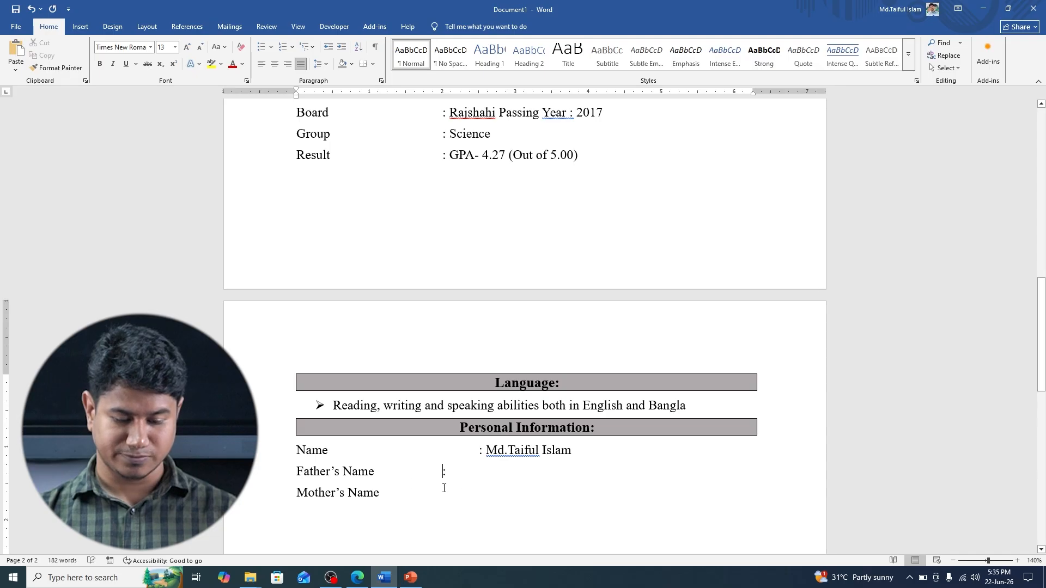
{"action": "left_click", "coordinate": [382, 494]}
{"action": "key", "text": "Tab"}
{"action": "key", "text": "Tab"}
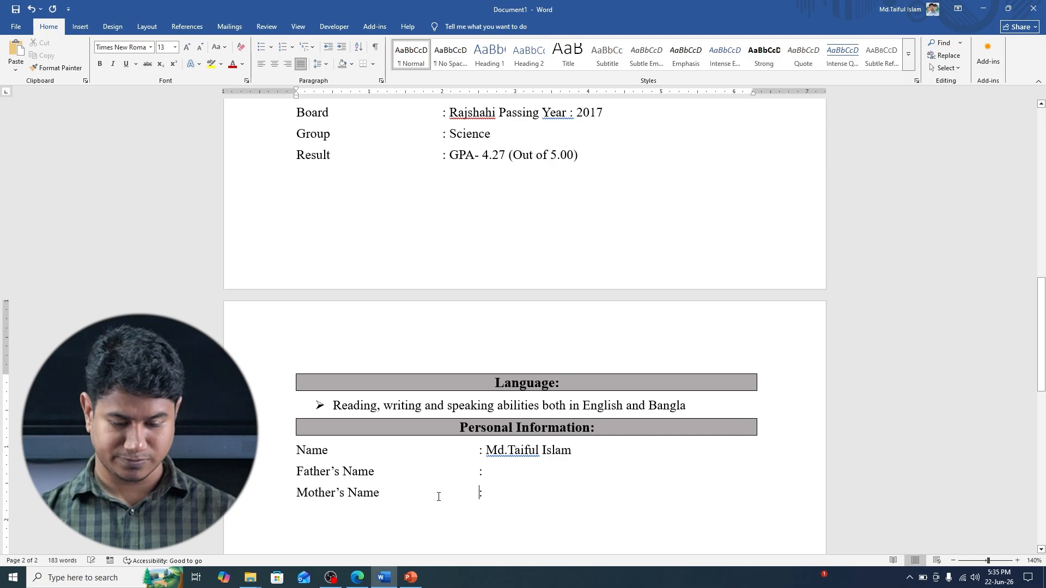
- Enter the father's name and the mother's name after their colons
{"action": "left_click", "coordinate": [503, 469]}
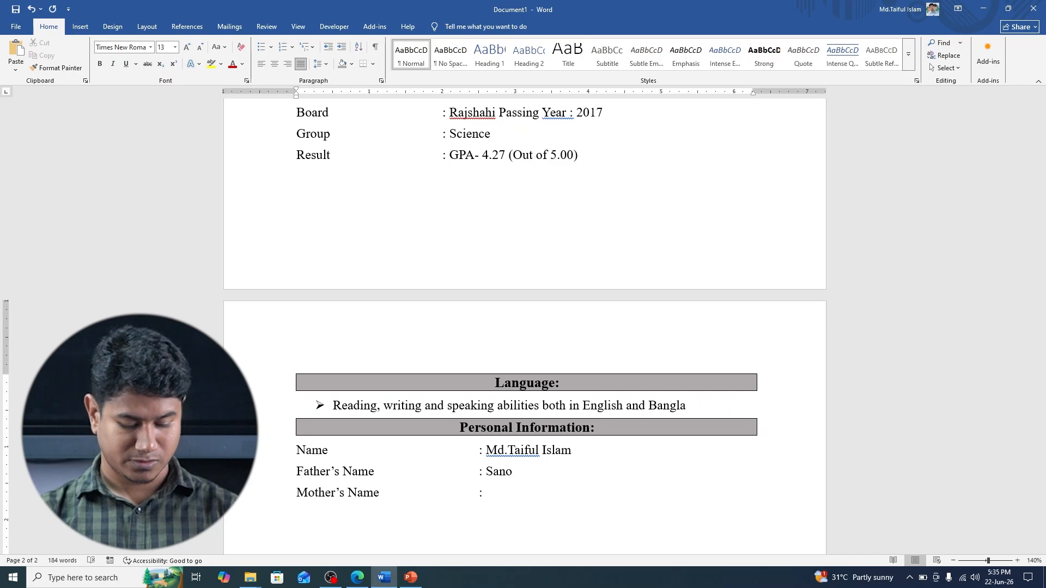
{"action": "key", "text": "Down"}
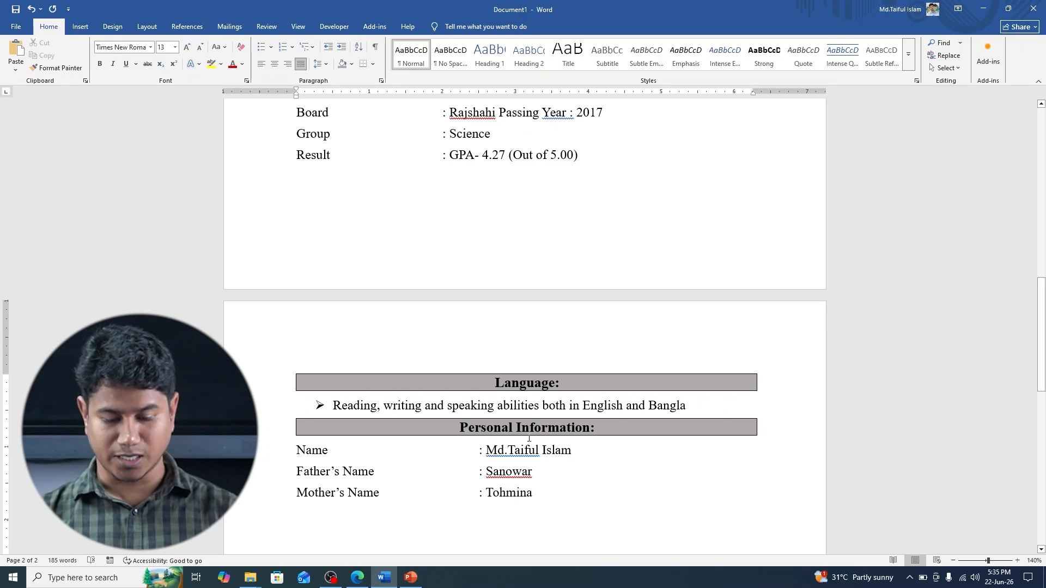
- Check the next section in the PDF in Edge, then duplicate Word's Personal Information heading bar below the Mother’s Name line
{"action": "scroll", "coordinate": [532, 452], "scroll_direction": "down", "scroll_amount": 4}
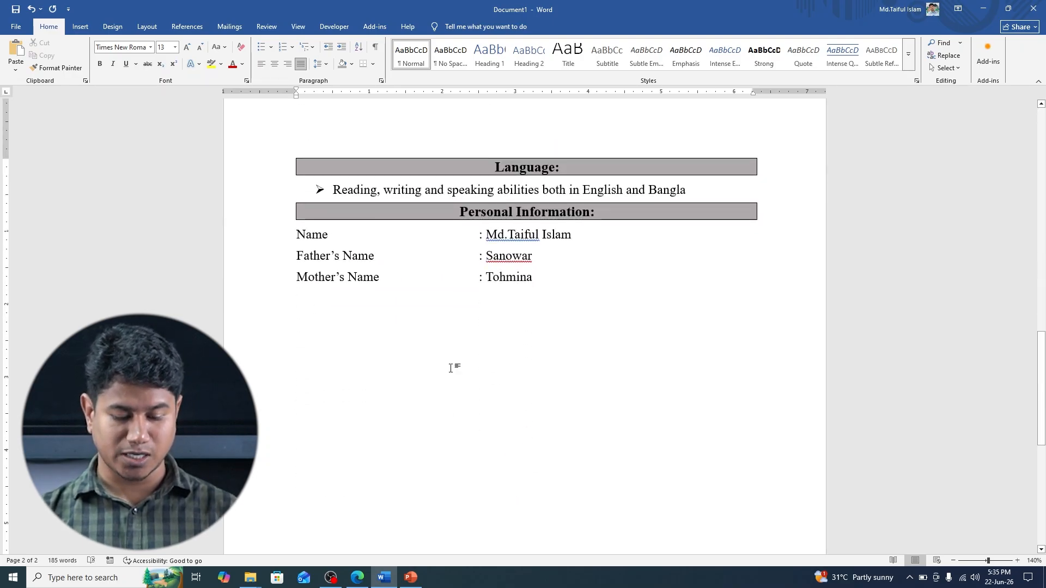
{"action": "left_click", "coordinate": [384, 577]}
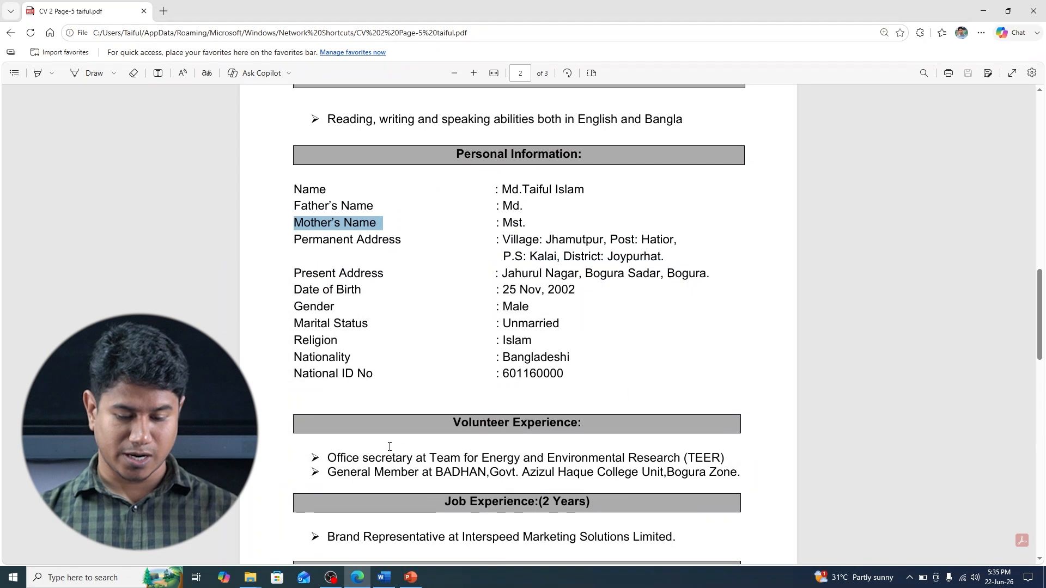
{"action": "scroll", "coordinate": [389, 447], "scroll_direction": "down", "scroll_amount": 2}
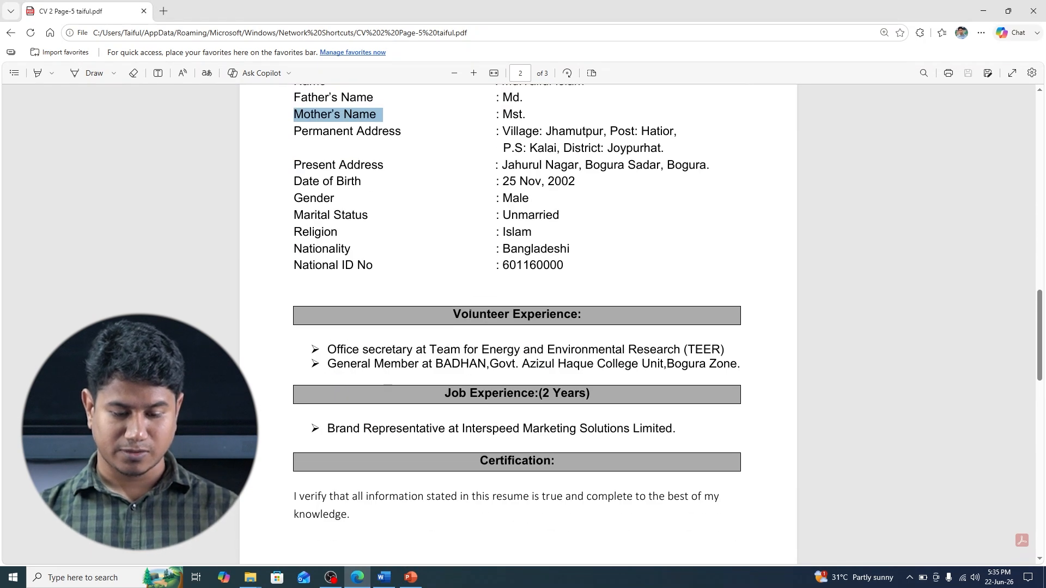
{"action": "left_click", "coordinate": [384, 577]}
{"action": "scroll", "coordinate": [490, 436], "scroll_direction": "up", "scroll_amount": 2}
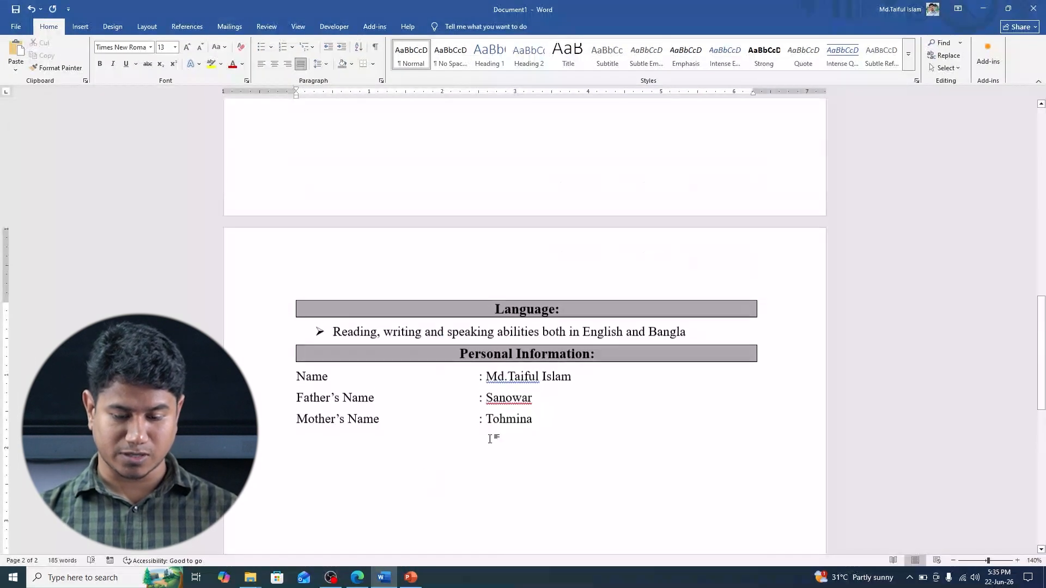
{"action": "left_click", "coordinate": [624, 352]}
{"action": "left_click_drag", "start_coordinate": [624, 351], "coordinate": [772, 358]}
{"action": "left_click", "coordinate": [423, 473]}
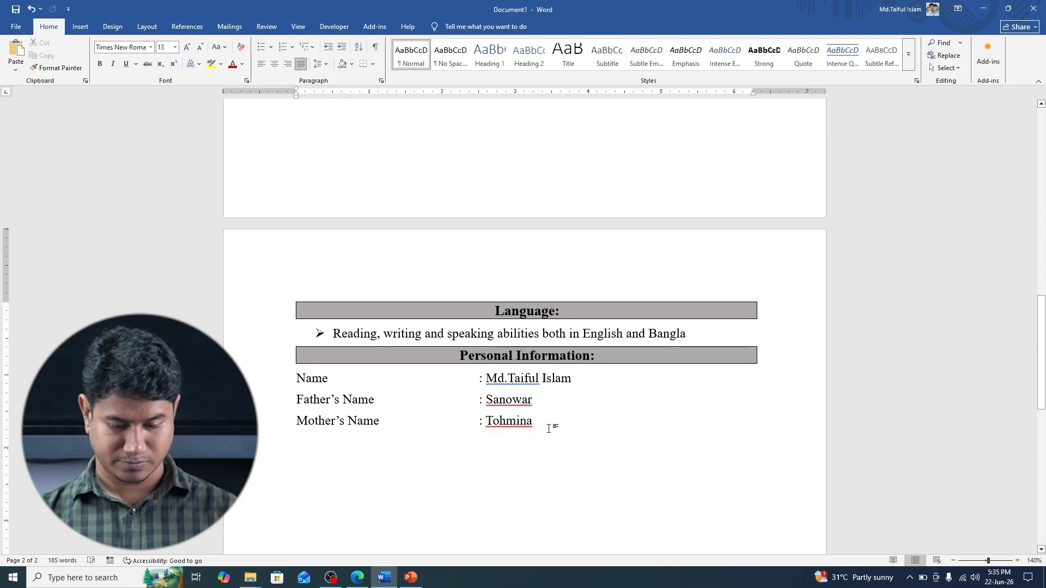
{"action": "key", "text": "Return"}
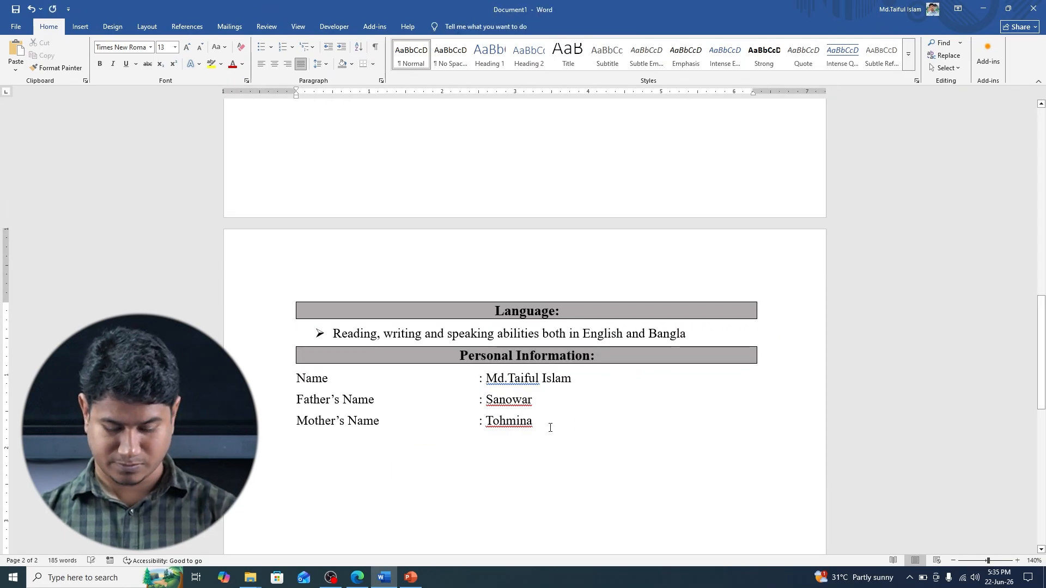
{"action": "key", "text": "ctrl+v"}
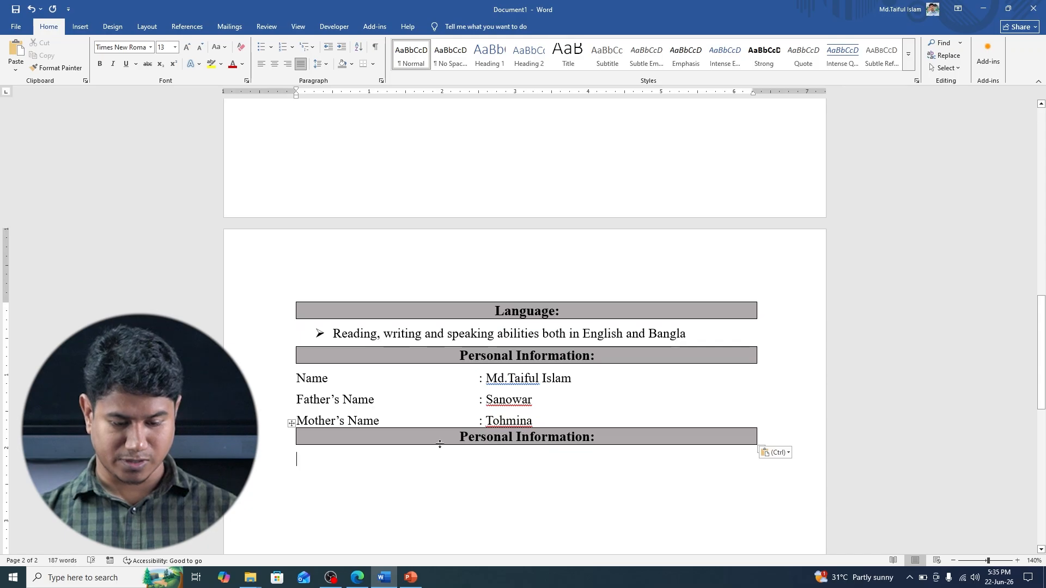
- Insert a blank line between the Mother’s Name entry and the duplicated heading bar
{"action": "left_click", "coordinate": [289, 436]}
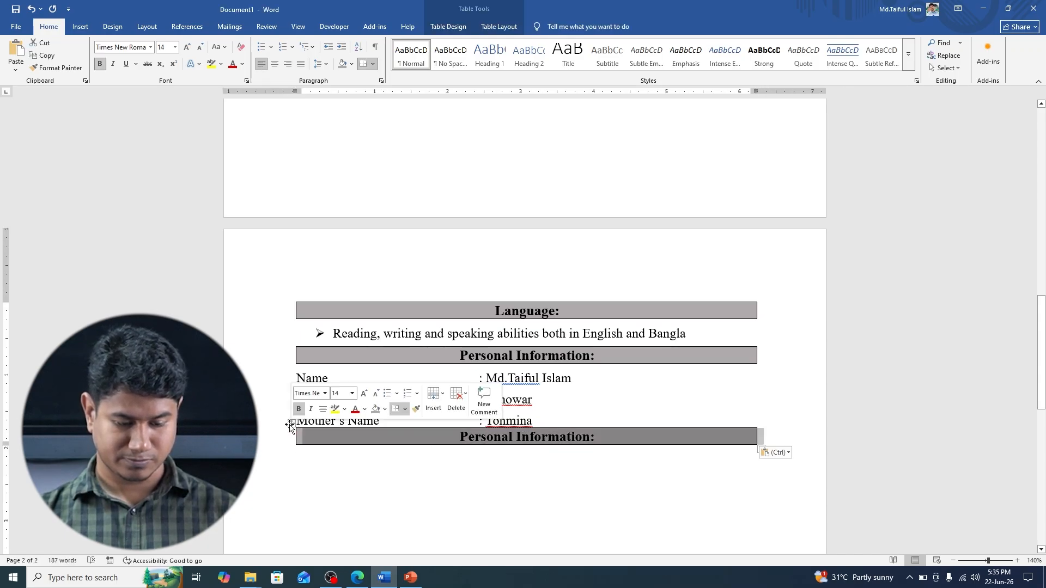
{"action": "left_click", "coordinate": [542, 421]}
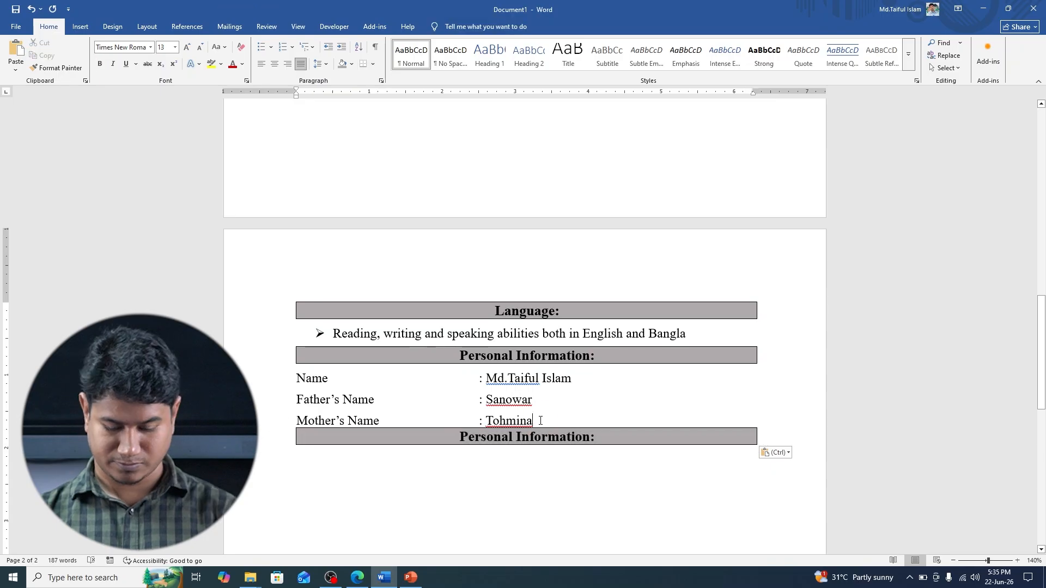
{"action": "key", "text": "Return"}
- Copy the "Volunteer Experience:" heading from the PDF in Edge and replace the text of the duplicated heading bar in Word with it
{"action": "scroll", "coordinate": [385, 460], "scroll_direction": "down", "scroll_amount": 2}
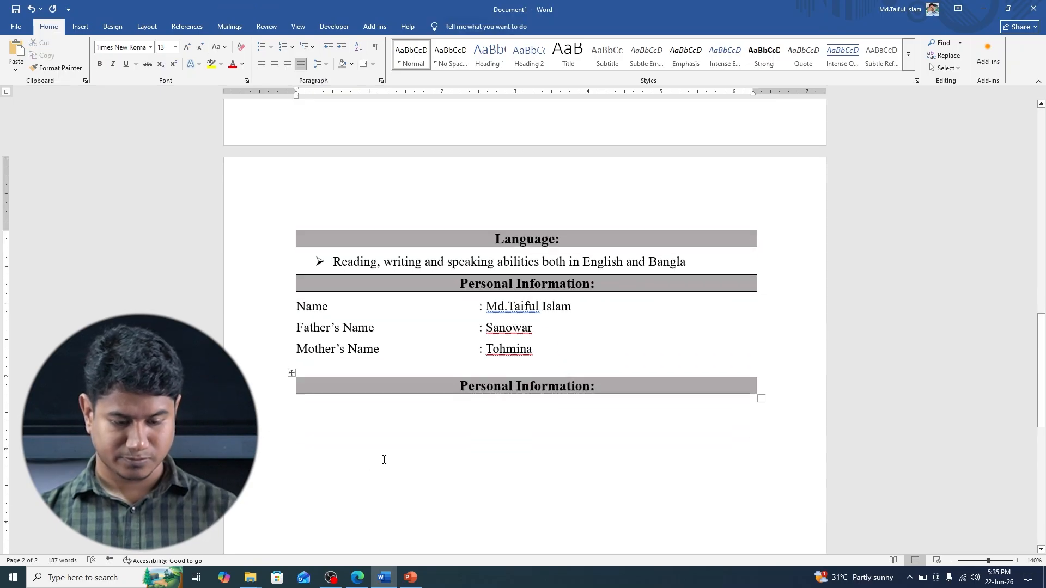
{"action": "left_click", "coordinate": [354, 578]}
{"action": "scroll", "coordinate": [371, 381], "scroll_direction": "down", "scroll_amount": 1}
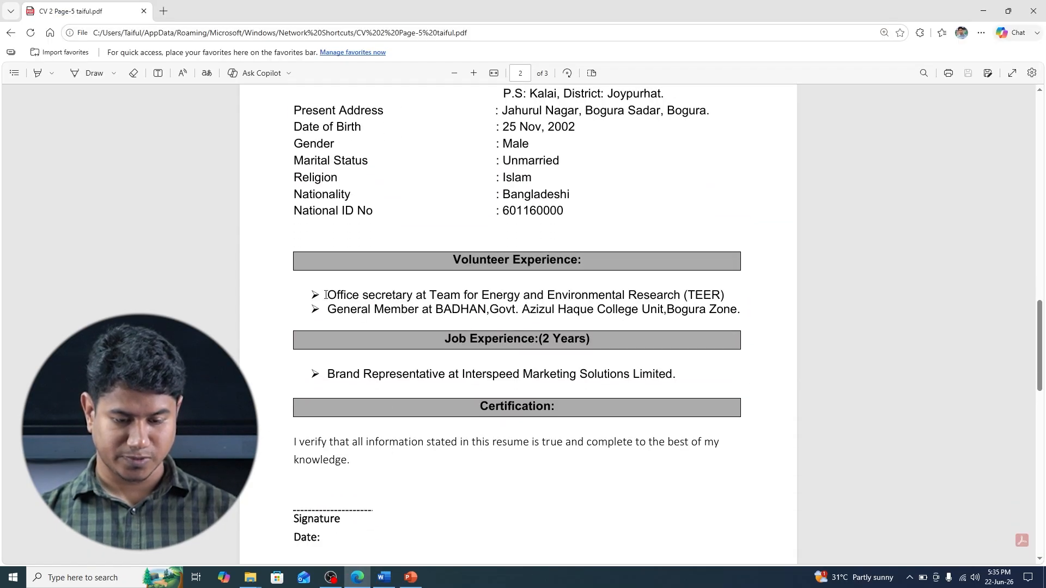
{"action": "left_click_drag", "start_coordinate": [454, 258], "coordinate": [587, 262]}
{"action": "key", "text": "ctrl+c"}
{"action": "left_click", "coordinate": [386, 583]}
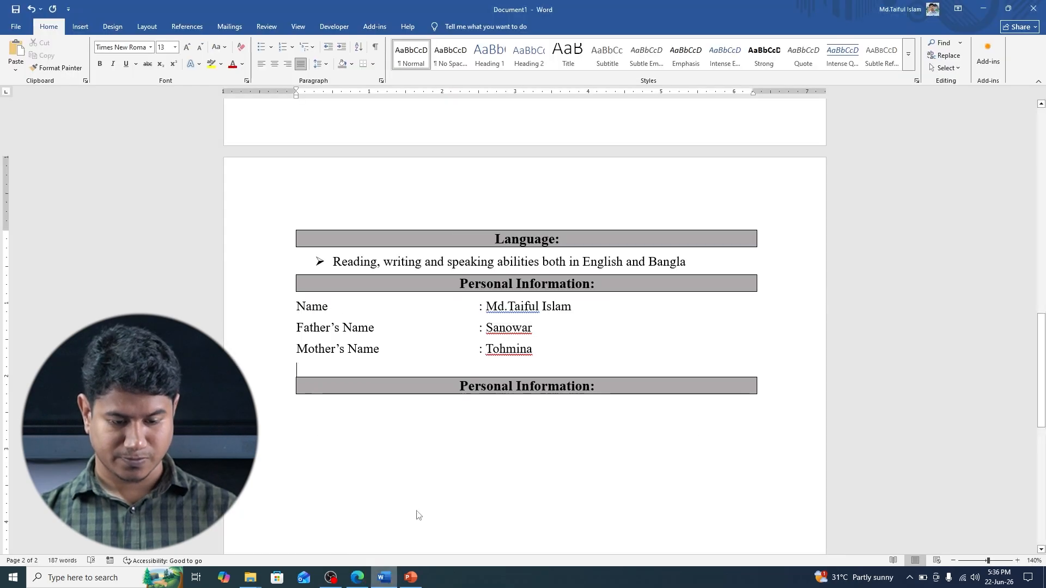
{"action": "left_click_drag", "start_coordinate": [459, 386], "coordinate": [589, 386]}
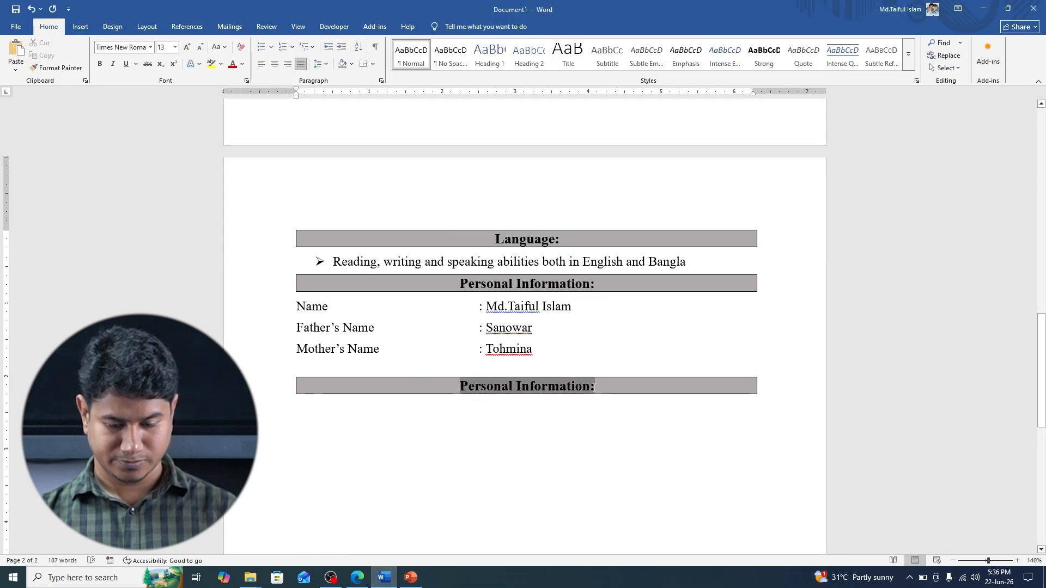
{"action": "key", "text": "ctrl+v"}
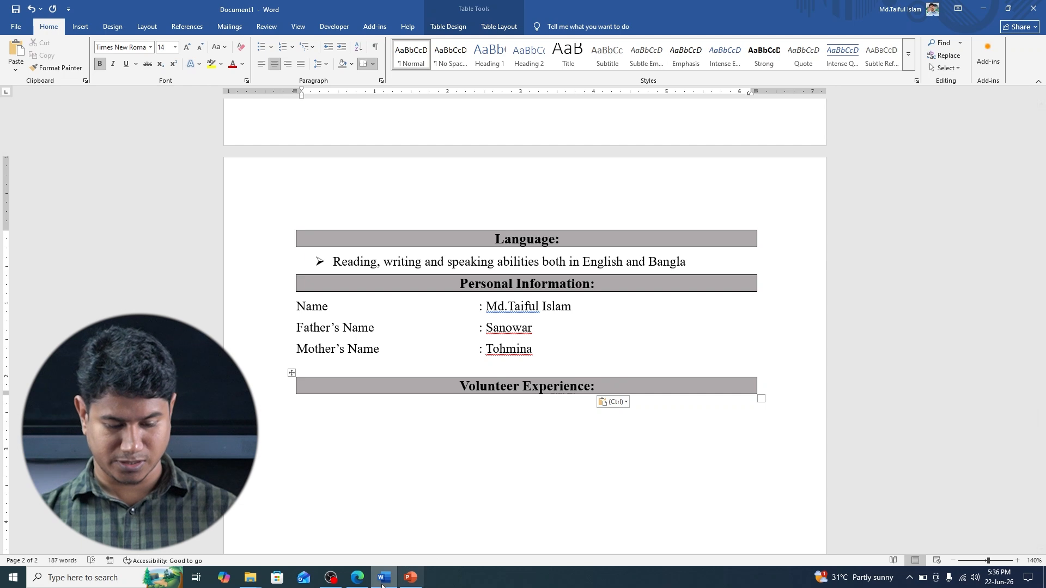
- Copy the two volunteer experience entries from the PDF in Edge and paste them below the Volunteer Experience bar in Word
{"action": "left_click", "coordinate": [357, 577]}
{"action": "left_click_drag", "start_coordinate": [329, 295], "coordinate": [729, 309]}
{"action": "right_click", "coordinate": [743, 309]}
{"action": "left_click", "coordinate": [772, 215]}
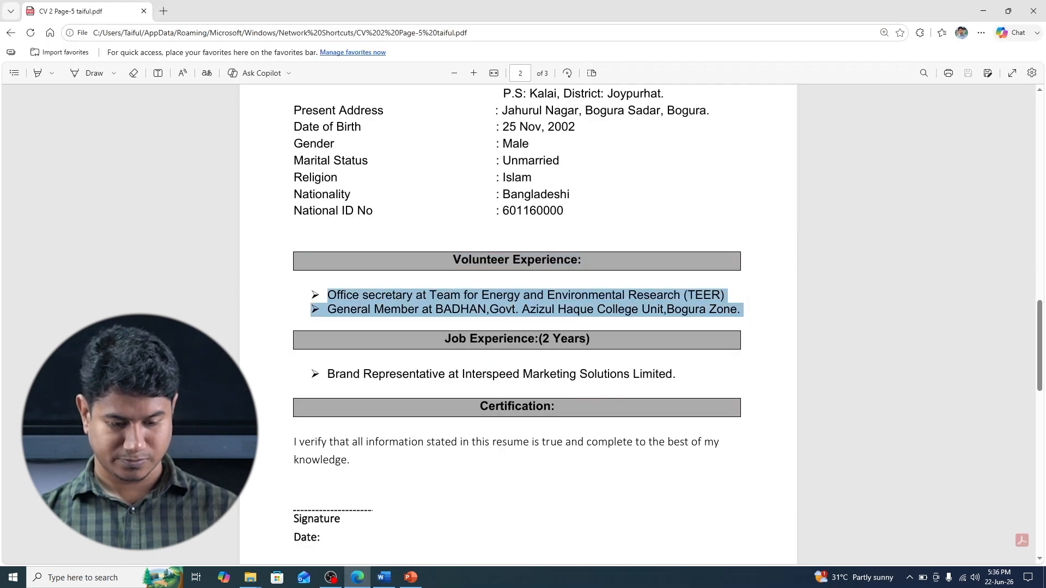
{"action": "left_click", "coordinate": [384, 577]}
{"action": "left_click", "coordinate": [397, 441]}
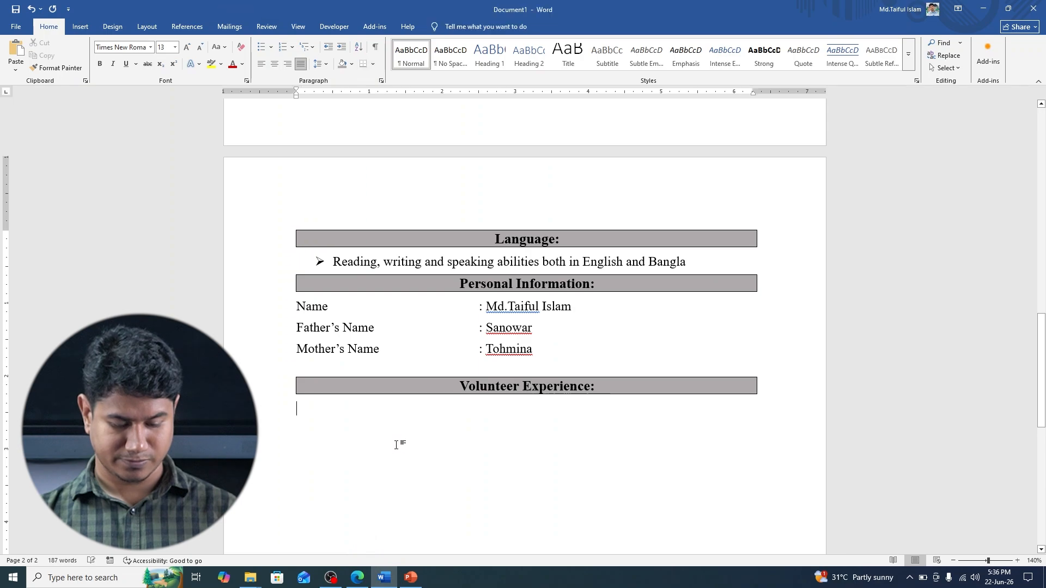
{"action": "key", "text": "ctrl+v"}
- Apply the arrowhead bullet style to the pasted volunteer experience text
{"action": "left_click_drag", "start_coordinate": [298, 410], "coordinate": [308, 430]}
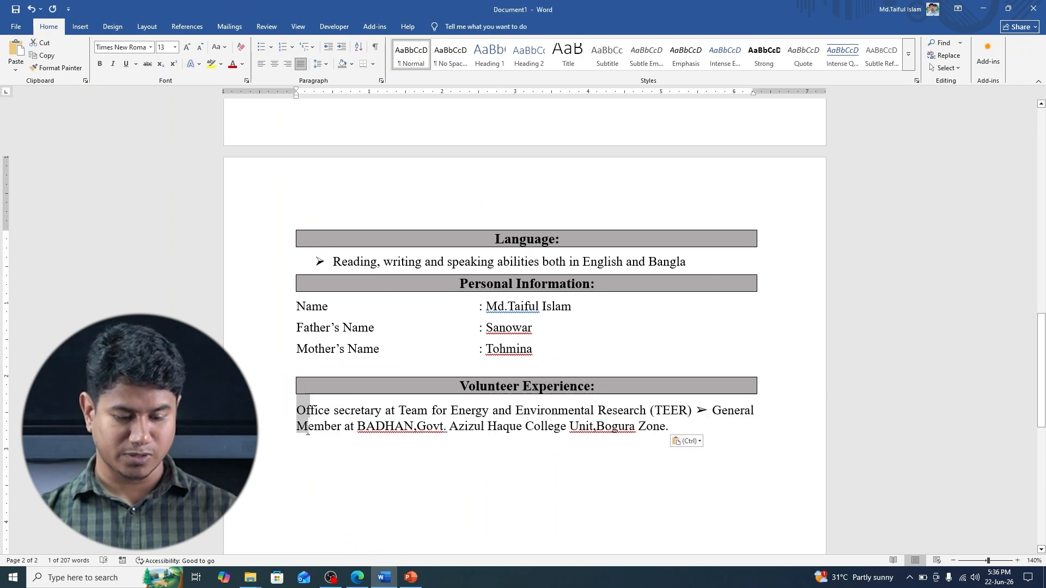
{"action": "left_click", "coordinate": [271, 48]}
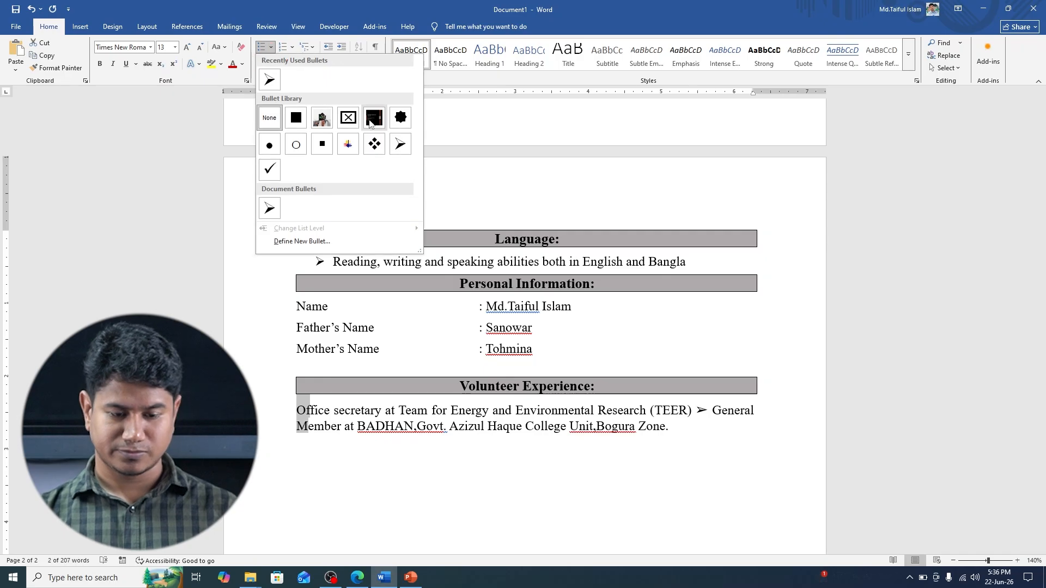
{"action": "left_click", "coordinate": [400, 143]}
- Remove the stray arrow symbol before "General Member" and split that text off as a second bullet
{"action": "left_click", "coordinate": [337, 428]}
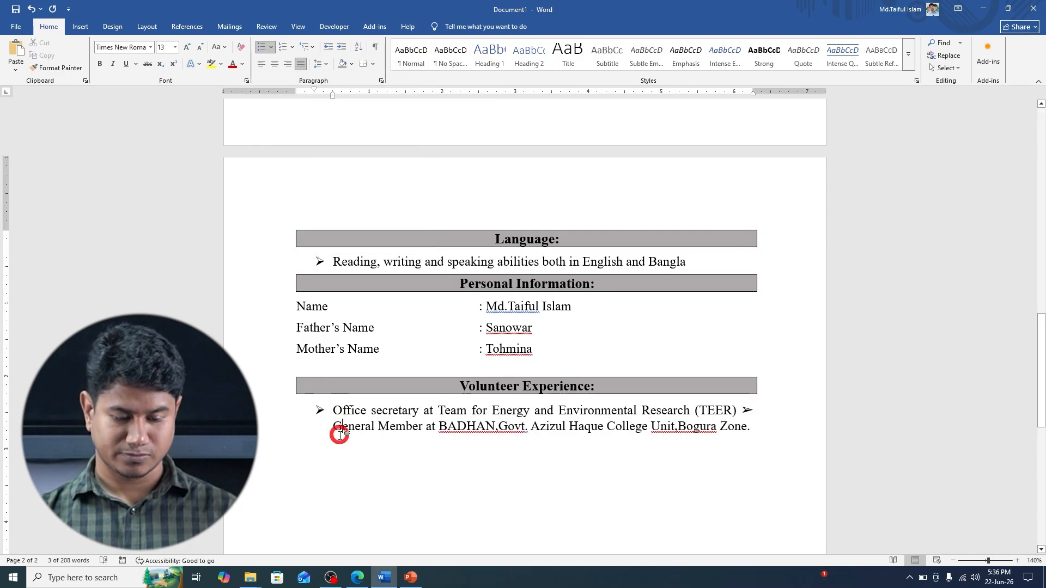
{"action": "key", "text": "BackSpace"}
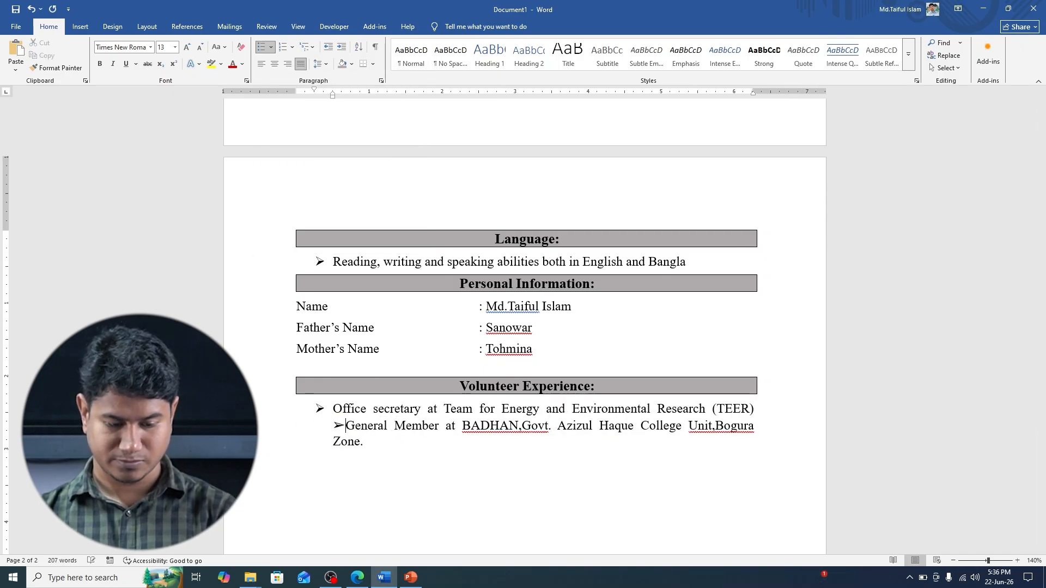
{"action": "key", "text": "BackSpace"}
{"action": "key", "text": "BackSpace"}
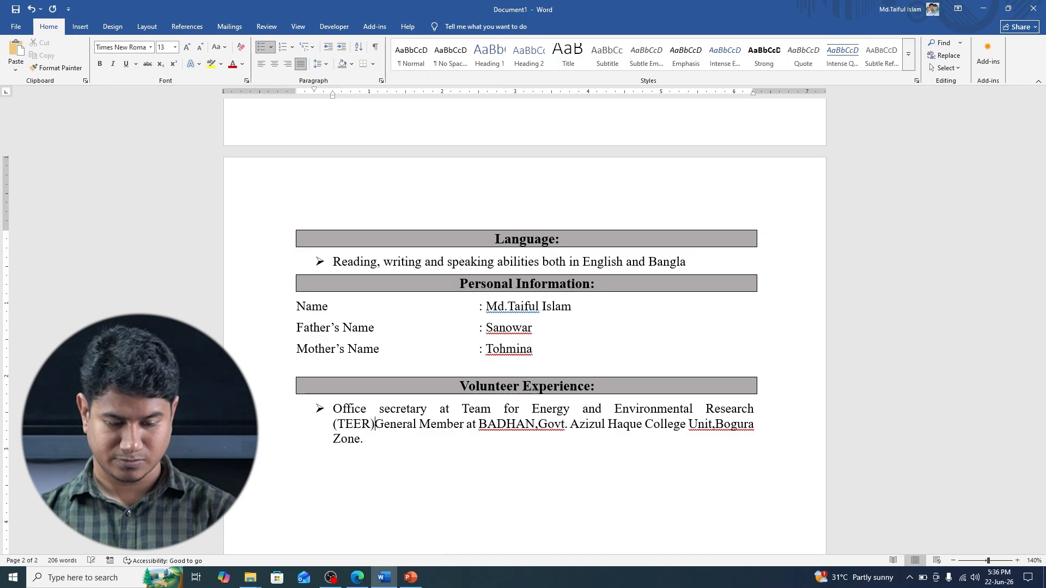
{"action": "key", "text": "Return"}
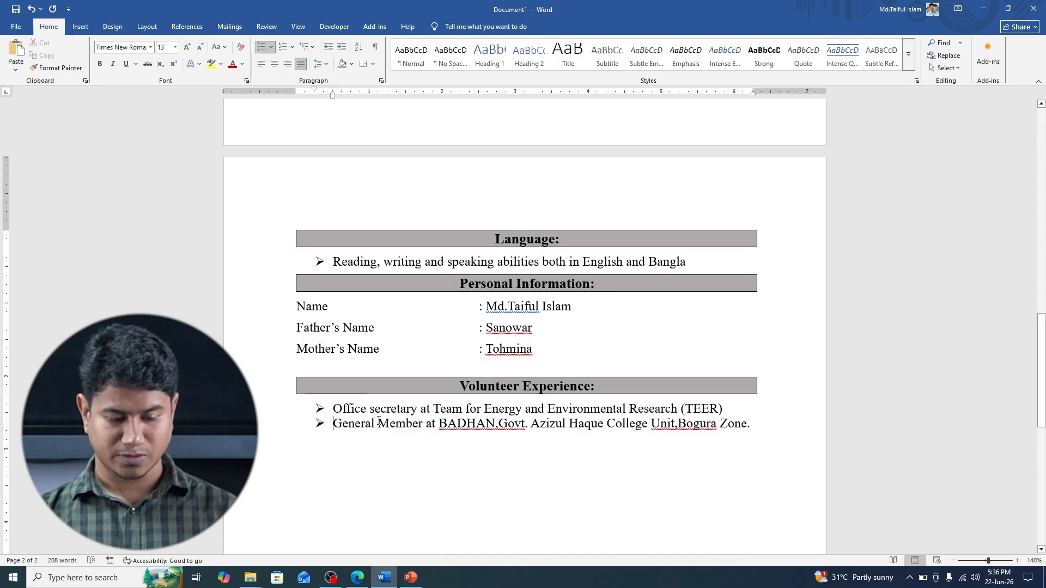
- Join the General Member line back to the first bullet, and split it into its own bullet again
{"action": "key", "text": "BackSpace"}
{"action": "key", "text": "BackSpace"}
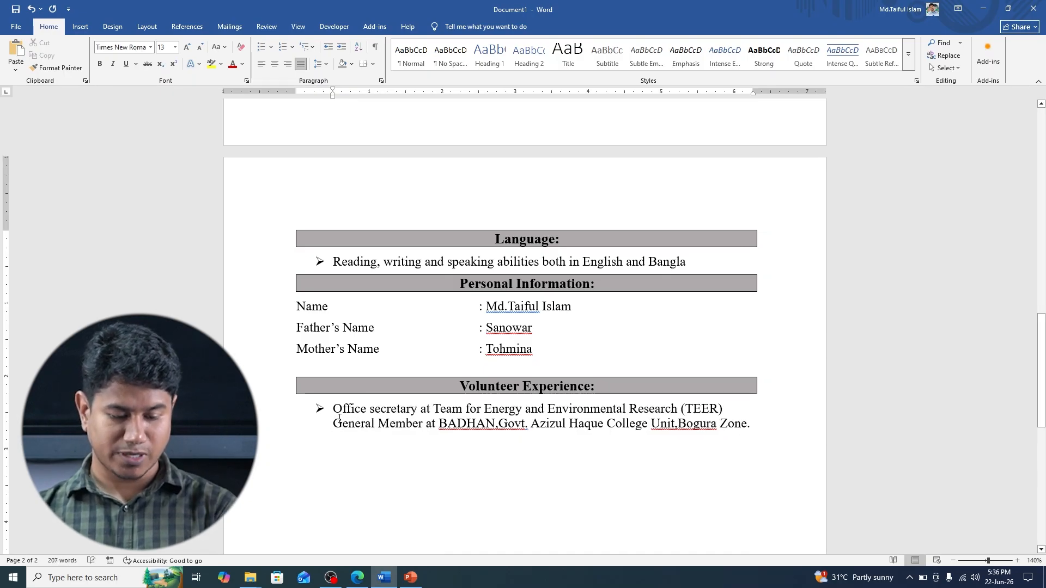
{"action": "key", "text": "BackSpace"}
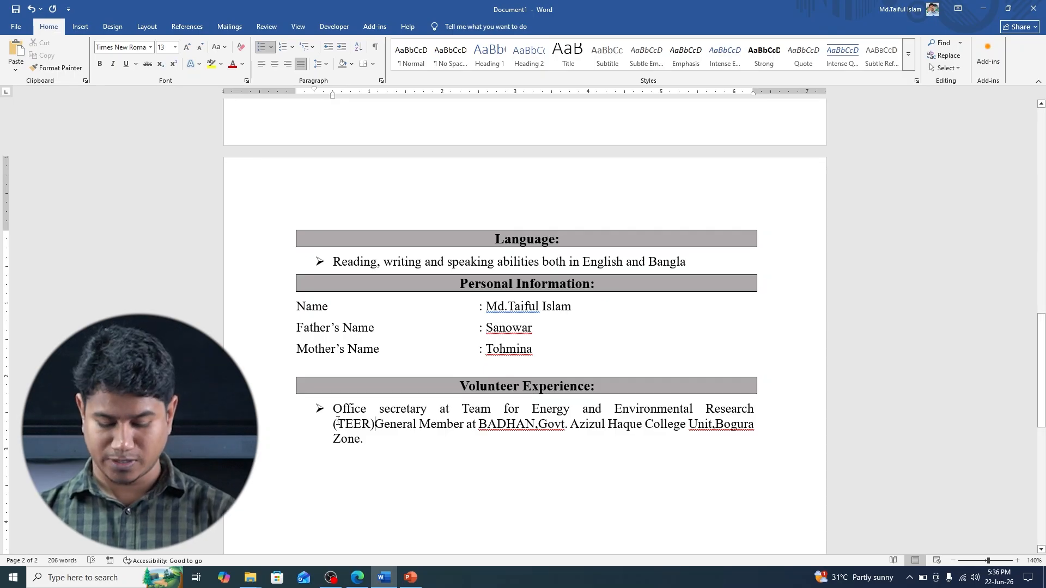
{"action": "key", "text": "Return"}
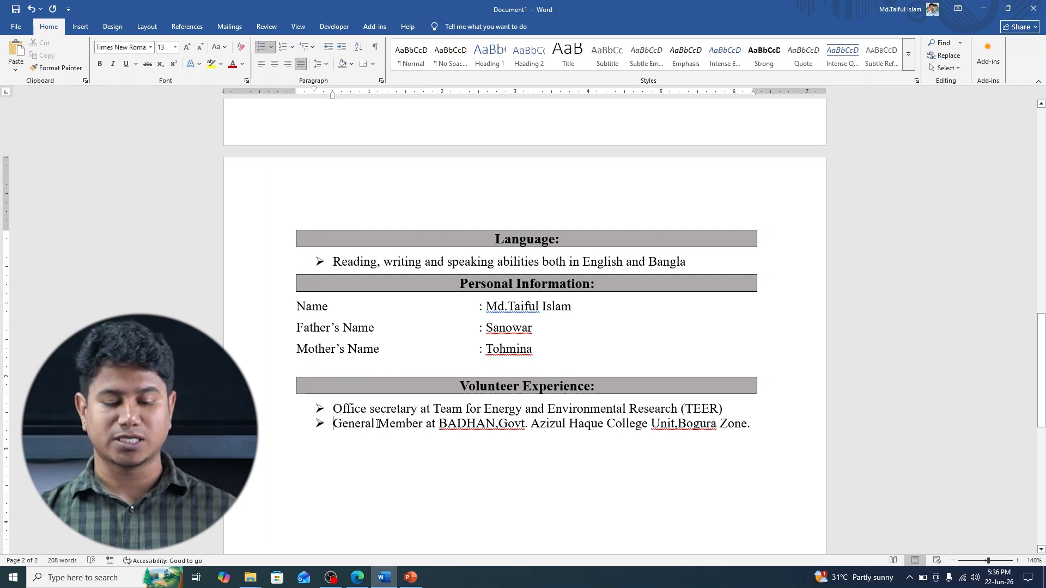
- Copy the Signature and Date lines from the PDF in Edge and paste them below the volunteer experience bullets in Word
{"action": "left_click", "coordinate": [358, 577]}
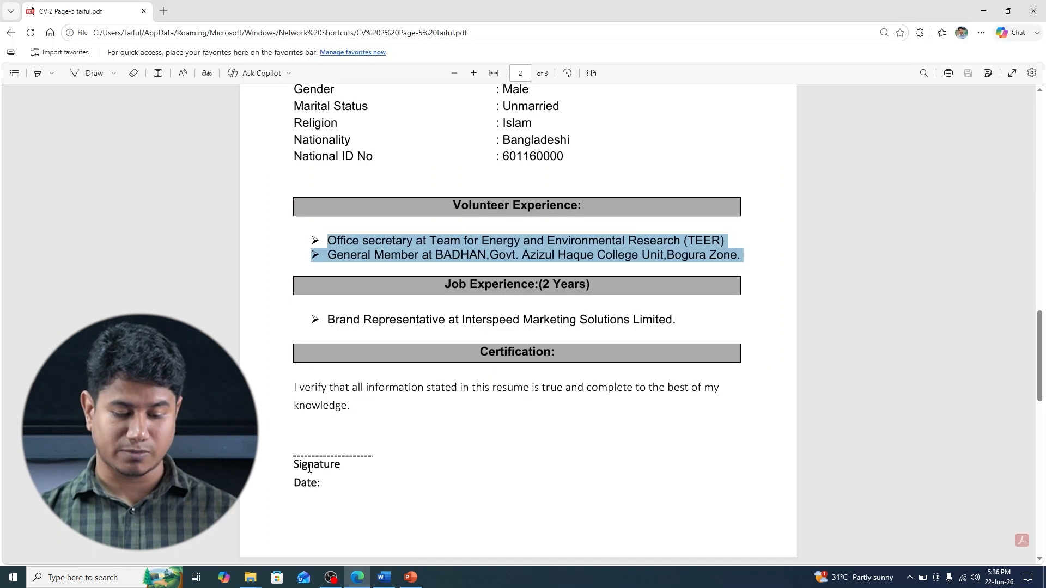
{"action": "mouse_move", "coordinate": [295, 455]}
{"action": "left_mouse_down"}
{"action": "mouse_move", "coordinate": [320, 497]}
{"action": "mouse_move", "coordinate": [332, 498]}
{"action": "left_mouse_up"}
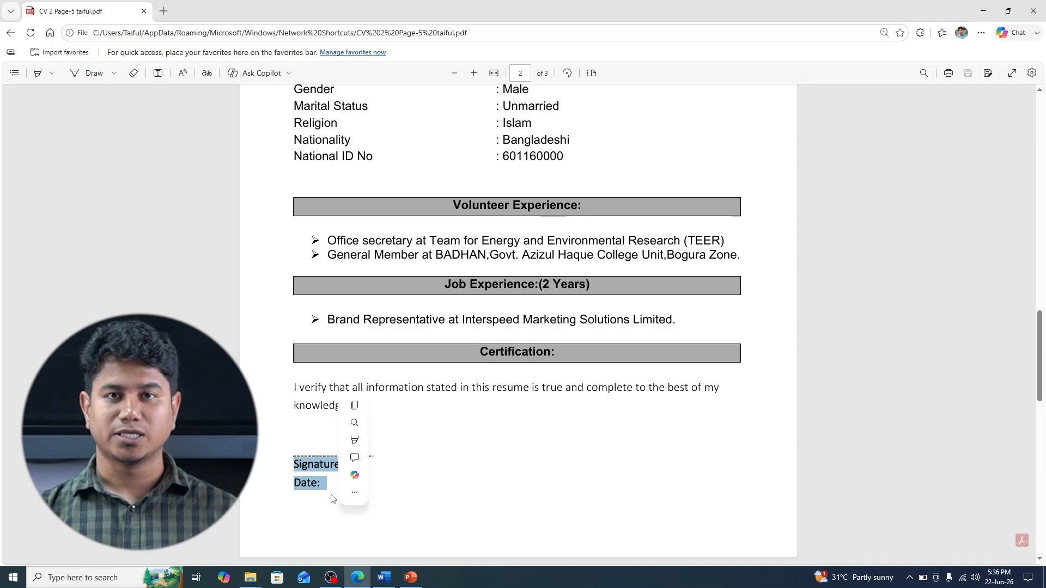
{"action": "key", "text": "ctrl+c"}
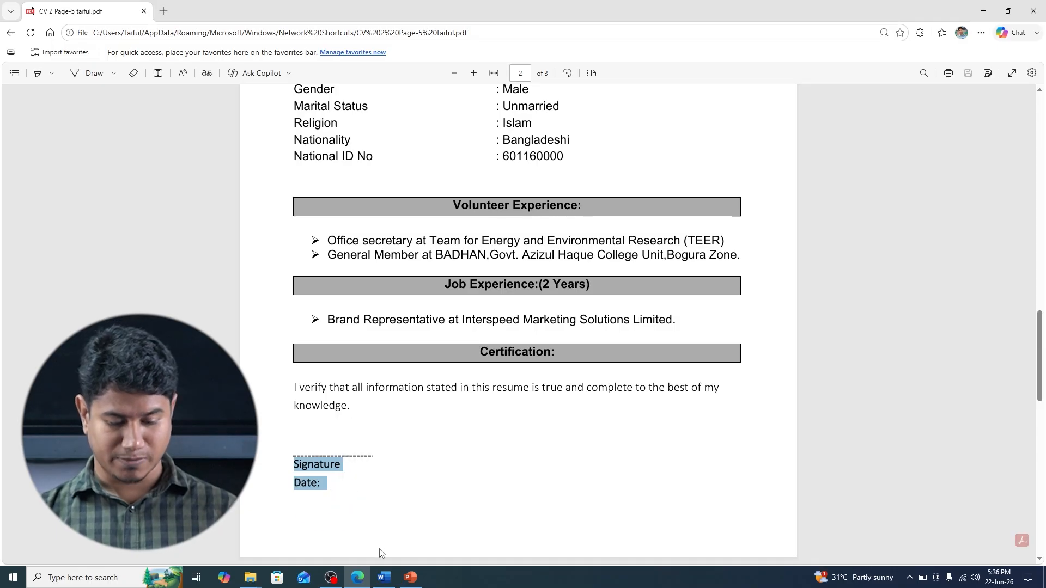
{"action": "left_click", "coordinate": [384, 577]}
{"action": "scroll", "coordinate": [750, 443], "scroll_direction": "down", "scroll_amount": 4}
{"action": "left_click", "coordinate": [767, 282]}
{"action": "key", "text": "Return"}
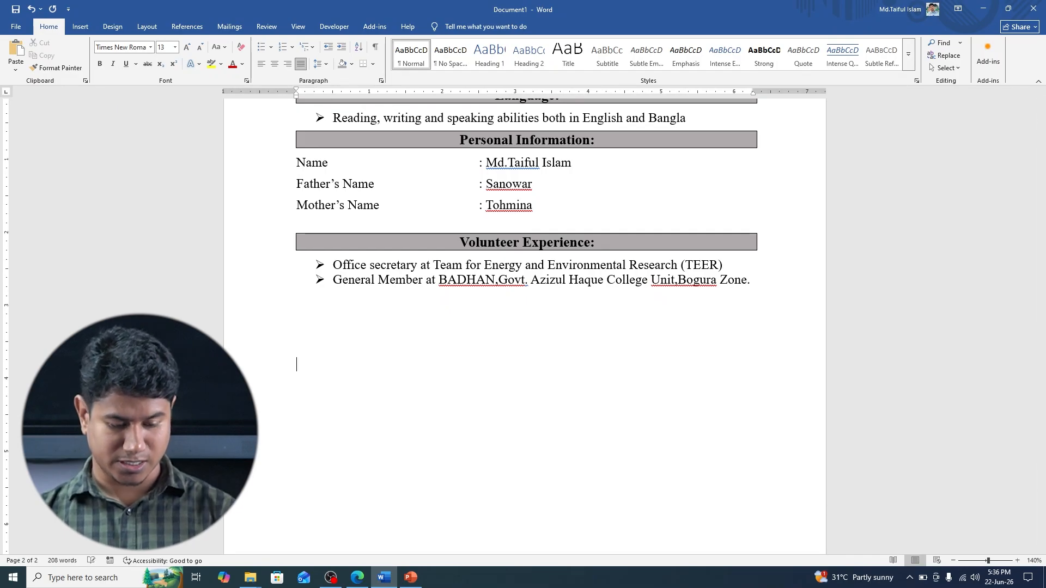
{"action": "key", "text": "ctrl+v"}
- Put "Date:" on its own line below "Signature" and make both lines bold
{"action": "left_click", "coordinate": [356, 364]}
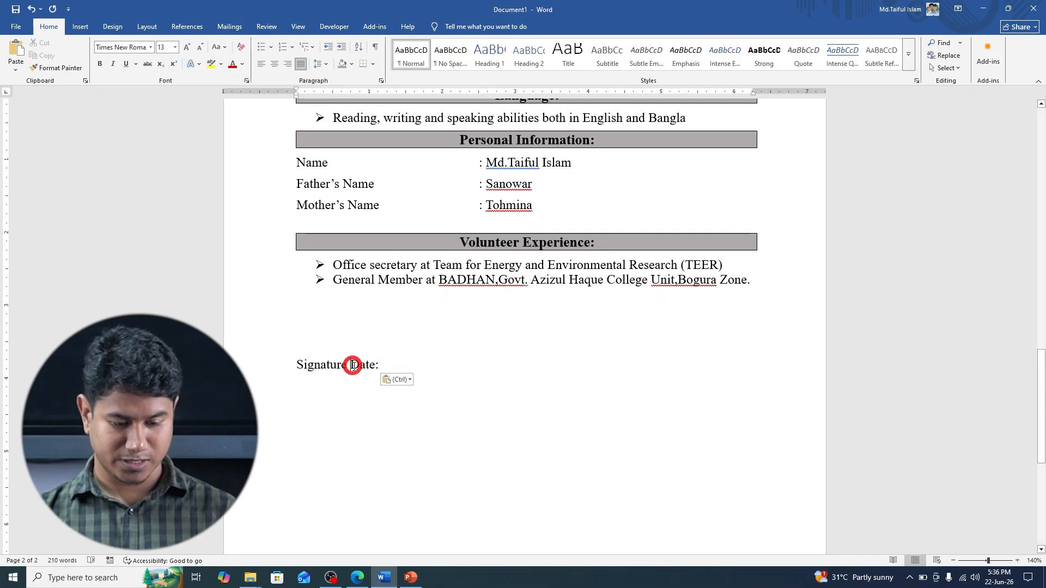
{"action": "key", "text": "Return"}
{"action": "left_click_drag", "start_coordinate": [300, 375], "coordinate": [292, 365]}
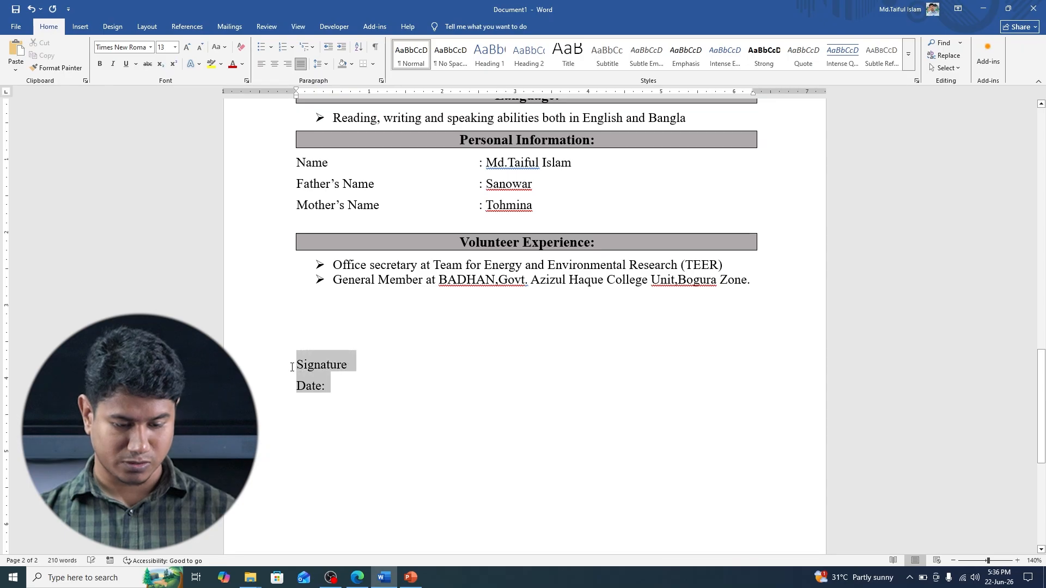
{"action": "key", "text": "ctrl+b"}
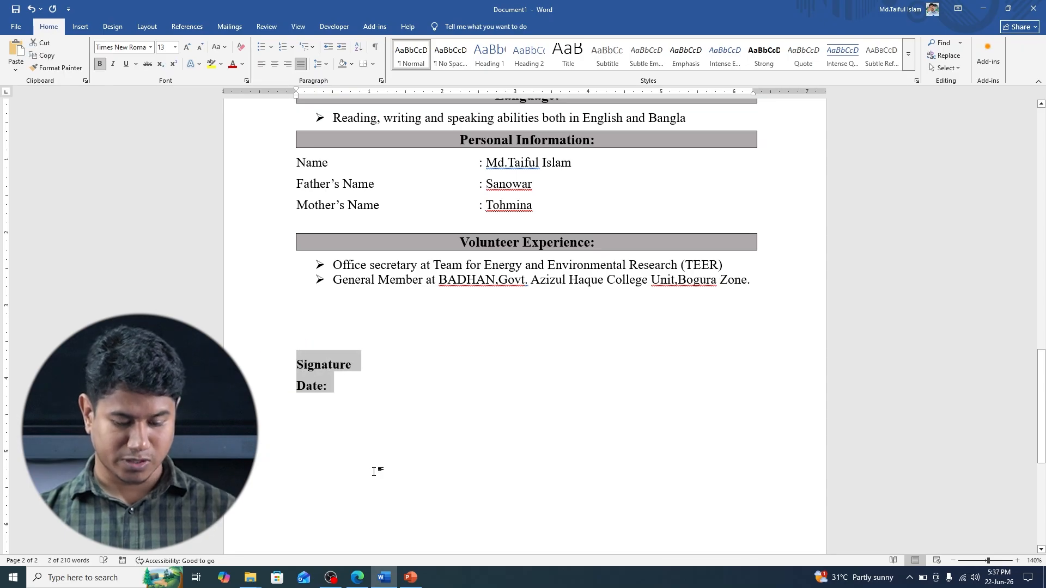
- Add a dashed signature line above "Signature" using a tab stop at 1 with the dashed leader style 3
{"action": "left_click", "coordinate": [357, 577]}
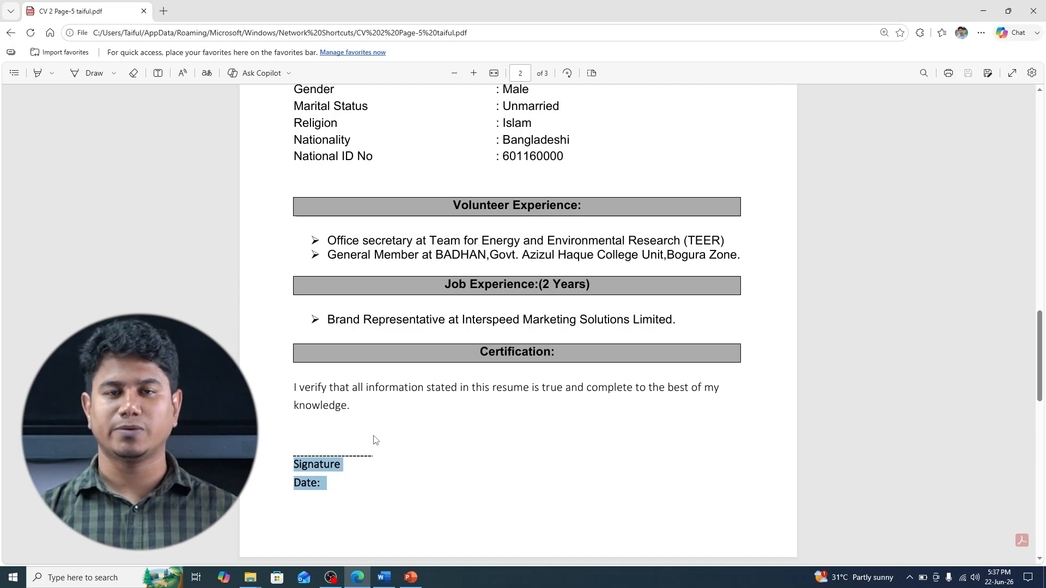
{"action": "left_click", "coordinate": [384, 577]}
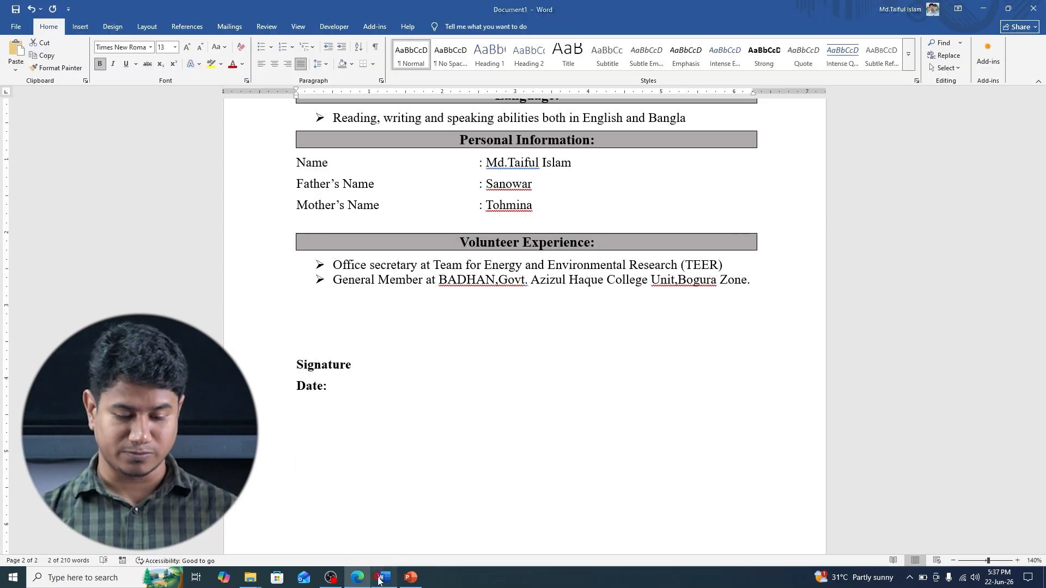
{"action": "left_click", "coordinate": [305, 355]}
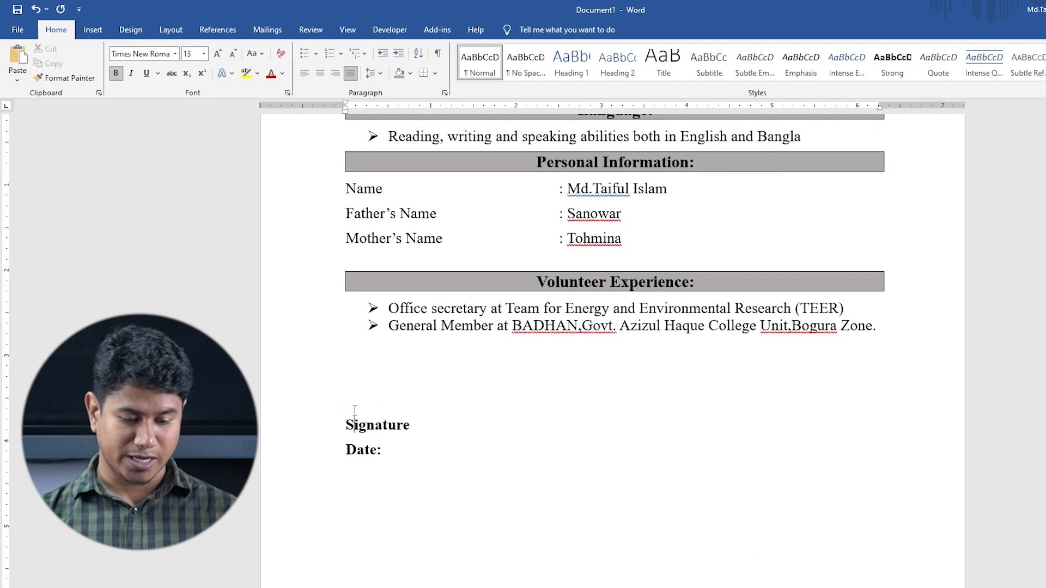
{"action": "left_click", "coordinate": [304, 350]}
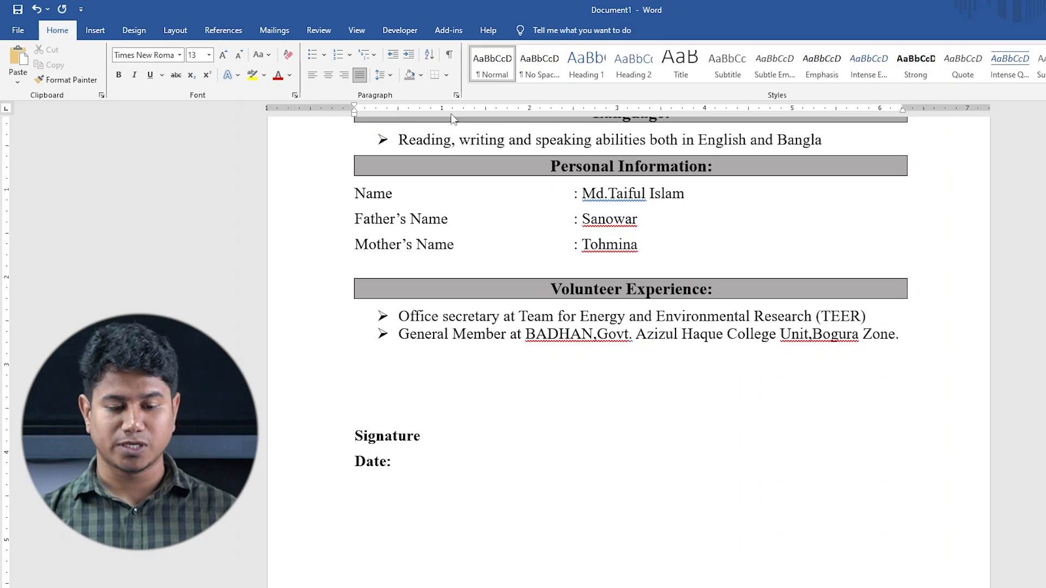
{"action": "left_click", "coordinate": [456, 96]}
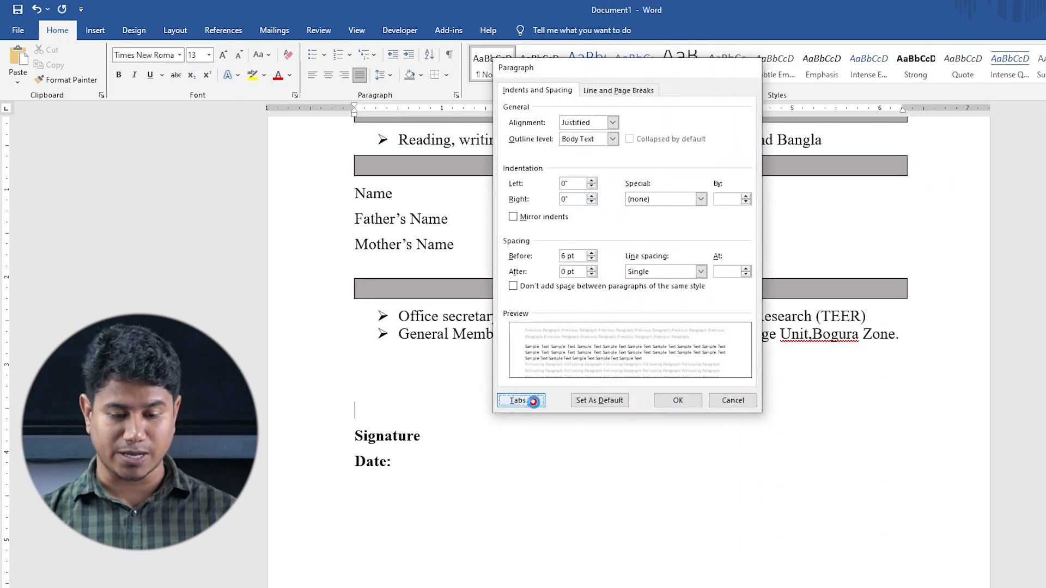
{"action": "left_click", "coordinate": [531, 400]}
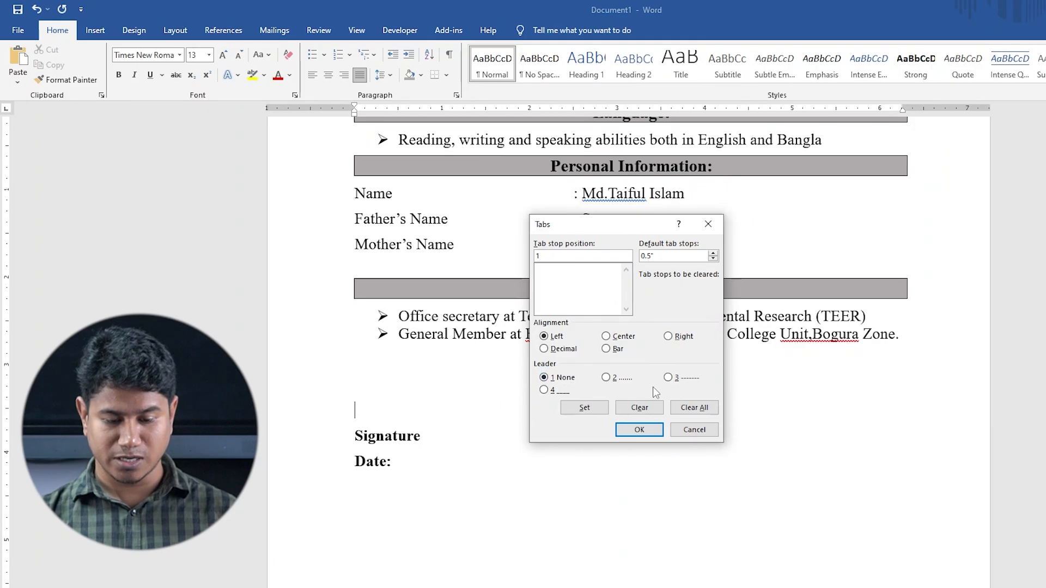
{"action": "left_click", "coordinate": [669, 377]}
{"action": "left_click", "coordinate": [639, 429]}
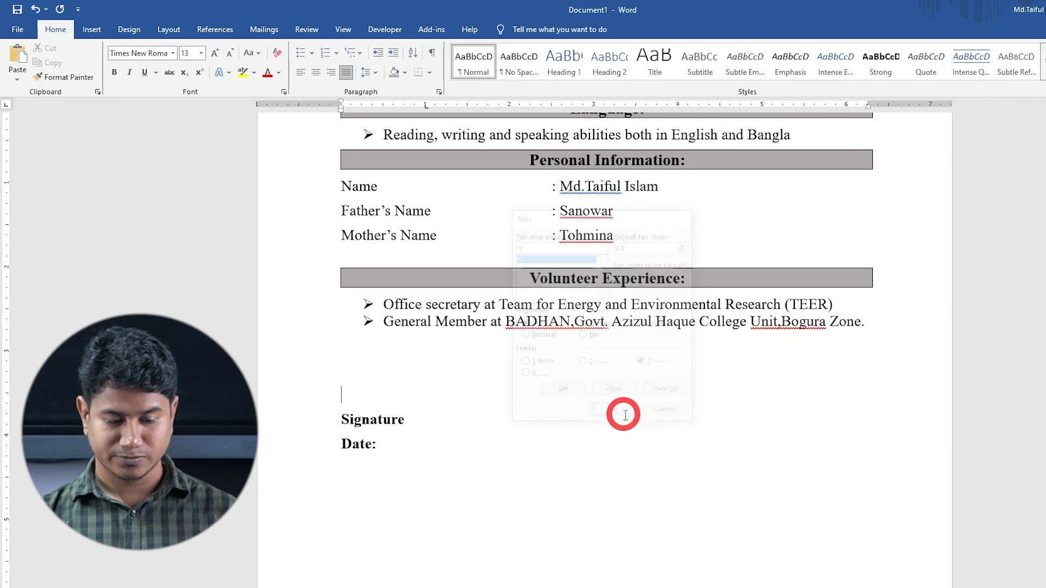
{"action": "key", "text": "Tab"}
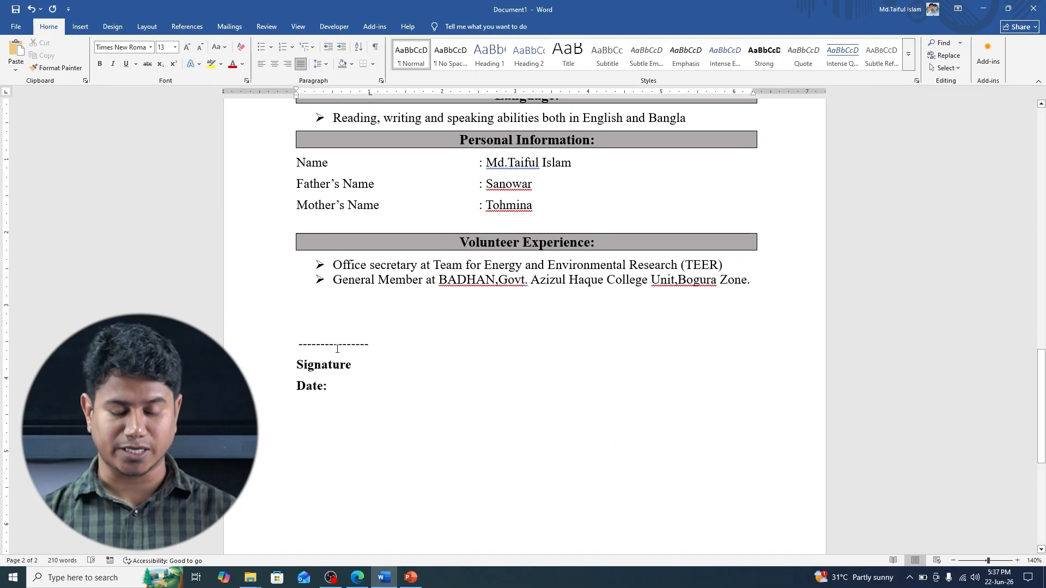
- Remove the space before the paragraph from the Signature and Date lines
{"action": "left_click_drag", "start_coordinate": [334, 390], "coordinate": [293, 368]}
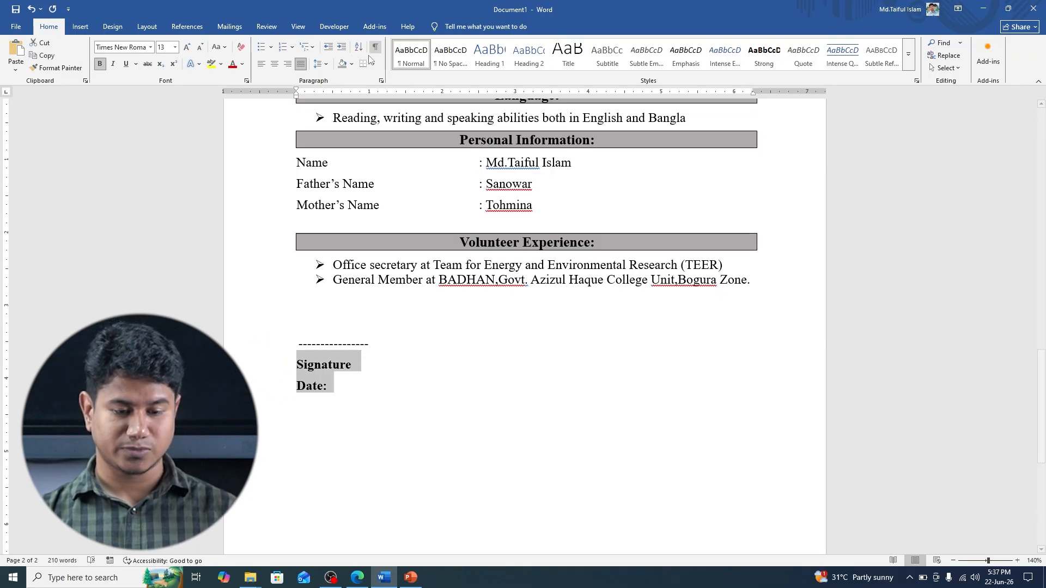
{"action": "left_click", "coordinate": [321, 64]}
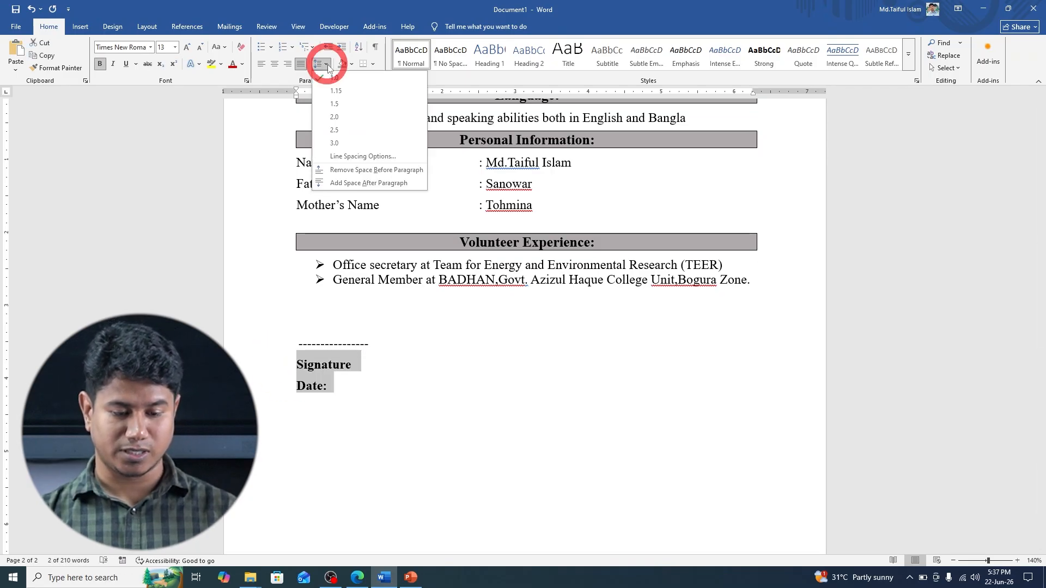
{"action": "left_click", "coordinate": [359, 170]}
{"action": "left_click", "coordinate": [336, 383]}
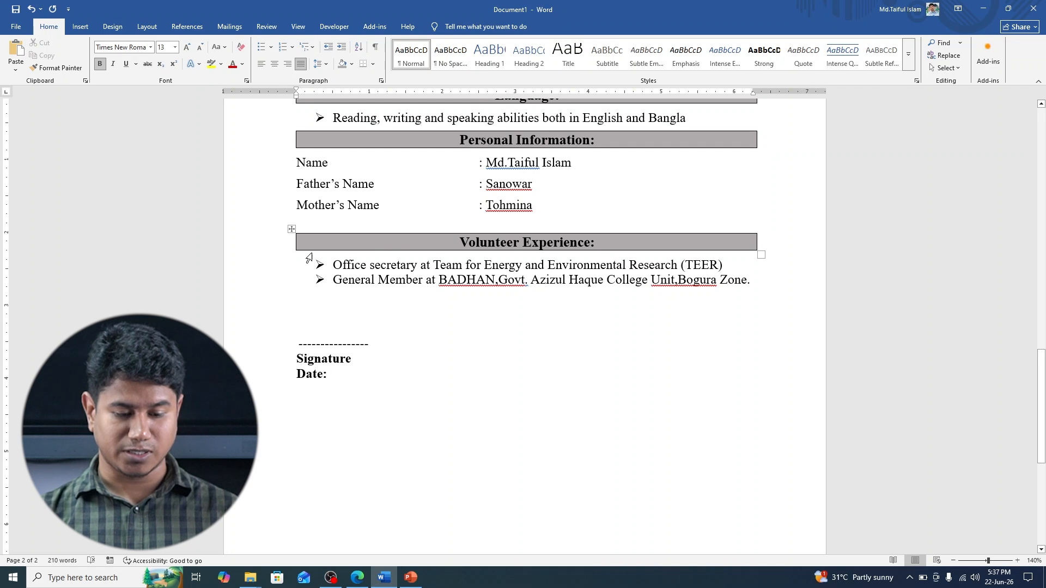
- Insert a picture from the Downloads folder on the empty line above the dashed signature line
{"action": "left_click", "coordinate": [299, 322]}
{"action": "left_click", "coordinate": [80, 27]}
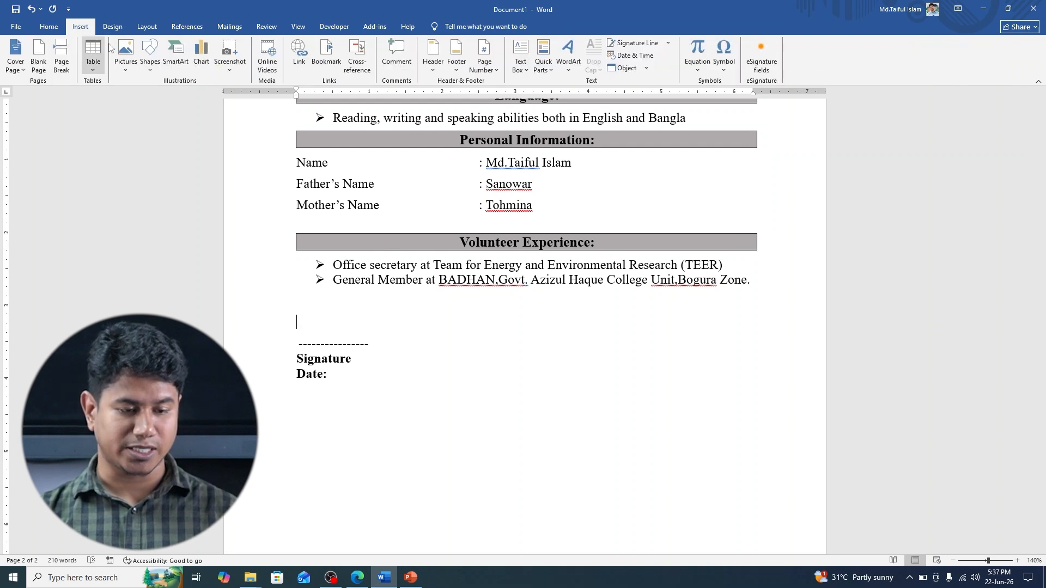
{"action": "left_click", "coordinate": [124, 54]}
{"action": "left_click", "coordinate": [145, 96]}
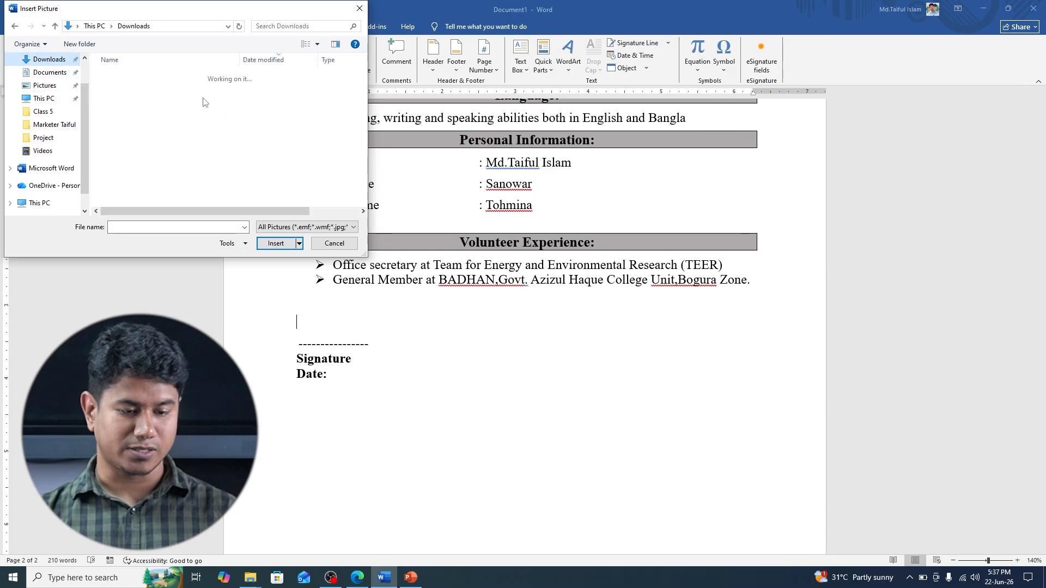
{"action": "left_click", "coordinate": [155, 92]}
{"action": "left_click", "coordinate": [272, 243]}
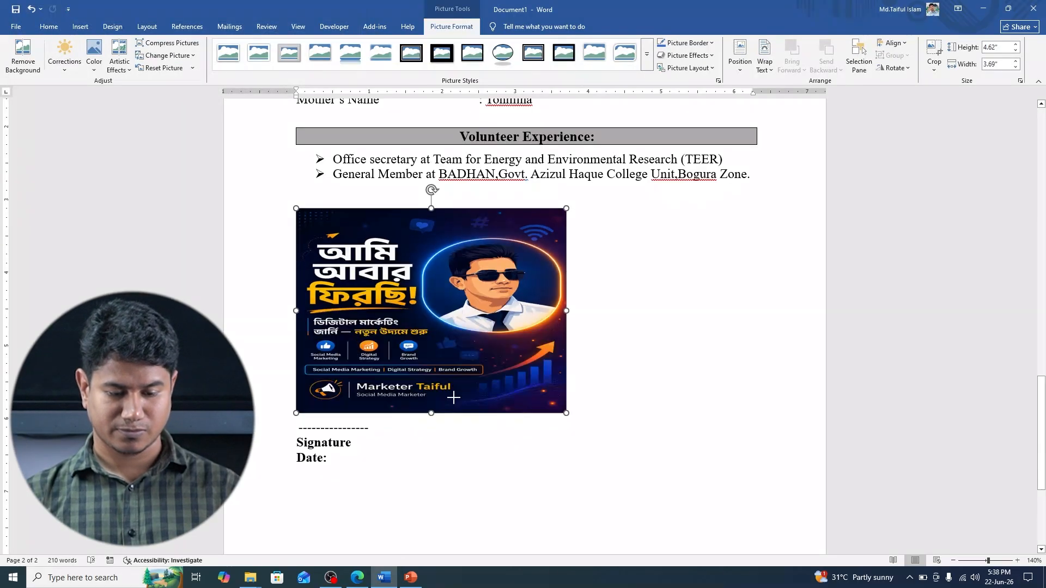
- Shrink the inserted picture to about 0.3" high and 0.84" wide so it fits above the signature line
{"action": "left_click_drag", "start_coordinate": [454, 398], "coordinate": [454, 304]}
{"action": "left_click_drag", "start_coordinate": [566, 304], "coordinate": [326, 229]}
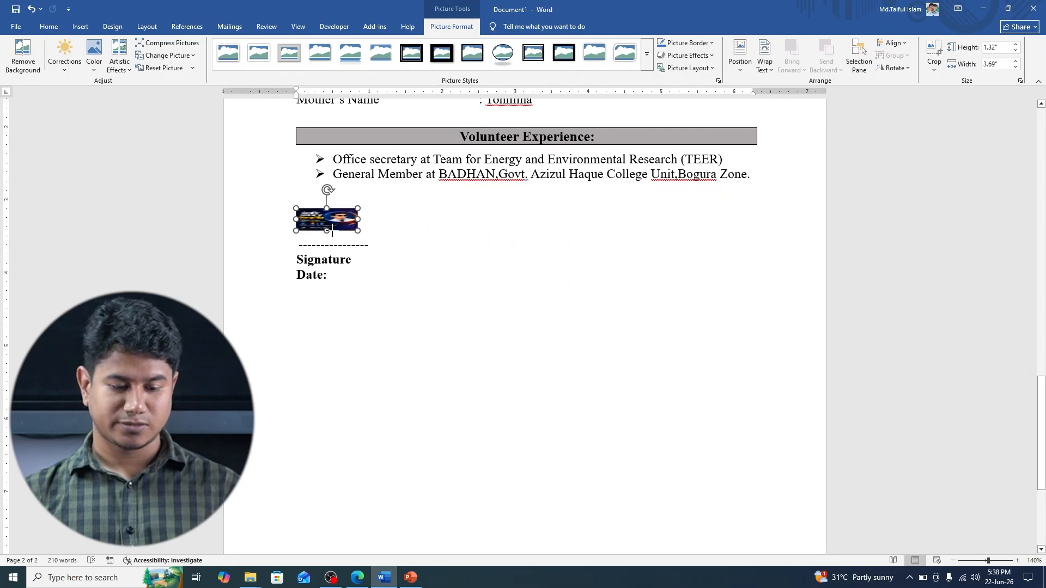
{"action": "left_click", "coordinate": [321, 222]}
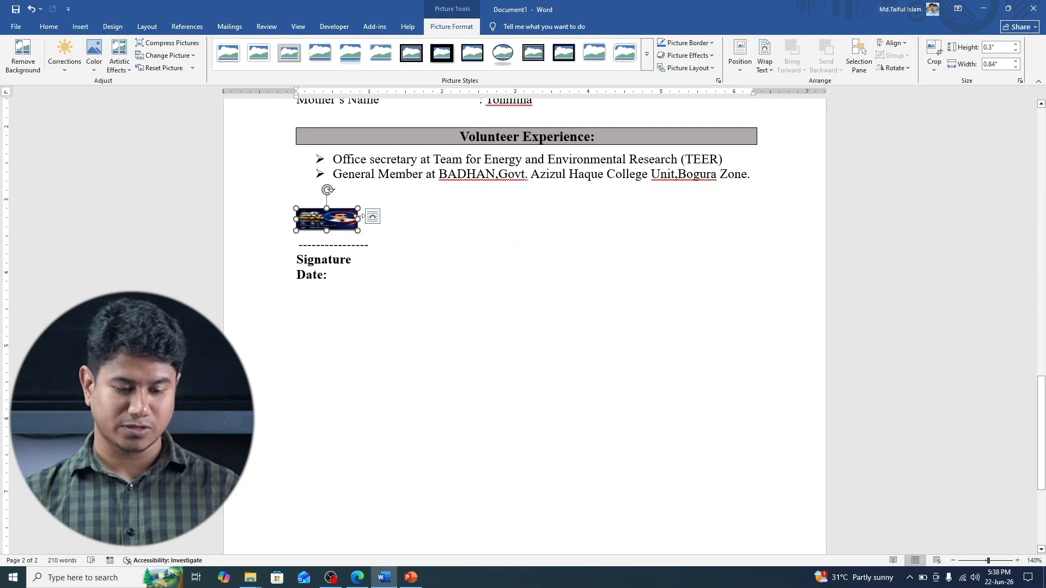
- Set the picture's text wrapping to In Front of Text and move it just above the dashed line
{"action": "left_click", "coordinate": [368, 216]}
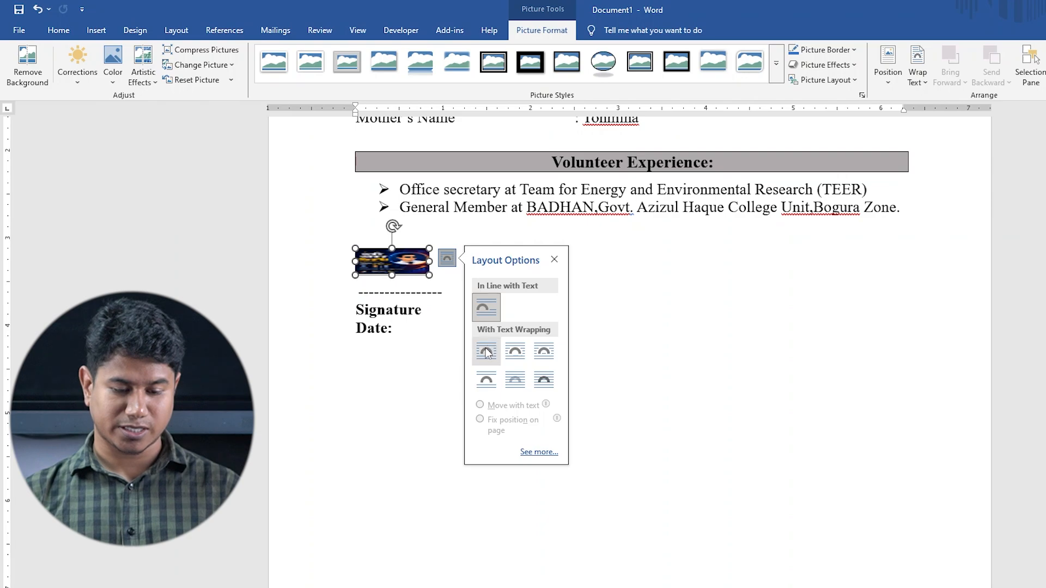
{"action": "left_click", "coordinate": [920, 76]}
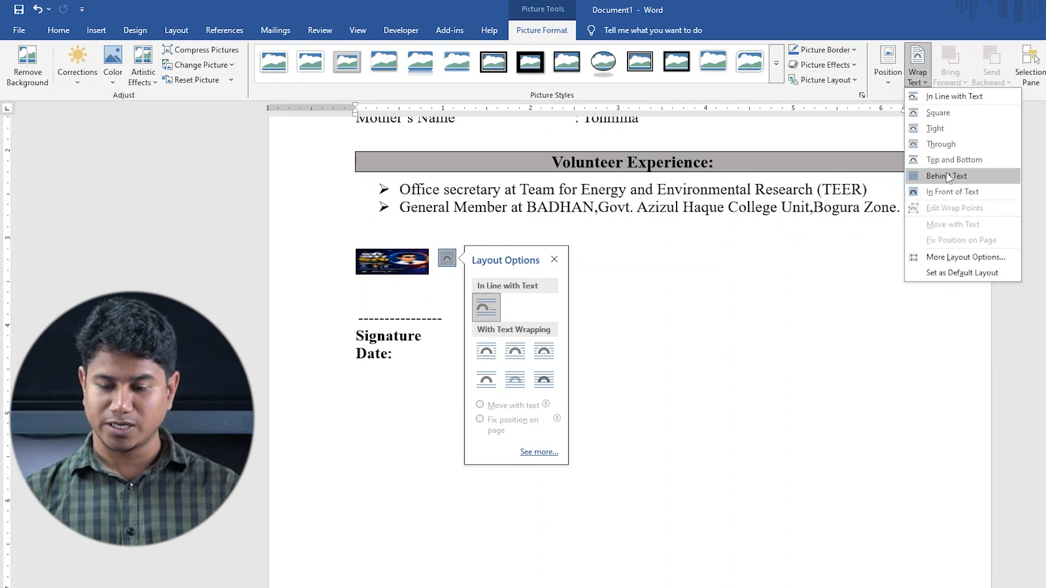
{"action": "left_click", "coordinate": [951, 191]}
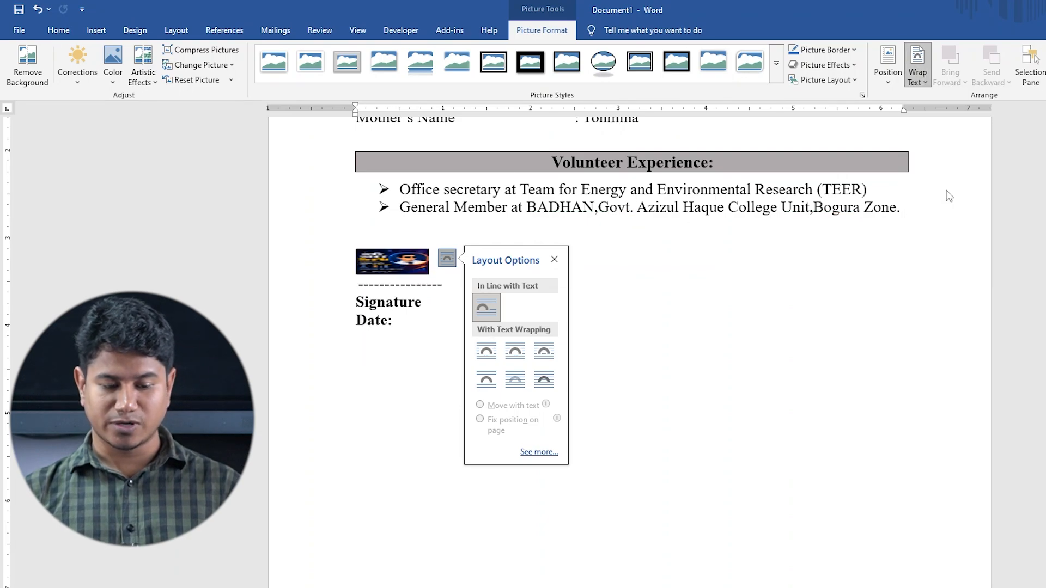
{"action": "left_click", "coordinate": [397, 261]}
{"action": "mouse_move", "coordinate": [414, 261]}
{"action": "left_mouse_down"}
{"action": "mouse_move", "coordinate": [428, 267]}
{"action": "mouse_move", "coordinate": [418, 266]}
{"action": "left_mouse_up"}
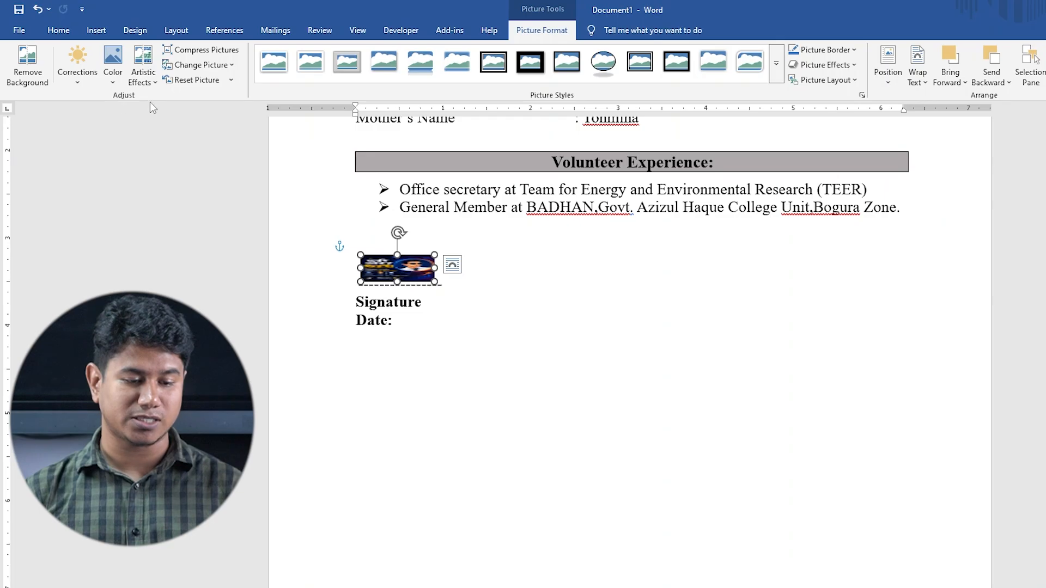
- Remove the background from the signature picture and keep the changes
{"action": "left_click", "coordinate": [28, 66]}
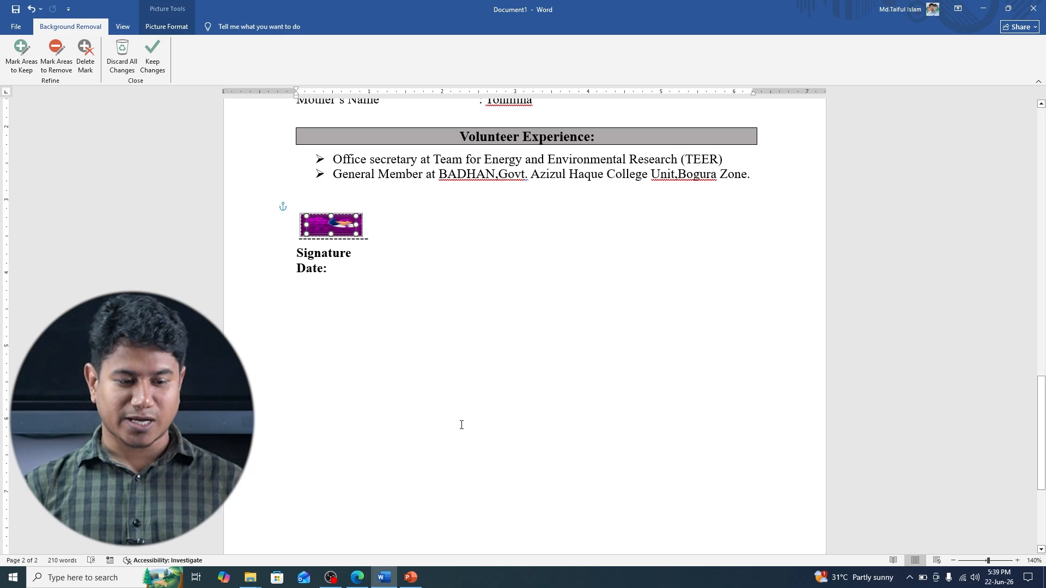
{"action": "left_click", "coordinate": [153, 57]}
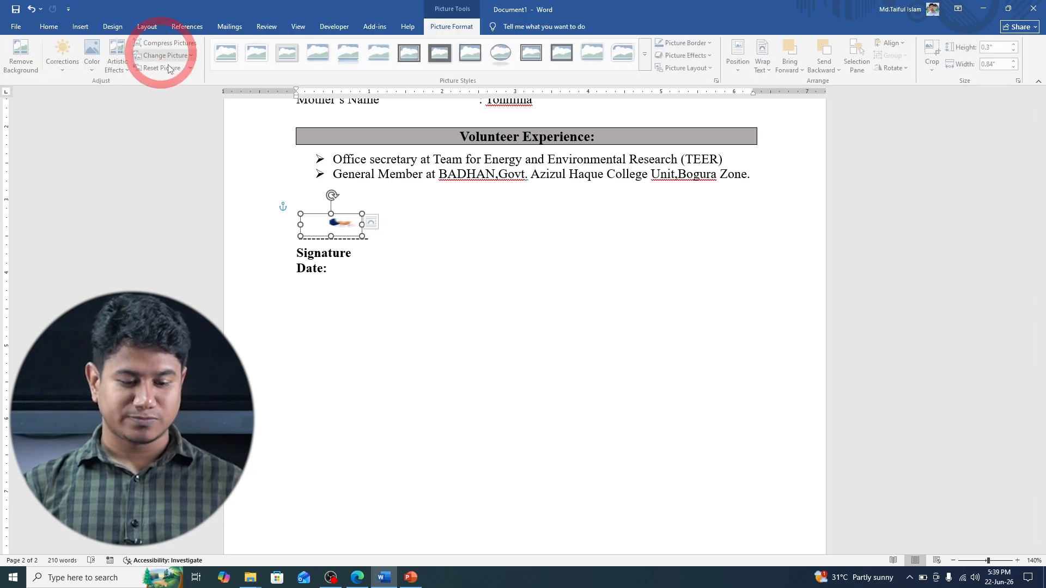
{"action": "left_click", "coordinate": [412, 321]}
- Move the background-free picture down onto the dashed signature line
{"action": "left_click", "coordinate": [343, 229]}
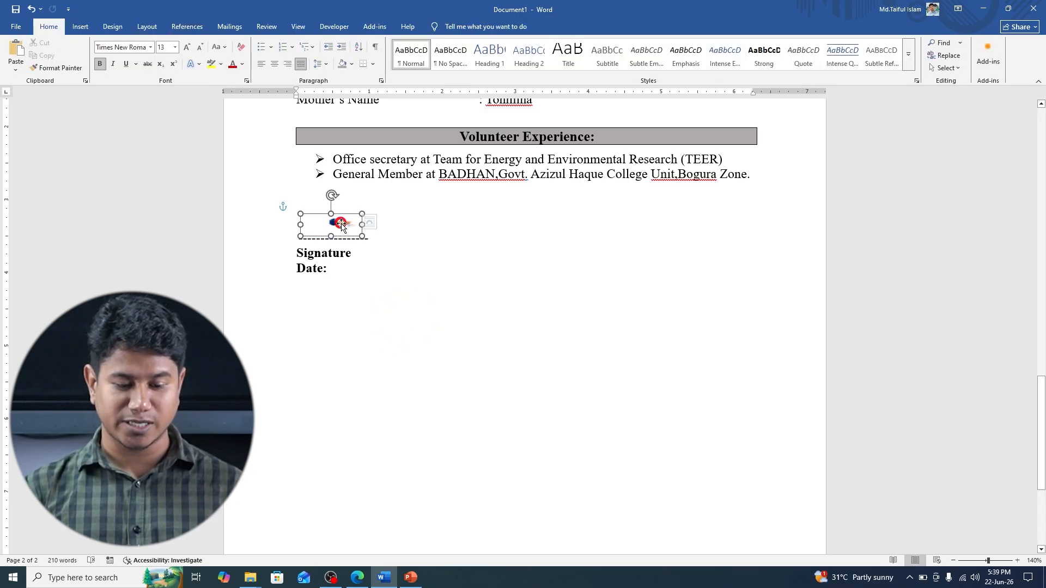
{"action": "left_click_drag", "start_coordinate": [336, 216], "coordinate": [327, 221]}
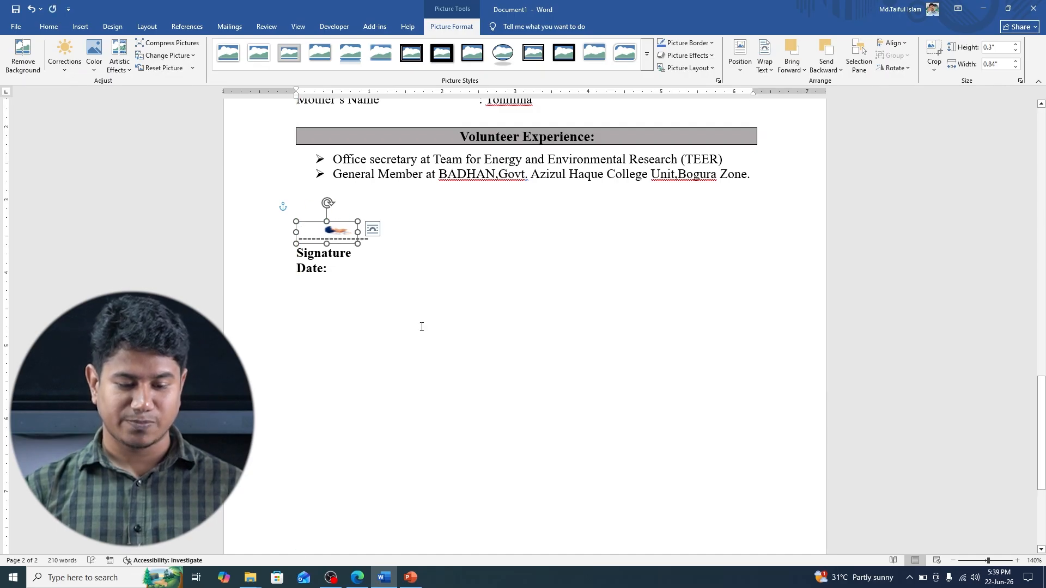
{"action": "left_click", "coordinate": [420, 326]}
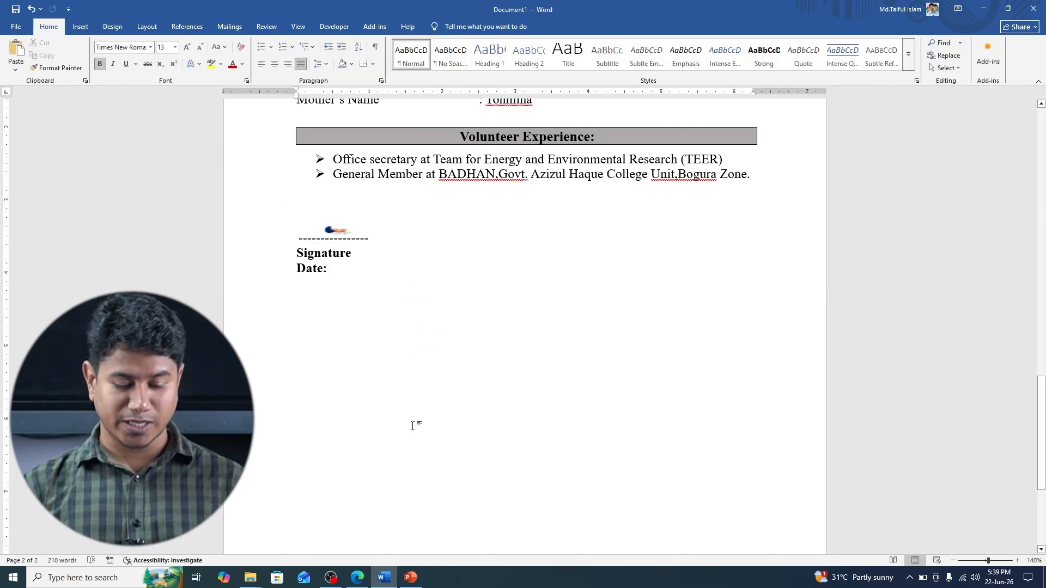
- Open the existing resume .docx file from the desktop and examine its first page
{"action": "left_click", "coordinate": [1044, 578]}
{"action": "double_click", "coordinate": [189, 190]}
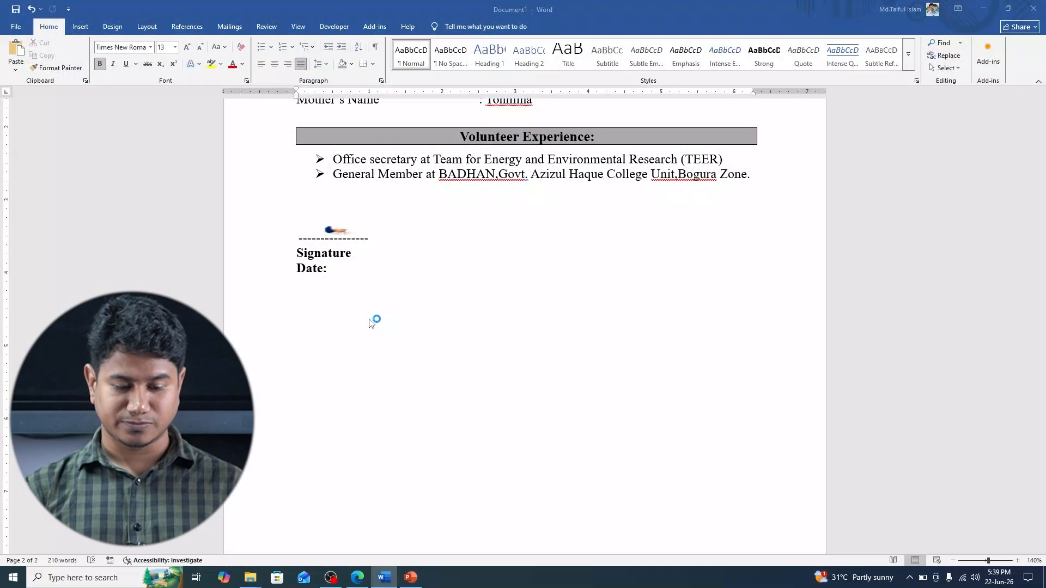
{"action": "scroll", "coordinate": [420, 294], "scroll_direction": "down", "scroll_amount": 2}
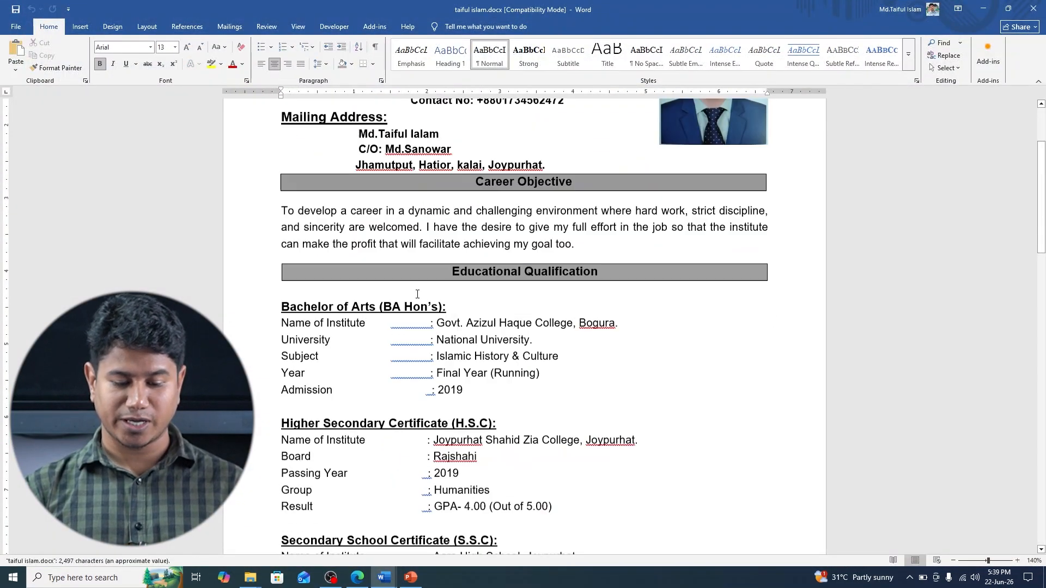
{"action": "scroll", "coordinate": [418, 295], "scroll_direction": "up", "scroll_amount": 2}
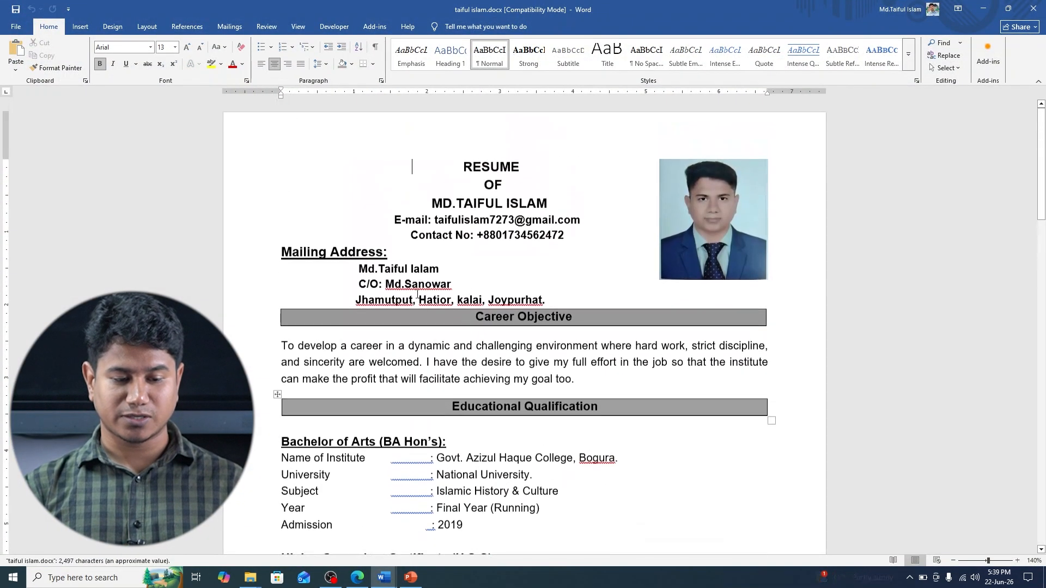
- Examine the Trust Center's Macro Settings, Protected View and Message Bar pages in Word Options, leaving them without changes
{"action": "left_click", "coordinate": [21, 27]}
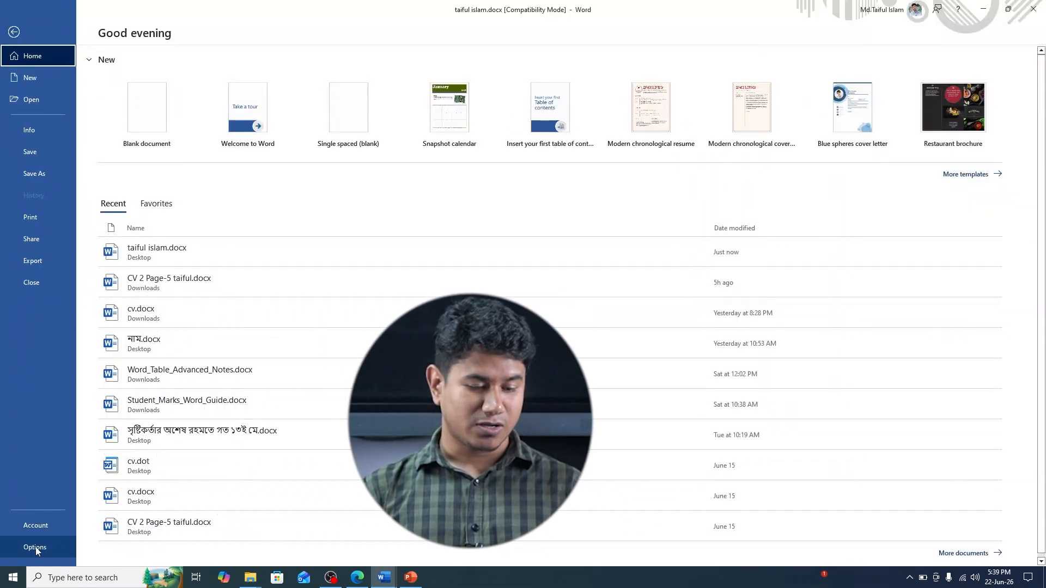
{"action": "left_click", "coordinate": [35, 547]}
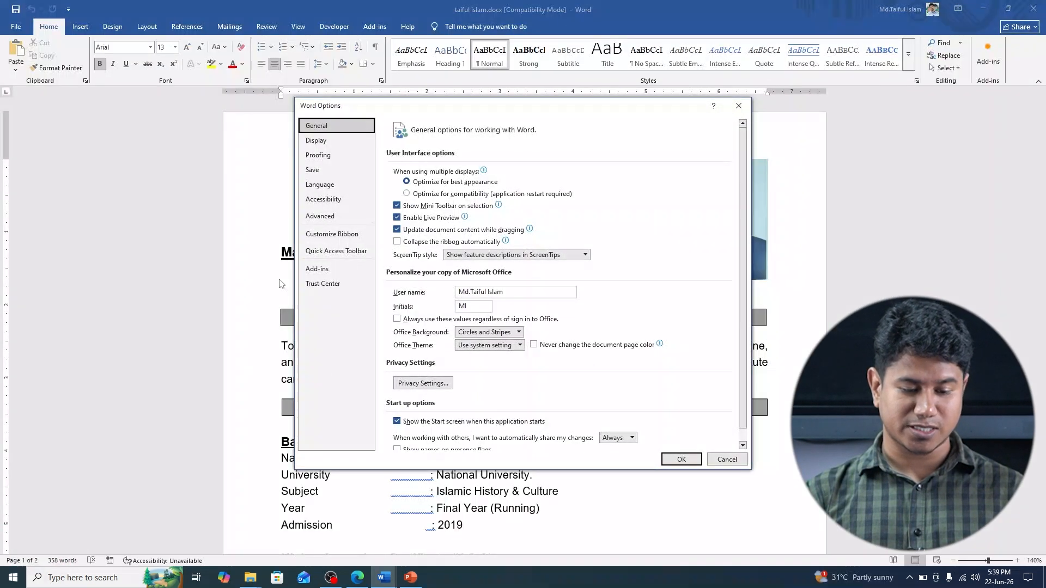
{"action": "left_click", "coordinate": [321, 285]}
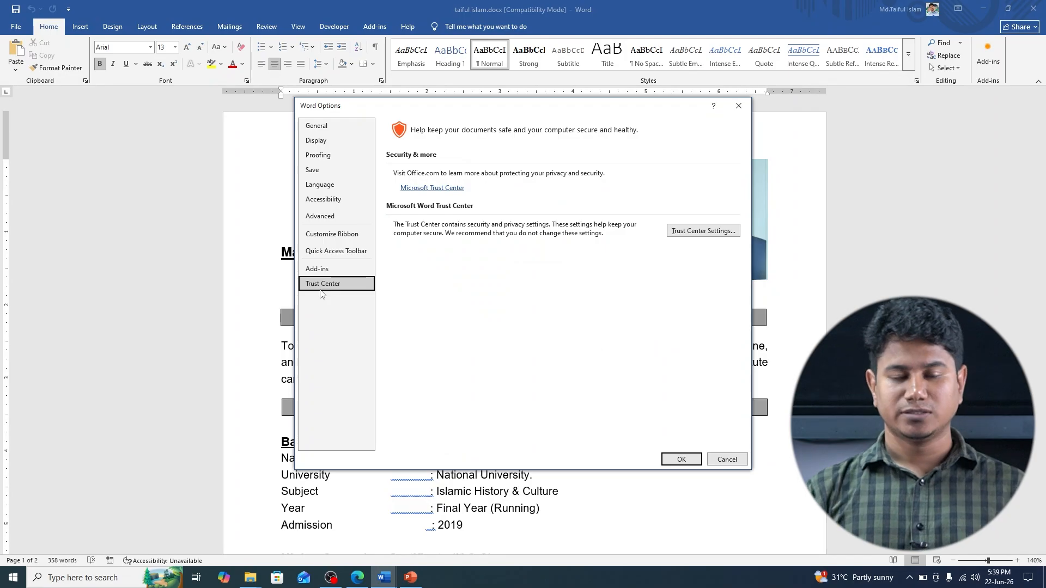
{"action": "left_click", "coordinate": [711, 232]}
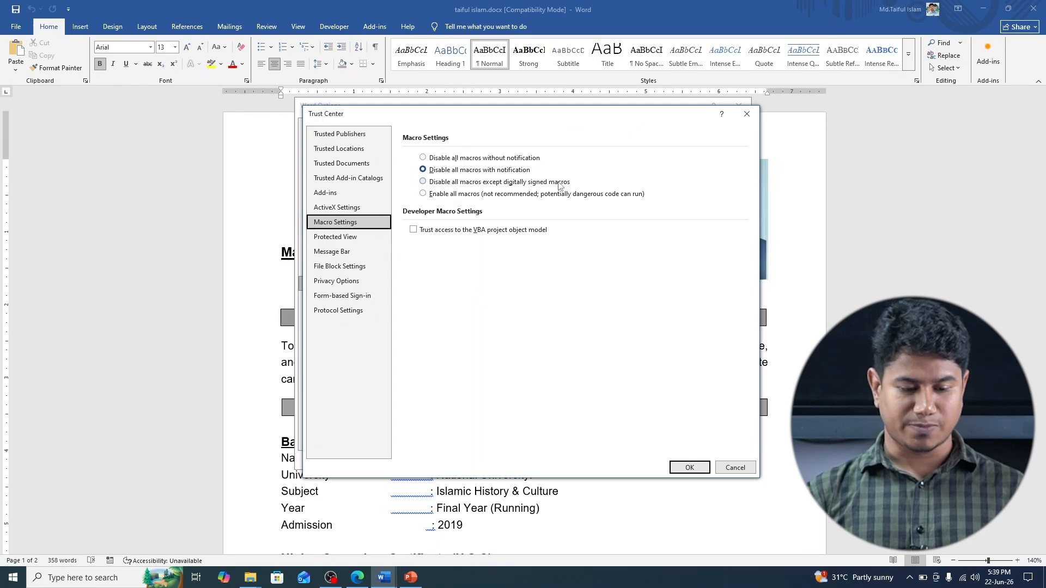
{"action": "left_click", "coordinate": [335, 236]}
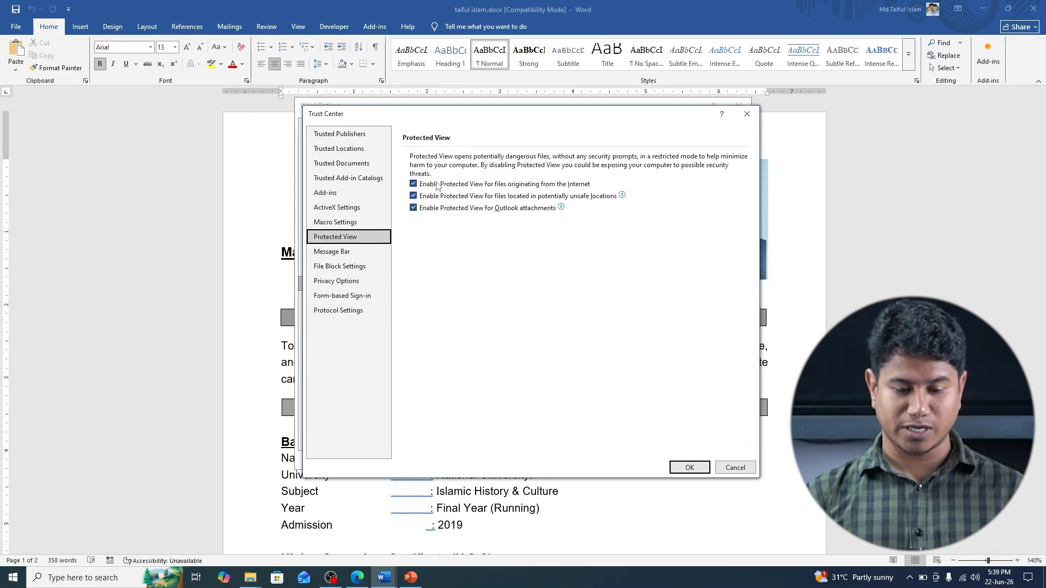
{"action": "left_click", "coordinate": [331, 251]}
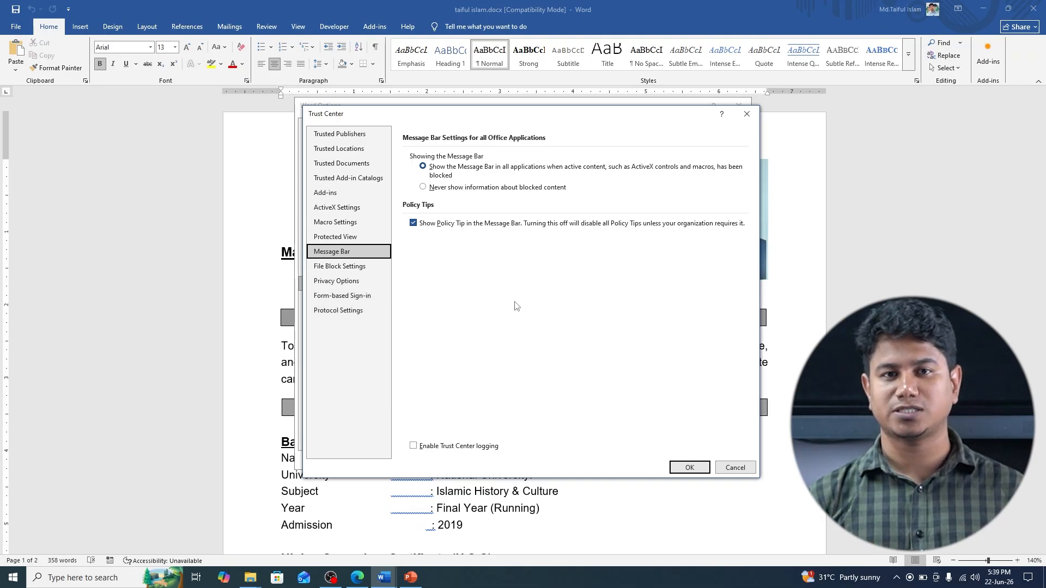
{"action": "left_click", "coordinate": [735, 468]}
{"action": "left_click", "coordinate": [722, 459]}
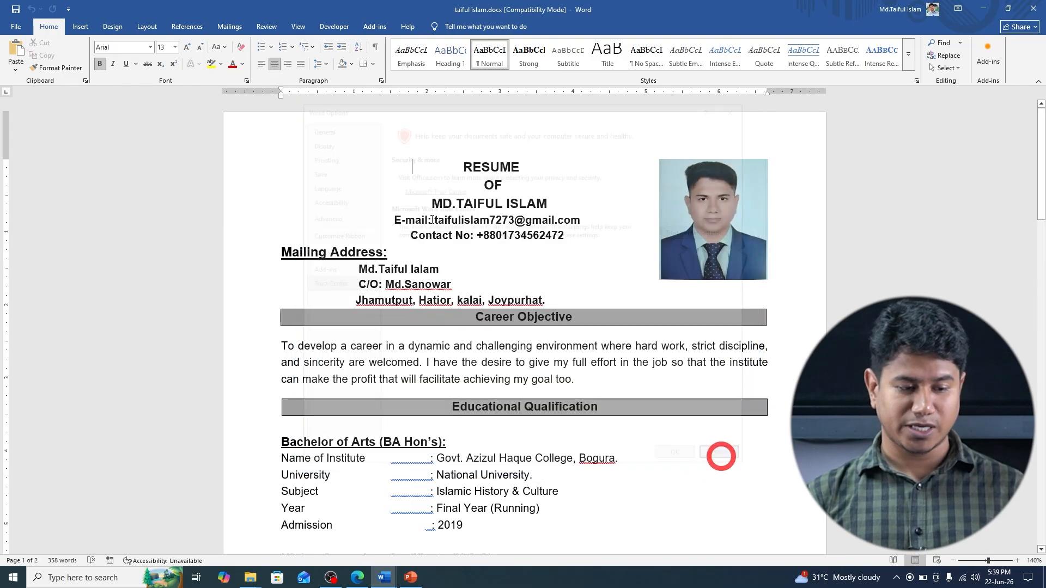
- Enter the title "fgf", the tag "fdgf" and the comment "ffff" in the document's properties
{"action": "left_click", "coordinate": [18, 29]}
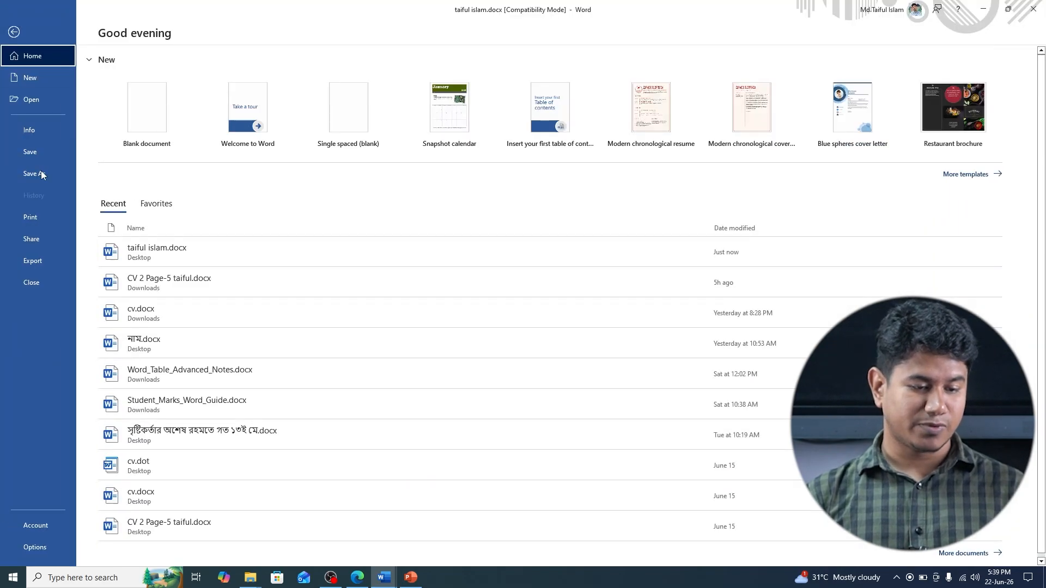
{"action": "left_click", "coordinate": [37, 132]}
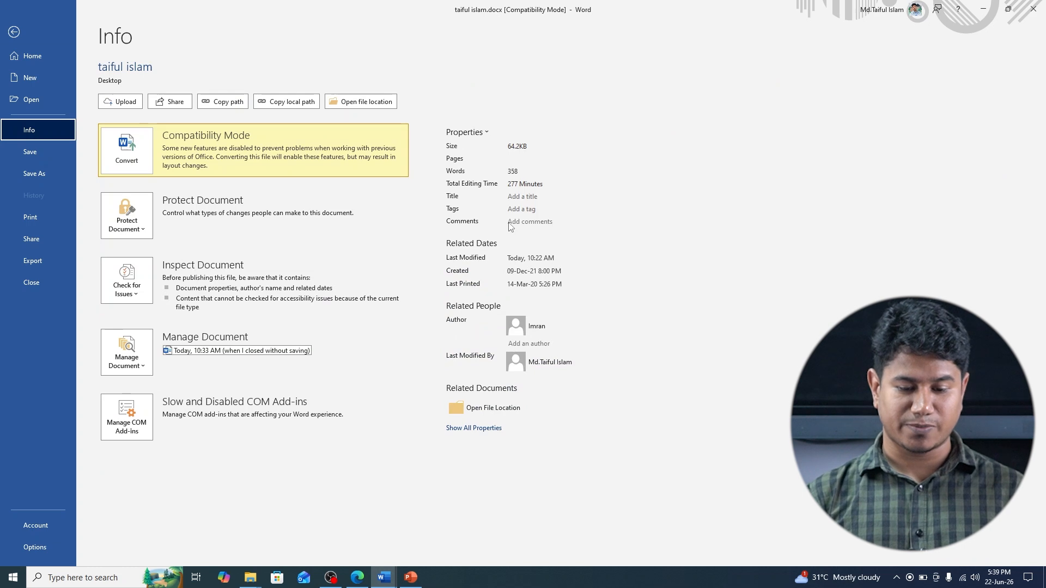
{"action": "left_click", "coordinate": [541, 196]}
{"action": "type", "text": "fgf"}
{"action": "left_click", "coordinate": [538, 209]}
{"action": "type", "text": "fdgf"}
{"action": "key", "text": "Tab"}
{"action": "type", "text": "ff"}
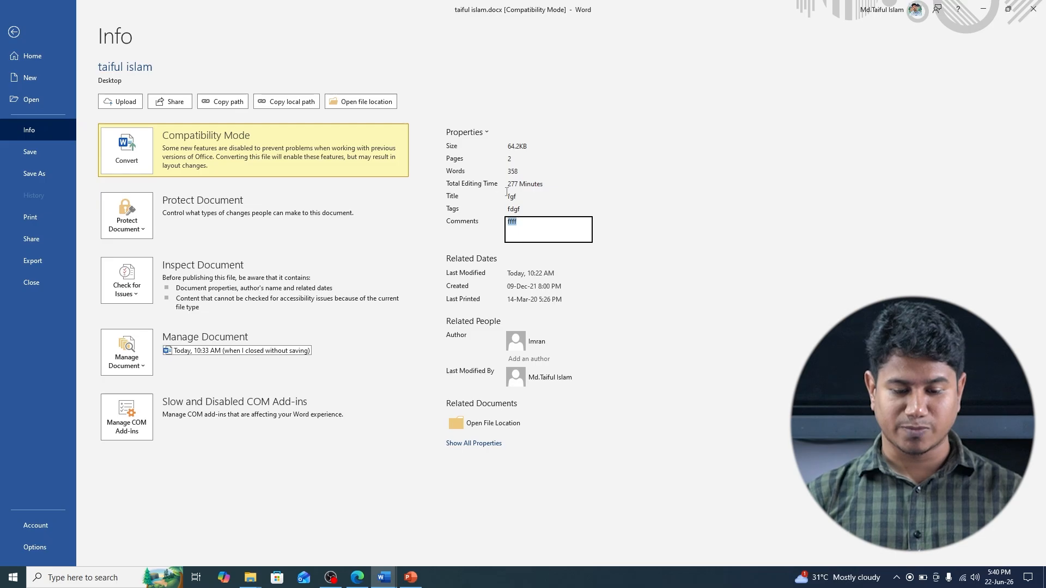
- Clear the trial title, tag and comment from the document's properties
{"action": "left_click_drag", "start_coordinate": [522, 209], "coordinate": [510, 200]}
{"action": "key", "text": "BackSpace"}
{"action": "key", "text": "BackSpace"}
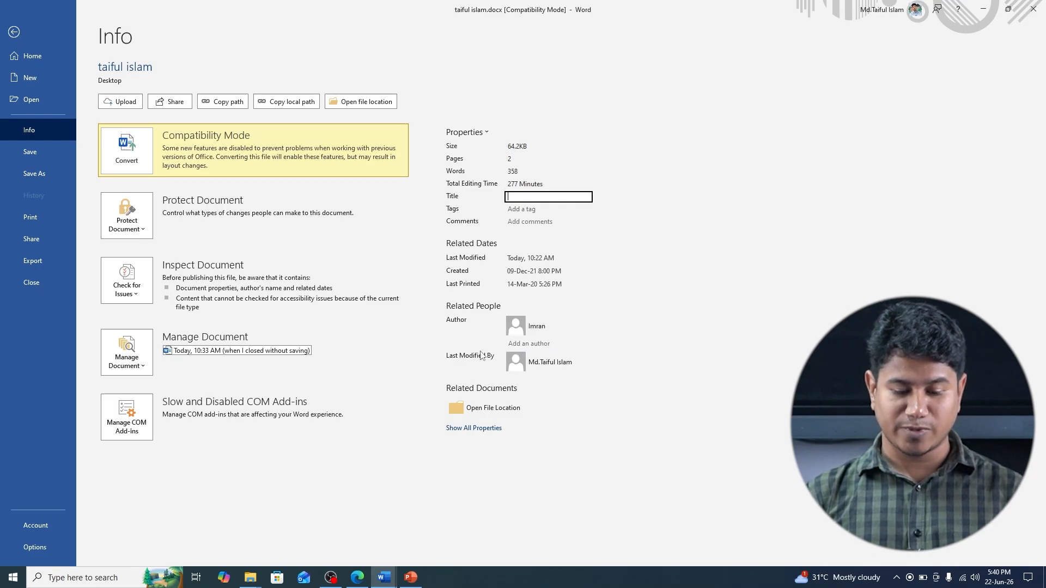
- Save the document and run the Document Inspector on it with the Ink check included
{"action": "mouse_move", "coordinate": [558, 369]}
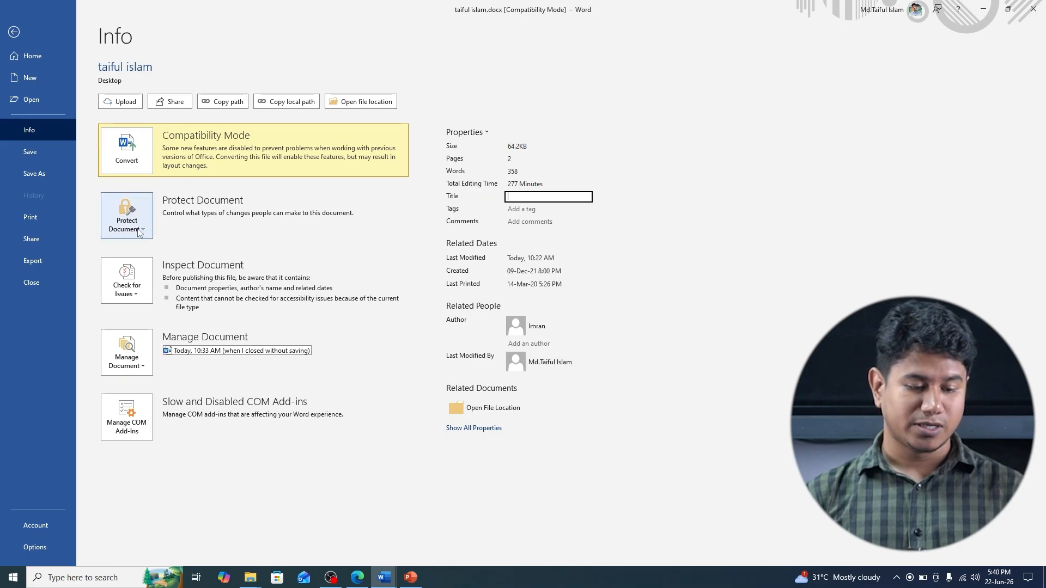
{"action": "left_click", "coordinate": [136, 297]}
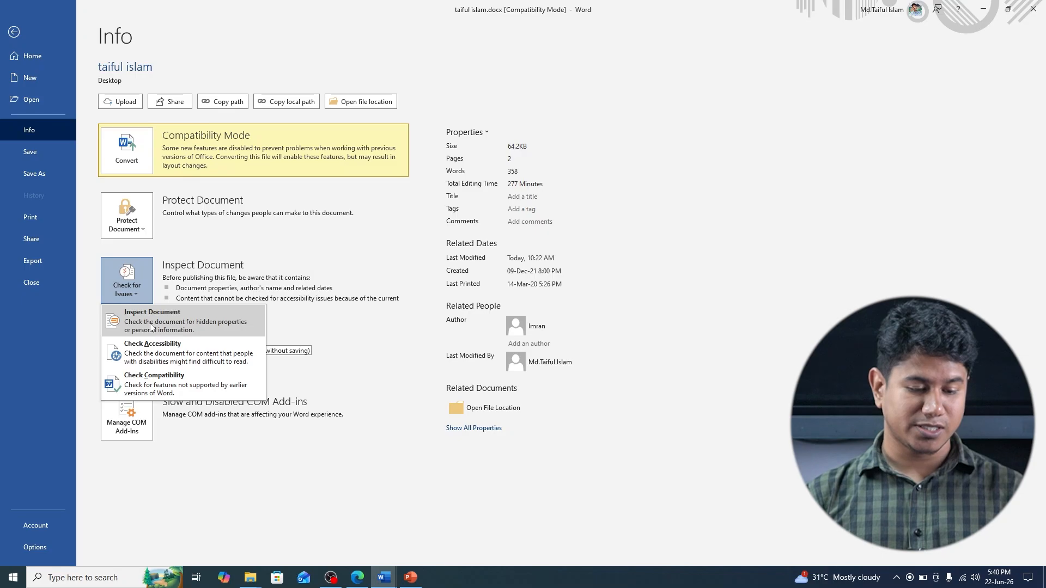
{"action": "left_click", "coordinate": [152, 327]}
{"action": "left_click", "coordinate": [546, 333]}
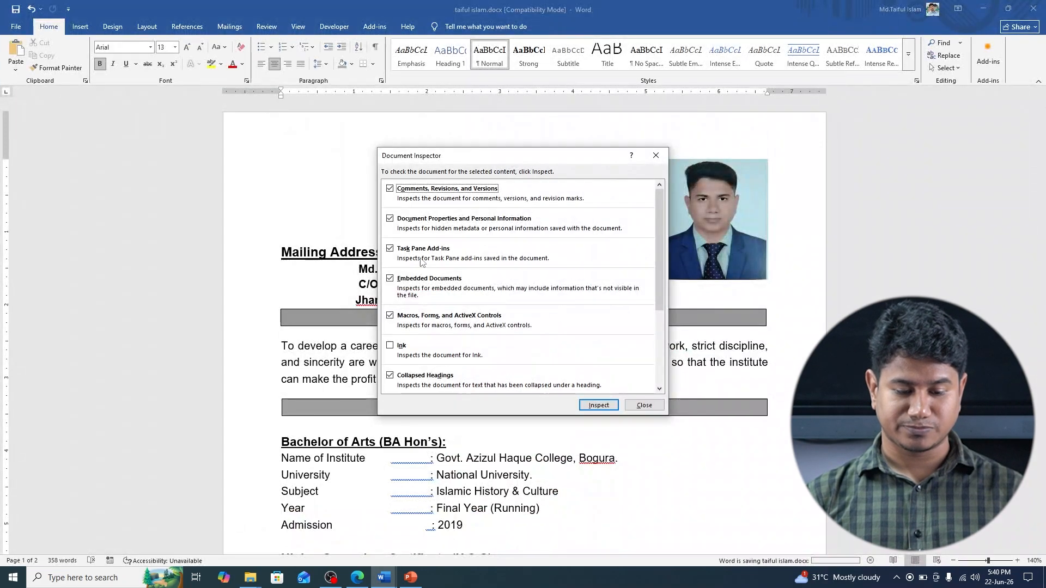
{"action": "scroll", "coordinate": [412, 230], "scroll_direction": "down", "scroll_amount": 1}
{"action": "left_click", "coordinate": [406, 320]}
{"action": "scroll", "coordinate": [425, 324], "scroll_direction": "down", "scroll_amount": 2}
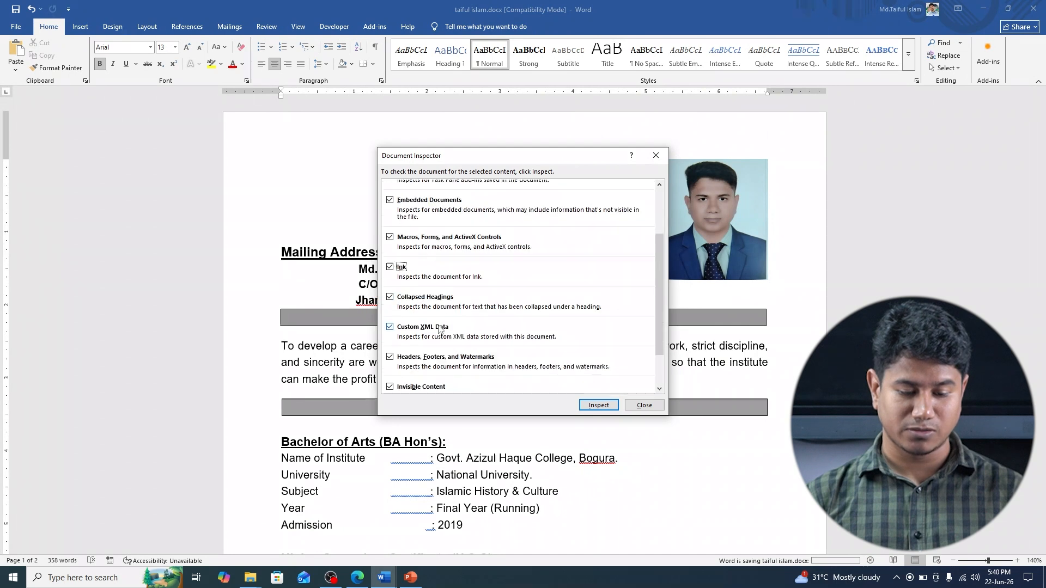
{"action": "scroll", "coordinate": [439, 327], "scroll_direction": "up", "scroll_amount": 2}
{"action": "scroll", "coordinate": [439, 329], "scroll_direction": "up", "scroll_amount": 1}
{"action": "scroll", "coordinate": [439, 329], "scroll_direction": "down", "scroll_amount": 2}
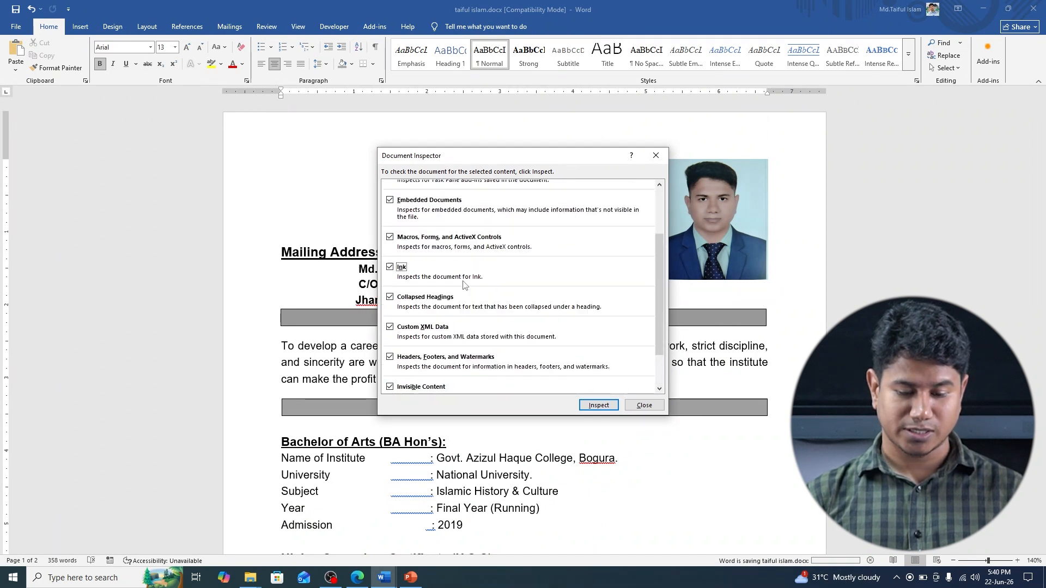
{"action": "left_click", "coordinate": [599, 405]}
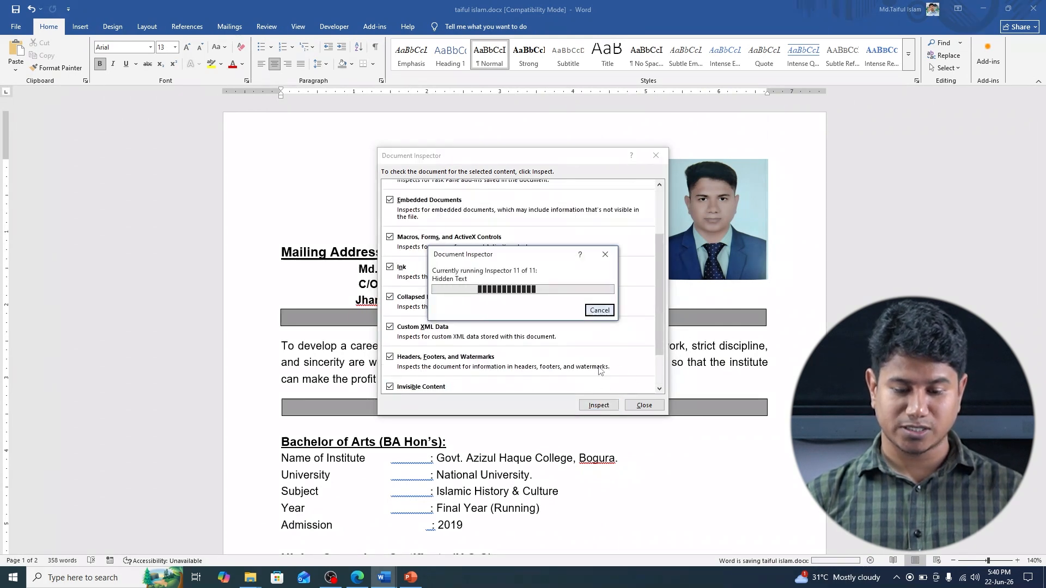
- Remove all document properties and personal information found by the inspection, review the remaining results and close the inspector
{"action": "left_click", "coordinate": [628, 219]}
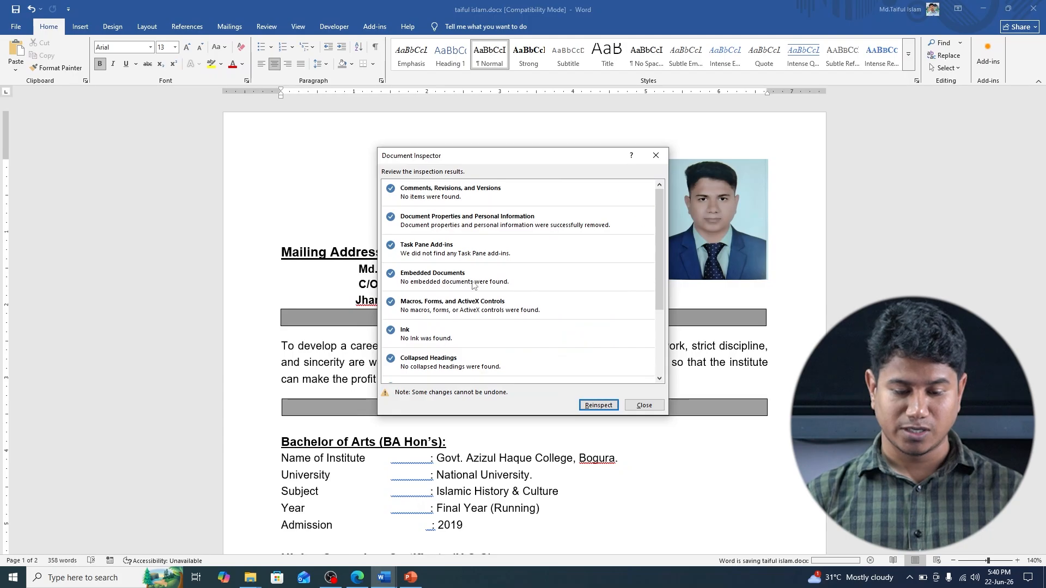
{"action": "scroll", "coordinate": [472, 286], "scroll_direction": "down", "scroll_amount": 3}
{"action": "left_click", "coordinate": [589, 403]}
{"action": "left_click", "coordinate": [588, 397]}
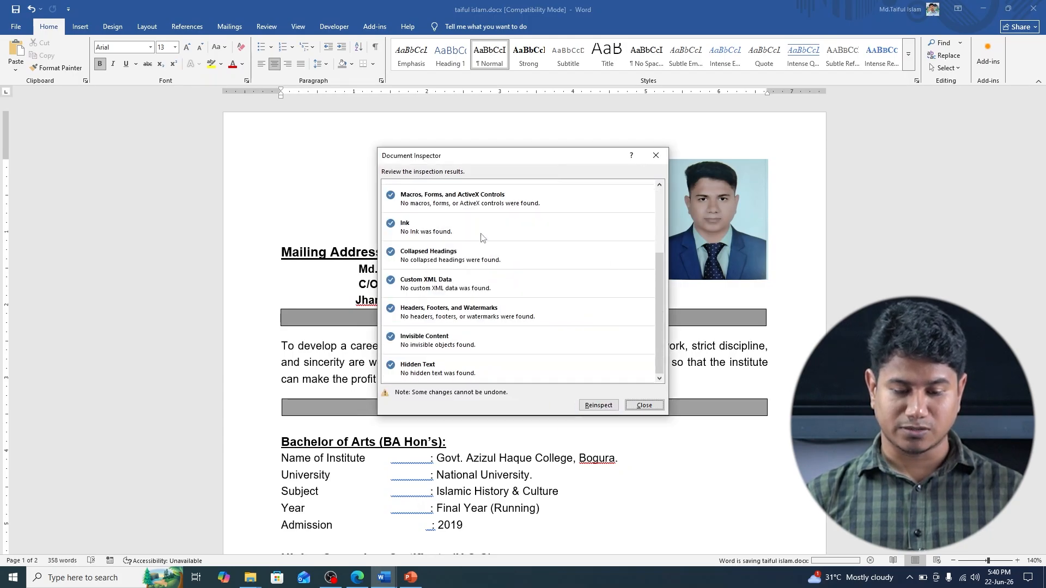
{"action": "left_click", "coordinate": [644, 405]}
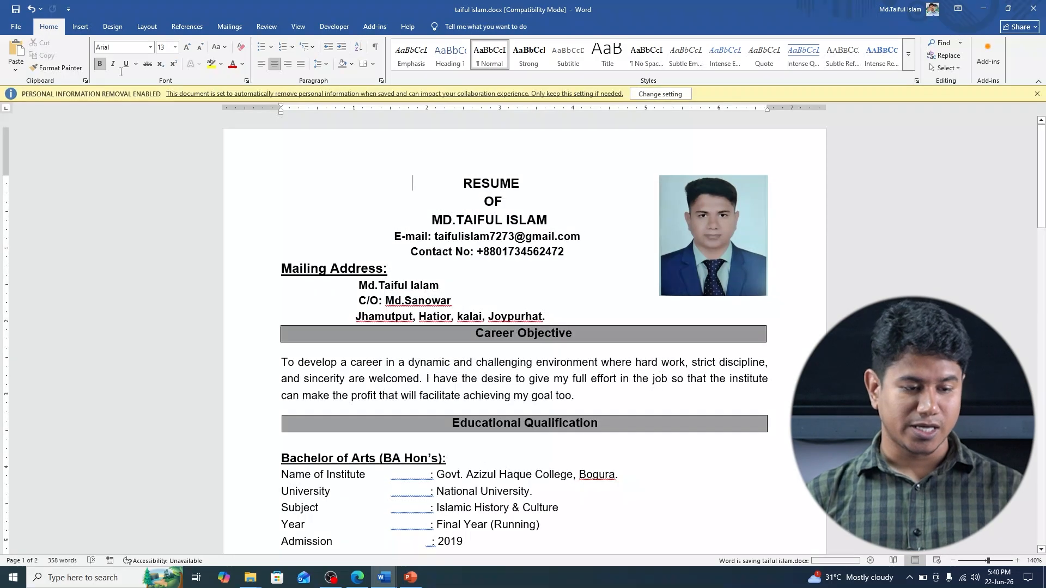
- Review the document's properties and the Encrypt with Password dialog, closing it without setting a password
{"action": "left_click", "coordinate": [16, 26]}
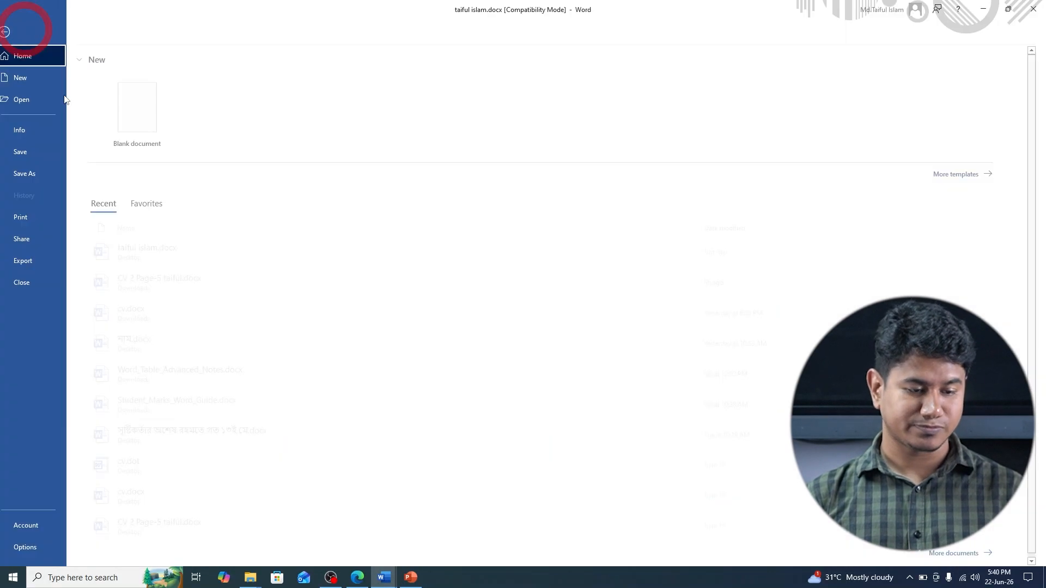
{"action": "left_click", "coordinate": [32, 133]}
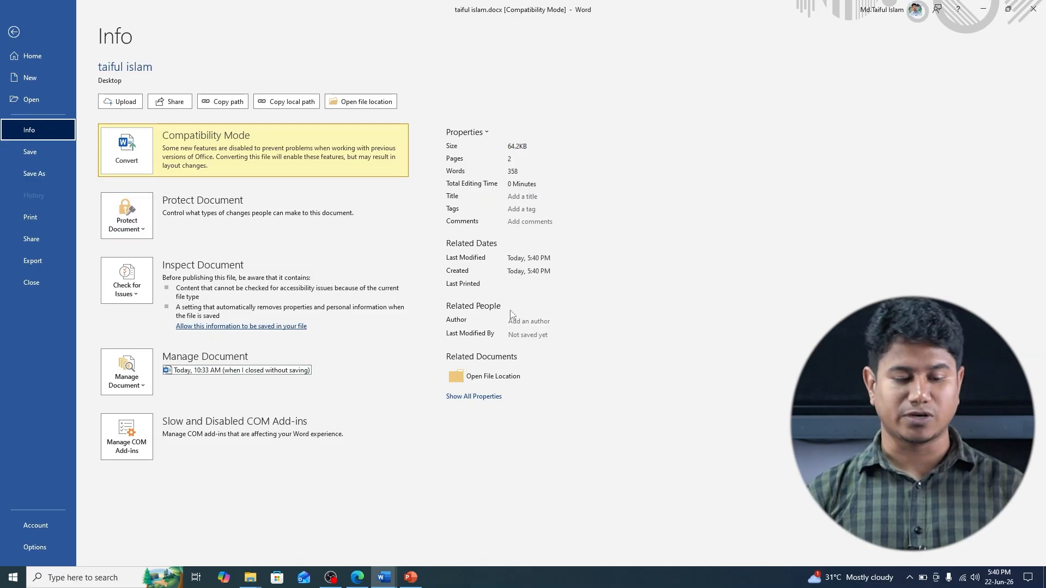
{"action": "left_click", "coordinate": [133, 218]}
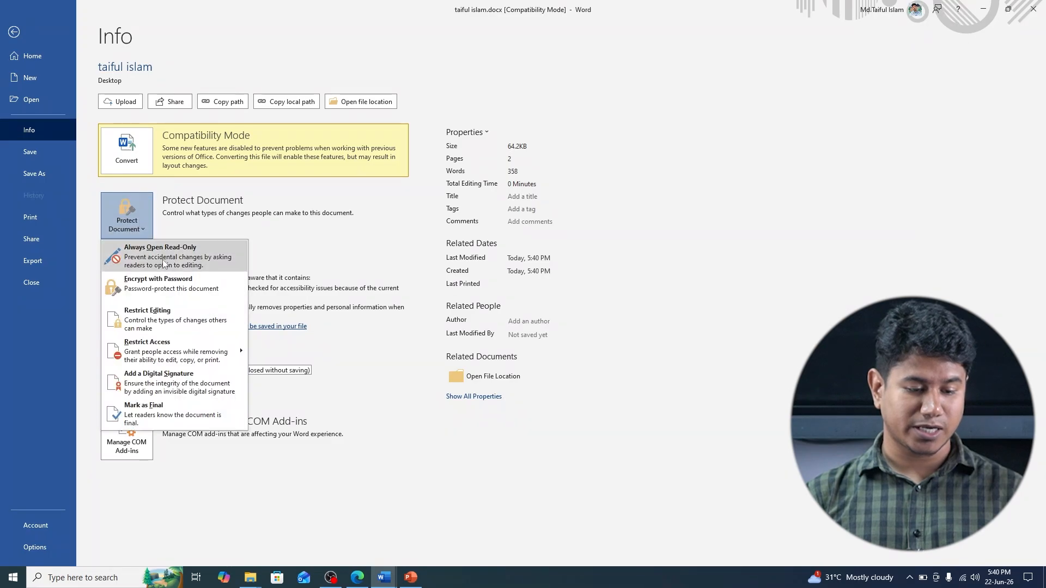
{"action": "left_click", "coordinate": [153, 299]}
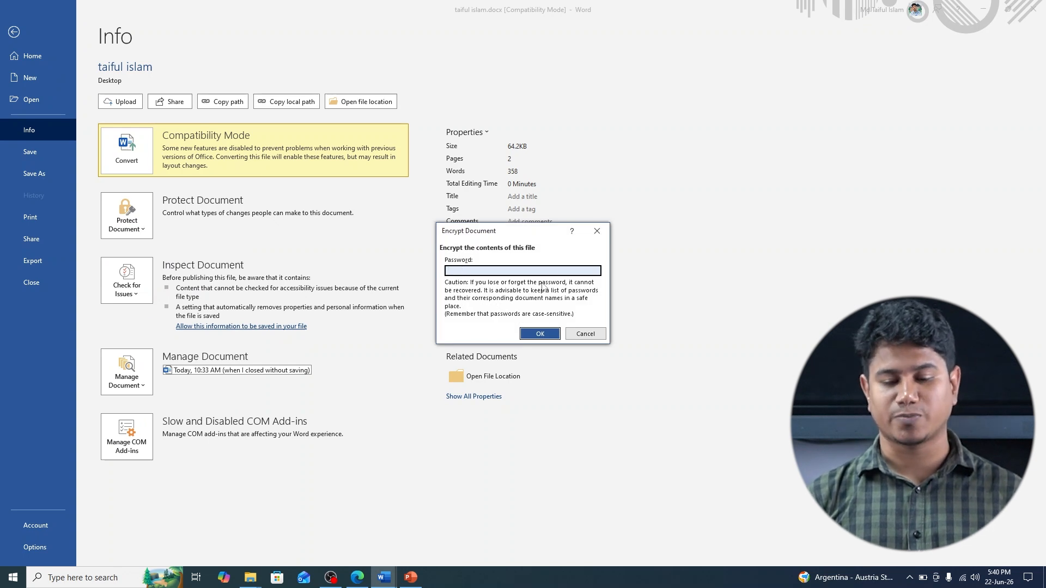
{"action": "left_click", "coordinate": [597, 231]}
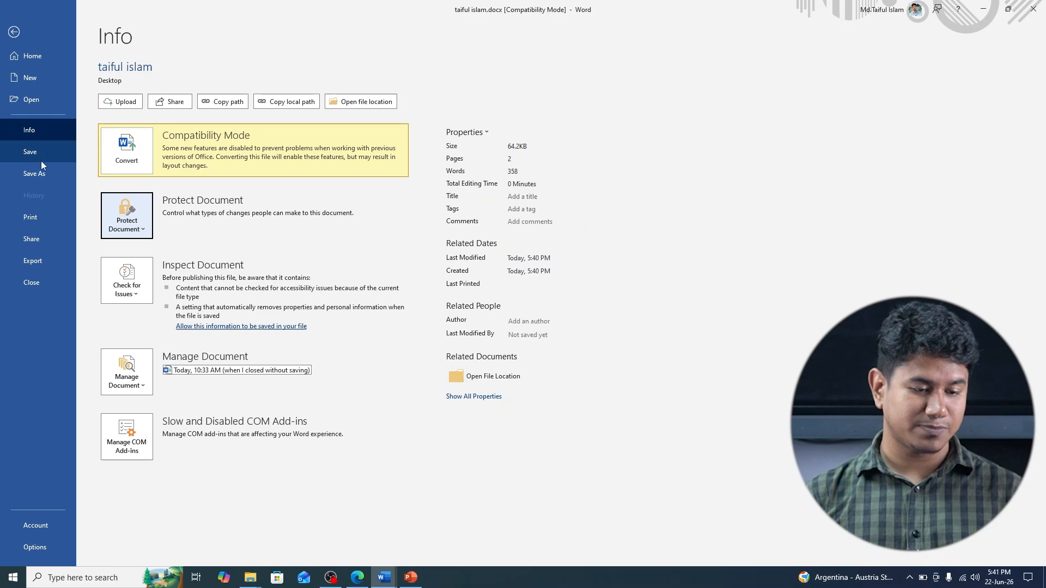
- Save the resume as a PDF on the Desktop under its existing name, optimized for Standard (publishing online and printing)
{"action": "left_click", "coordinate": [37, 267]}
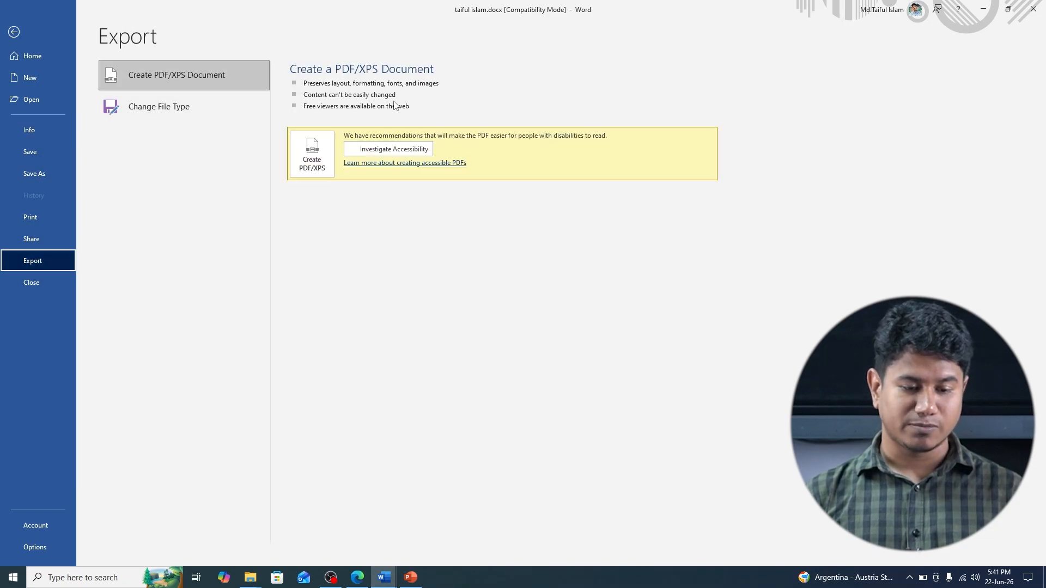
{"action": "left_click", "coordinate": [15, 34]}
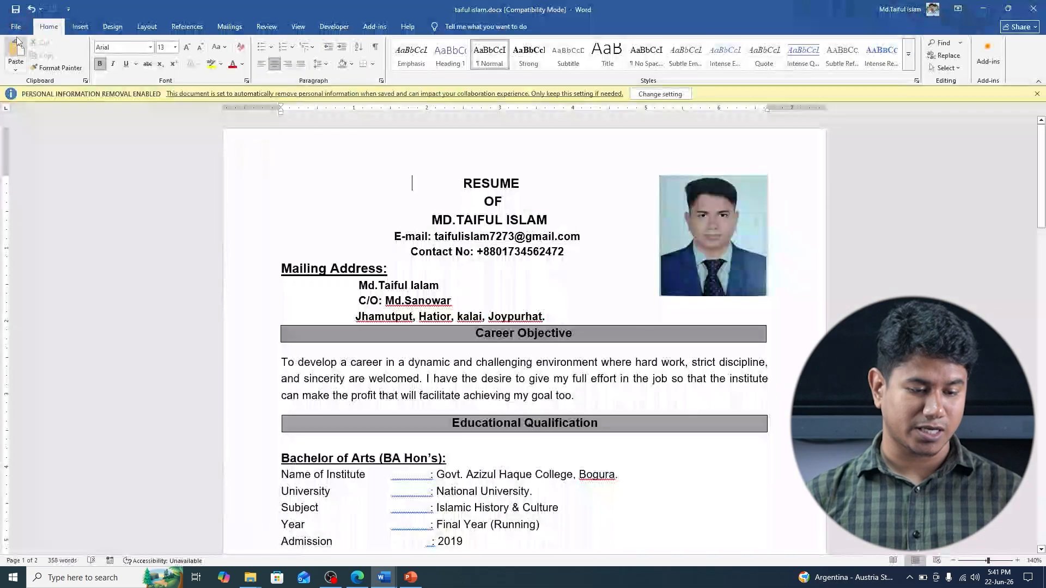
{"action": "left_click", "coordinate": [18, 27]}
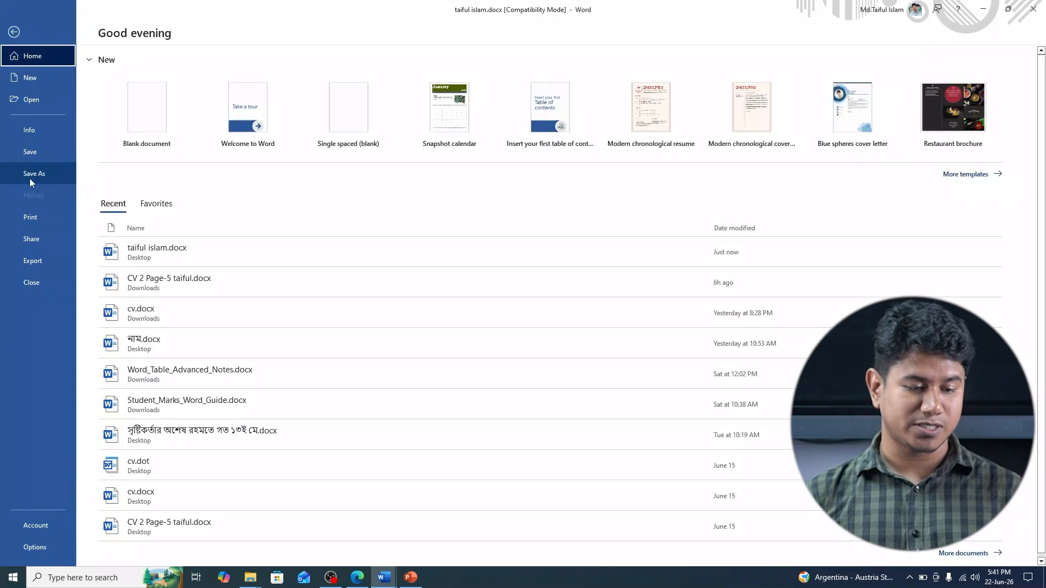
{"action": "left_click", "coordinate": [30, 178]}
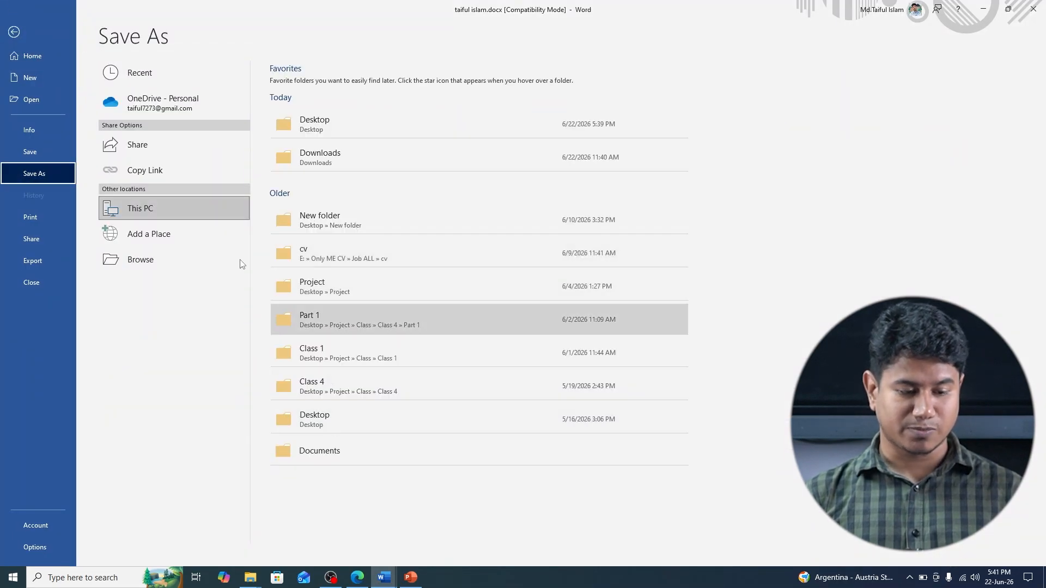
{"action": "left_click", "coordinate": [159, 265]}
{"action": "left_click", "coordinate": [163, 200]}
{"action": "left_click", "coordinate": [115, 260]}
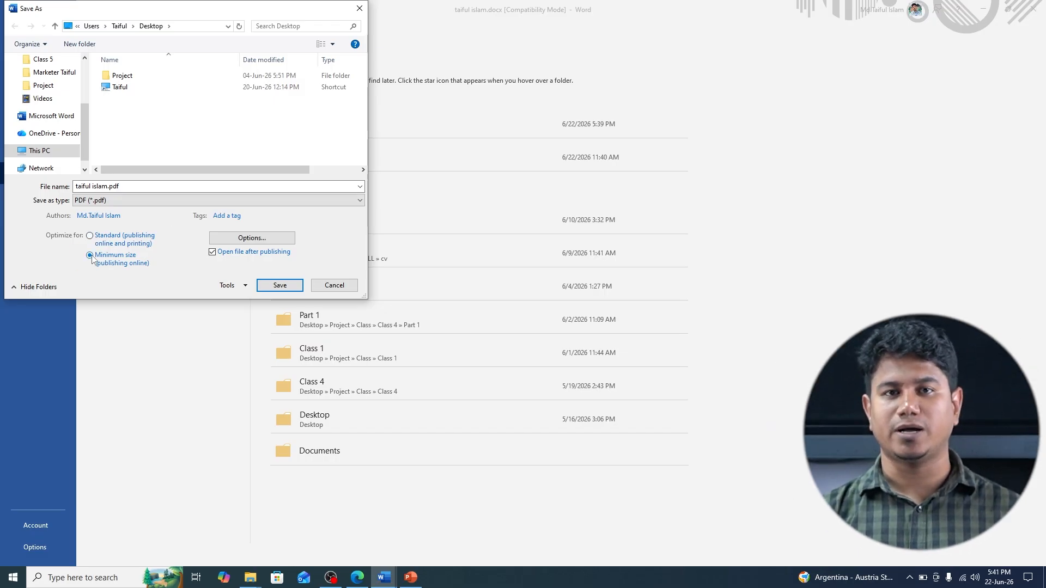
{"action": "left_click", "coordinate": [91, 238]}
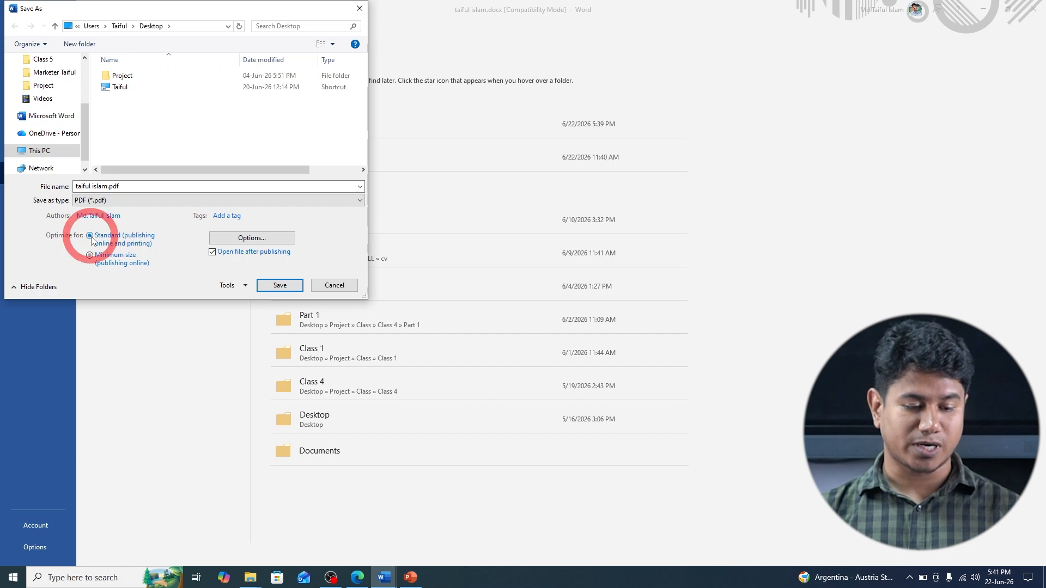
{"action": "left_click", "coordinate": [293, 289]}
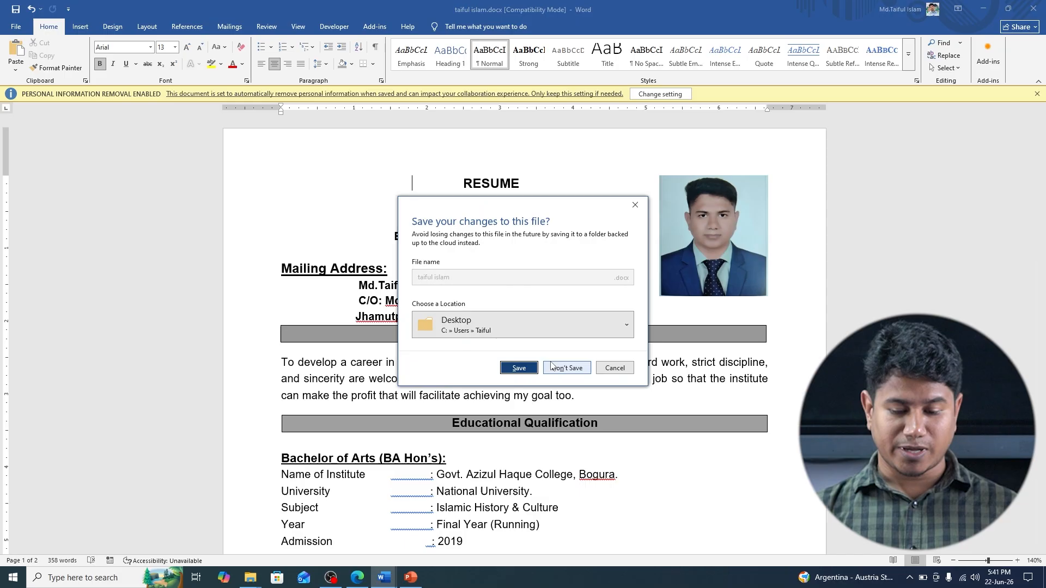
- Close the existing resume .docx without saving its changes and return to the recreated resume in Document1
{"action": "left_click", "coordinate": [551, 366]}
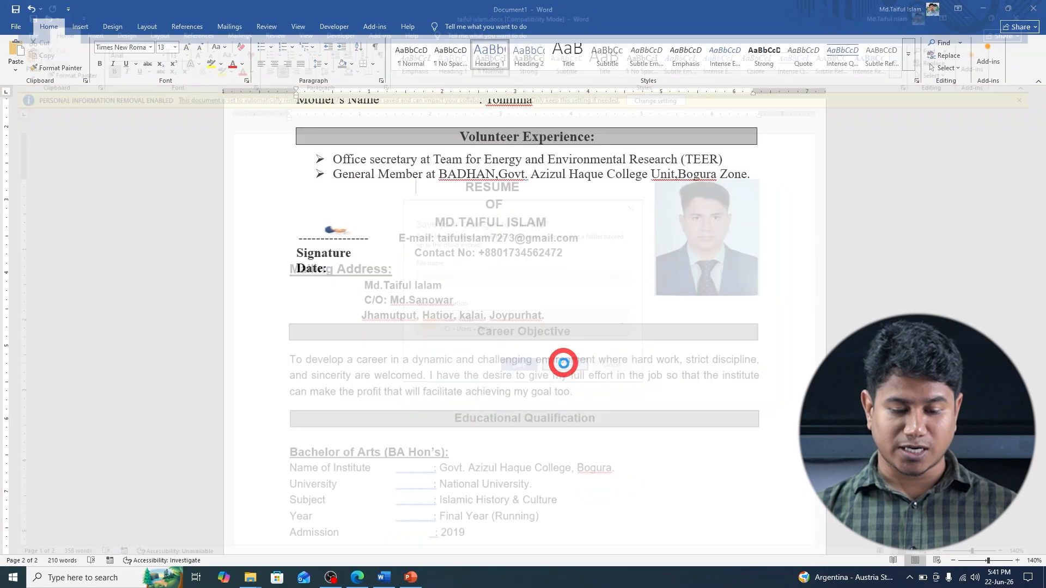
{"action": "scroll", "coordinate": [392, 309], "scroll_direction": "up", "scroll_amount": 6}
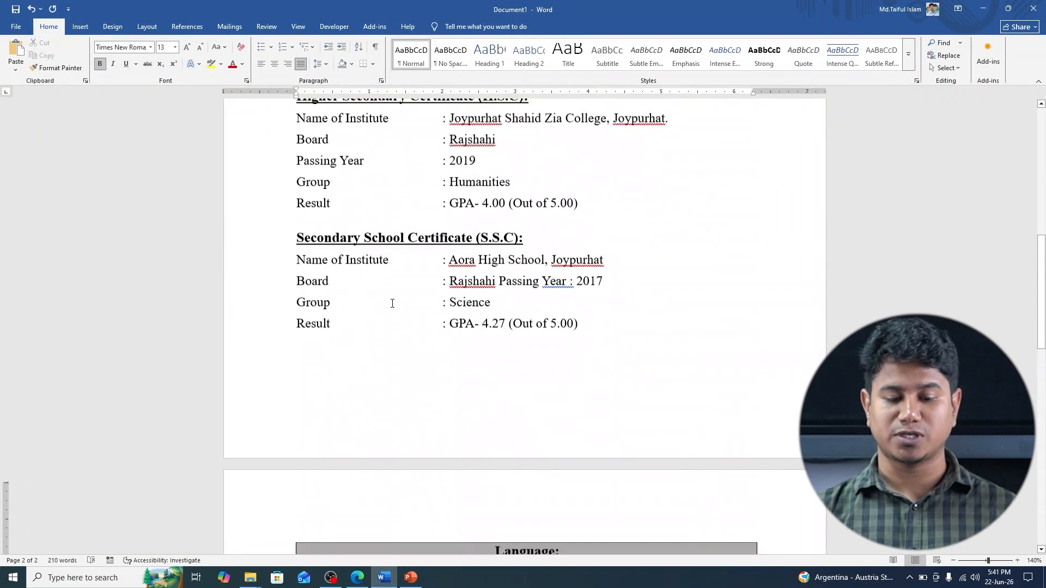